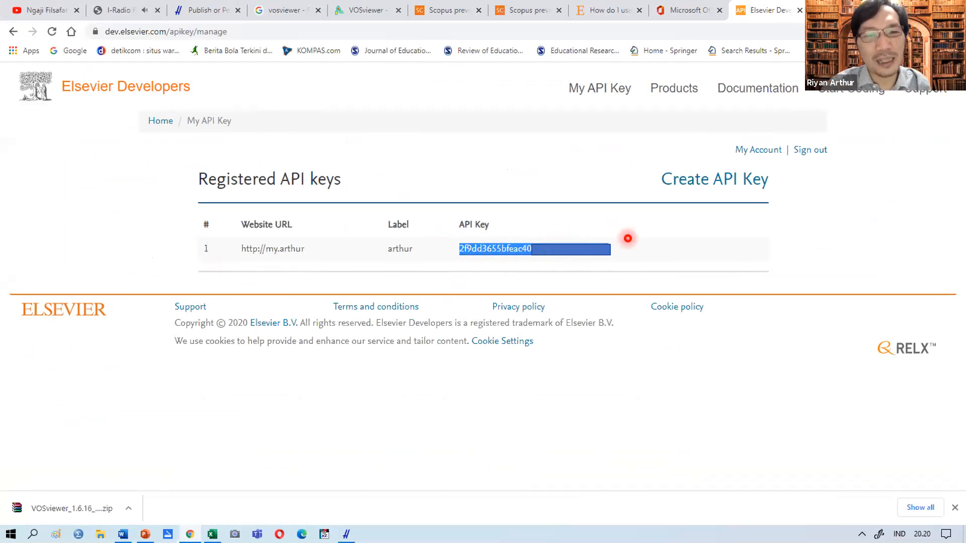
- Switch to Publish or Perish, paste the Scopus API key into its field, and confirm it
{"action": "key", "text": "alt+Tab"}
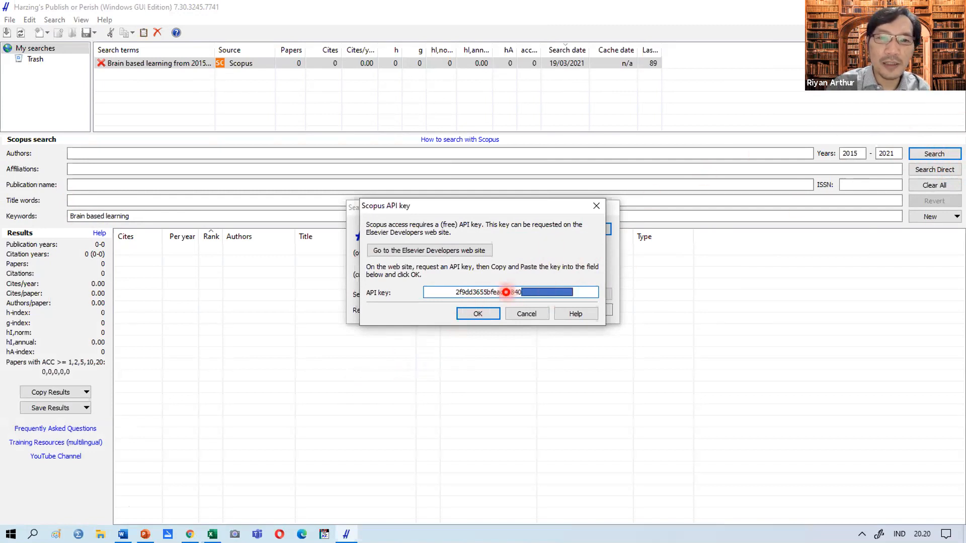
{"action": "left_click", "coordinate": [492, 308]}
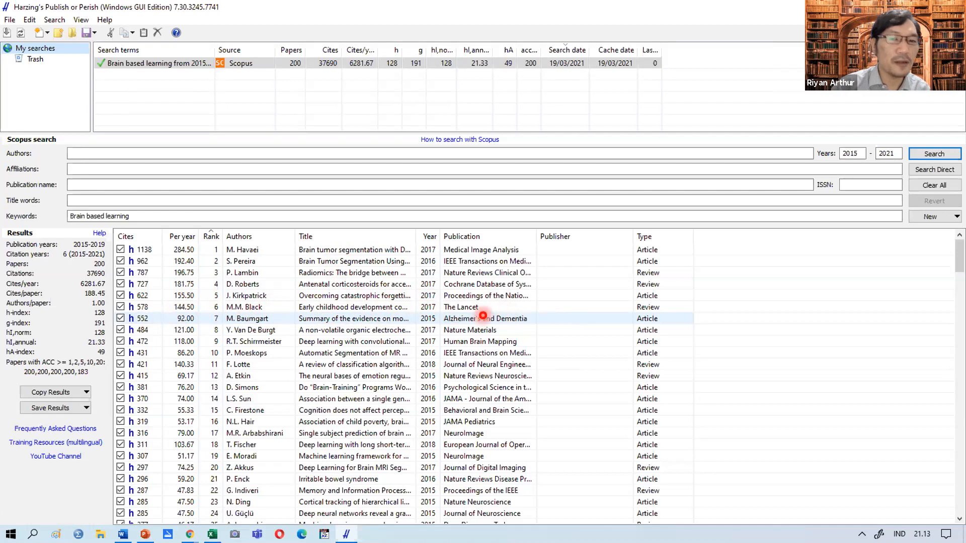
- Select all search results and export them in RIS/RefManager format, naming the file BBL in the Vosviewer folder
{"action": "key", "text": "ctrl+a"}
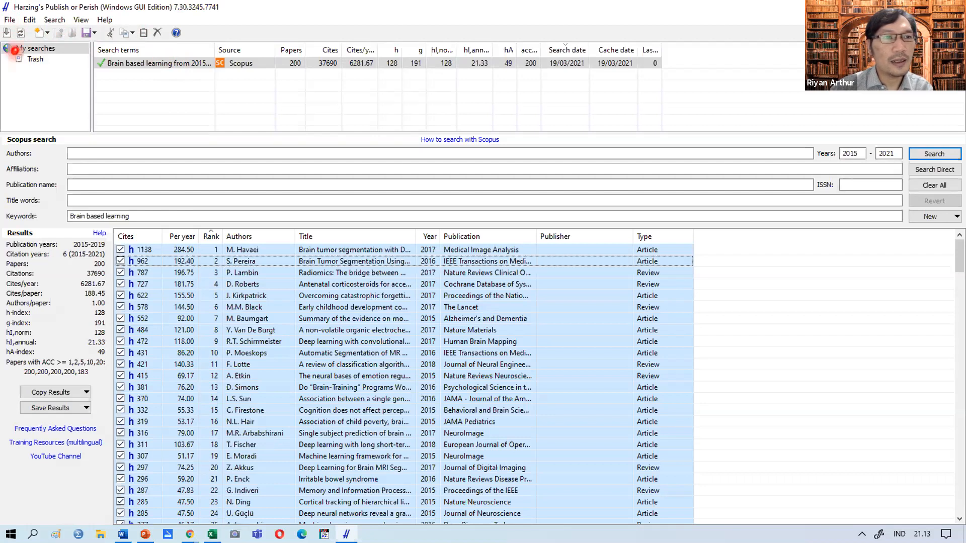
{"action": "left_click", "coordinate": [9, 20]}
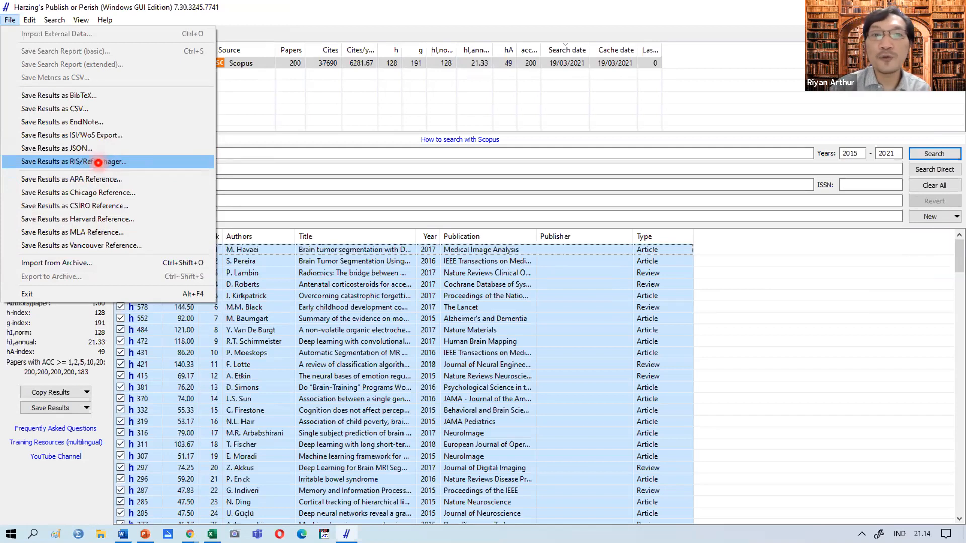
{"action": "left_click", "coordinate": [98, 162]}
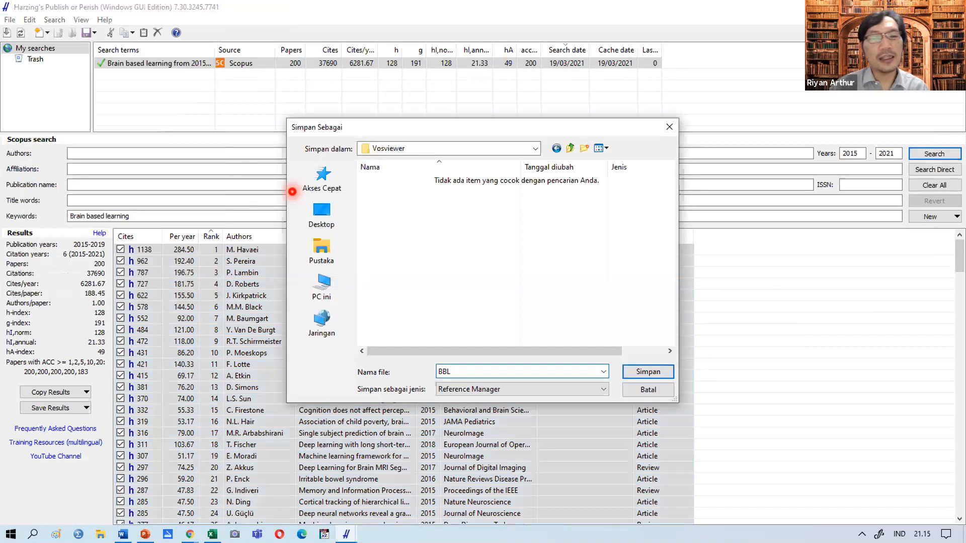
{"action": "key", "text": "Right"}
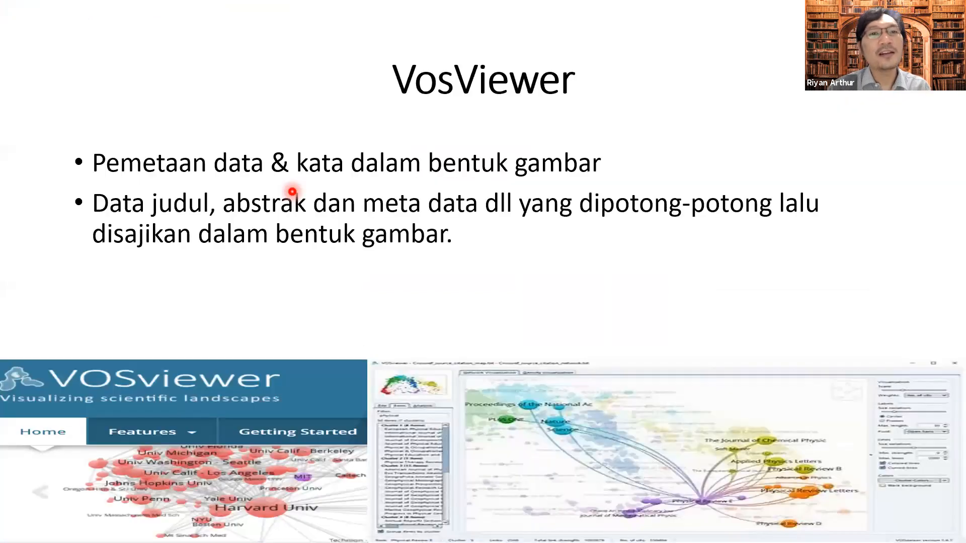
{"action": "key", "text": "Left"}
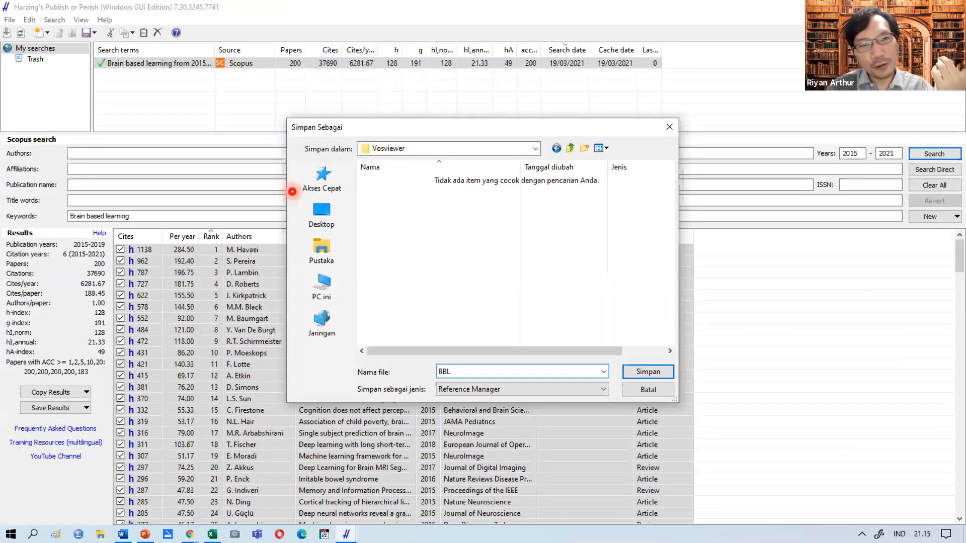
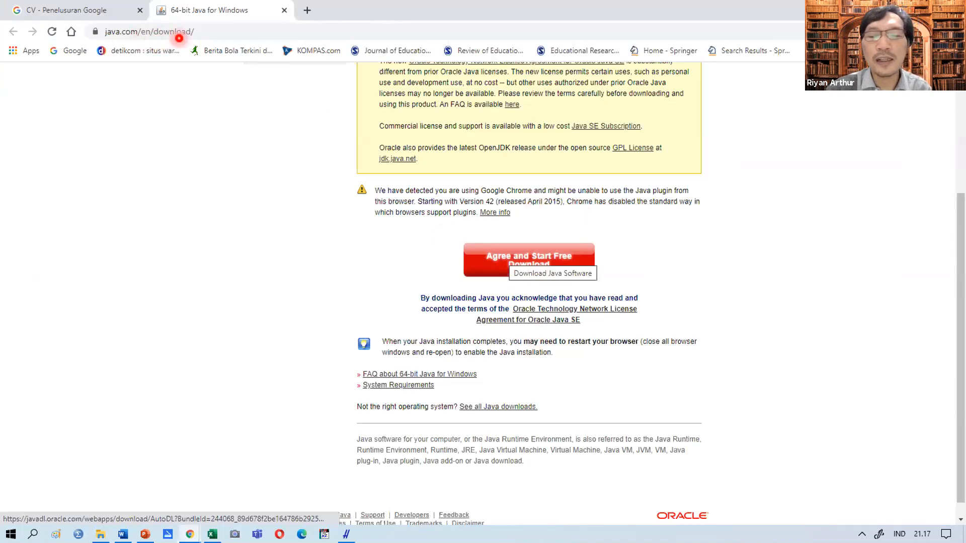
- Download the 64-bit Java installer jre-8u281-windows-x64 from java.com to the Downloads folder
{"action": "left_click", "coordinate": [536, 264]}
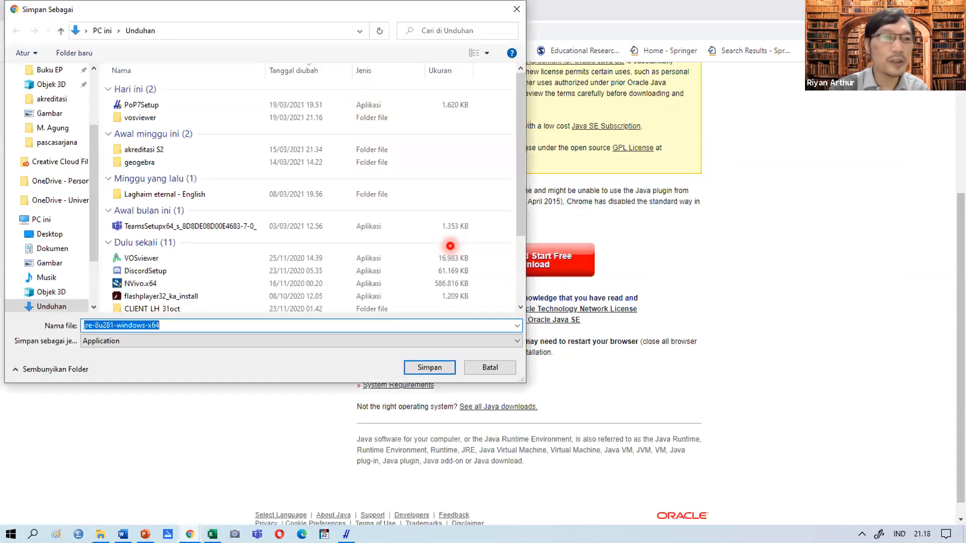
{"action": "key", "text": "Return"}
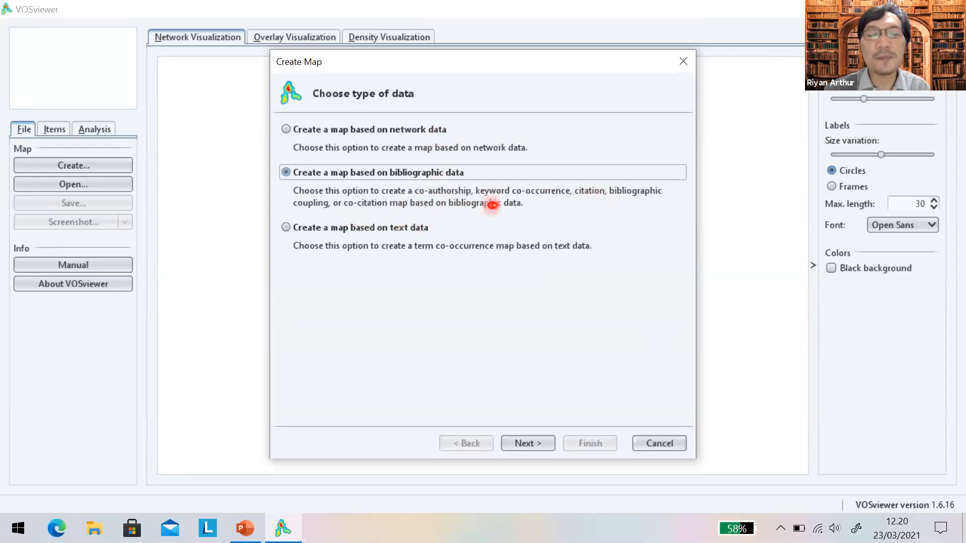
- In VOSviewer's map creation wizard, look at the bibliographic data option, but choose to create a map based on text data
{"action": "double_click", "coordinate": [503, 176]}
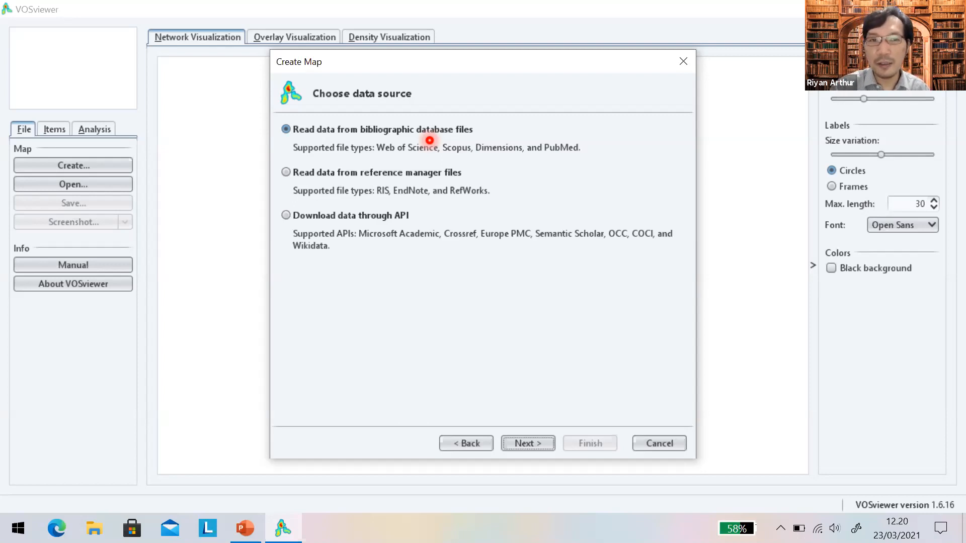
{"action": "key", "text": "Left"}
{"action": "key", "text": "Right"}
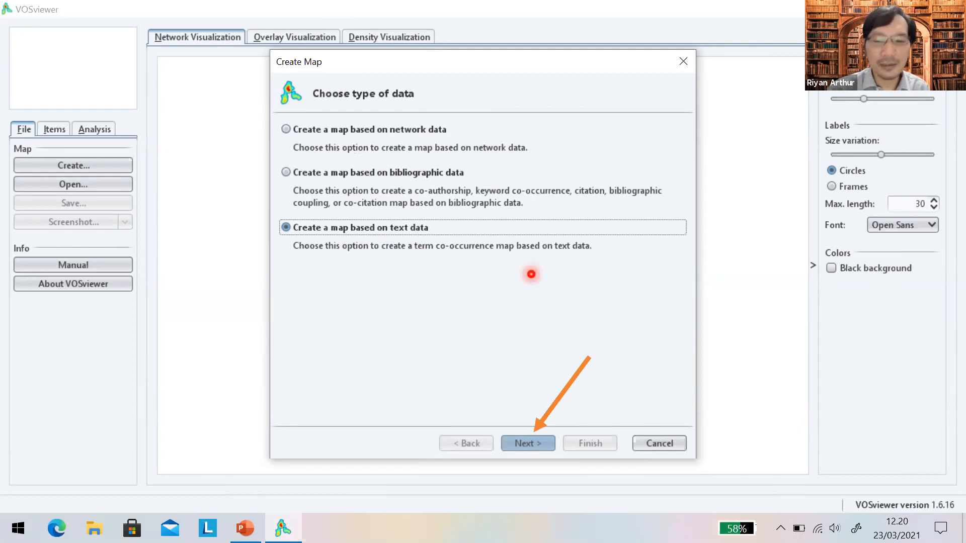
{"action": "left_click", "coordinate": [548, 442]}
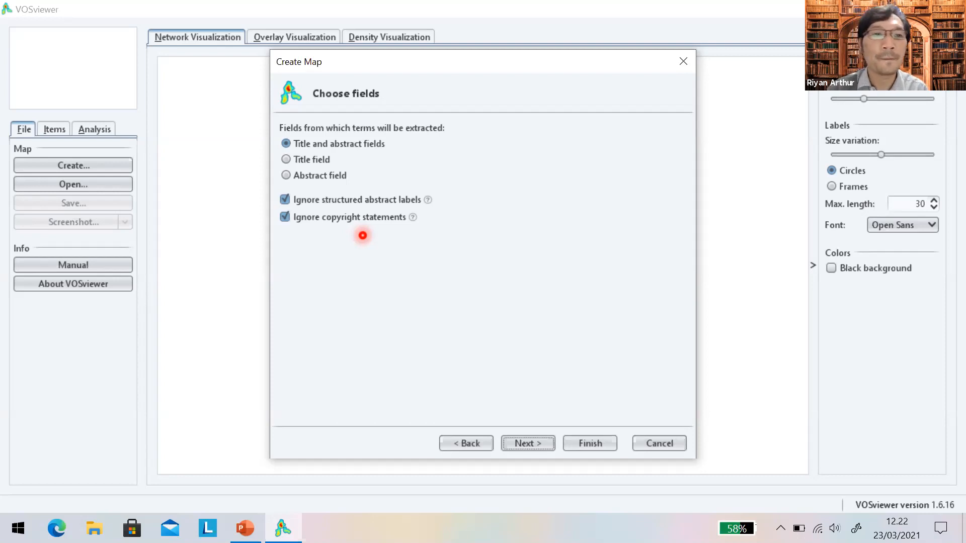
- Extract terms from the title and abstract fields, ignoring structured abstract labels and copyright statements, and use full counting
{"action": "key", "text": "Return"}
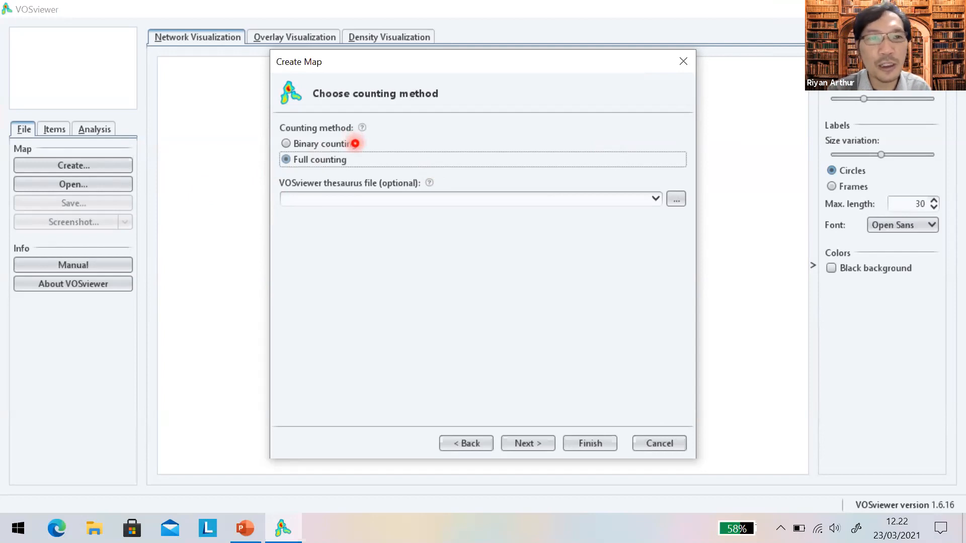
{"action": "key", "text": "Return"}
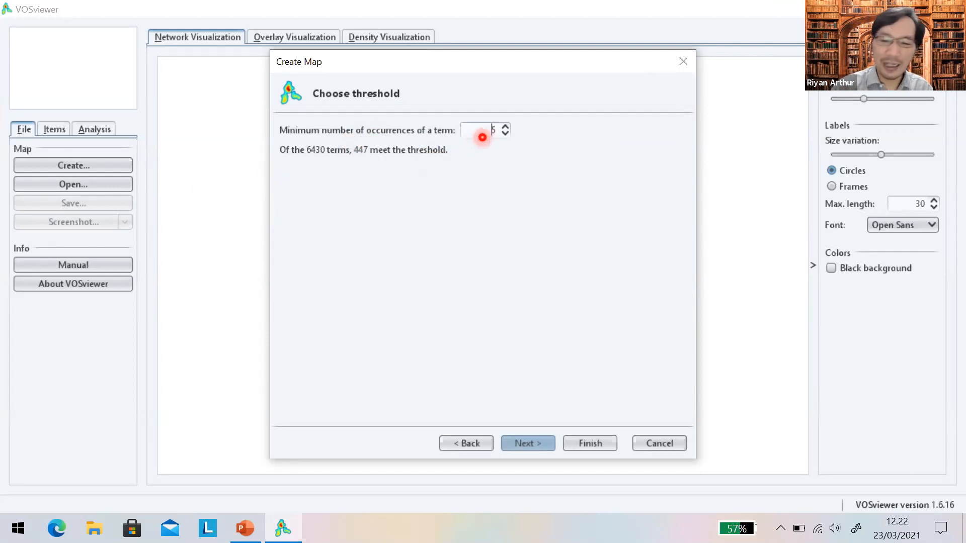
{"action": "key", "text": "alt+b"}
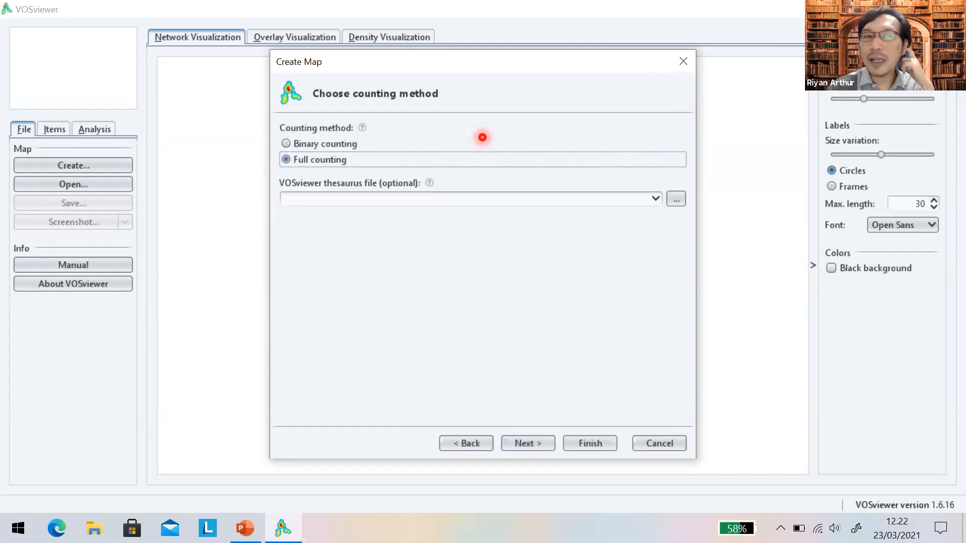
{"action": "key", "text": "Return"}
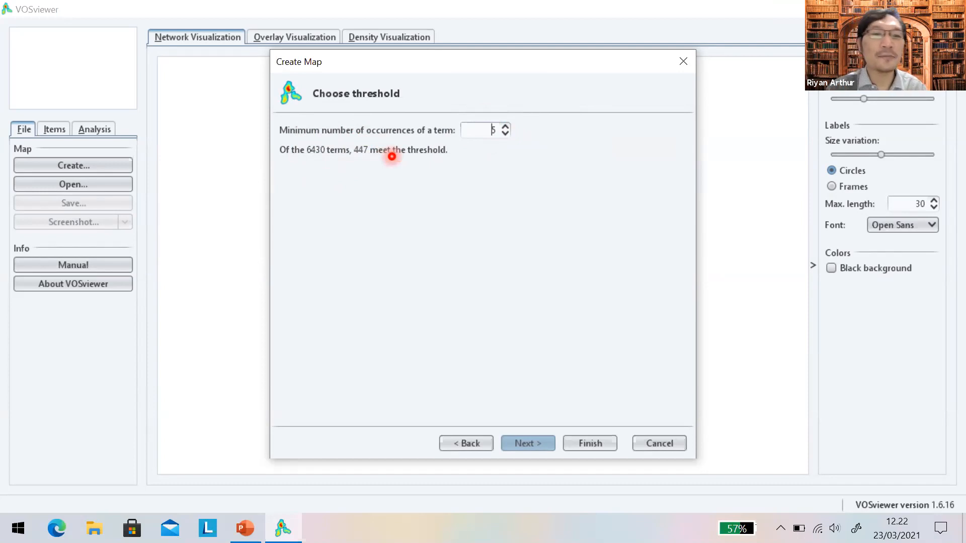
- Use a minimum of 5 occurrences per term and 447 selected terms, and generate the map
{"action": "key", "text": "Return"}
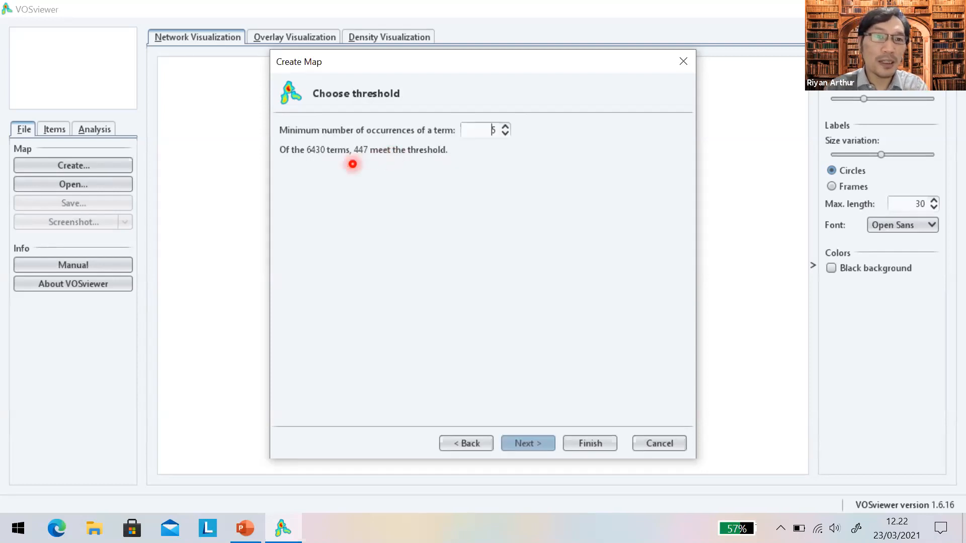
{"action": "key", "text": "Return"}
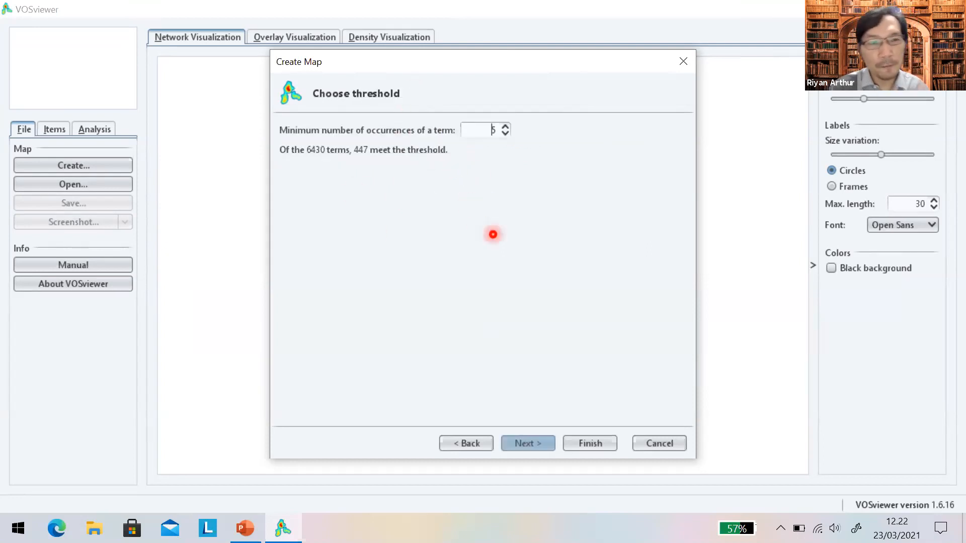
{"action": "key", "text": "Return"}
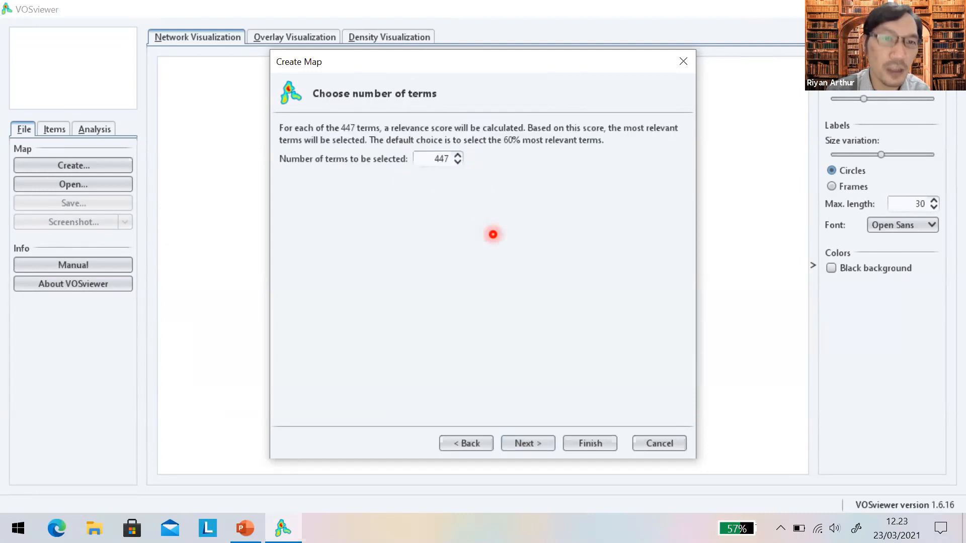
{"action": "key", "text": "Return"}
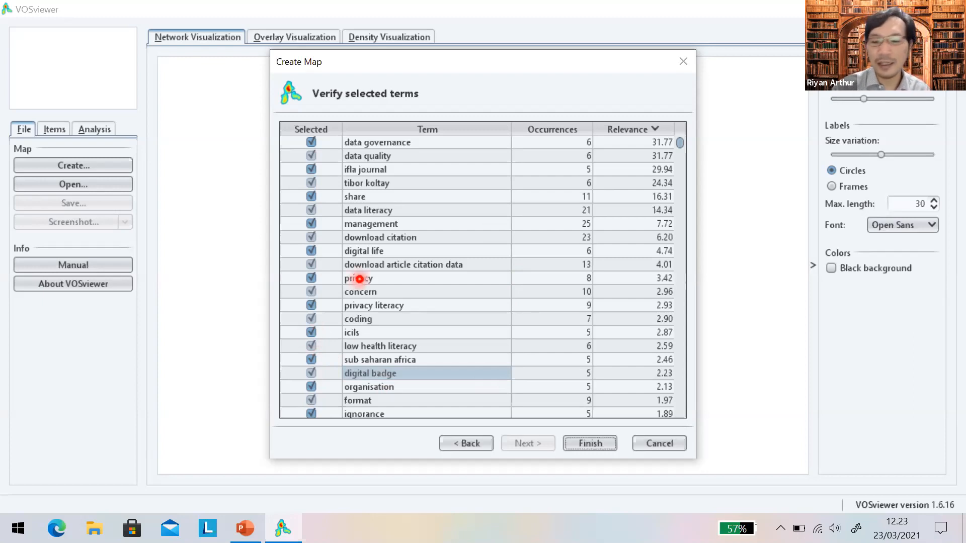
{"action": "key", "text": "Return"}
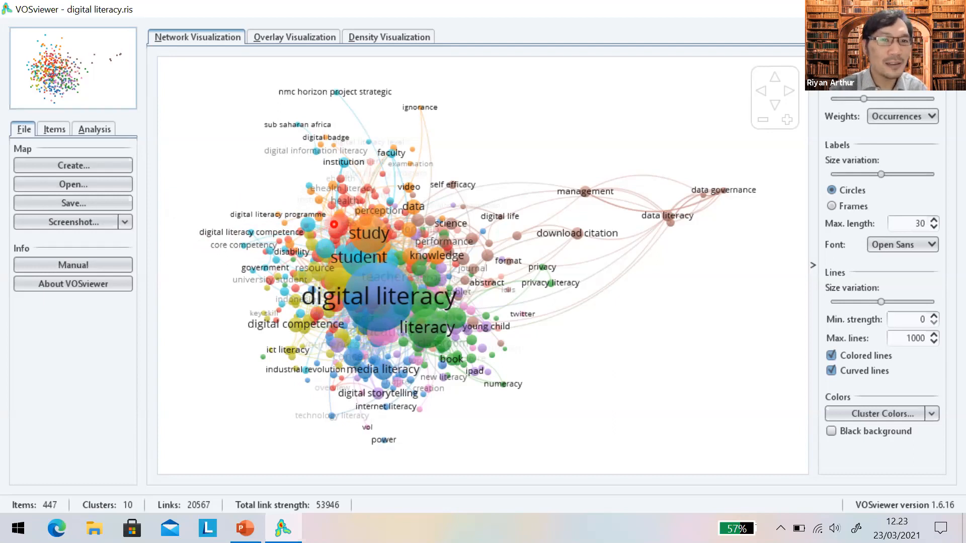
- Display the overlay and density visualizations, and save a PNG screenshot of the density map in Documents as "digital lit"
{"action": "key", "text": "alt+o"}
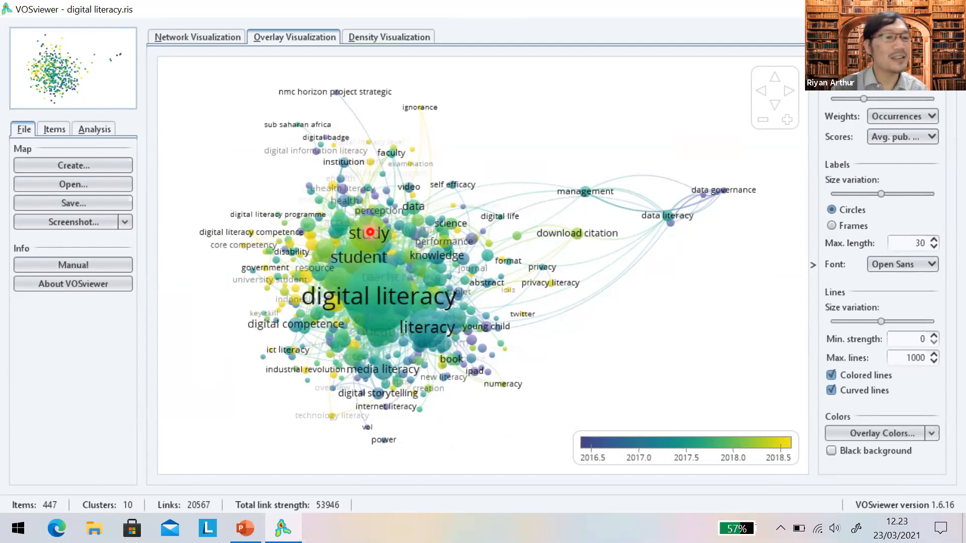
{"action": "key", "text": "Right"}
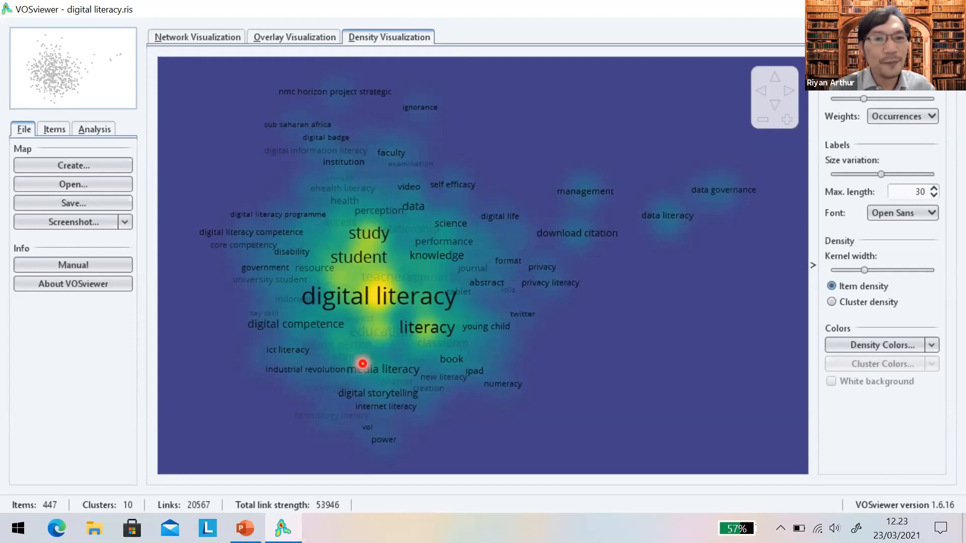
{"action": "left_click", "coordinate": [125, 222]}
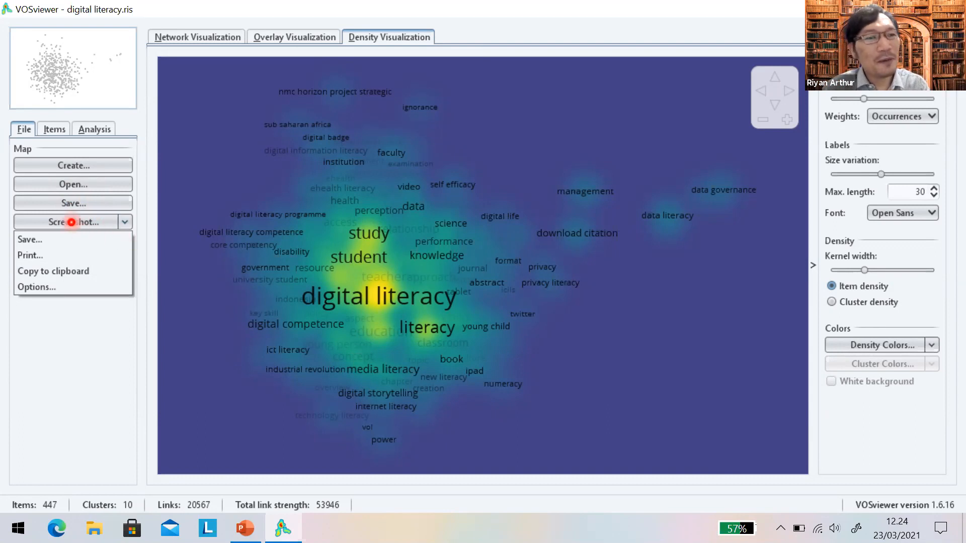
{"action": "left_click", "coordinate": [53, 236]}
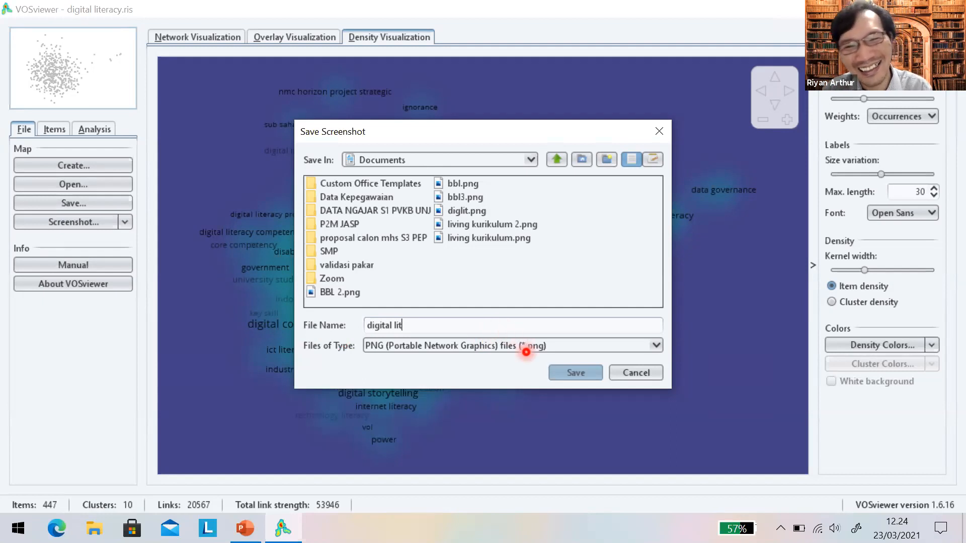
{"action": "key", "text": "Return"}
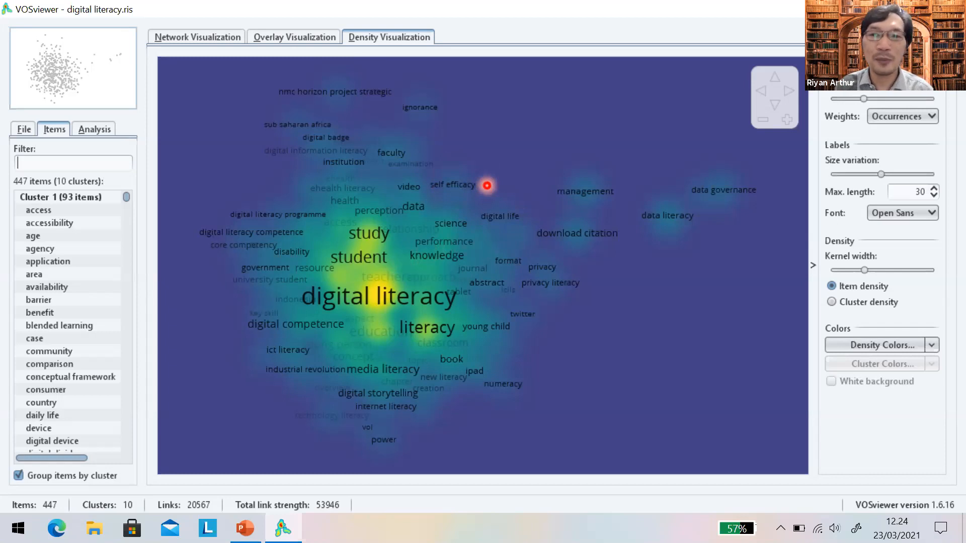
- Switch to Publish or Perish and create a new Google Scholar search limited to a maximum of 10 results
{"action": "left_click", "coordinate": [487, 185]}
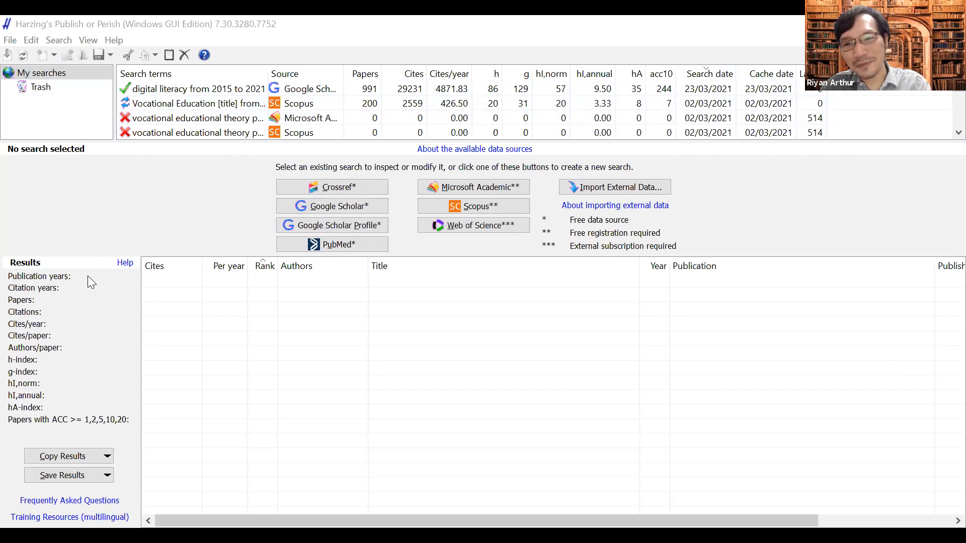
{"action": "left_click", "coordinate": [353, 208]}
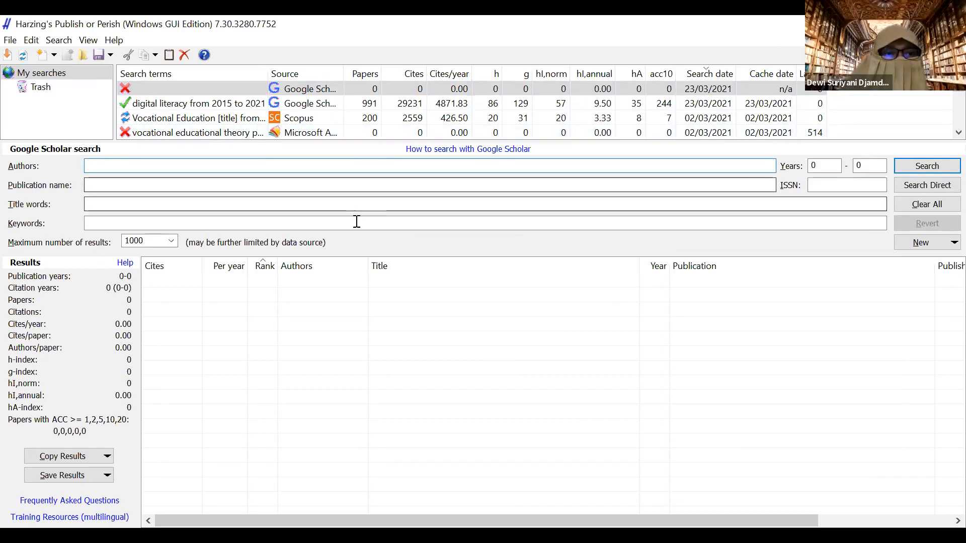
{"action": "left_click", "coordinate": [172, 242]}
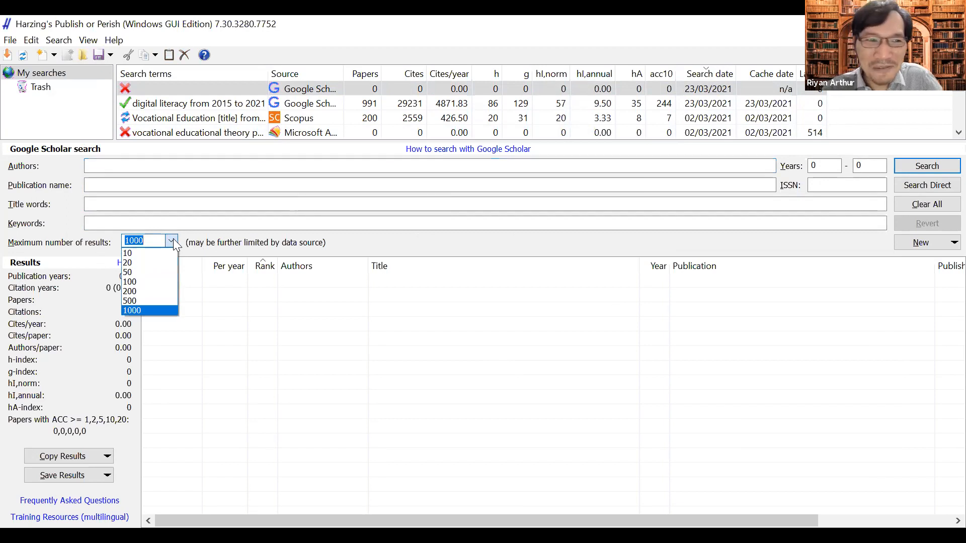
{"action": "left_click", "coordinate": [172, 242]}
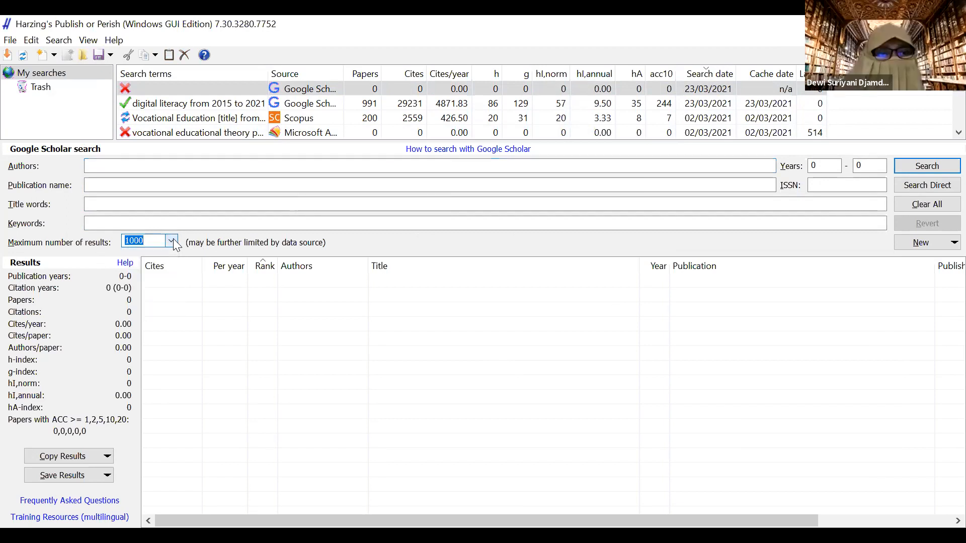
{"action": "left_click", "coordinate": [173, 241]}
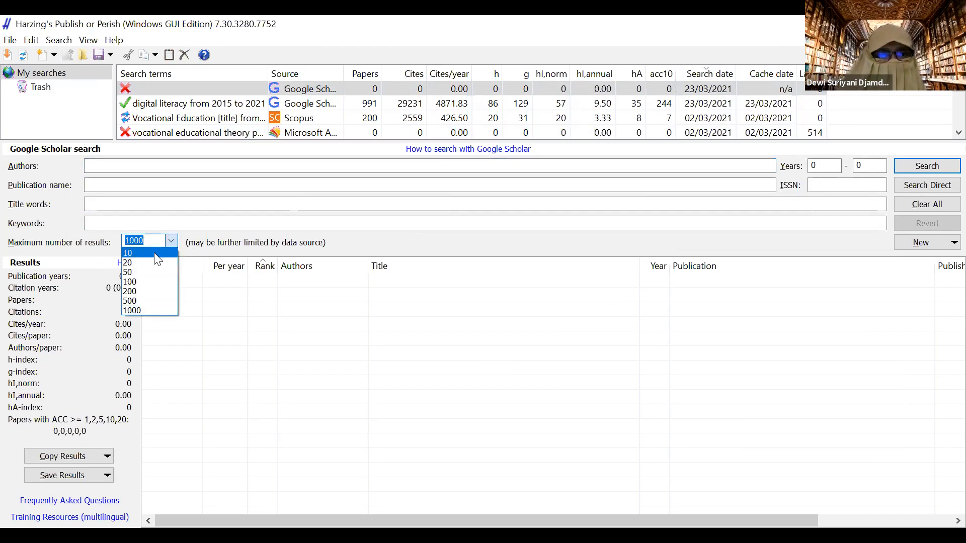
{"action": "left_click", "coordinate": [154, 252]}
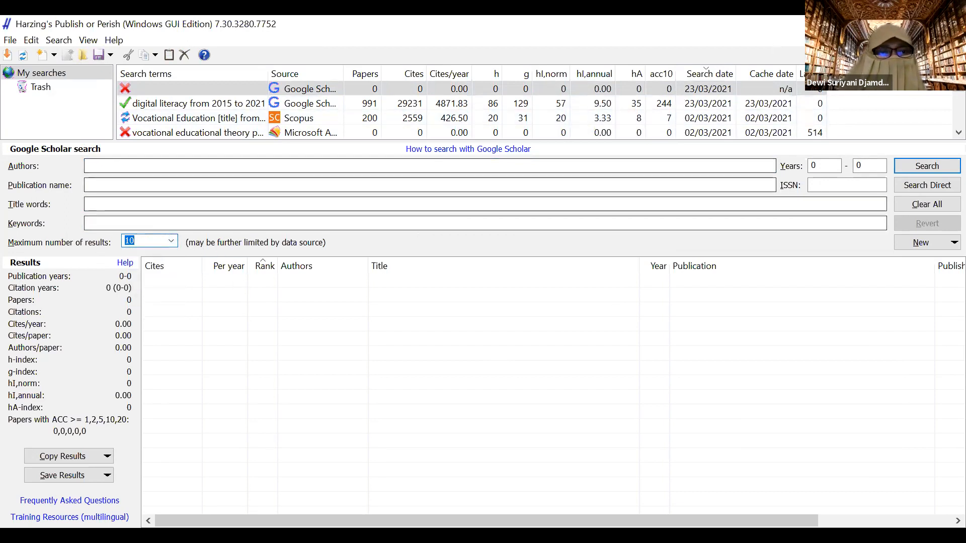
- Set the Google Scholar search's year range to 2020–2021
{"action": "double_click", "coordinate": [825, 165]}
{"action": "type", "text": "202"}
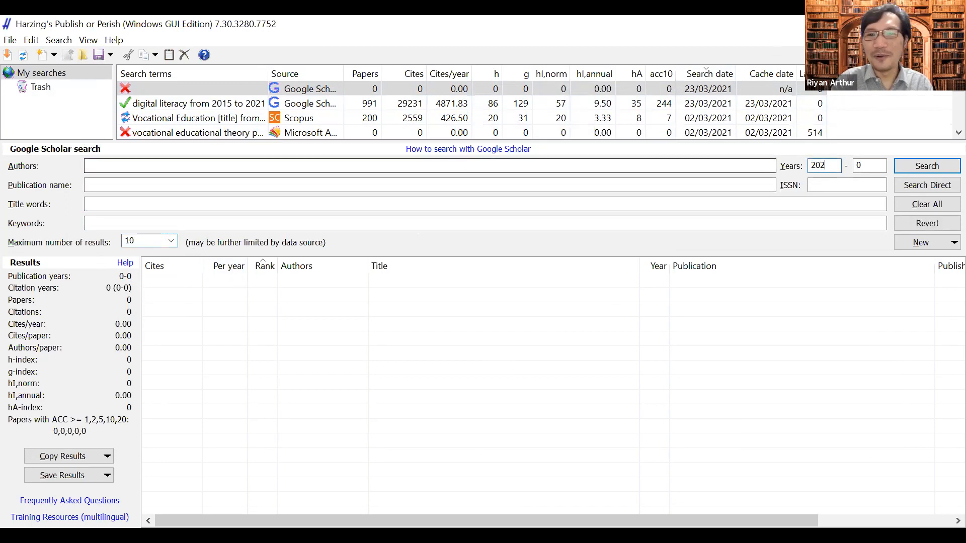
{"action": "type", "text": "0"}
{"action": "key", "text": "Tab"}
{"action": "type", "text": "2021"}
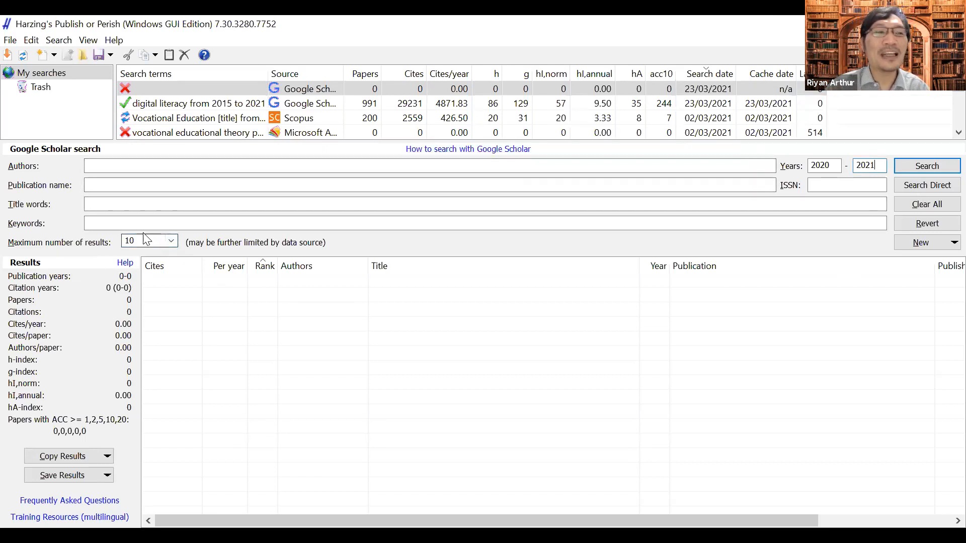
- Enter "digital literacy" as the keywords and run the Google Scholar search
{"action": "left_click", "coordinate": [219, 202]}
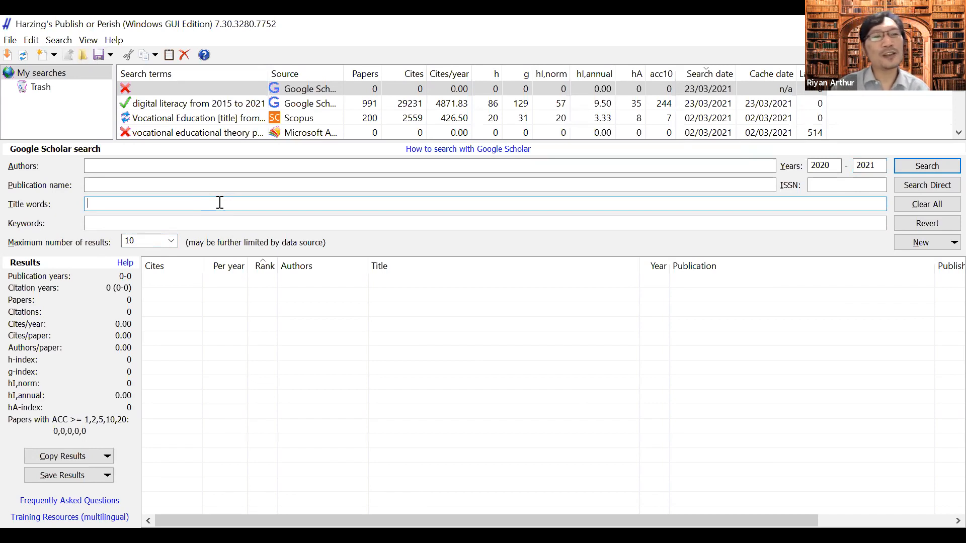
{"action": "left_click", "coordinate": [212, 222]}
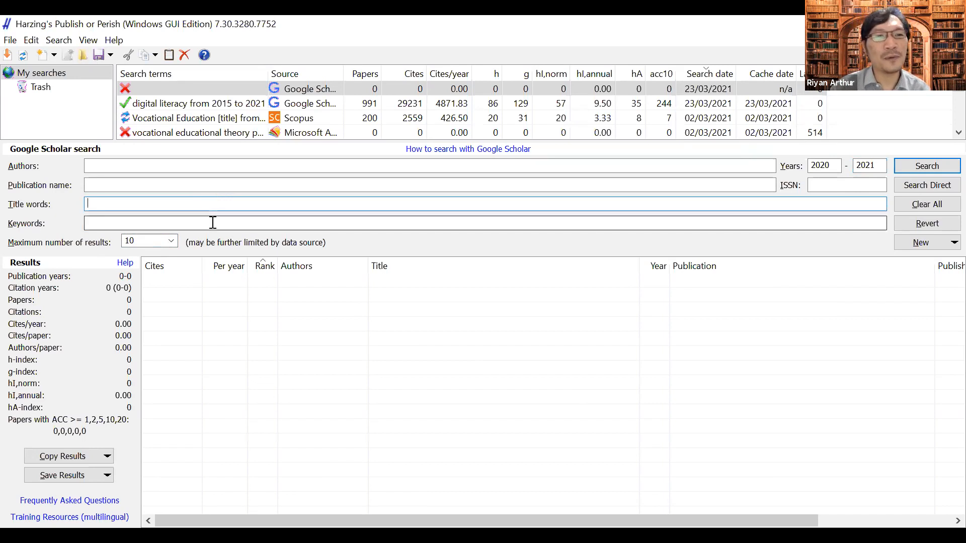
{"action": "left_click", "coordinate": [206, 204]}
{"action": "left_click", "coordinate": [206, 223]}
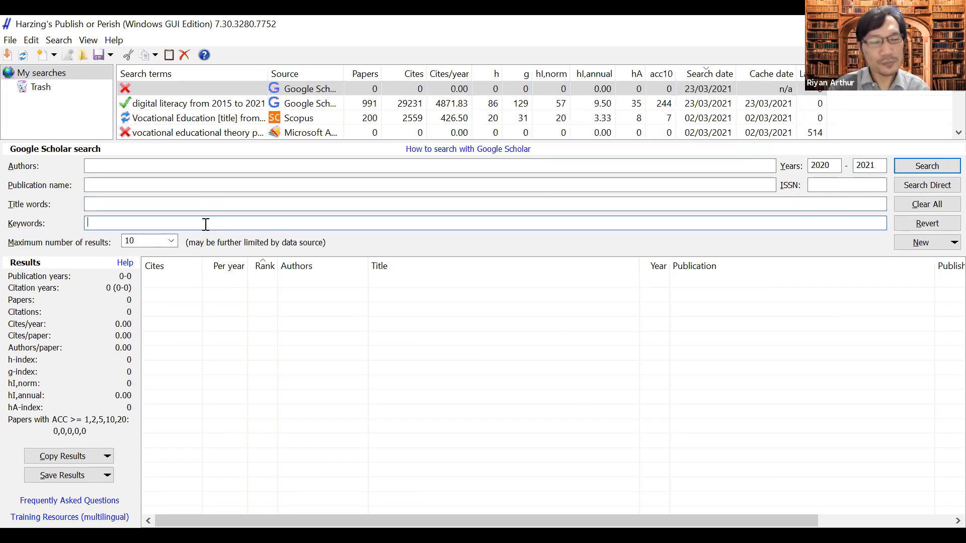
{"action": "type", "text": "d"}
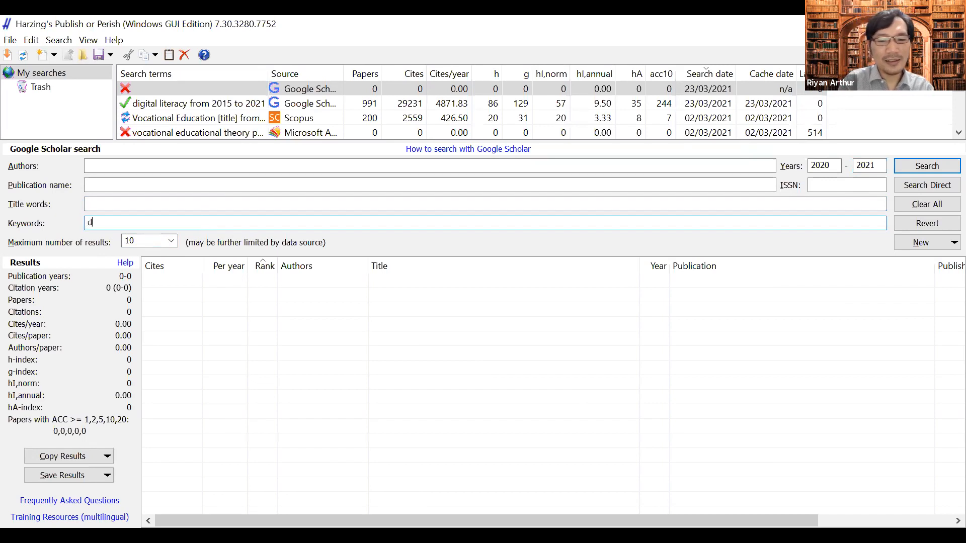
{"action": "type", "text": "igital literacy"}
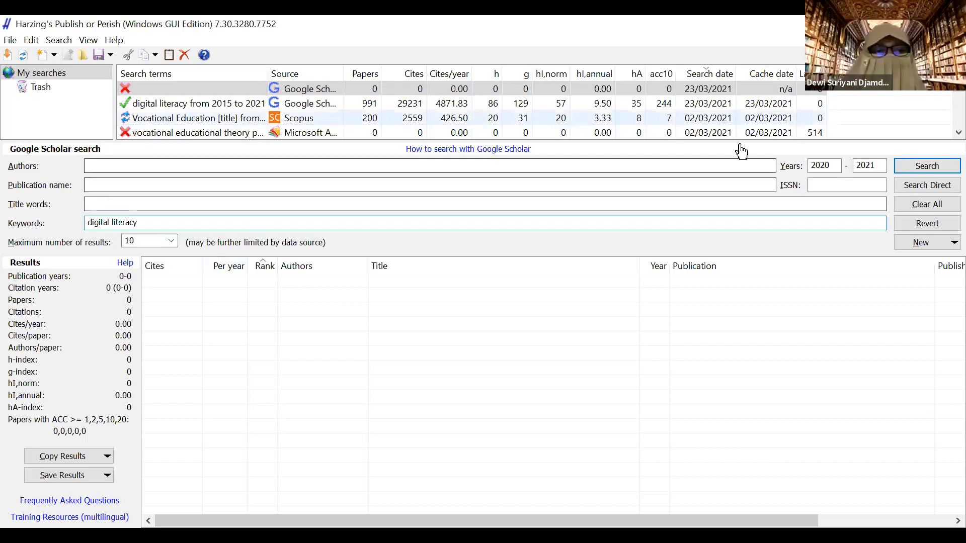
{"action": "left_click", "coordinate": [942, 242]}
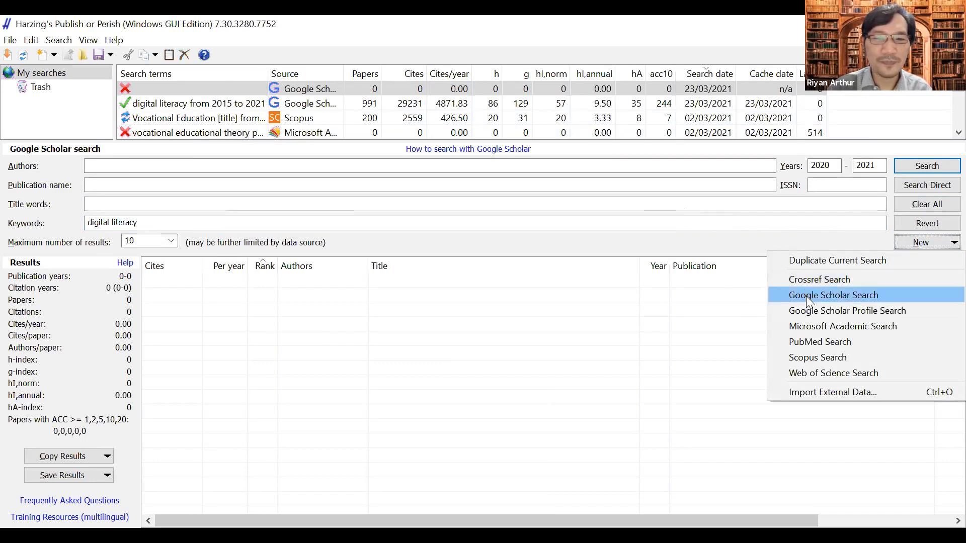
{"action": "left_click", "coordinate": [930, 166]}
{"action": "left_click", "coordinate": [926, 169]}
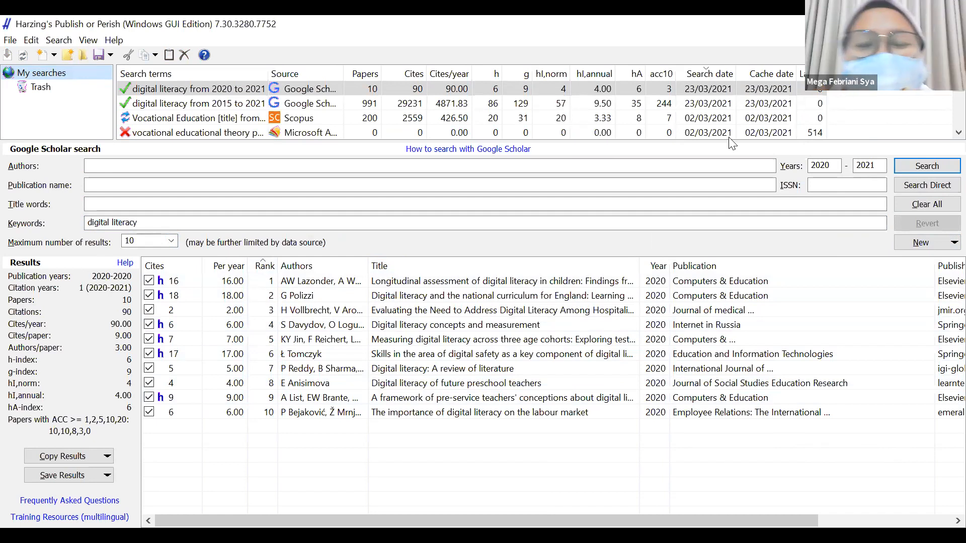
- Create two new Scopus searches from the digital literacy query
{"action": "left_click", "coordinate": [938, 244]}
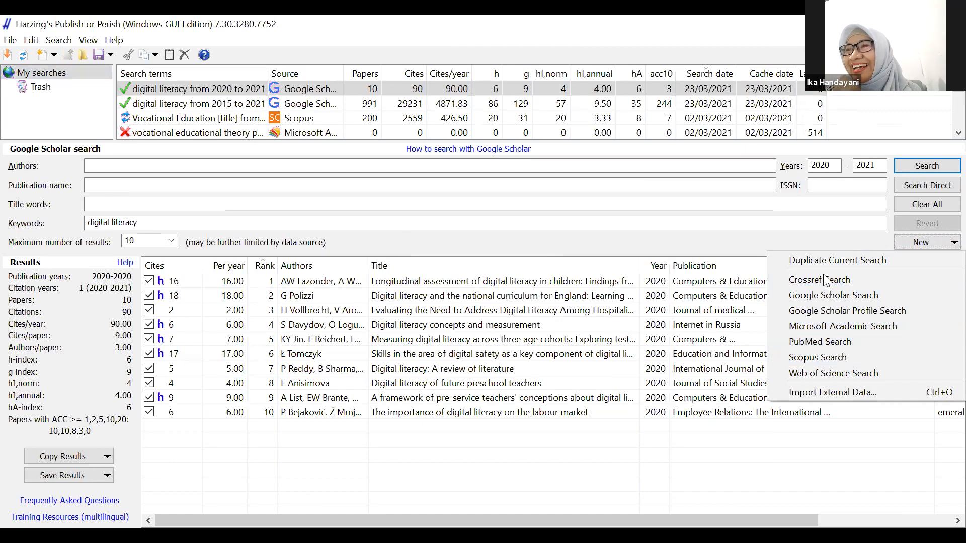
{"action": "left_click", "coordinate": [845, 359]}
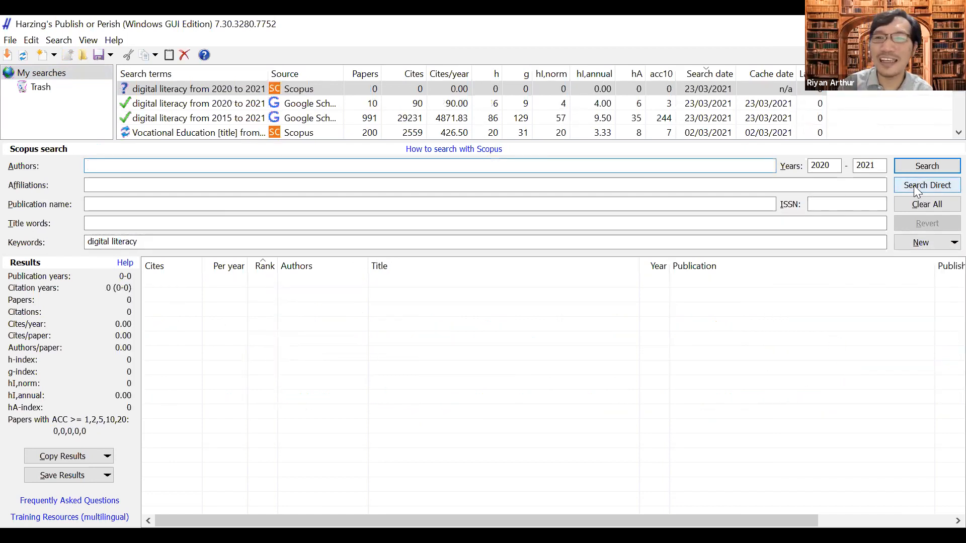
{"action": "left_click", "coordinate": [941, 240]}
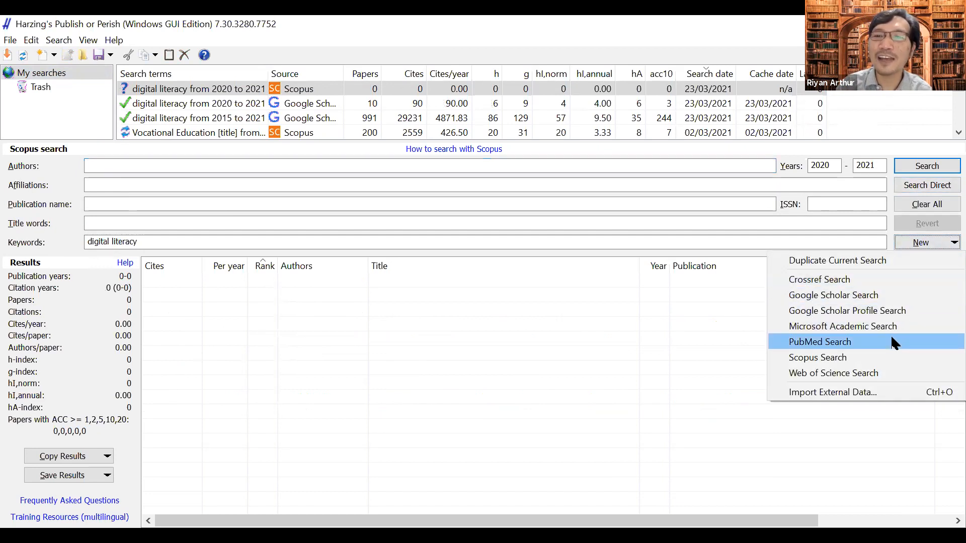
{"action": "left_click", "coordinate": [892, 349]}
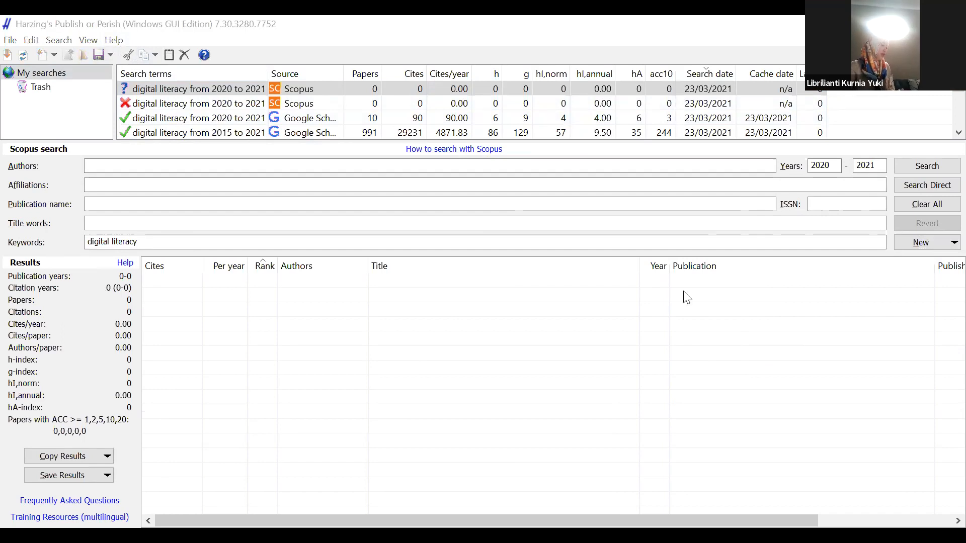
- Set the newest Scopus search's start year to 2015 and clear its keywords
{"action": "double_click", "coordinate": [823, 166]}
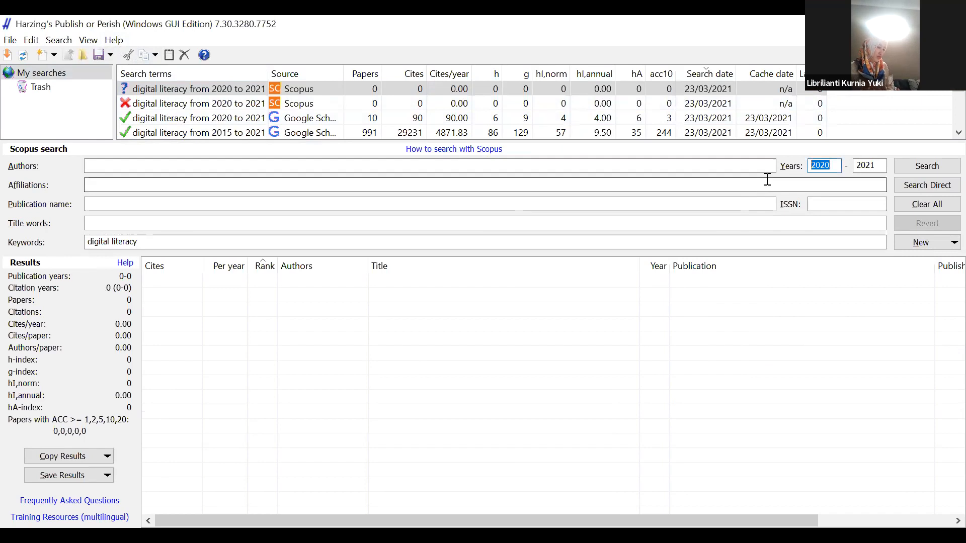
{"action": "left_click", "coordinate": [869, 255]}
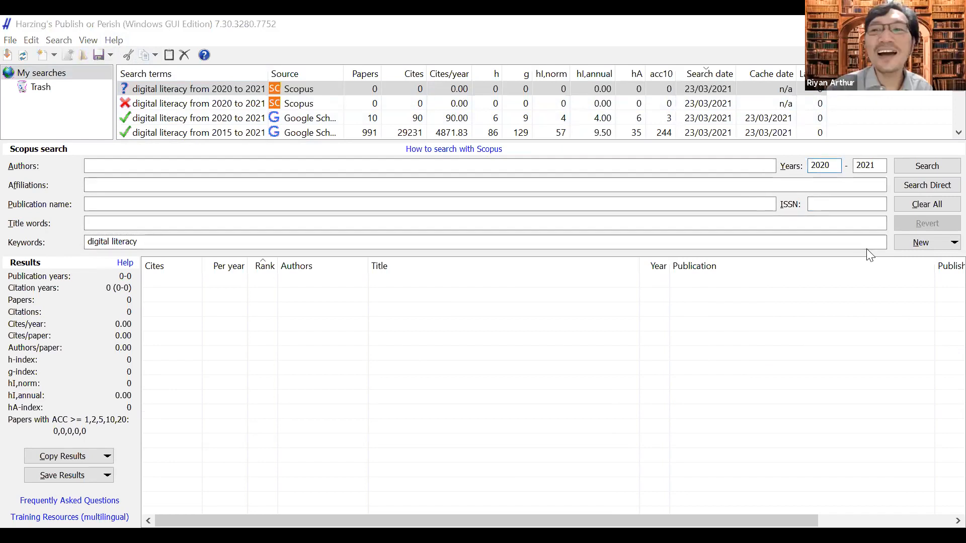
{"action": "double_click", "coordinate": [831, 165]}
{"action": "type", "text": "20"}
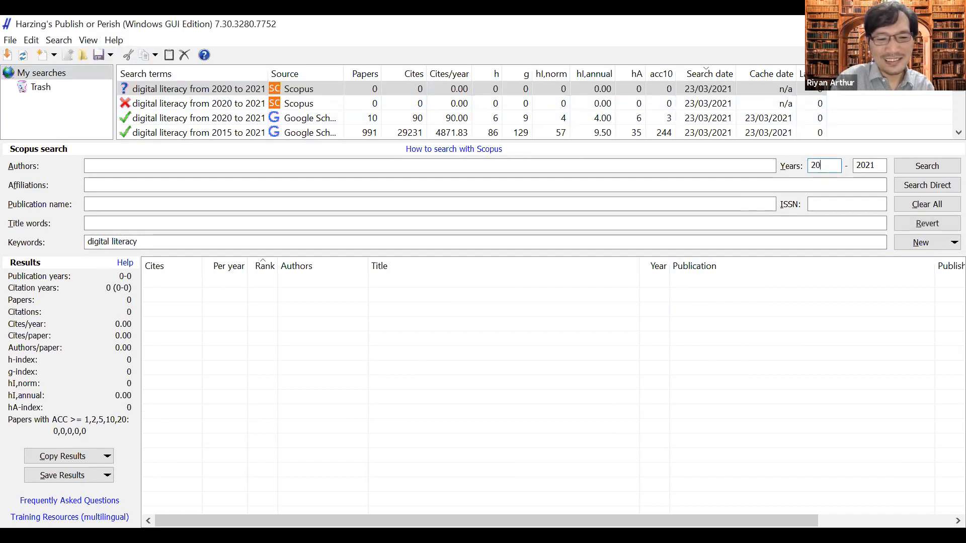
{"action": "type", "text": "15"}
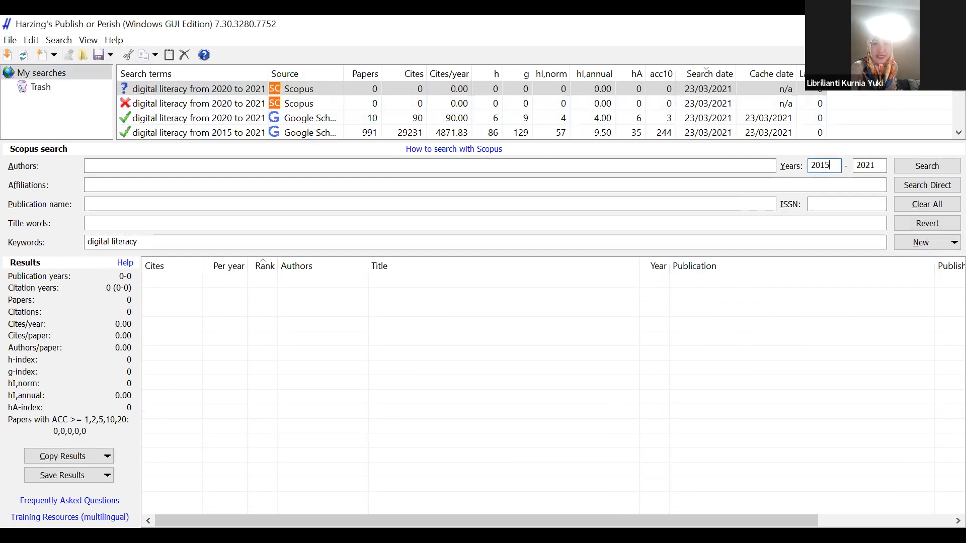
{"action": "left_click", "coordinate": [940, 246]}
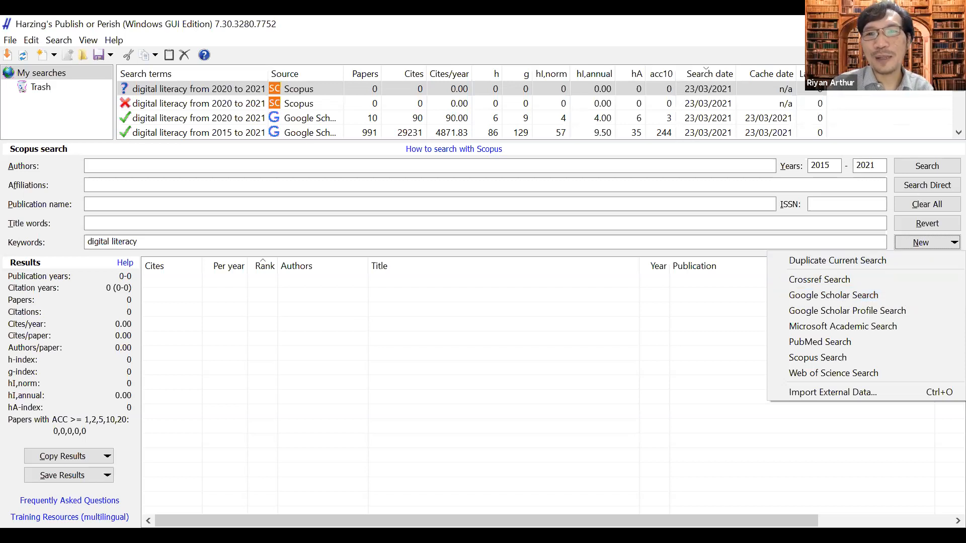
{"action": "key", "text": "Escape"}
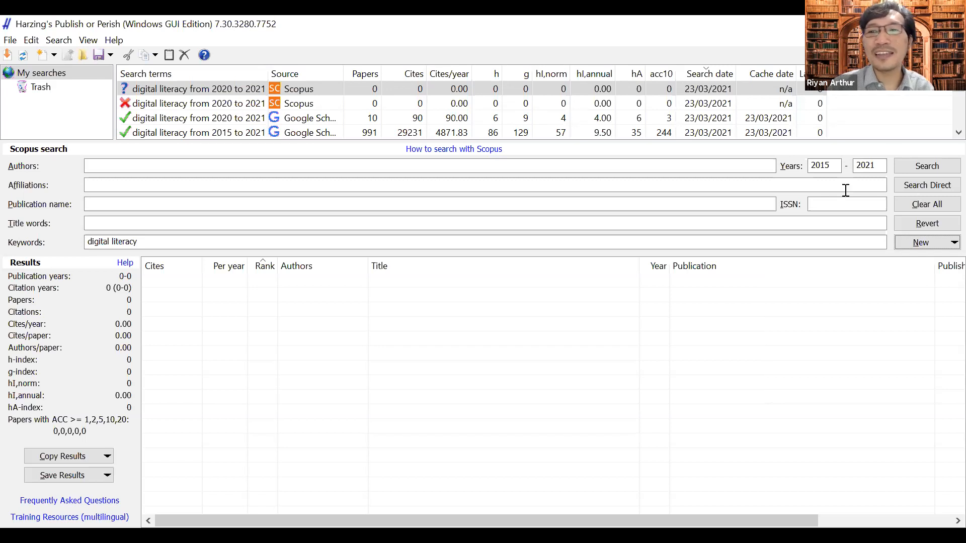
{"action": "left_click_drag", "start_coordinate": [142, 247], "coordinate": [22, 269]}
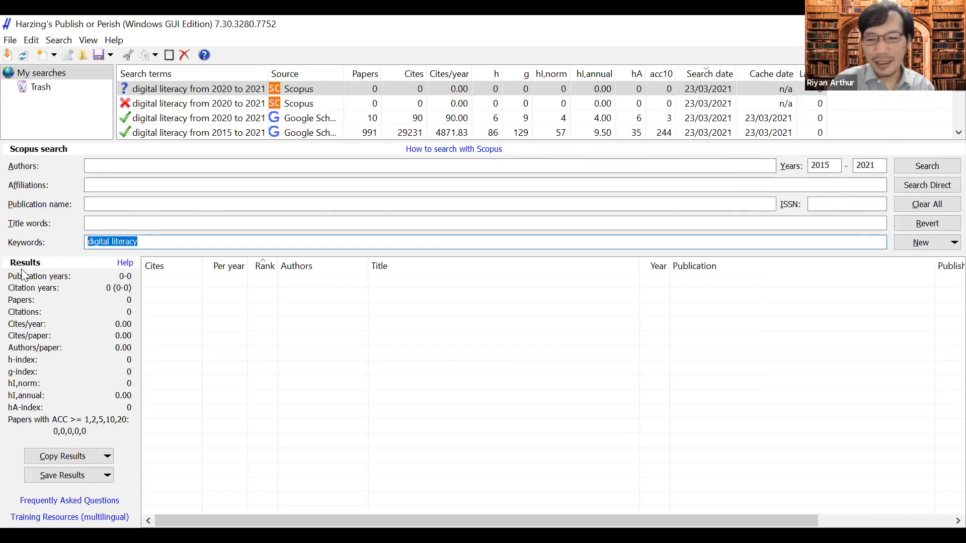
{"action": "key", "text": "BackSpace"}
{"action": "left_click", "coordinate": [95, 166]}
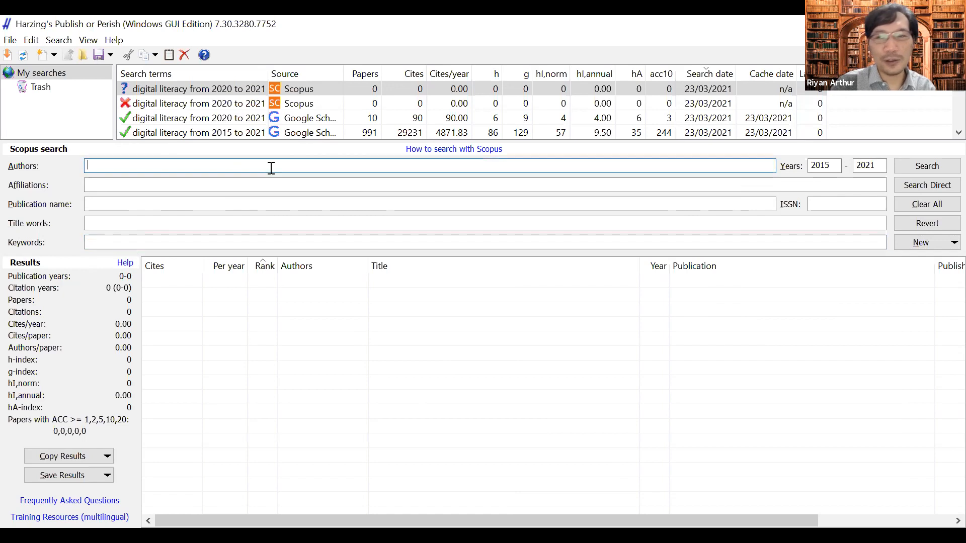
- Create a new Google Scholar search and a new Google Scholar Profile search
{"action": "left_click", "coordinate": [932, 241]}
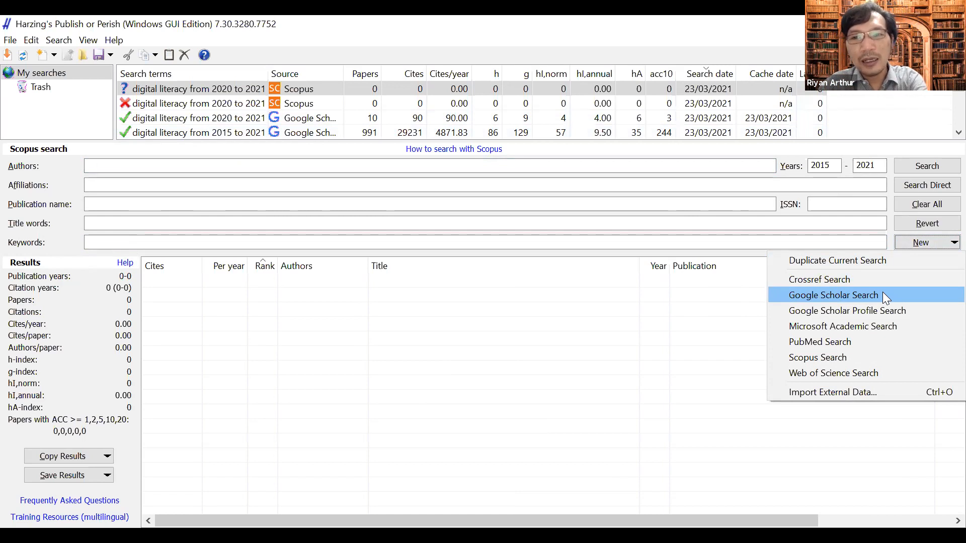
{"action": "left_click", "coordinate": [882, 295]}
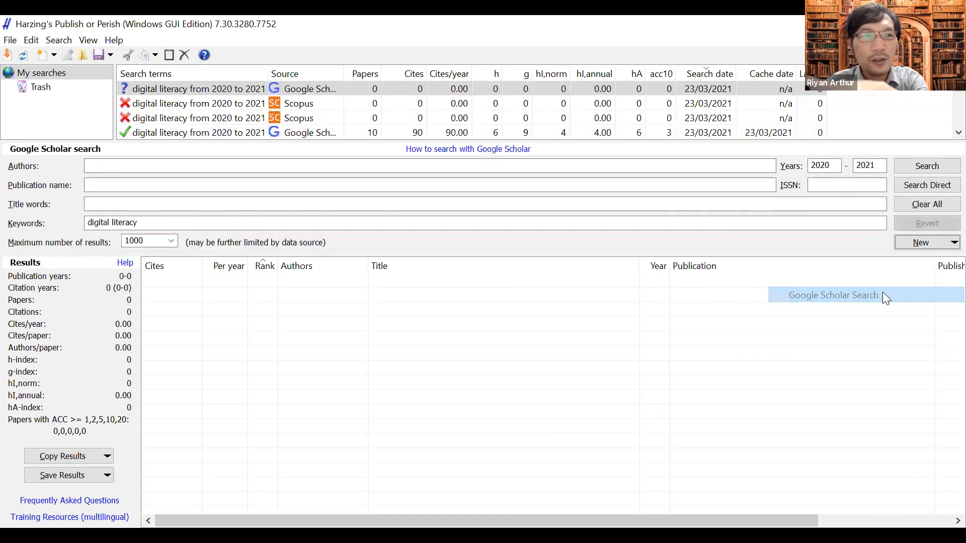
{"action": "left_click", "coordinate": [933, 241]}
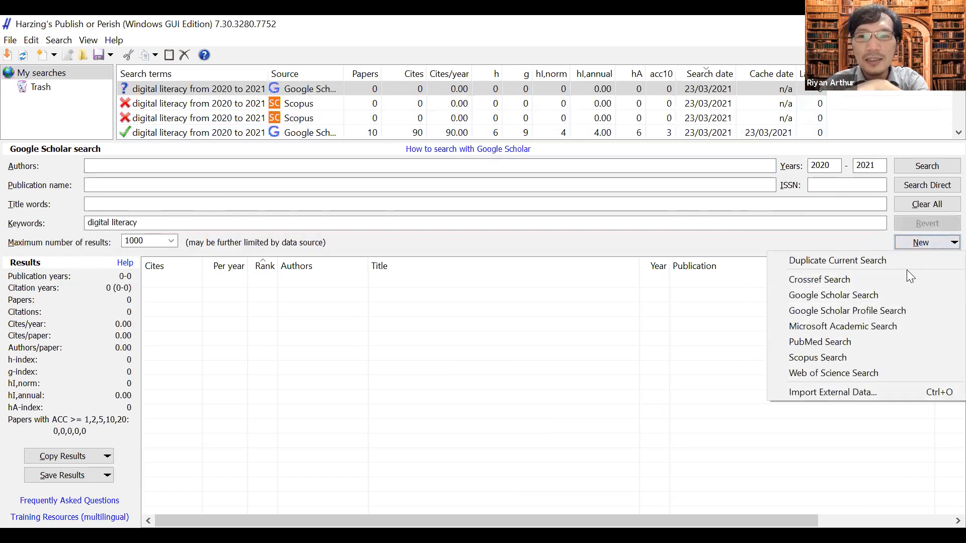
{"action": "left_click", "coordinate": [892, 313]}
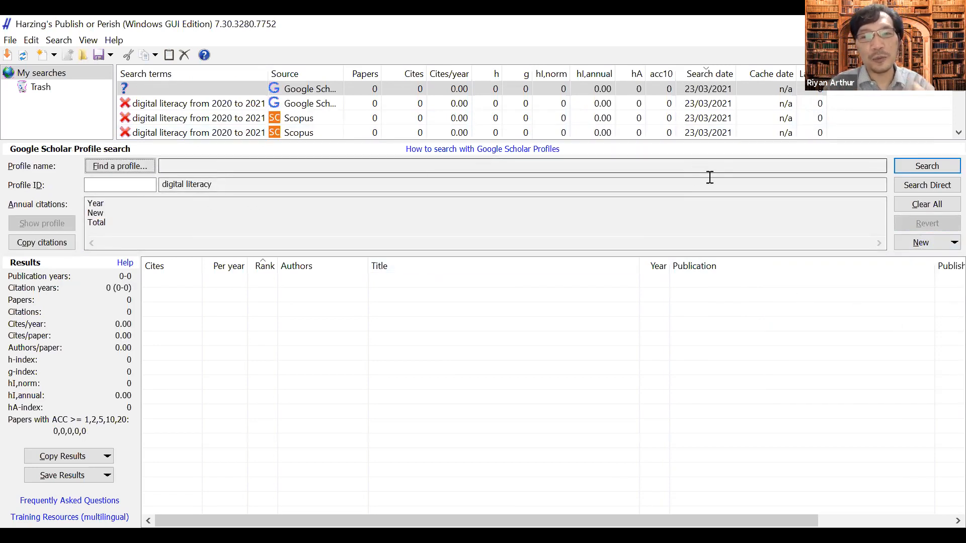
- Create another Google Scholar search and clear its keywords
{"action": "left_click", "coordinate": [935, 248]}
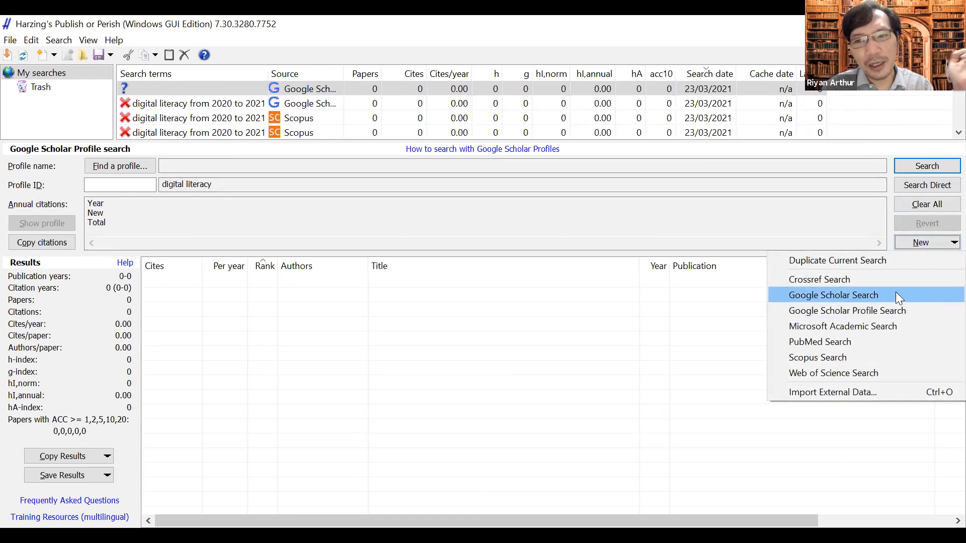
{"action": "left_click", "coordinate": [896, 293]}
{"action": "left_click_drag", "start_coordinate": [173, 224], "coordinate": [3, 273]}
{"action": "key", "text": "BackSpace"}
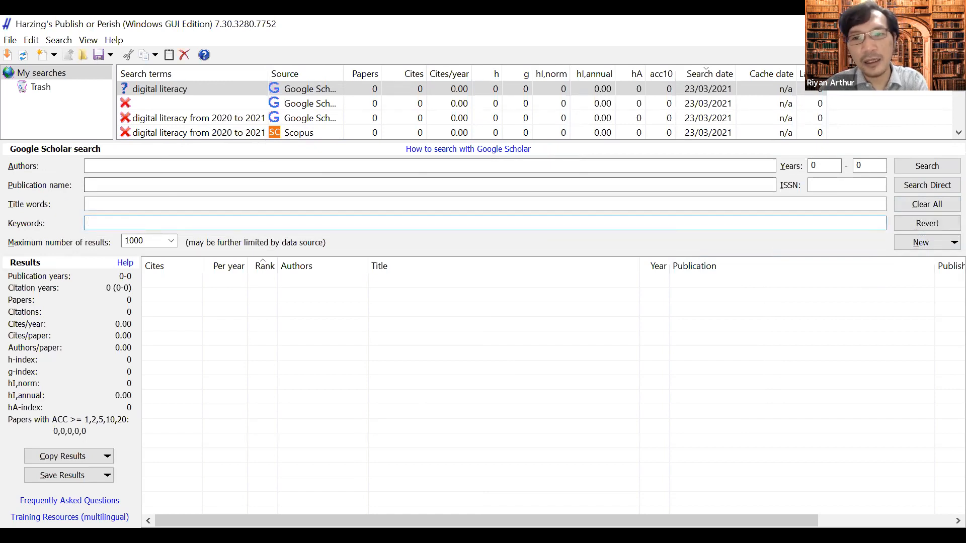
- Set the year range to 2016–2021, enter the author's full name, run the search and review the listed papers
{"action": "left_click_drag", "start_coordinate": [832, 166], "coordinate": [790, 171]}
{"action": "type", "text": "2016"}
{"action": "key", "text": "Tab"}
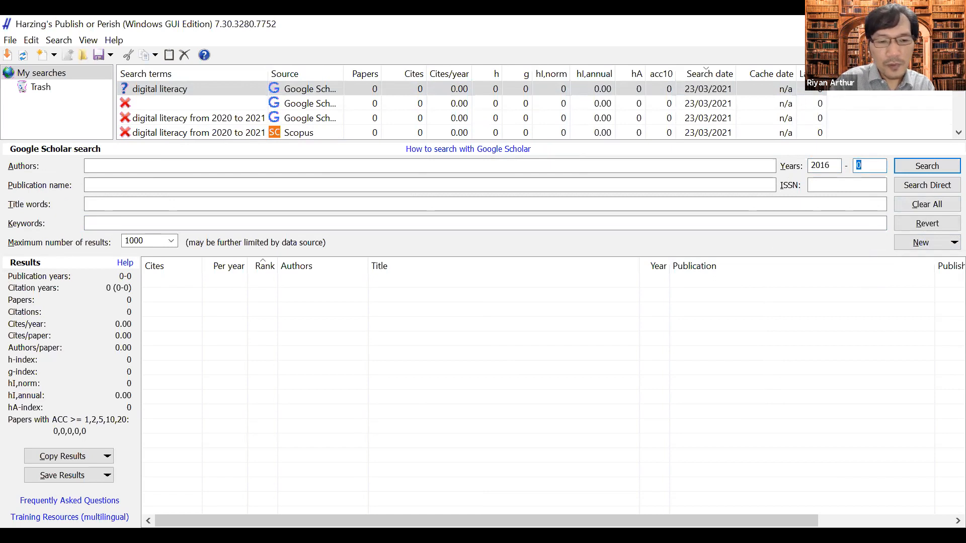
{"action": "left_click", "coordinate": [360, 167]}
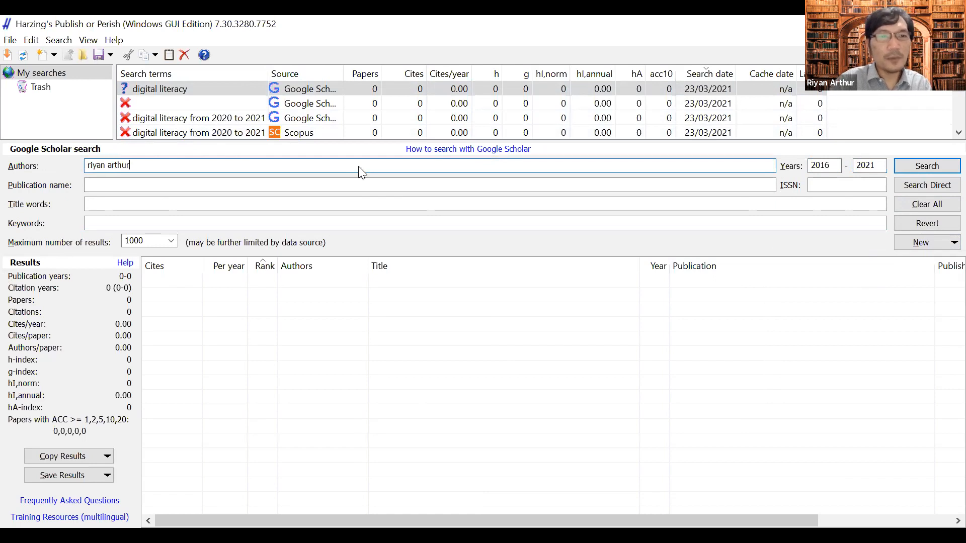
{"action": "key", "text": "Return"}
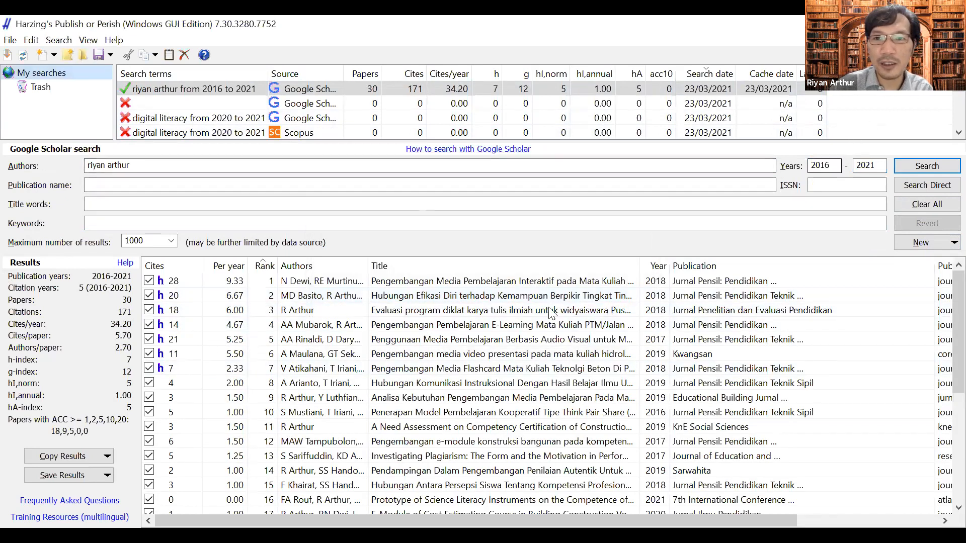
{"action": "scroll", "coordinate": [382, 373], "scroll_direction": "down", "scroll_amount": 1}
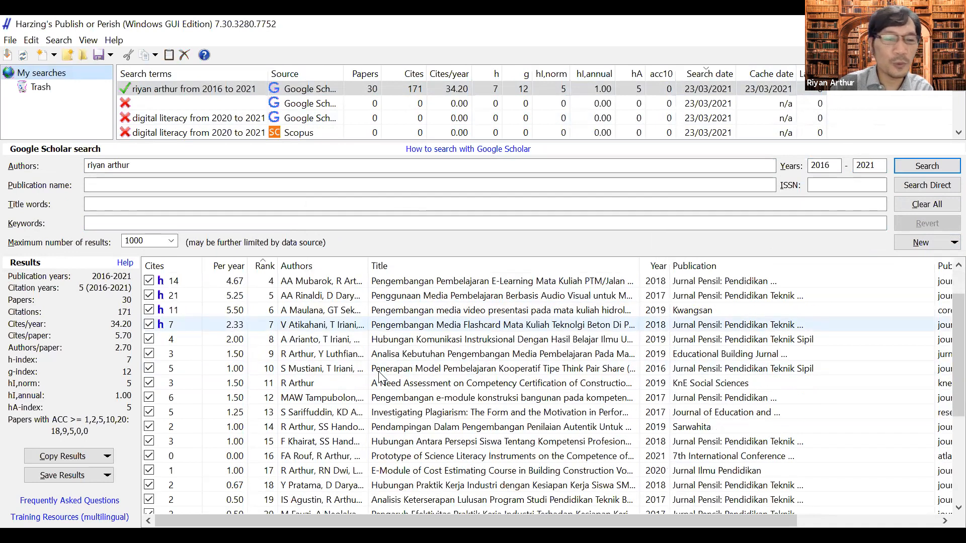
{"action": "scroll", "coordinate": [380, 377], "scroll_direction": "down", "scroll_amount": 3}
{"action": "scroll", "coordinate": [382, 367], "scroll_direction": "up", "scroll_amount": 4}
- Clear the author from the Google Scholar search and limit it to a maximum of 10 results
{"action": "left_click", "coordinate": [261, 167]}
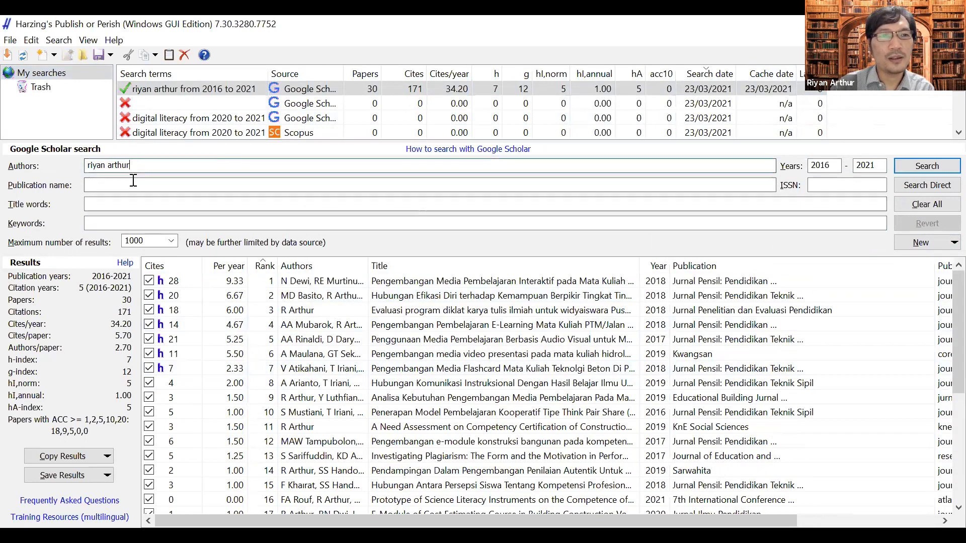
{"action": "key", "text": "ctrl+a"}
{"action": "key", "text": "BackSpace"}
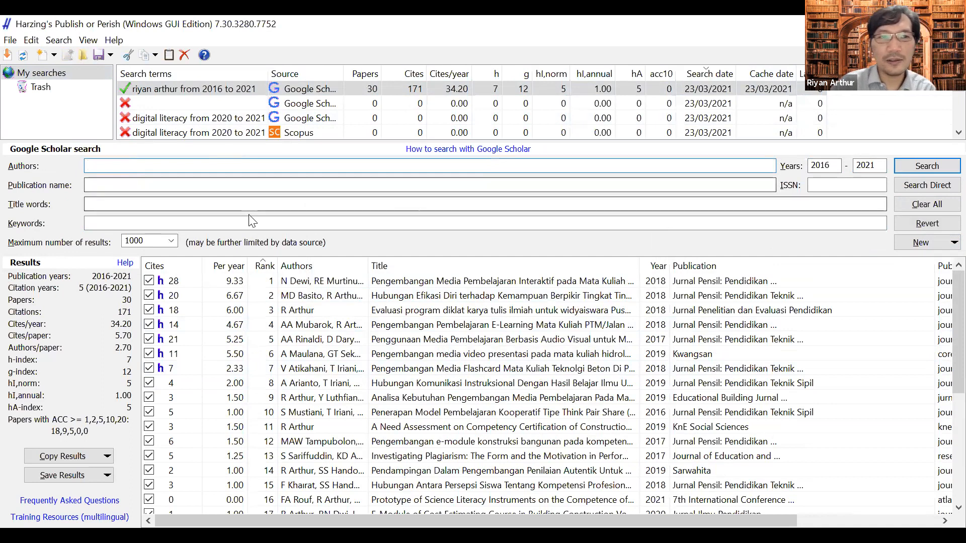
{"action": "left_click", "coordinate": [171, 241]}
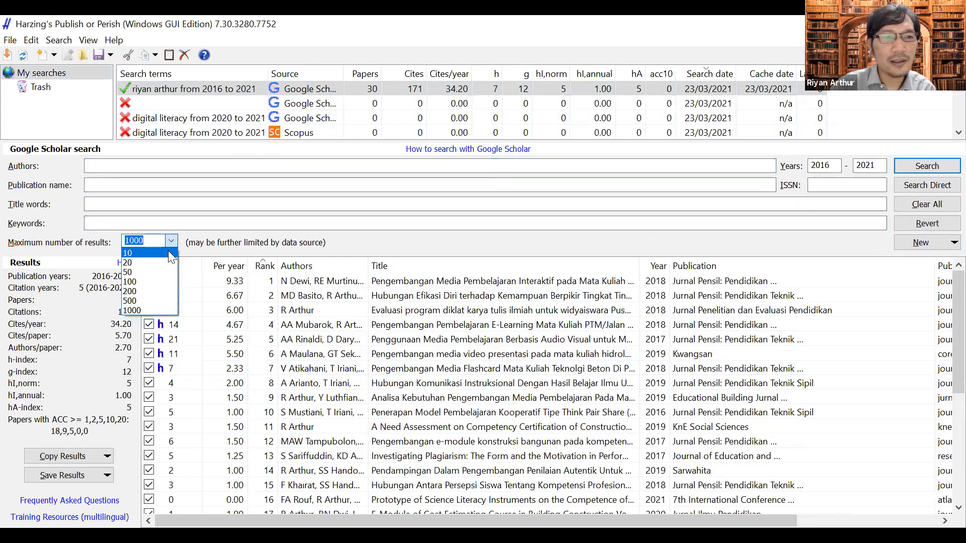
{"action": "left_click", "coordinate": [171, 253]}
{"action": "left_click", "coordinate": [265, 220]}
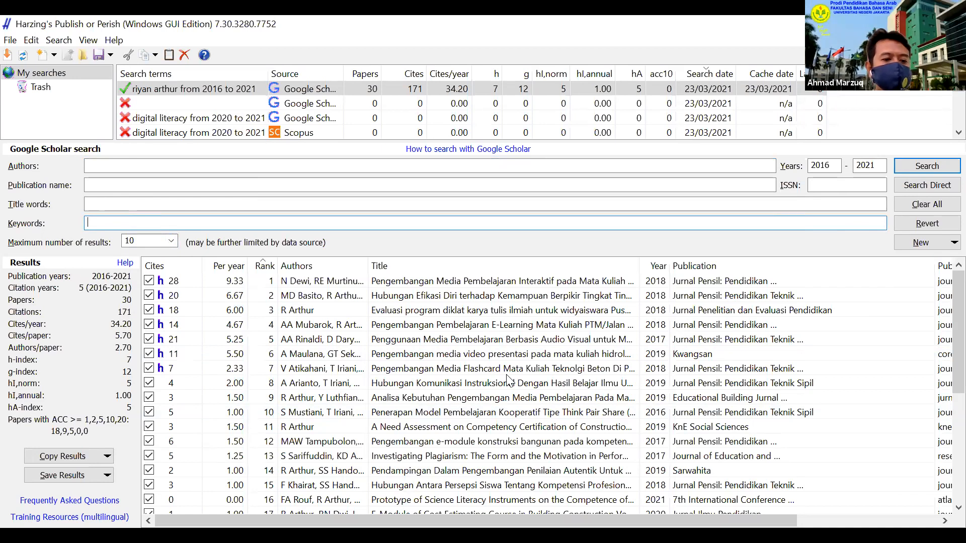
- Switch to the Scopus Preview page in the web browser and dismiss the pending PoP7Setup download notice
{"action": "left_click", "coordinate": [414, 45]}
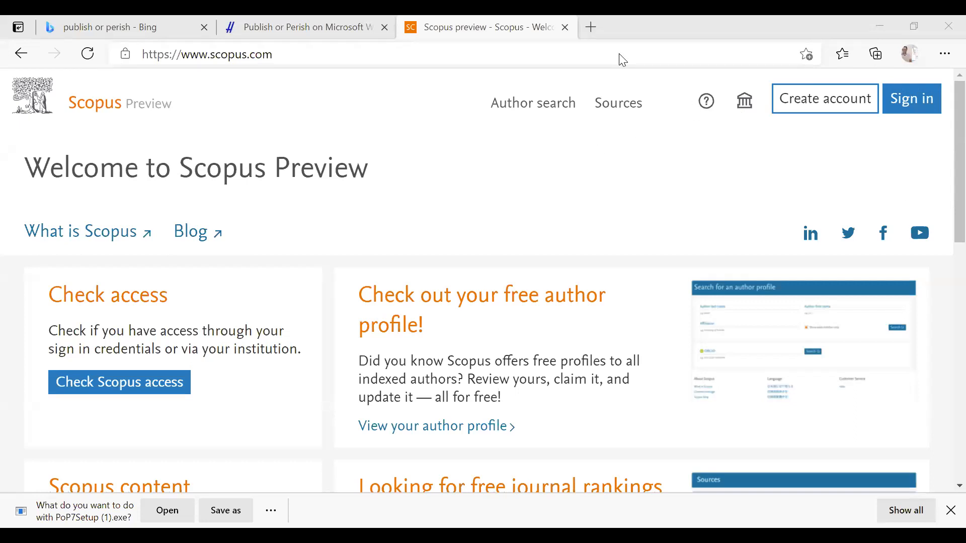
{"action": "left_click", "coordinate": [951, 511]}
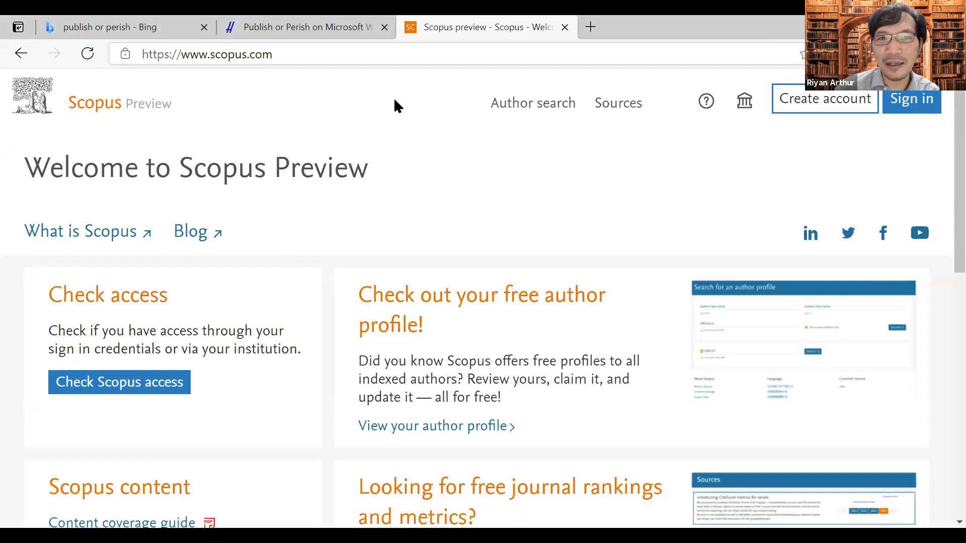
- Sign in to Scopus with the saved account credentials
{"action": "left_click", "coordinate": [912, 114]}
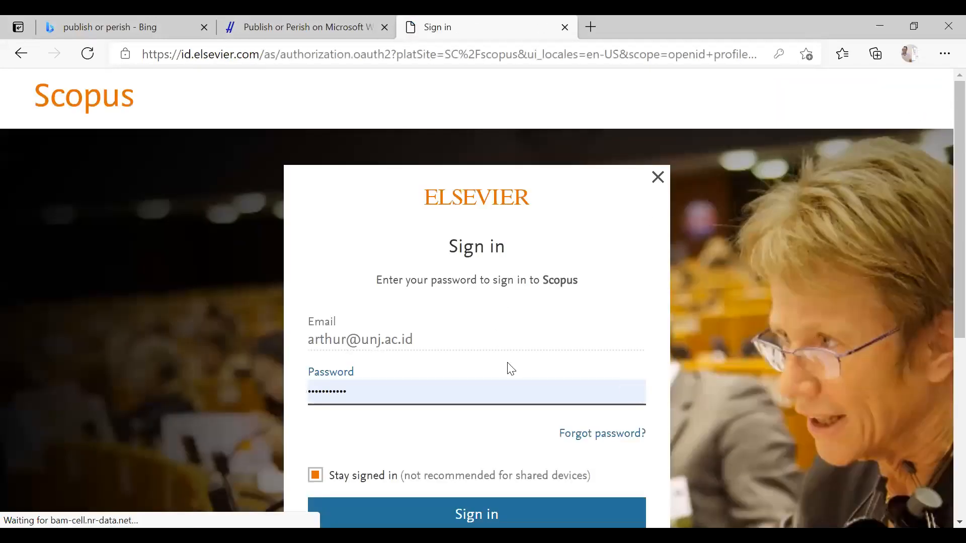
{"action": "scroll", "coordinate": [509, 372], "scroll_direction": "down", "scroll_amount": 3}
{"action": "left_click", "coordinate": [509, 386]}
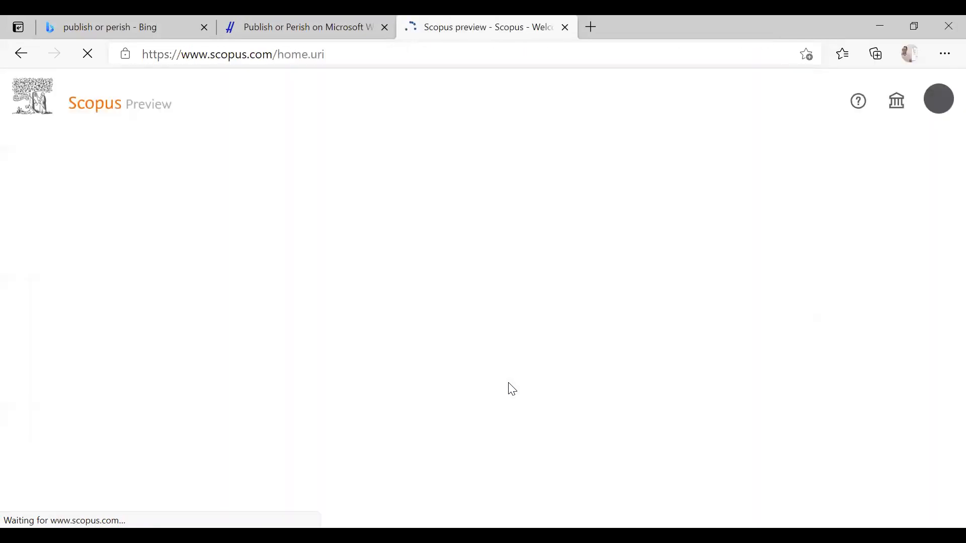
- Open the Elsevier Developer Portal through the Scopus API link and display the account's registered API keys
{"action": "scroll", "coordinate": [455, 235], "scroll_direction": "down", "scroll_amount": 6}
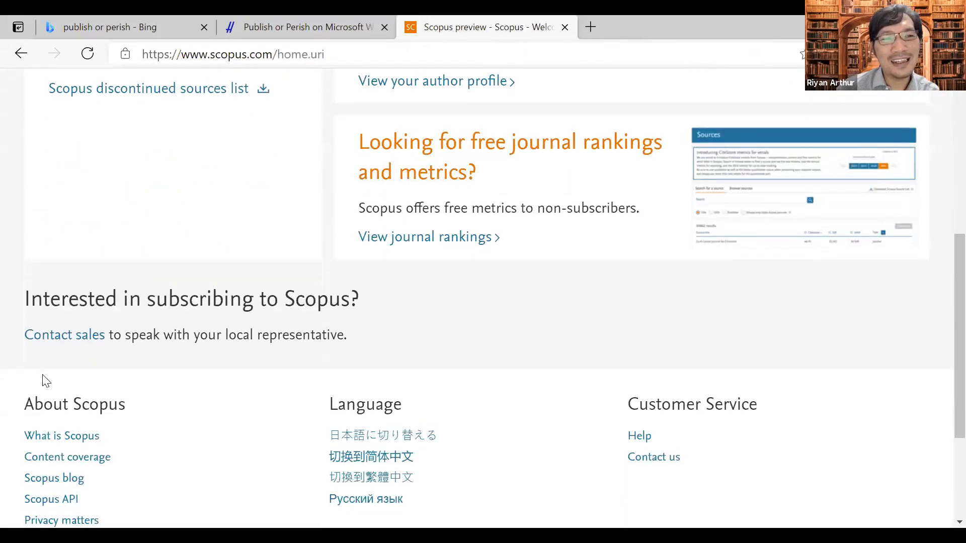
{"action": "scroll", "coordinate": [47, 371], "scroll_direction": "down", "scroll_amount": 3}
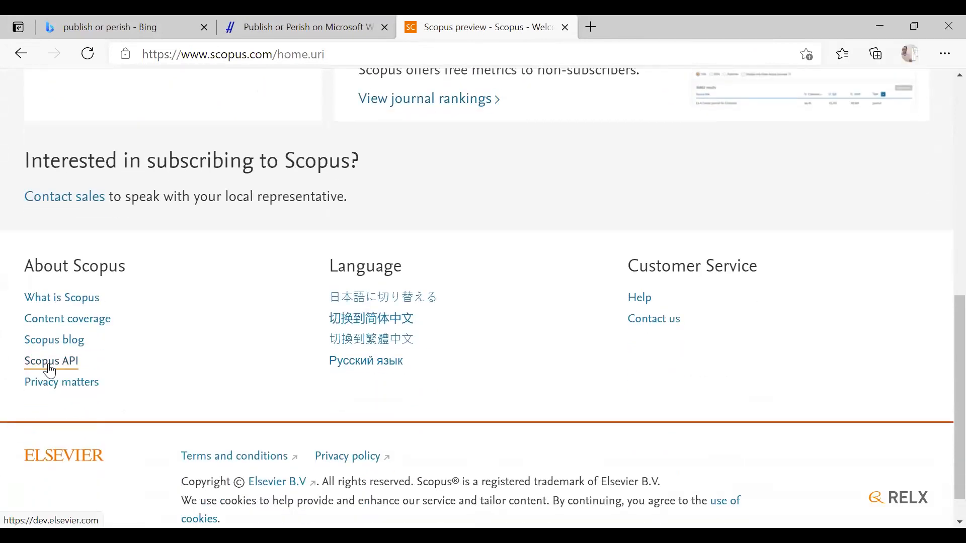
{"action": "left_click", "coordinate": [49, 365]}
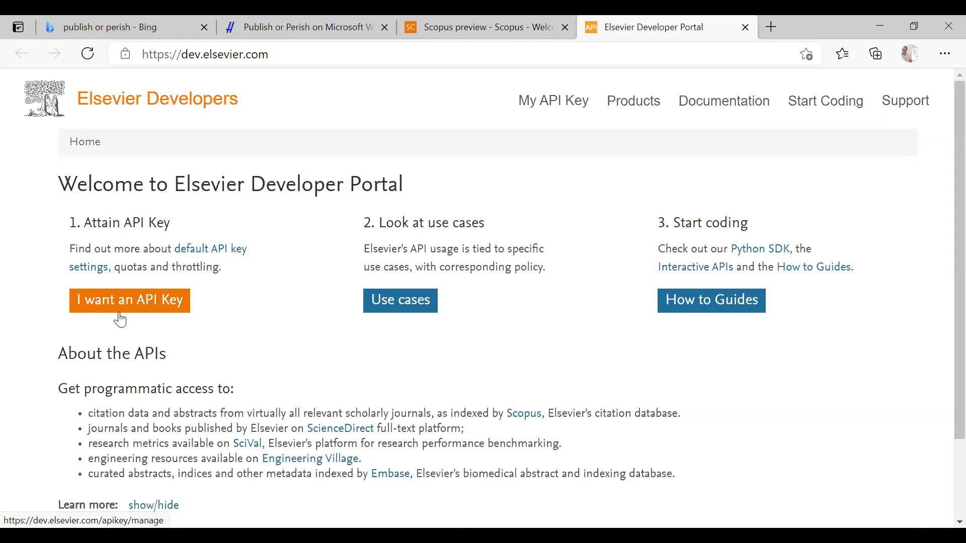
{"action": "left_click", "coordinate": [125, 311]}
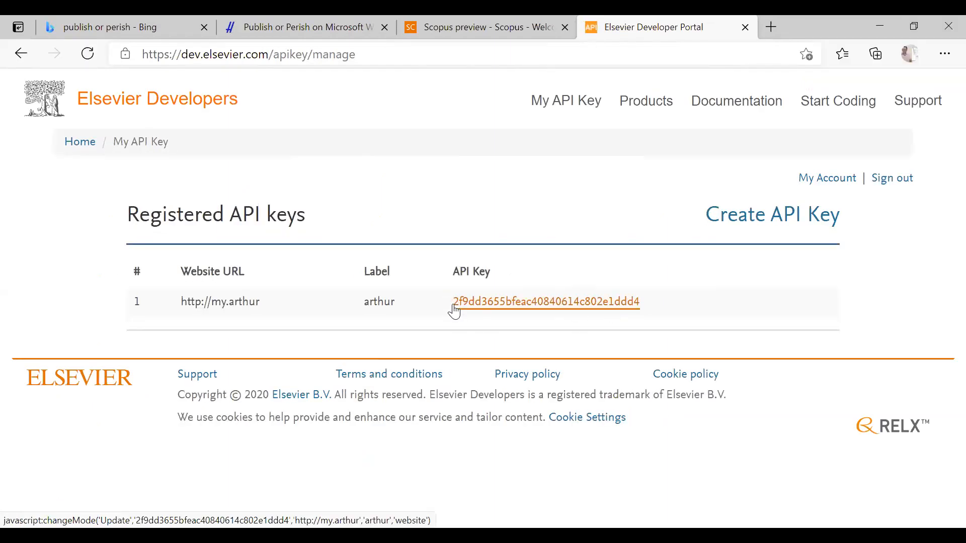
{"action": "left_click_drag", "start_coordinate": [448, 304], "coordinate": [743, 255]}
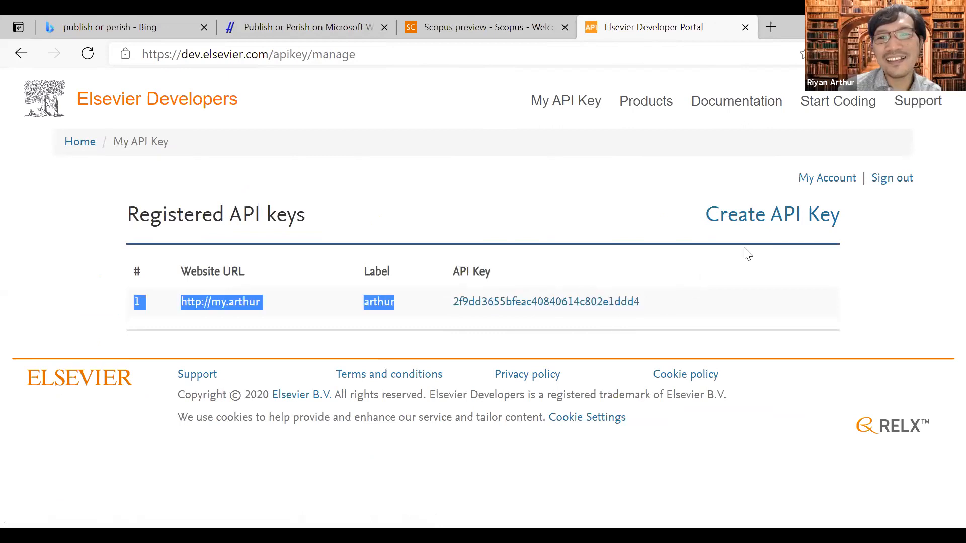
{"action": "left_click", "coordinate": [691, 300]}
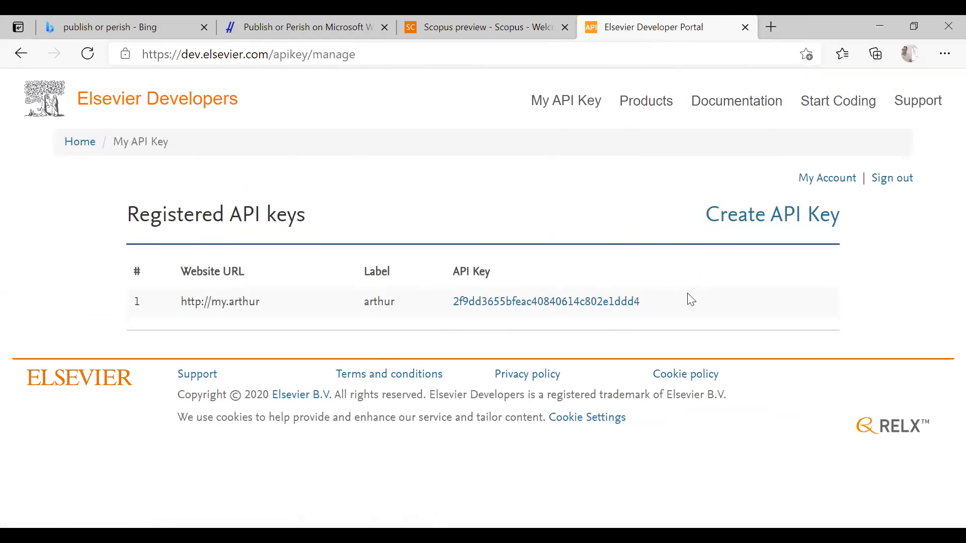
- Open the Create API Key form and examine its label and website URL fields and the API Service Agreement
{"action": "left_click", "coordinate": [739, 224]}
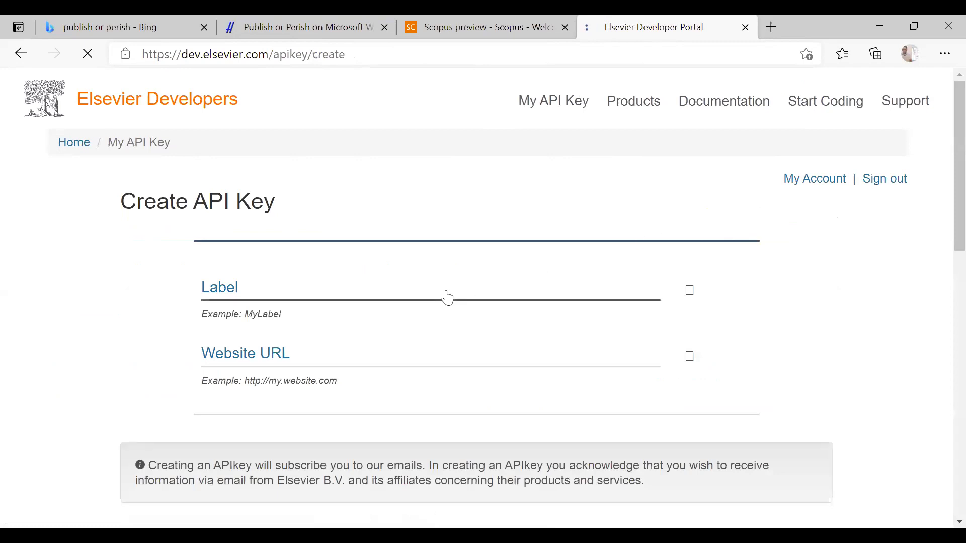
{"action": "left_click", "coordinate": [436, 290]}
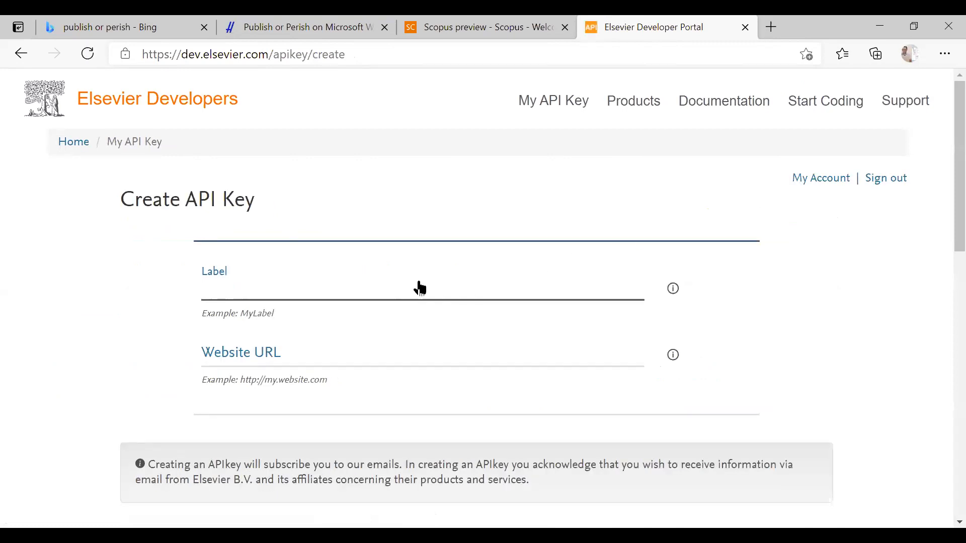
{"action": "left_click", "coordinate": [371, 372]}
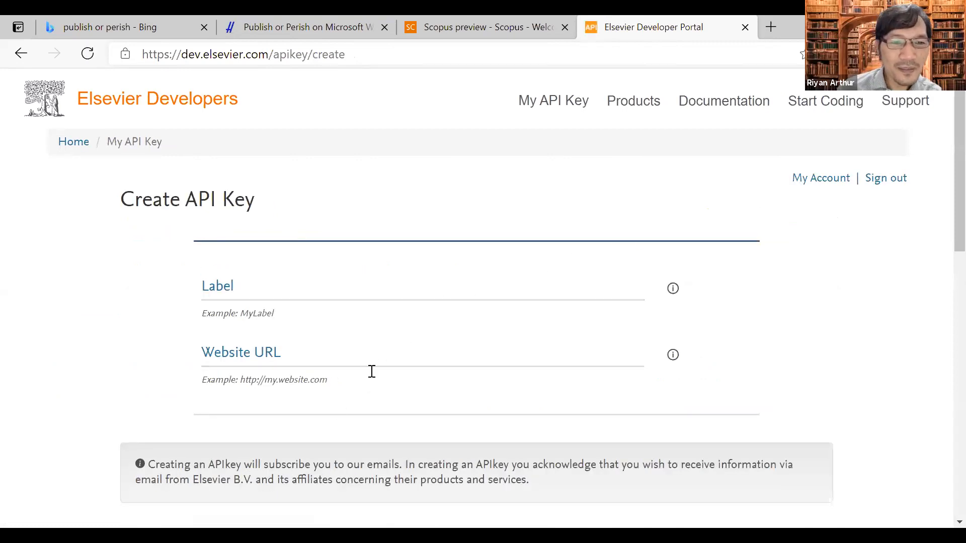
{"action": "scroll", "coordinate": [610, 388], "scroll_direction": "down", "scroll_amount": 3}
{"action": "scroll", "coordinate": [610, 388], "scroll_direction": "down", "scroll_amount": 2}
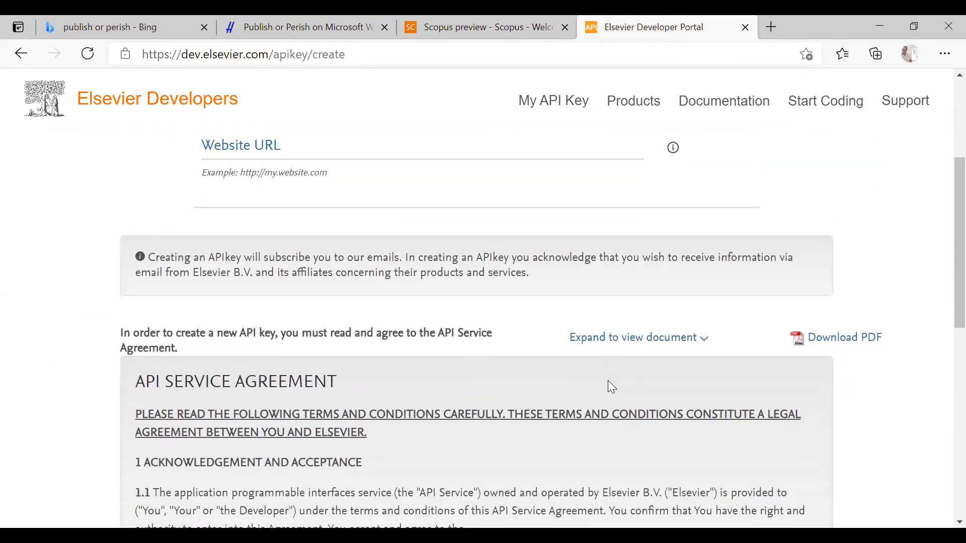
{"action": "scroll", "coordinate": [610, 388], "scroll_direction": "up", "scroll_amount": 4}
{"action": "scroll", "coordinate": [611, 387], "scroll_direction": "down", "scroll_amount": 3}
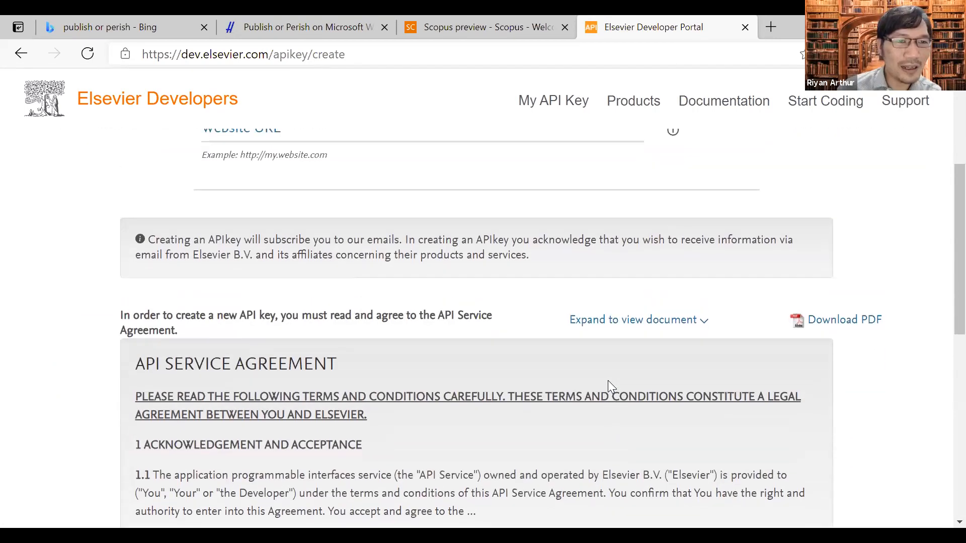
{"action": "scroll", "coordinate": [610, 388], "scroll_direction": "up", "scroll_amount": 3}
{"action": "left_click", "coordinate": [297, 224]}
{"action": "scroll", "coordinate": [322, 216], "scroll_direction": "up", "scroll_amount": 2}
{"action": "left_click", "coordinate": [379, 232]}
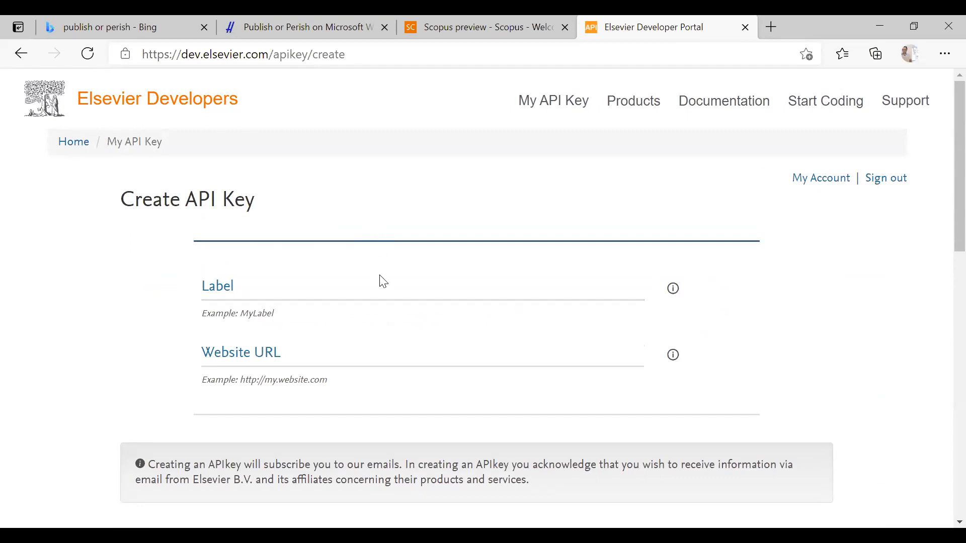
{"action": "left_click", "coordinate": [385, 352]}
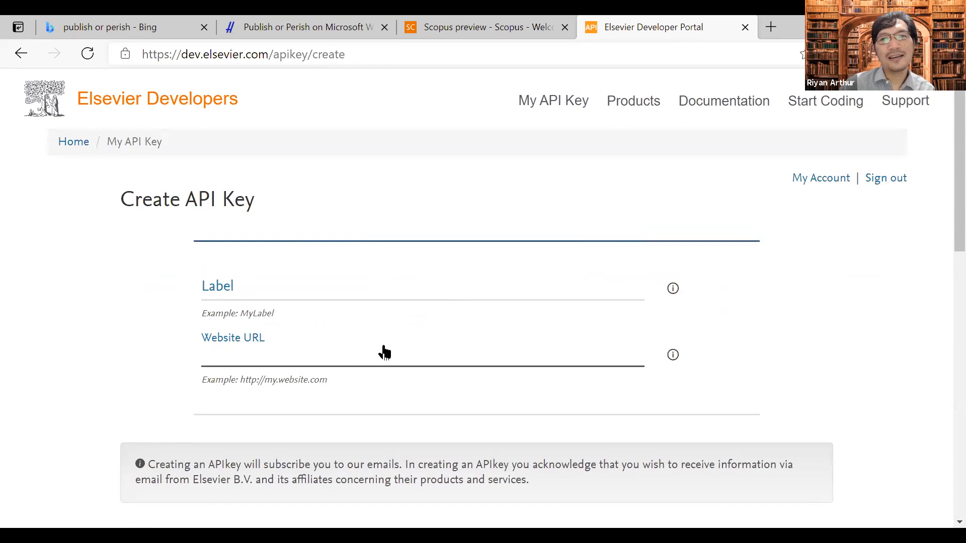
- Return to the registered API keys and examine the existing entry's key, website URL and label
{"action": "left_click", "coordinate": [567, 106]}
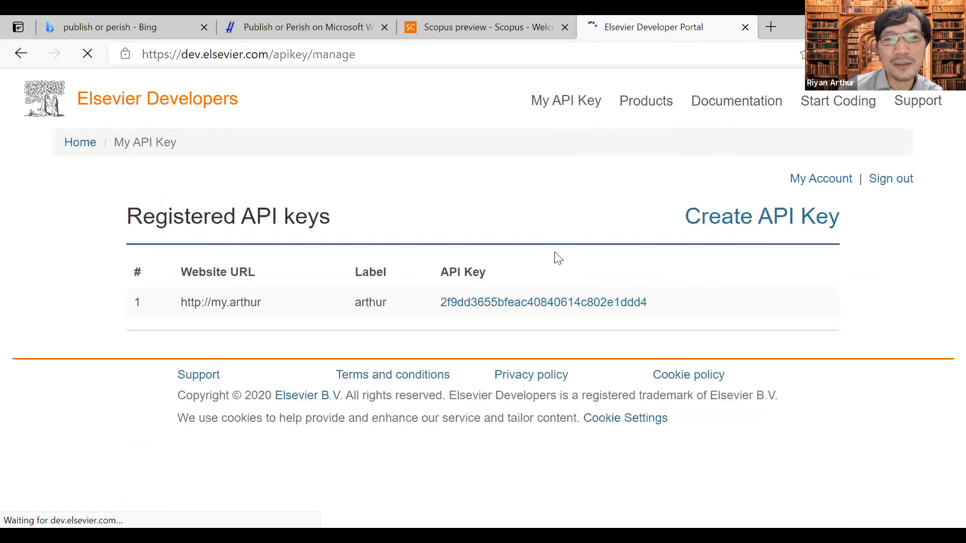
{"action": "left_click_drag", "start_coordinate": [453, 301], "coordinate": [697, 304]}
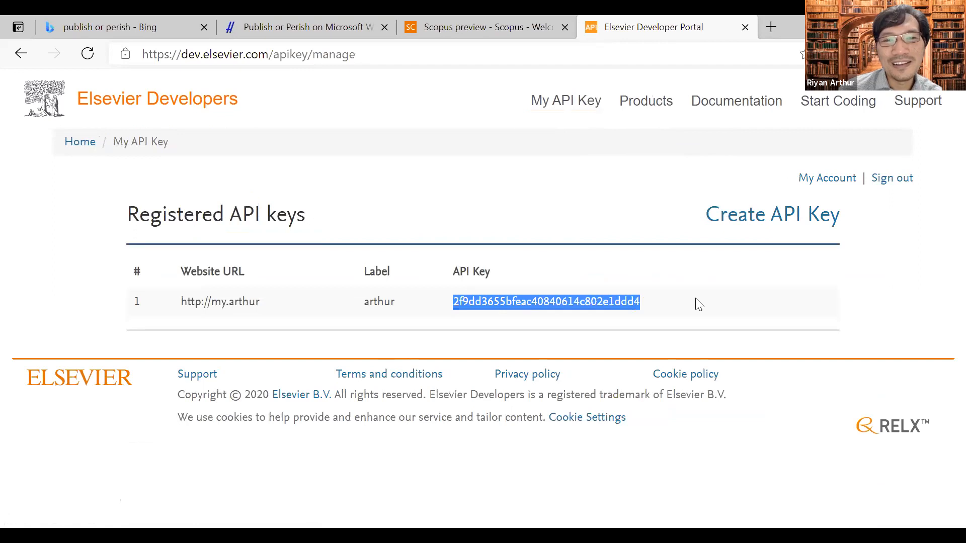
{"action": "left_click_drag", "start_coordinate": [181, 301], "coordinate": [314, 306]}
{"action": "double_click", "coordinate": [371, 301]}
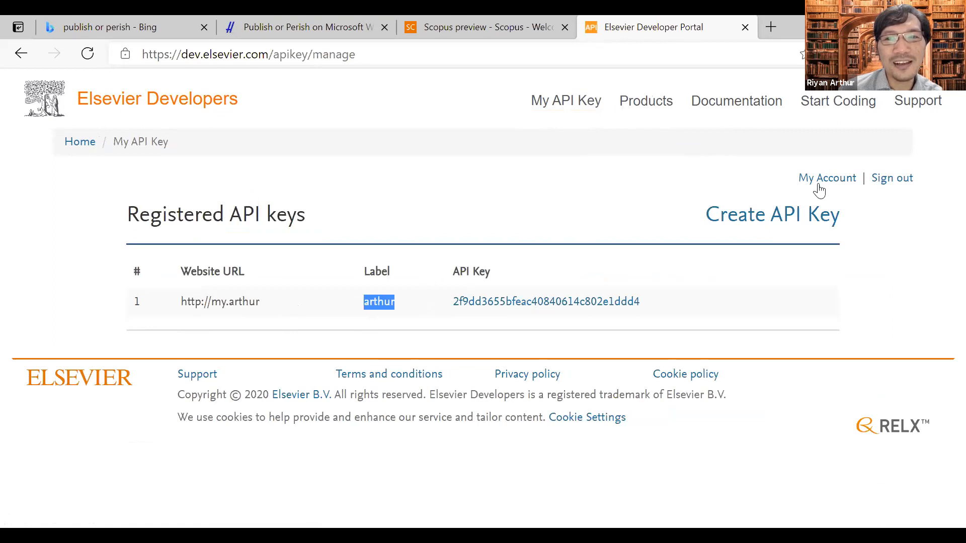
- Start a new API key request, entering a first name as the label and a name-based website URL
{"action": "left_click", "coordinate": [776, 221]}
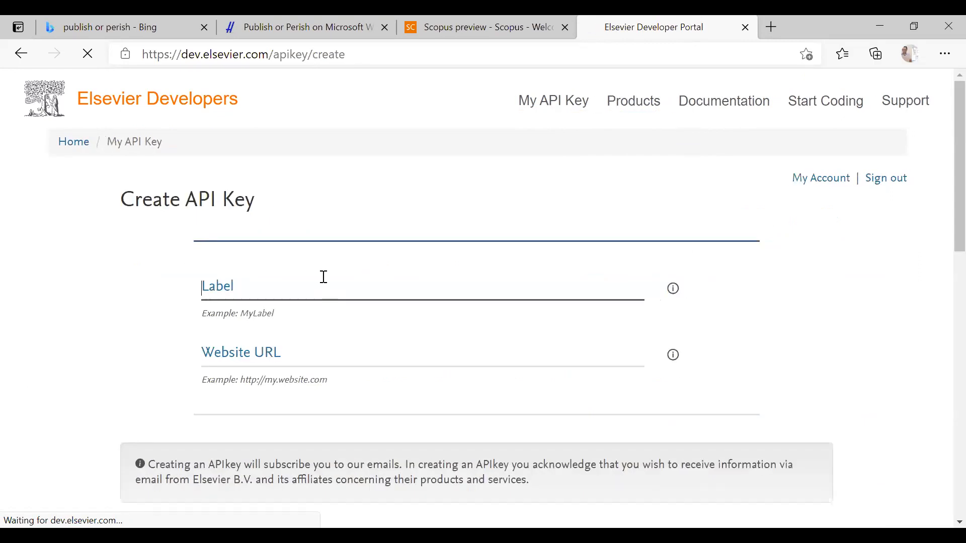
{"action": "left_click", "coordinate": [323, 277]}
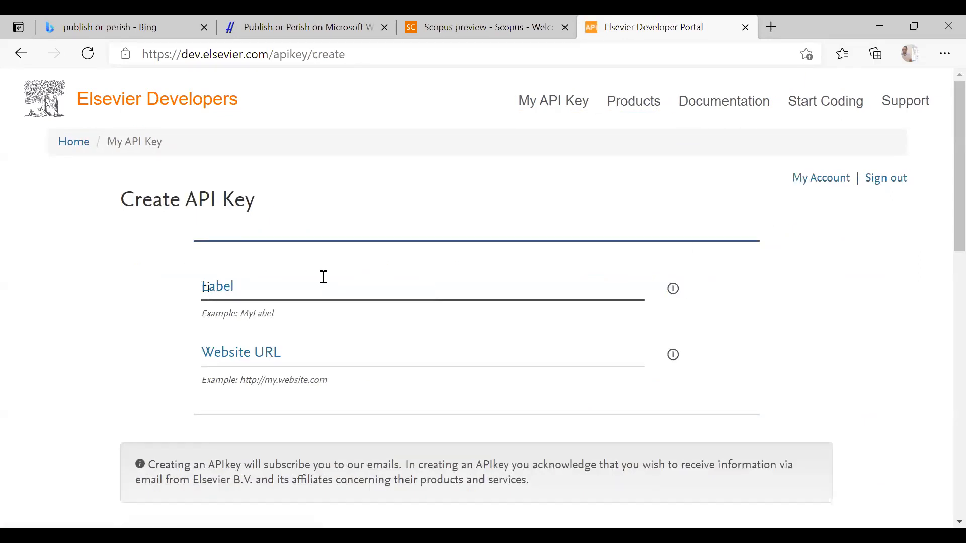
{"action": "type", "text": "Rina"}
{"action": "key", "text": "Tab"}
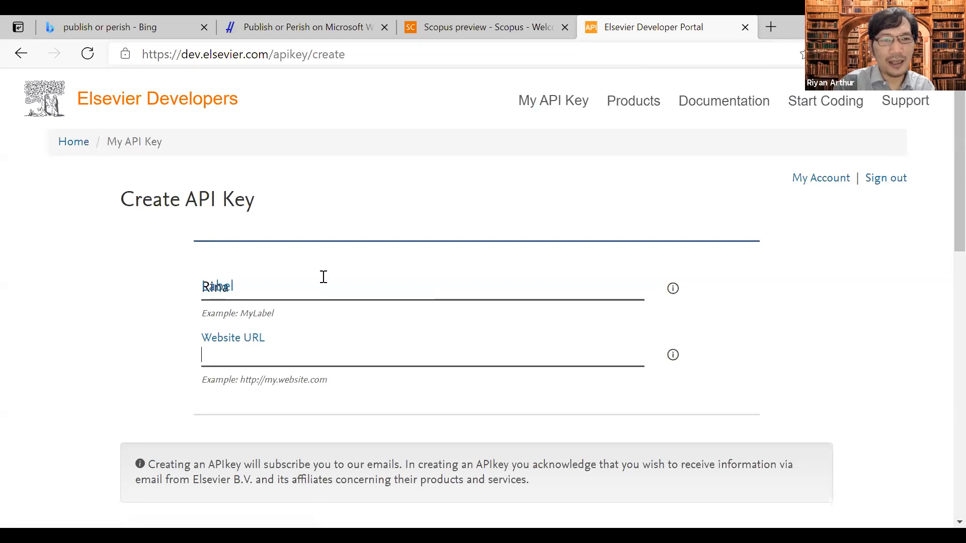
{"action": "type", "text": "myrina"}
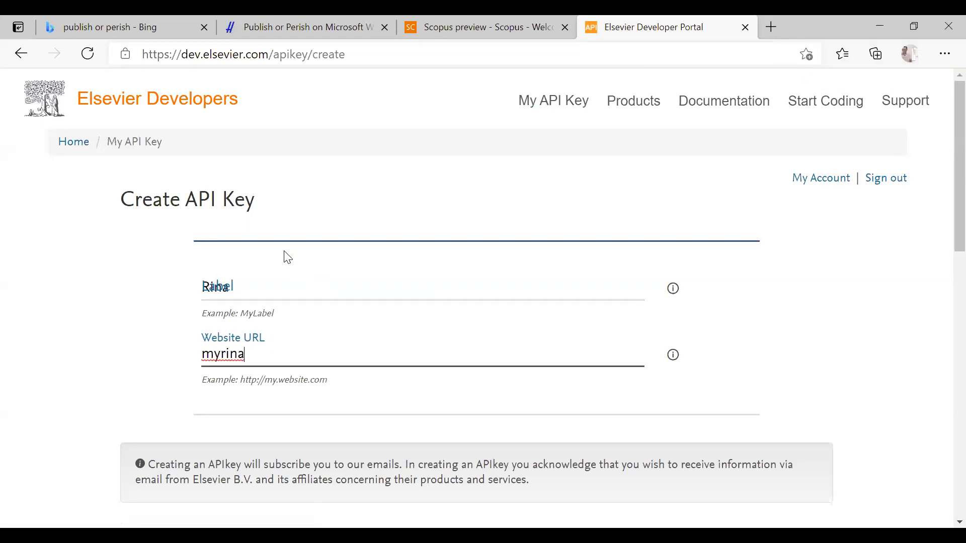
- Review the API Service Agreement and the Text and Data Mining Provisions in the Create API Key form
{"action": "scroll", "coordinate": [292, 196], "scroll_direction": "down", "scroll_amount": 1}
{"action": "scroll", "coordinate": [291, 194], "scroll_direction": "down", "scroll_amount": 1}
{"action": "scroll", "coordinate": [290, 194], "scroll_direction": "up", "scroll_amount": 1}
{"action": "scroll", "coordinate": [290, 194], "scroll_direction": "up", "scroll_amount": 1}
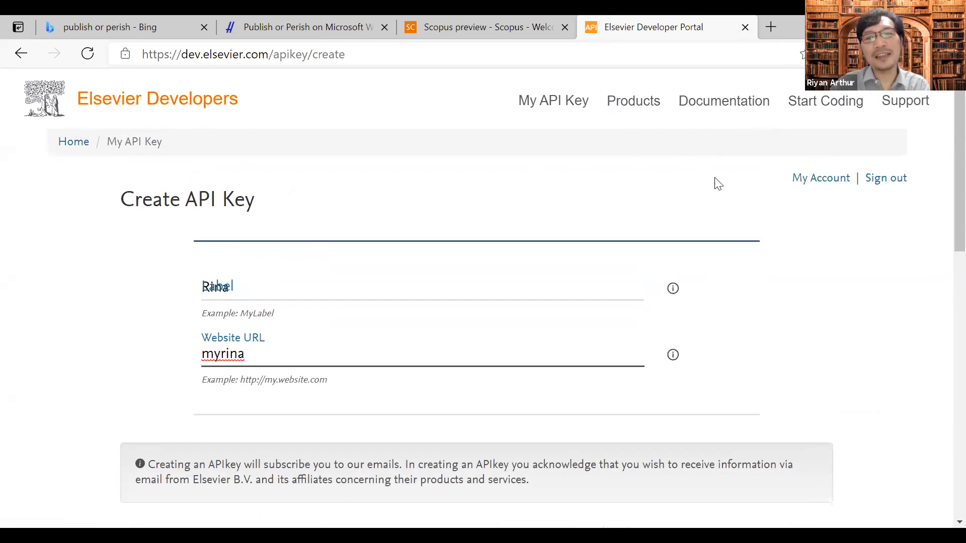
{"action": "left_click", "coordinate": [297, 225]}
{"action": "scroll", "coordinate": [703, 245], "scroll_direction": "down", "scroll_amount": 3}
{"action": "scroll", "coordinate": [702, 245], "scroll_direction": "down", "scroll_amount": 10}
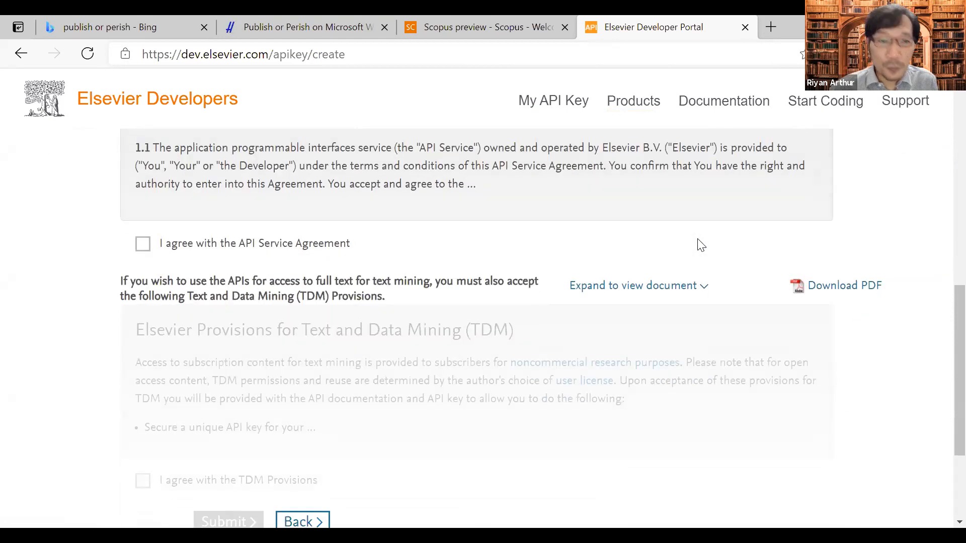
{"action": "scroll", "coordinate": [699, 244], "scroll_direction": "up", "scroll_amount": 3}
{"action": "scroll", "coordinate": [693, 238], "scroll_direction": "up", "scroll_amount": 4}
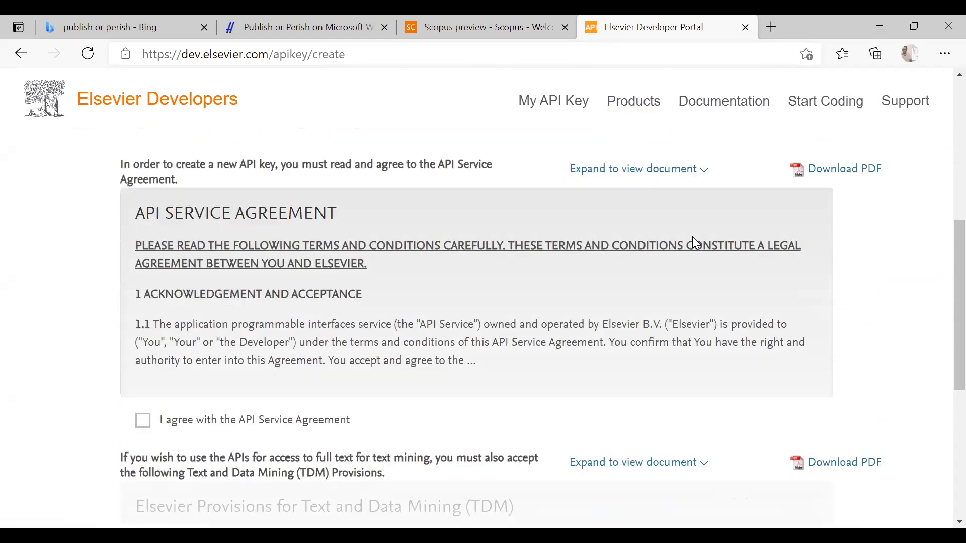
{"action": "scroll", "coordinate": [559, 41], "scroll_direction": "up", "scroll_amount": 3}
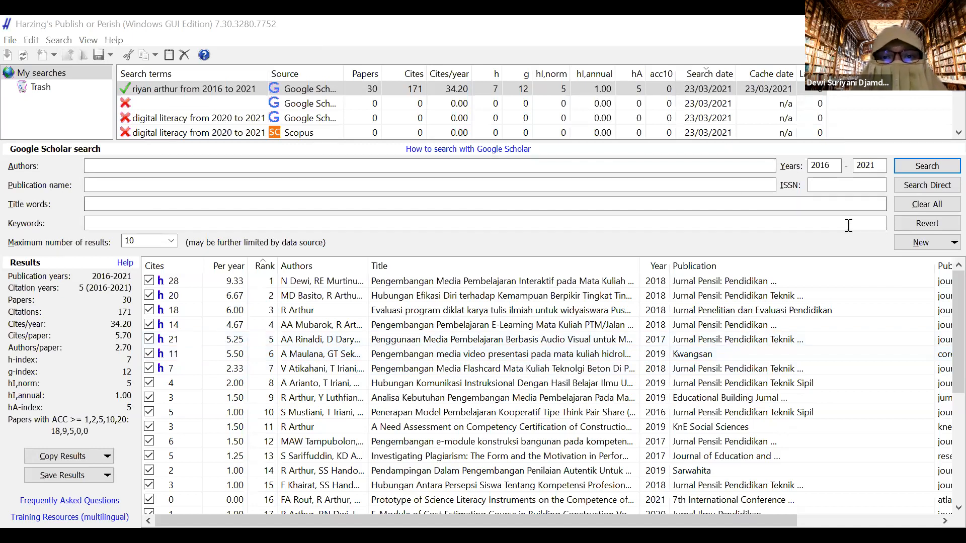
- Switch to Publish or Perish, run the Google Scholar search with the keywords "digital literacy" and select the paper "Defining digital literacy"
{"action": "left_click", "coordinate": [936, 247]}
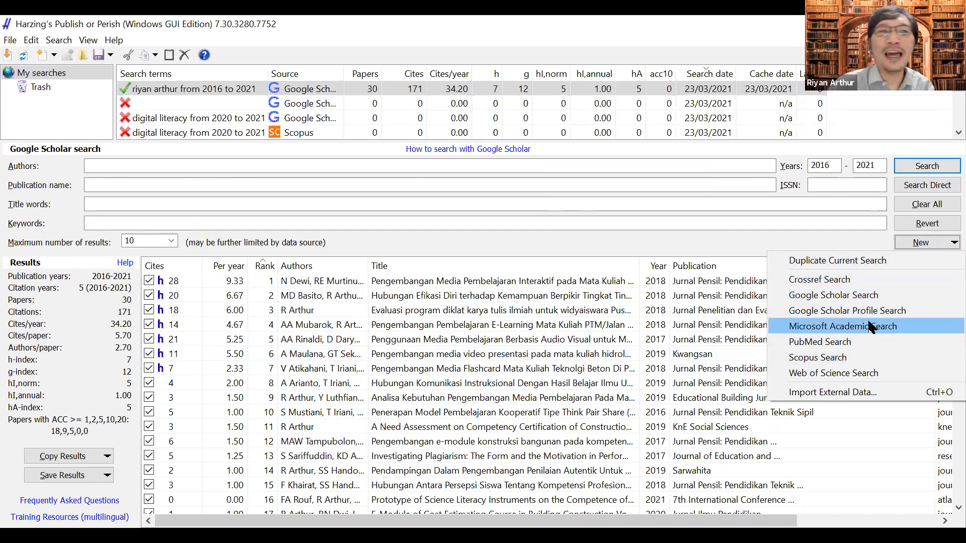
{"action": "key", "text": "Escape"}
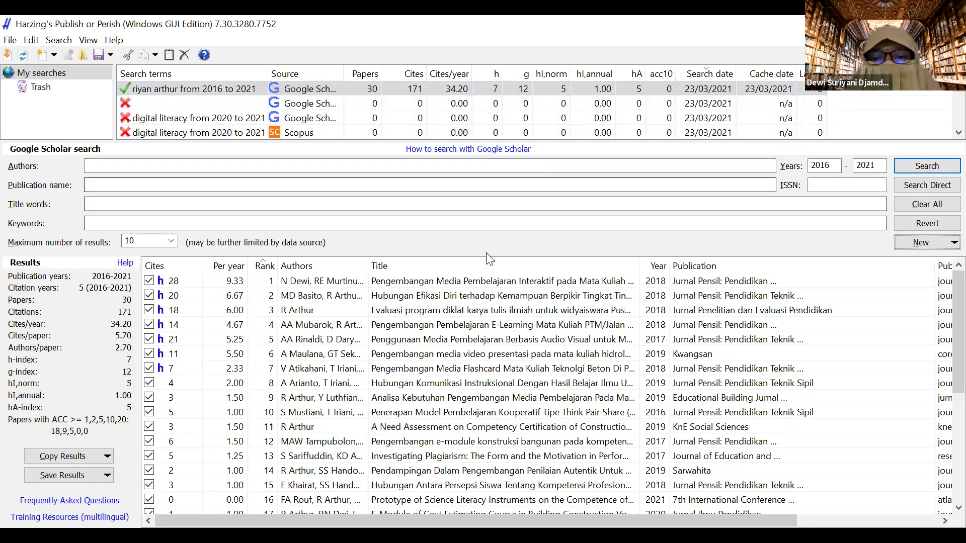
{"action": "left_click", "coordinate": [535, 226]}
{"action": "type", "text": "di"}
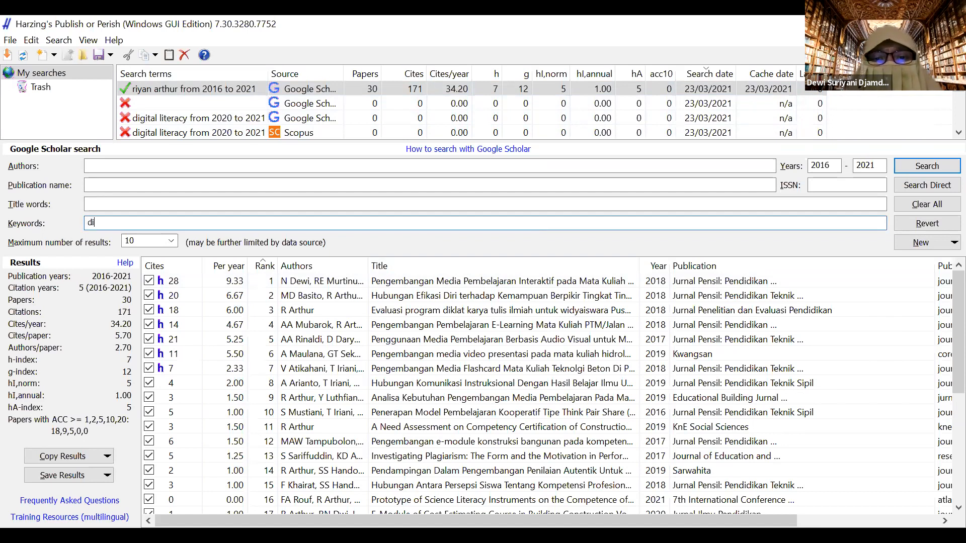
{"action": "type", "text": "gital"}
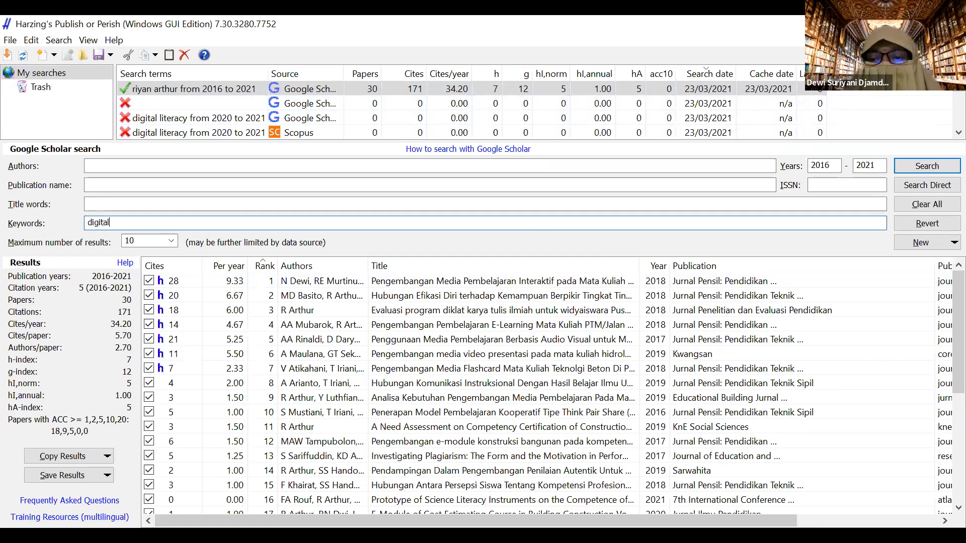
{"action": "type", "text": " litea"}
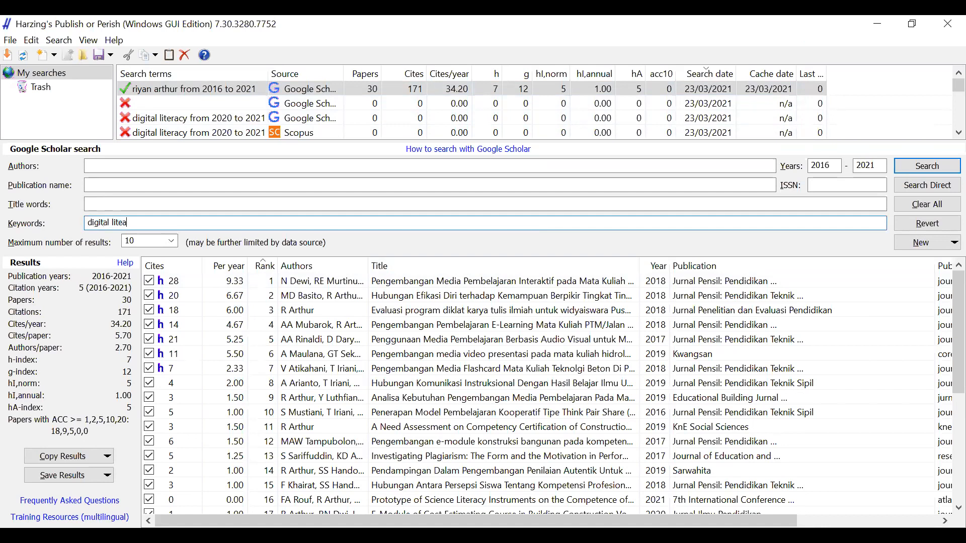
{"action": "key", "text": "BackSpace"}
{"action": "type", "text": "racy"}
{"action": "key", "text": "Return"}
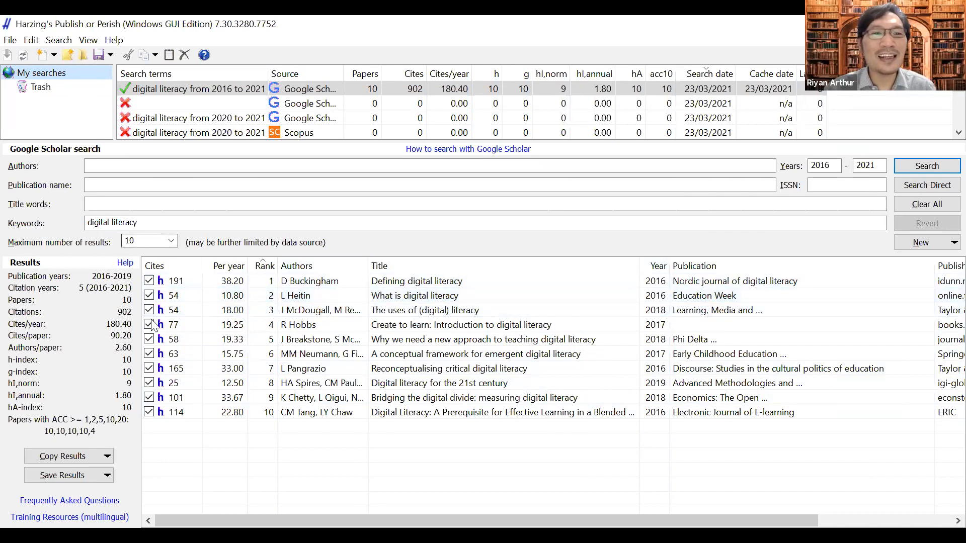
{"action": "left_click", "coordinate": [390, 286]}
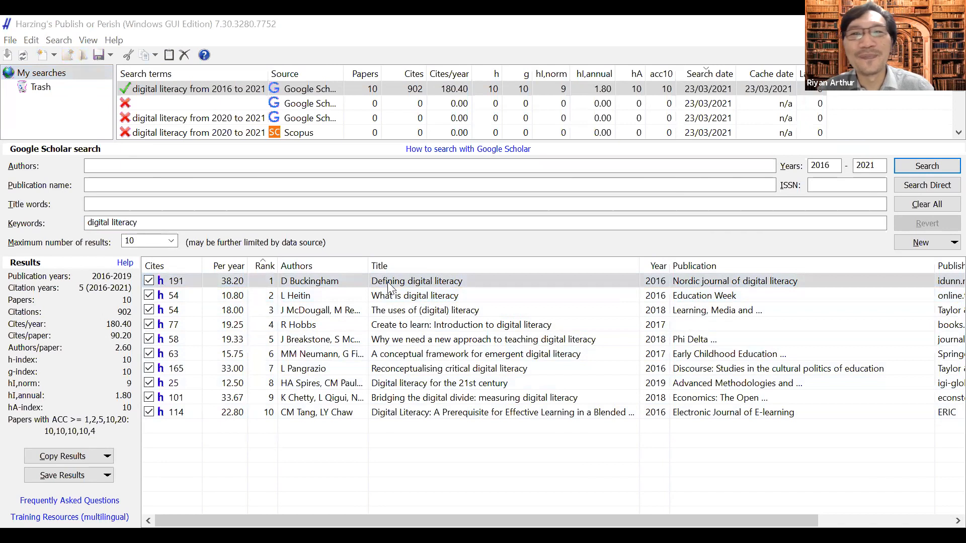
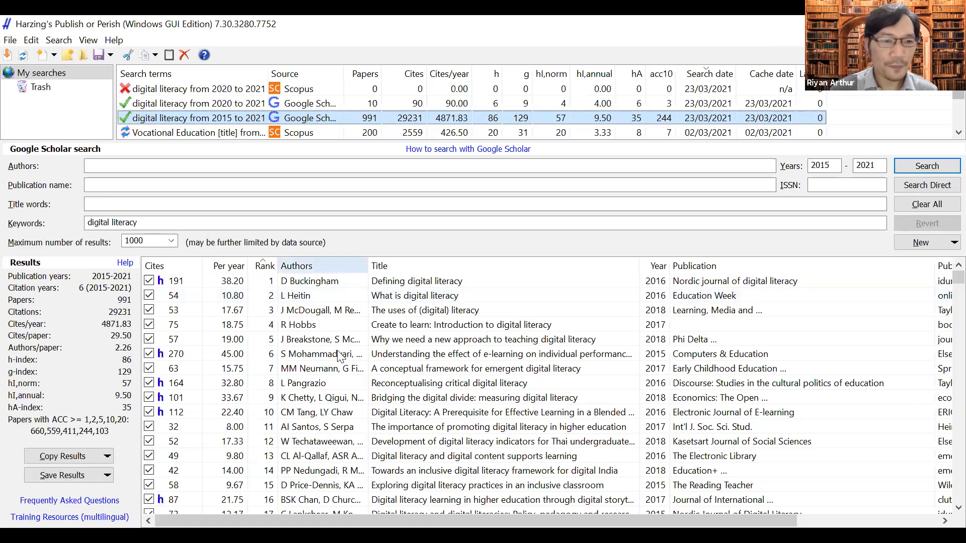
{"action": "scroll", "coordinate": [270, 392], "scroll_direction": "down", "scroll_amount": 1}
{"action": "scroll", "coordinate": [259, 428], "scroll_direction": "up", "scroll_amount": 1}
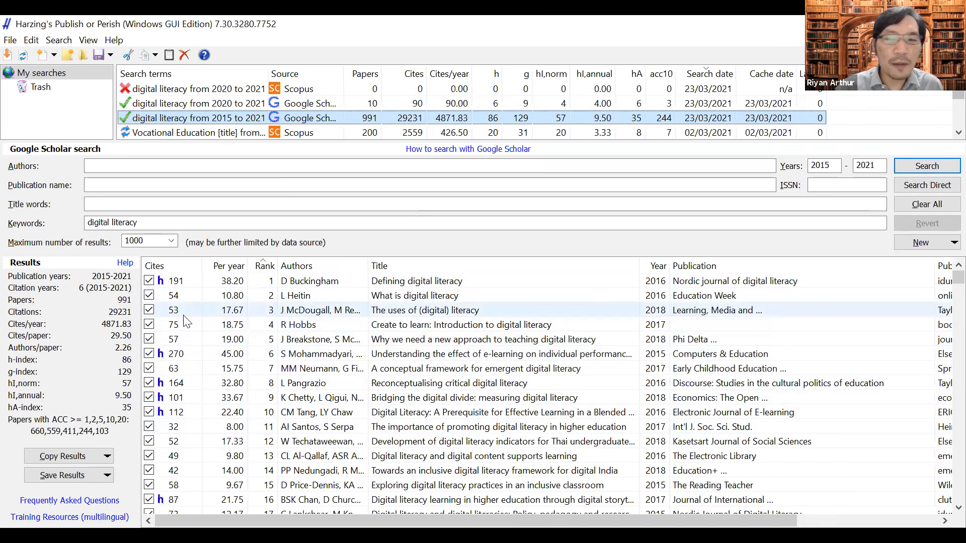
- Sort the papers by citation count and back by rank, and examine the formats available for saving the results
{"action": "left_click", "coordinate": [175, 267]}
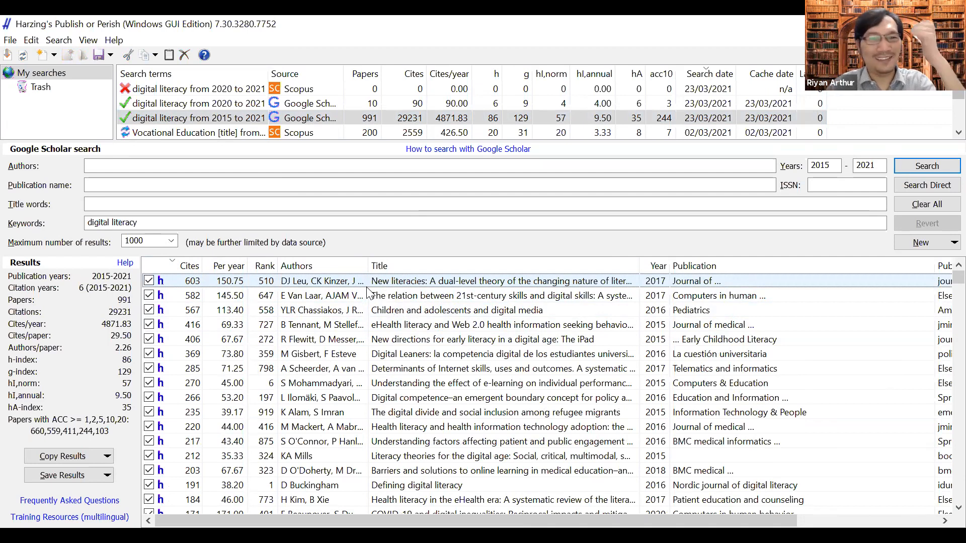
{"action": "left_click", "coordinate": [264, 266]}
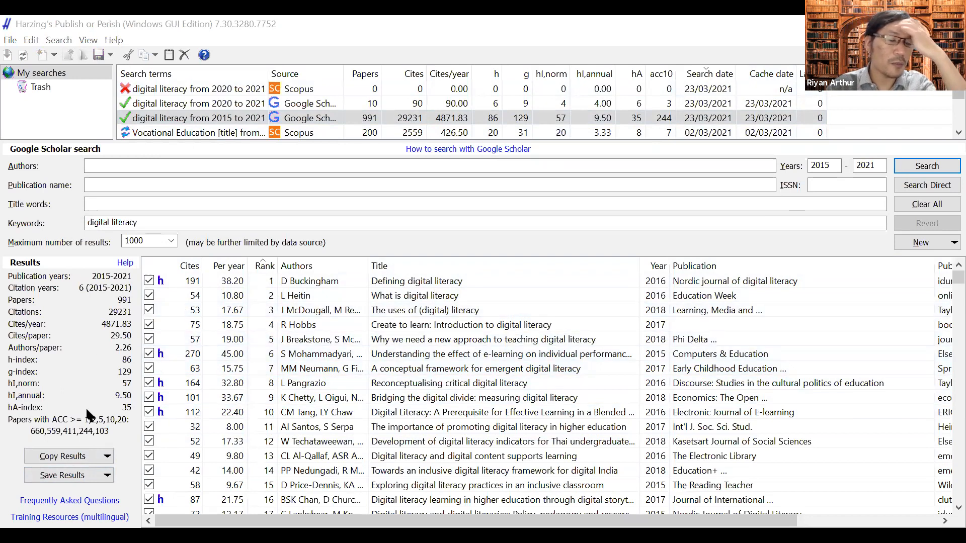
{"action": "left_click", "coordinate": [104, 478]}
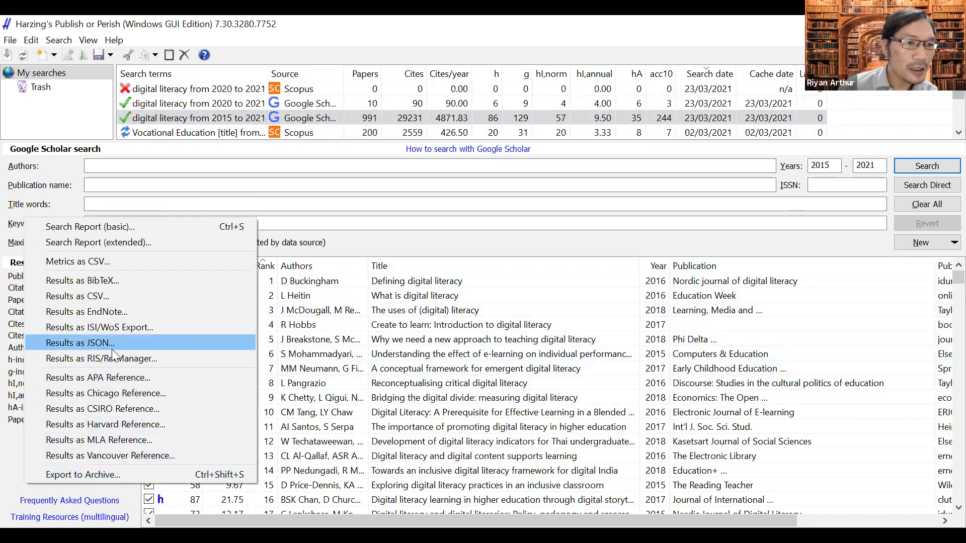
{"action": "left_click", "coordinate": [23, 484]}
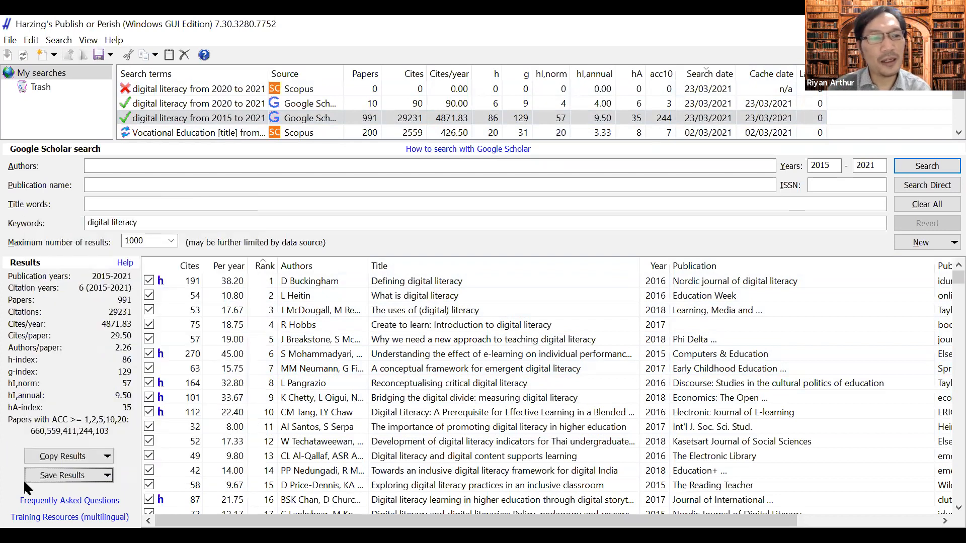
- Try to save all selected results in RIS/RefManager format over the existing digital literacy.ris file in Documents
{"action": "left_click", "coordinate": [385, 355]}
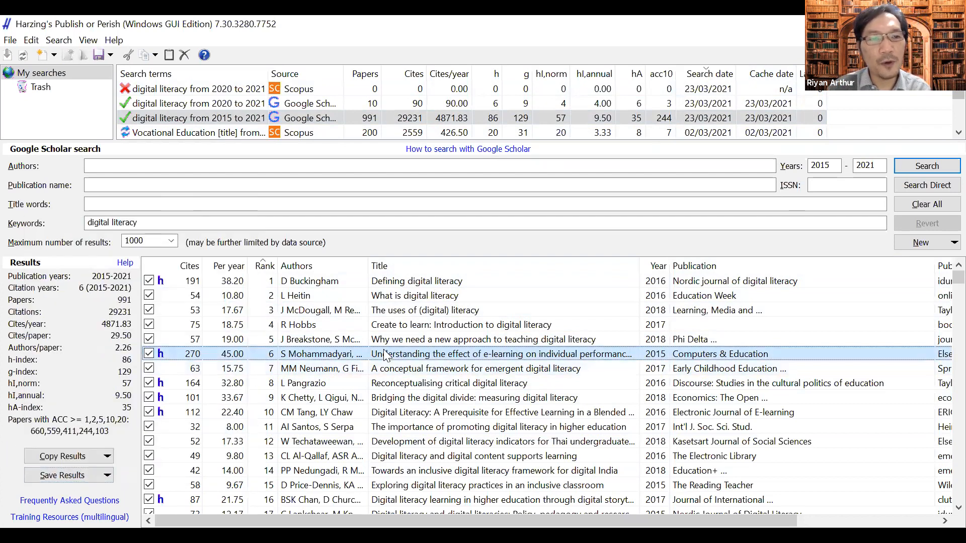
{"action": "key", "text": "ctrl+a"}
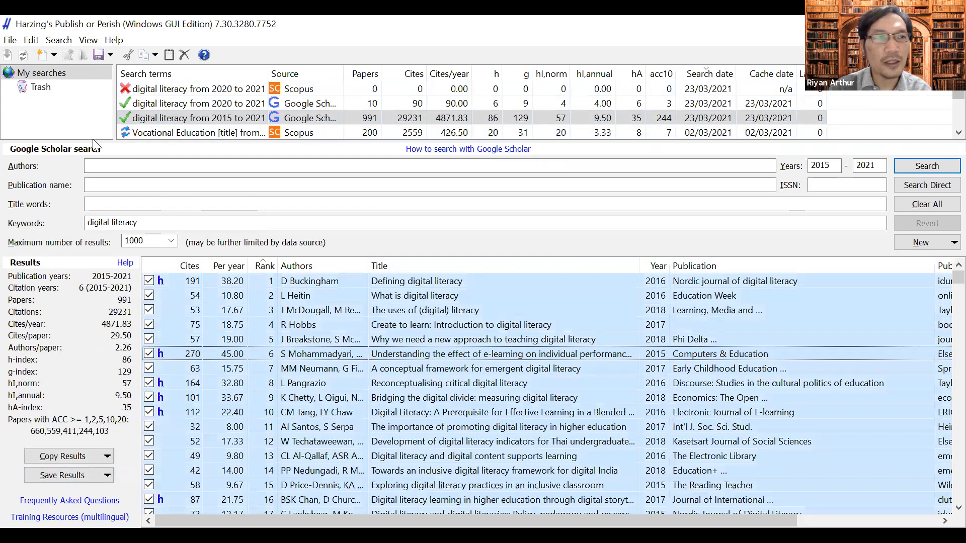
{"action": "left_click", "coordinate": [10, 42]}
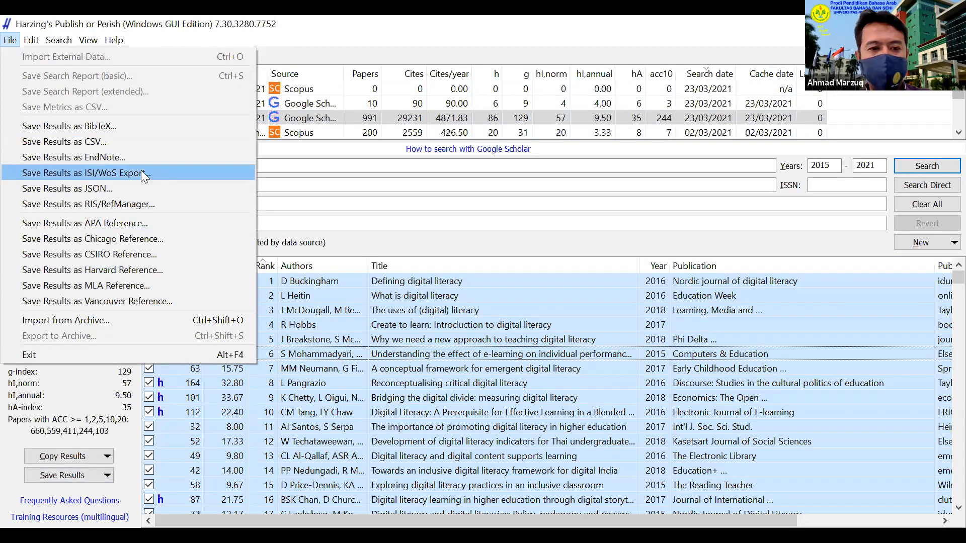
{"action": "left_click", "coordinate": [149, 207]}
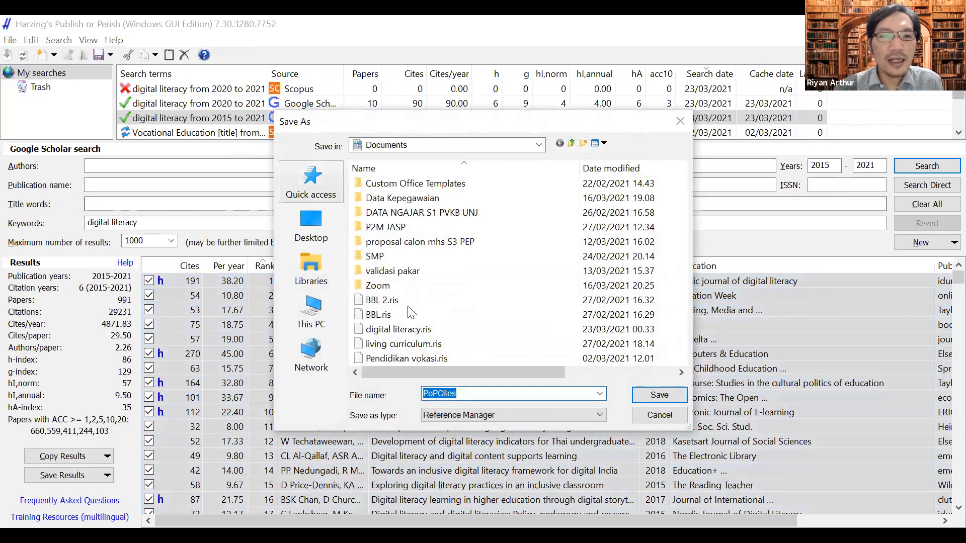
{"action": "left_click", "coordinate": [407, 333]}
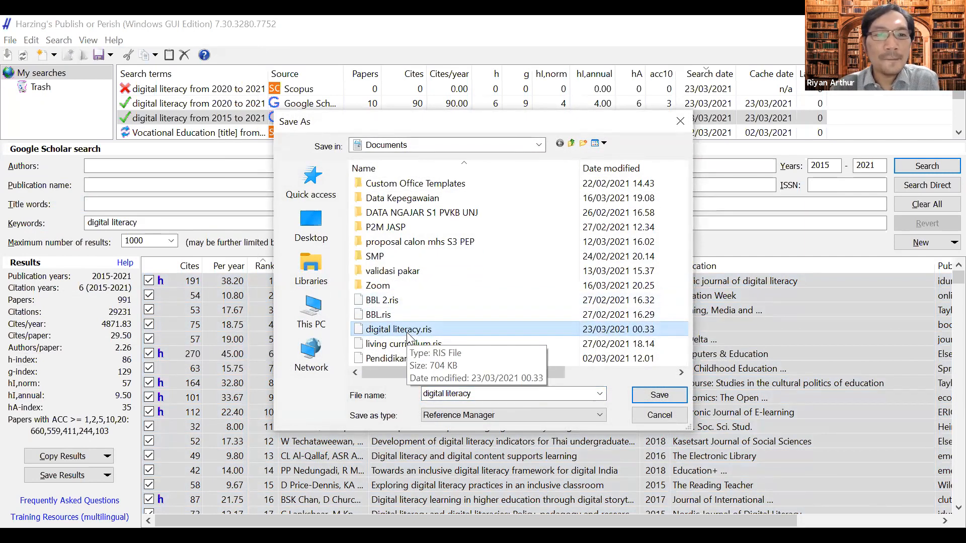
{"action": "left_click", "coordinate": [651, 415]}
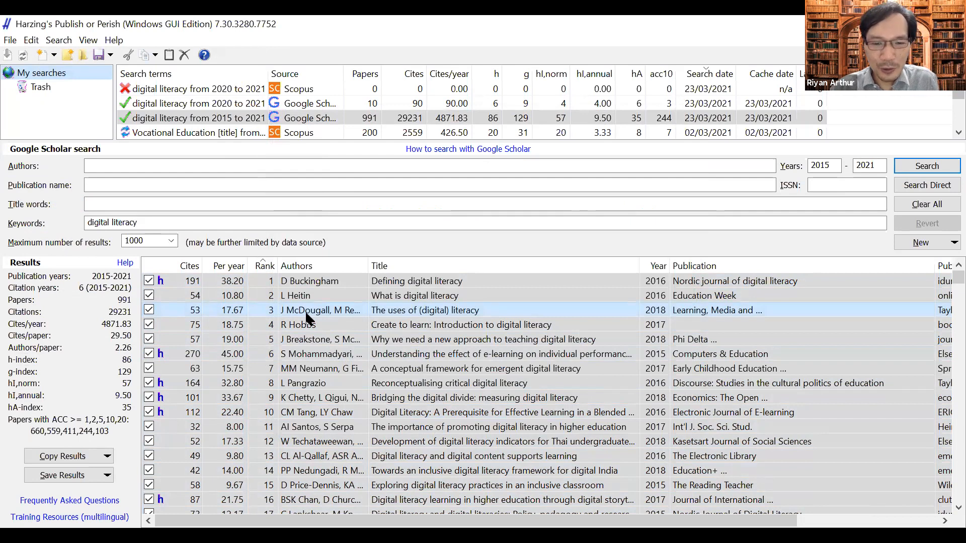
- Clear the keywords, enter the author's full name and run the Google Scholar search for 2015 to 2021
{"action": "left_click_drag", "start_coordinate": [203, 223], "coordinate": [18, 224]}
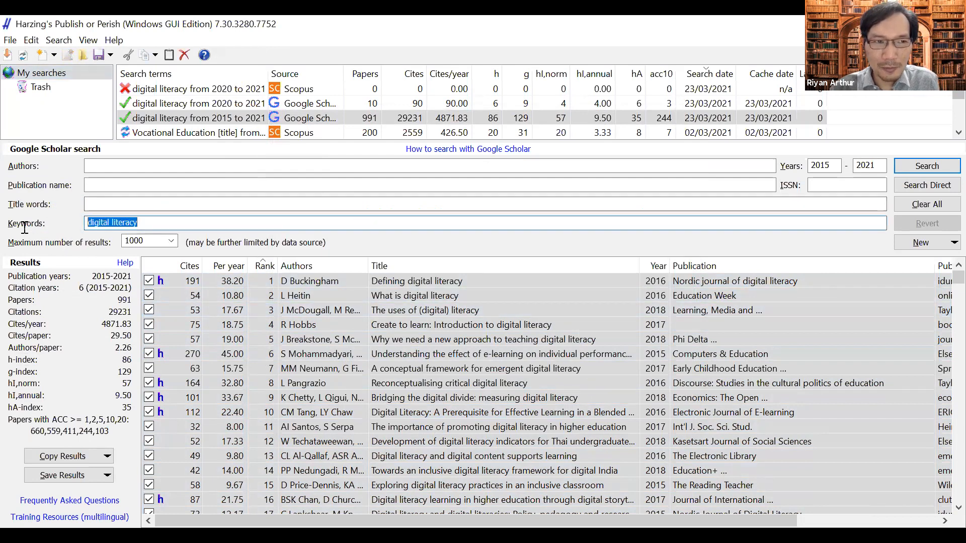
{"action": "key", "text": "Delete"}
{"action": "left_click", "coordinate": [164, 168]}
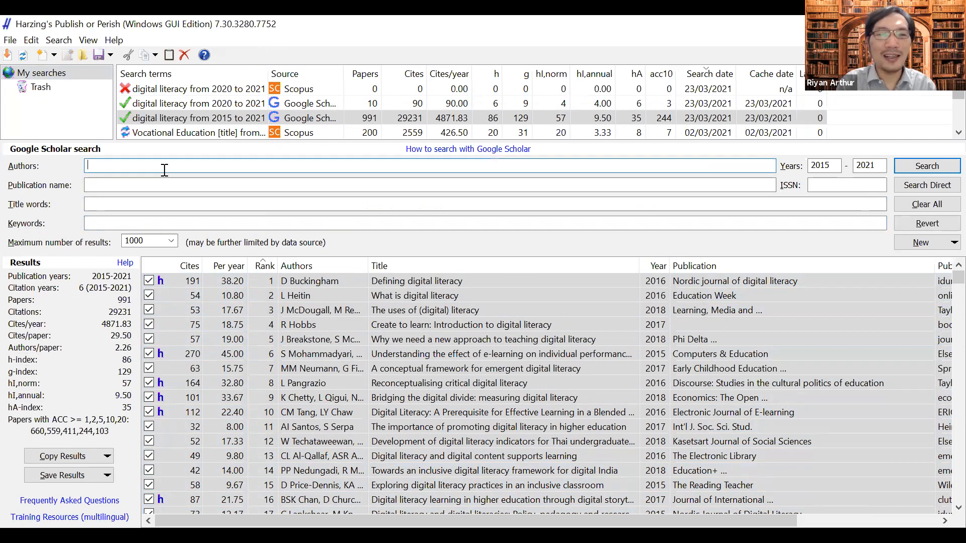
{"action": "type", "text": "riyan art"}
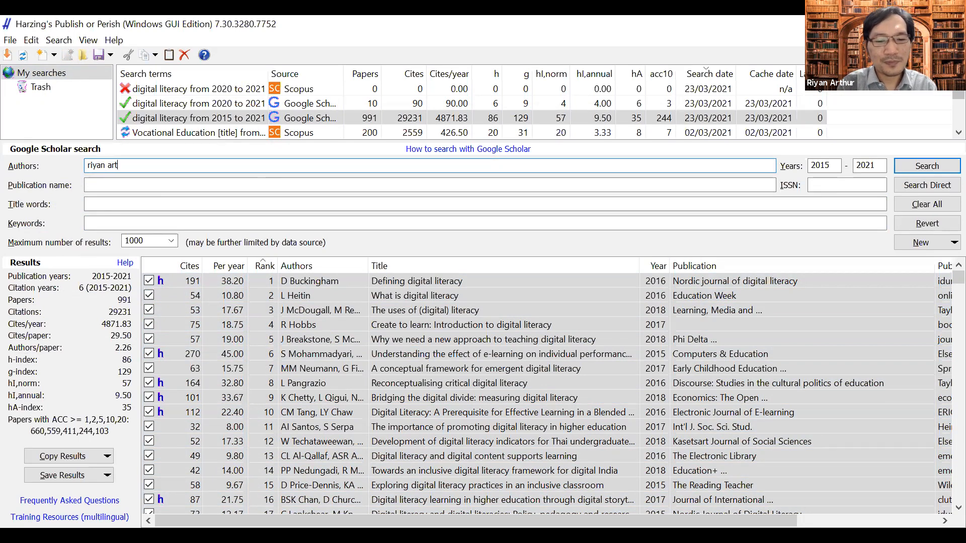
{"action": "type", "text": "hur"}
{"action": "key", "text": "Return"}
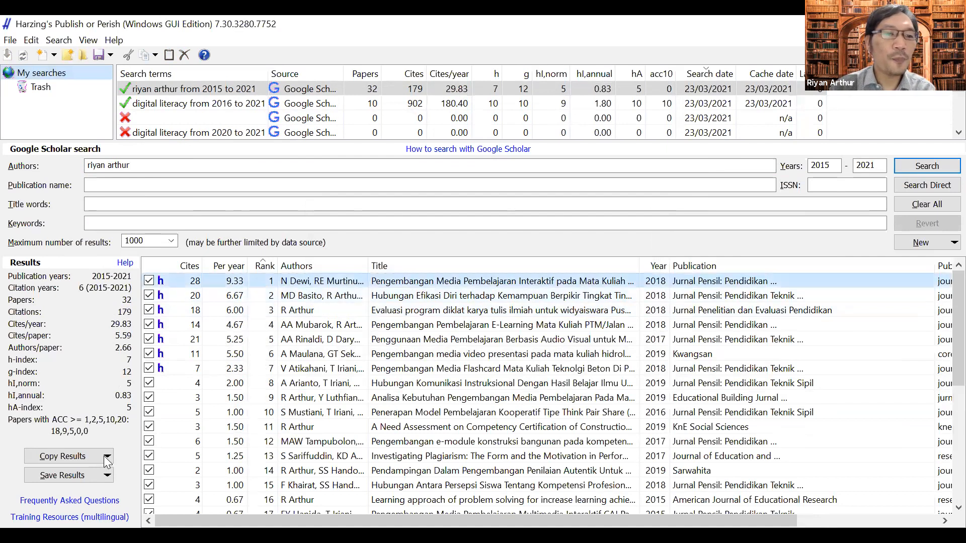
- Copy all of the author's search results and paste them into a blank Excel workbook starting at cell A1
{"action": "key", "text": "ctrl+a"}
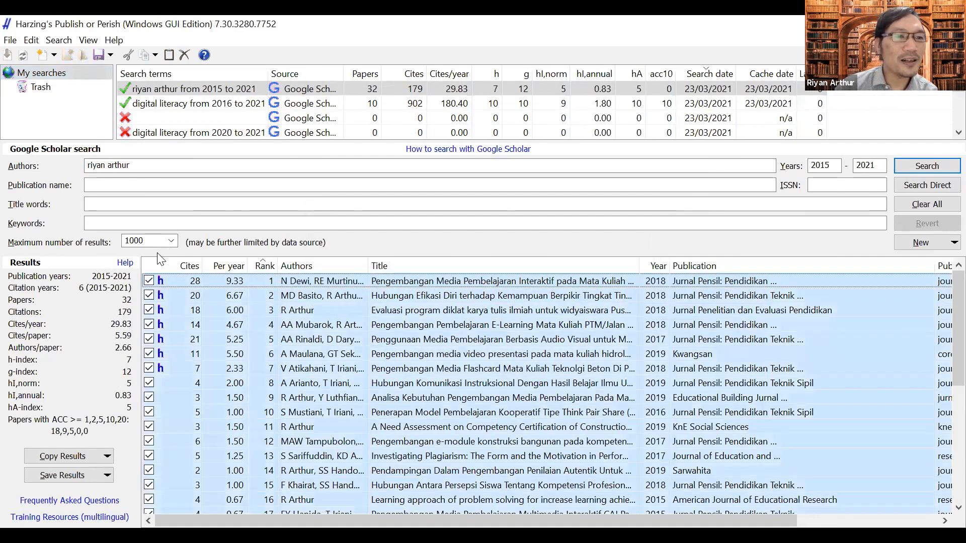
{"action": "key", "text": "ctrl+c"}
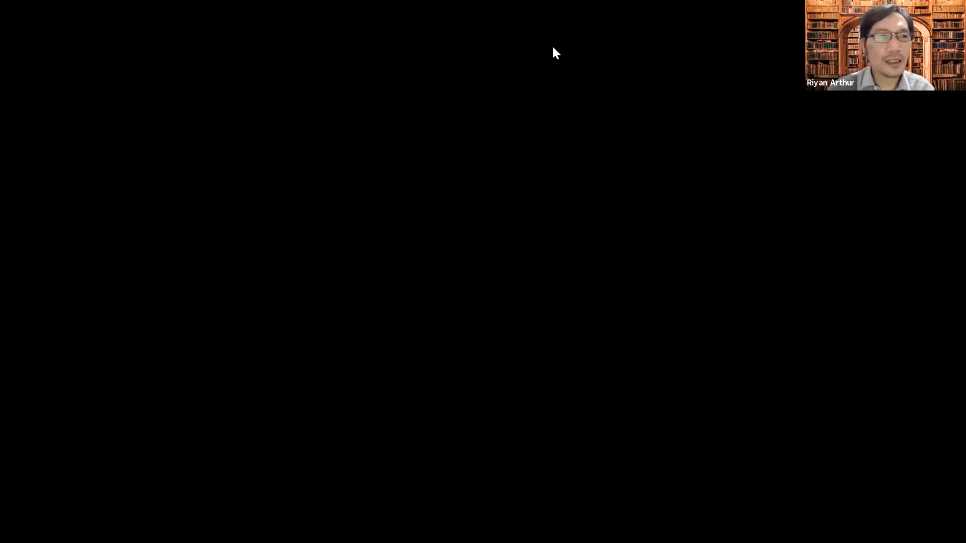
{"action": "key", "text": "ctrl+v"}
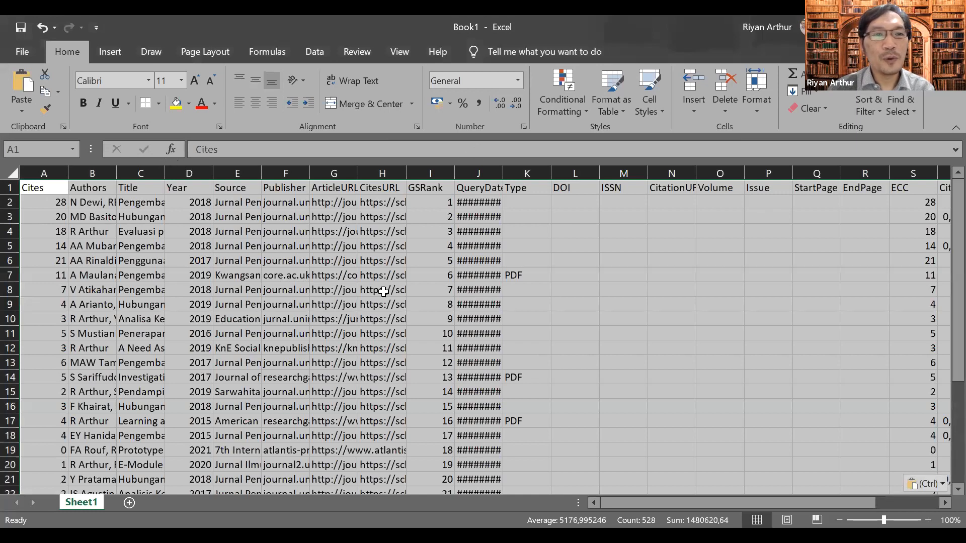
- Widen the Authors, Title, Source and Publisher columns to fit their contents, reviewing the Year and Source entries
{"action": "left_click", "coordinate": [122, 242]}
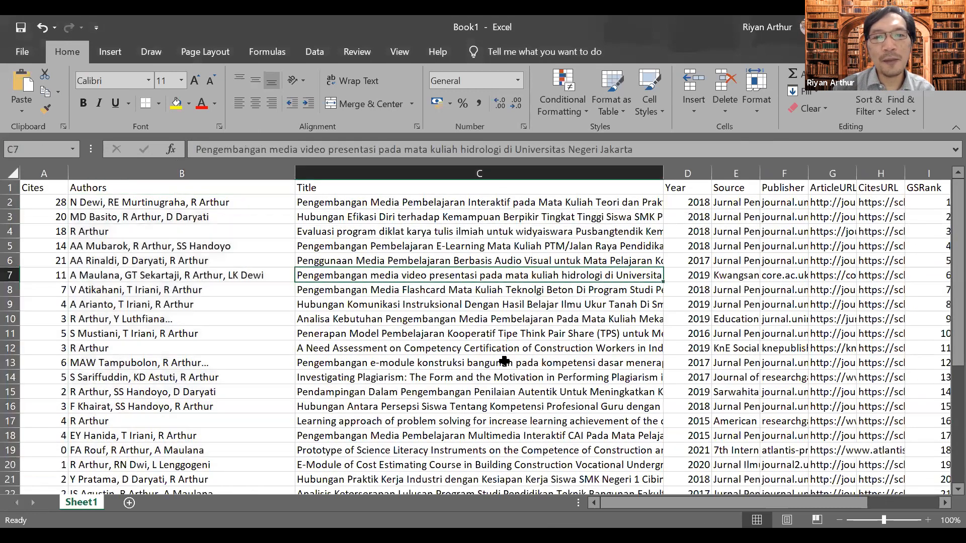
{"action": "left_click_drag", "start_coordinate": [704, 207], "coordinate": [709, 347]}
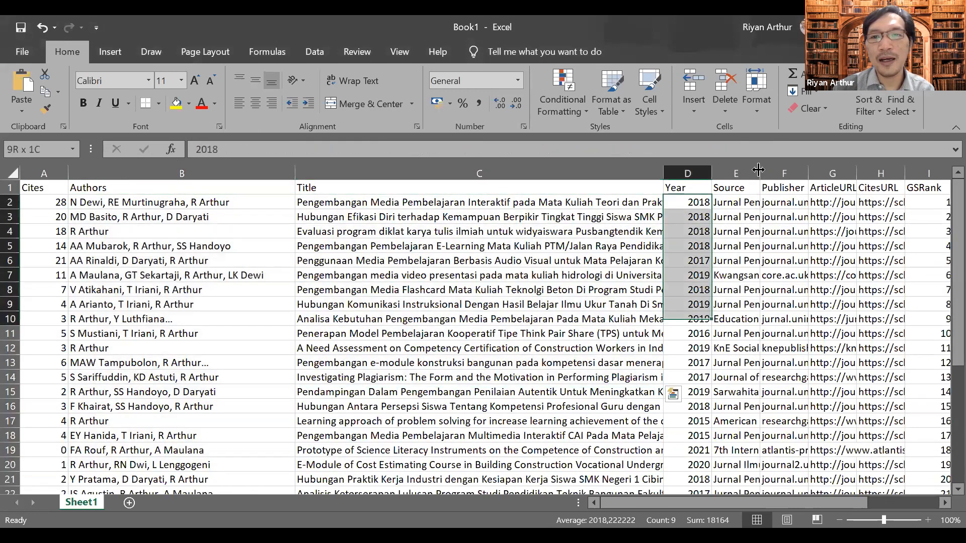
{"action": "double_click", "coordinate": [759, 169]}
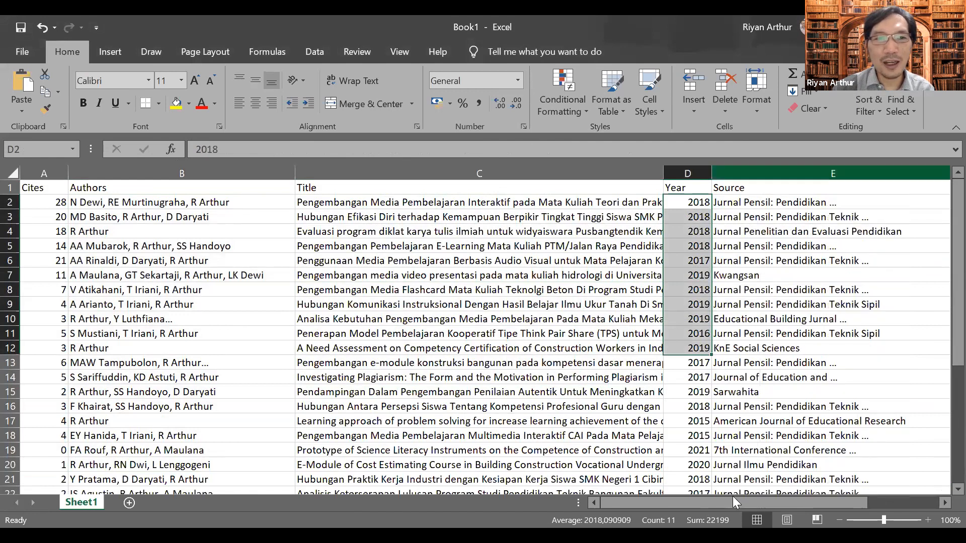
{"action": "left_click", "coordinate": [755, 231]}
{"action": "left_click_drag", "start_coordinate": [737, 503], "coordinate": [789, 503]}
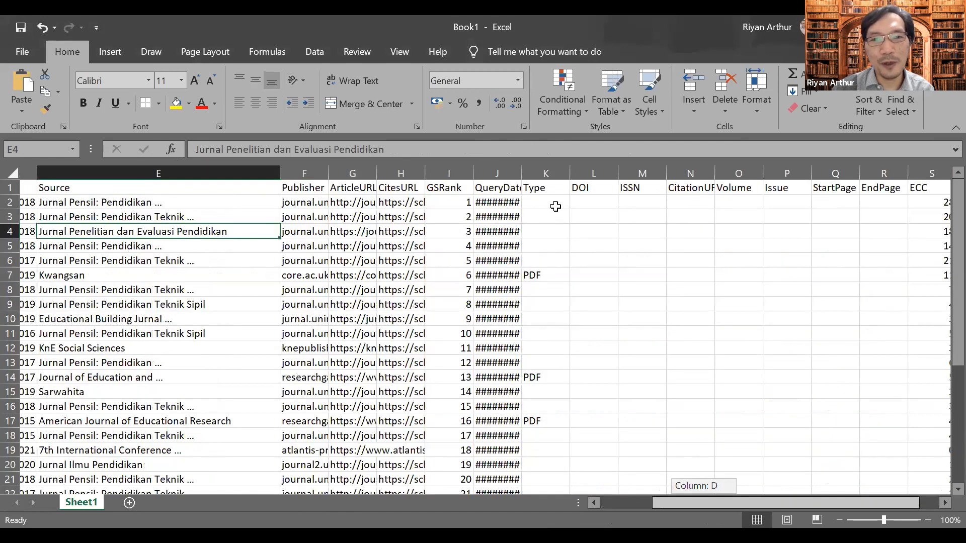
{"action": "scroll", "coordinate": [556, 399], "scroll_direction": "left", "scroll_amount": 2}
{"action": "left_click_drag", "start_coordinate": [504, 202], "coordinate": [553, 436]}
{"action": "double_click", "coordinate": [729, 176]}
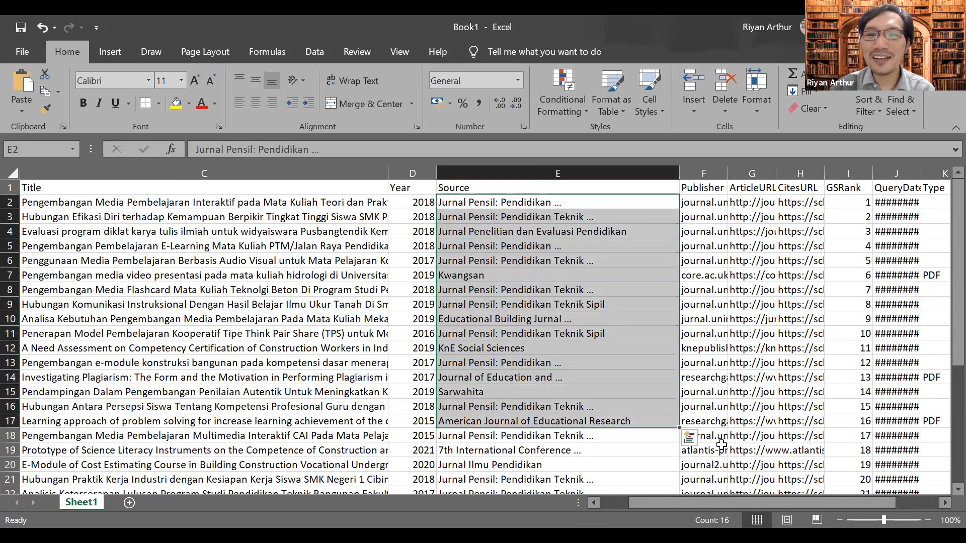
- Review the Publisher entries down the sheet and widen the ArticleURL column to show the full links
{"action": "left_click_drag", "start_coordinate": [713, 504], "coordinate": [734, 258]}
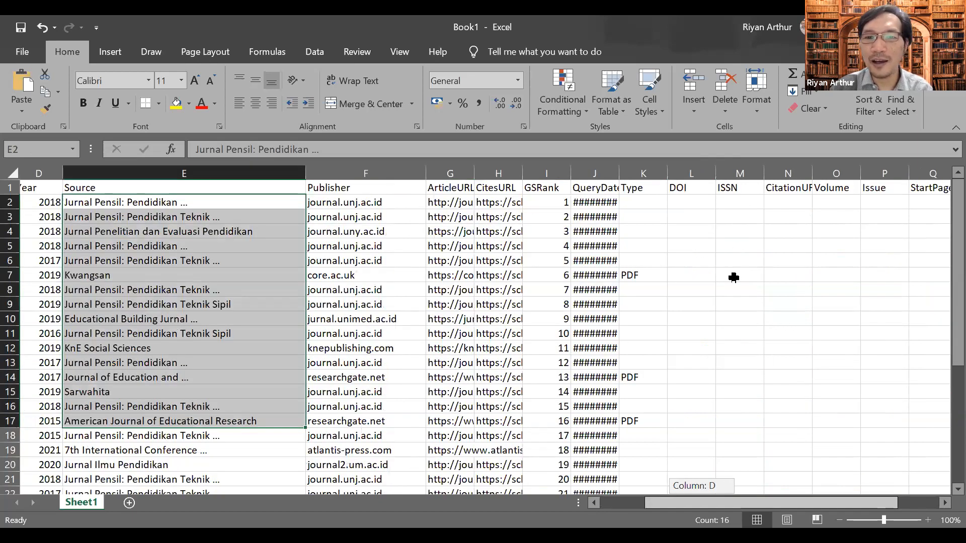
{"action": "left_click", "coordinate": [733, 276]}
{"action": "left_click", "coordinate": [733, 347]}
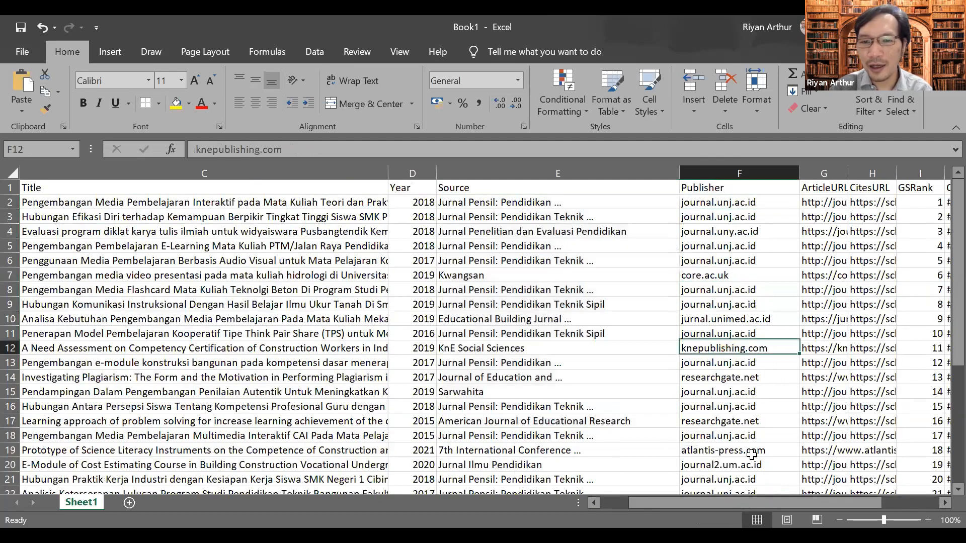
{"action": "left_click", "coordinate": [750, 464]}
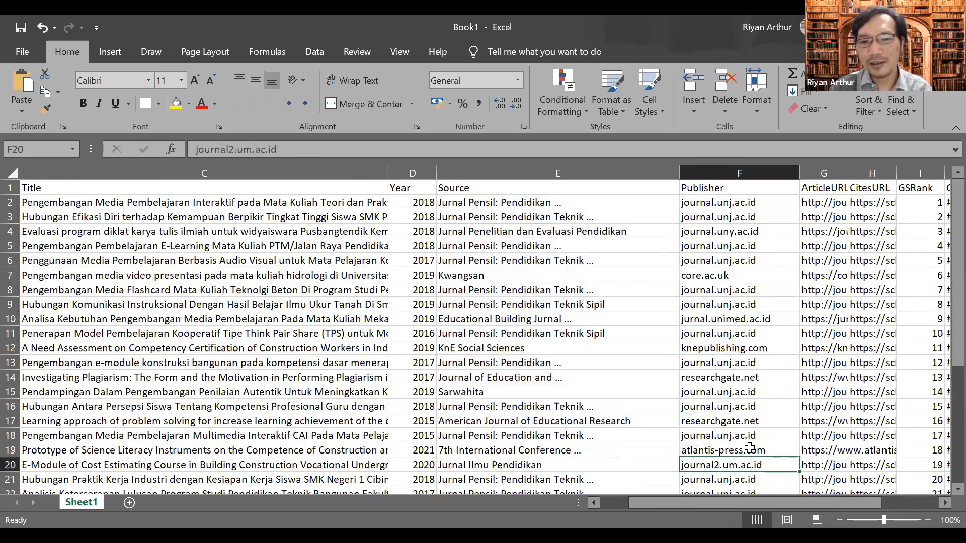
{"action": "scroll", "coordinate": [762, 498], "scroll_direction": "down", "scroll_amount": 4}
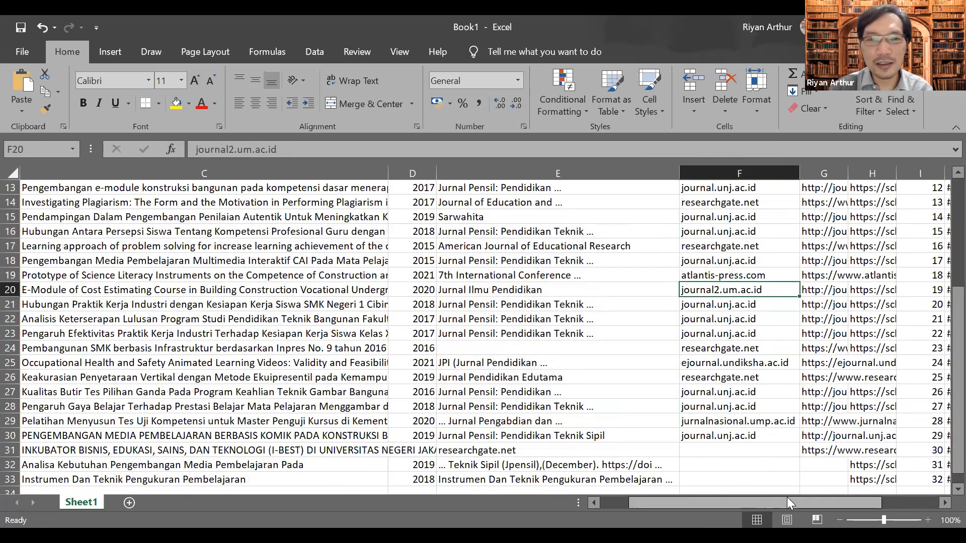
{"action": "scroll", "coordinate": [614, 379], "scroll_direction": "right", "scroll_amount": 1}
{"action": "scroll", "coordinate": [611, 371], "scroll_direction": "up", "scroll_amount": 3}
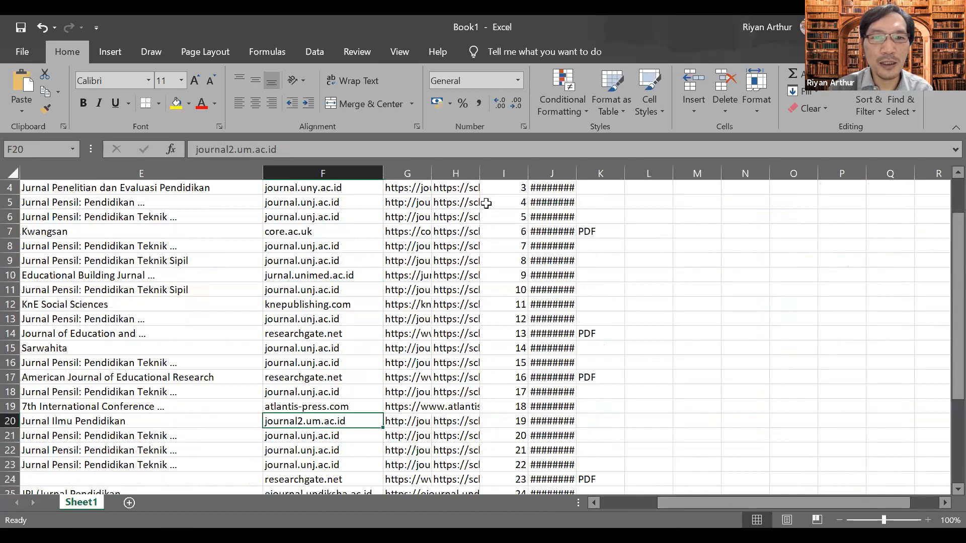
{"action": "scroll", "coordinate": [486, 203], "scroll_direction": "up", "scroll_amount": 1}
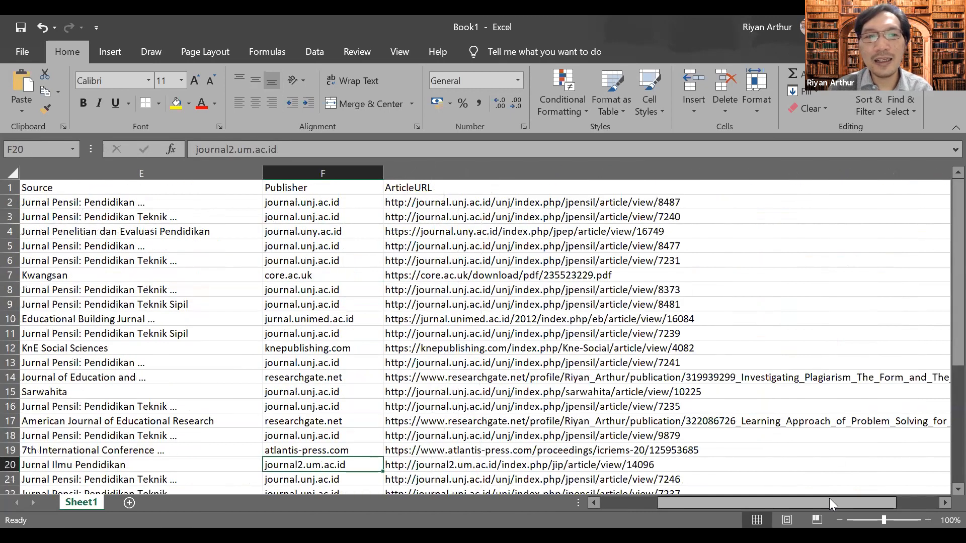
- Examine the DOI, ISSN, Volume and Issue columns of the pasted publication data
{"action": "scroll", "coordinate": [829, 498], "scroll_direction": "right", "scroll_amount": 2}
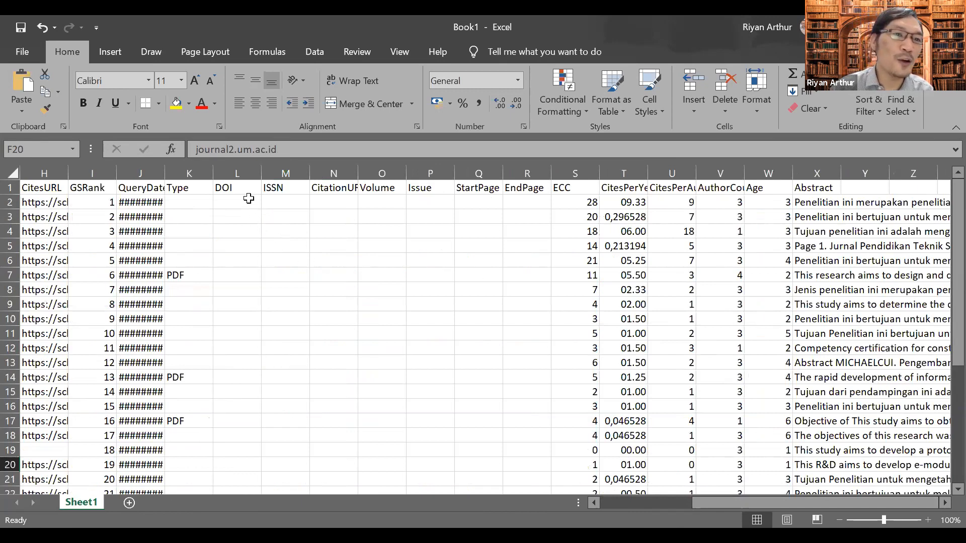
{"action": "left_click", "coordinate": [249, 191]}
{"action": "left_click", "coordinate": [277, 190]}
{"action": "left_click", "coordinate": [385, 190]}
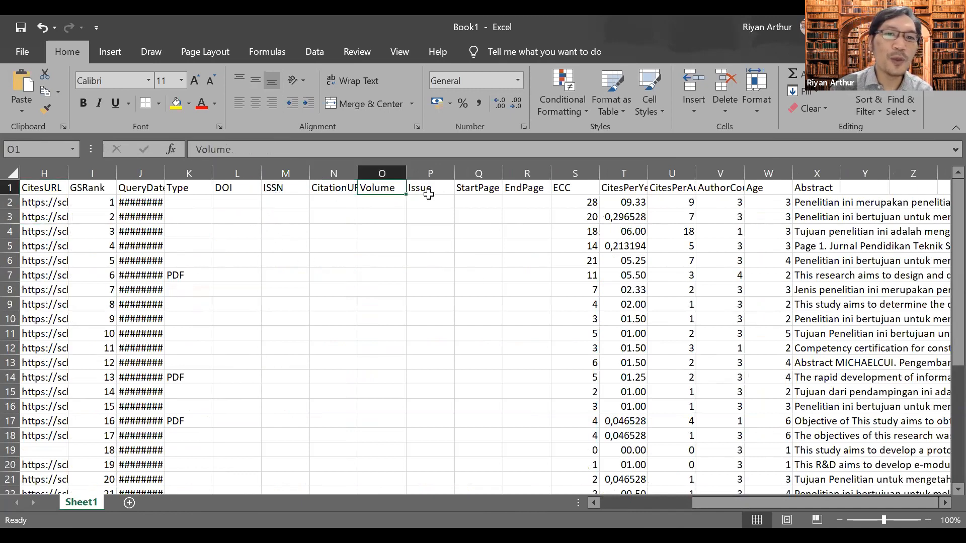
{"action": "left_click", "coordinate": [430, 201]}
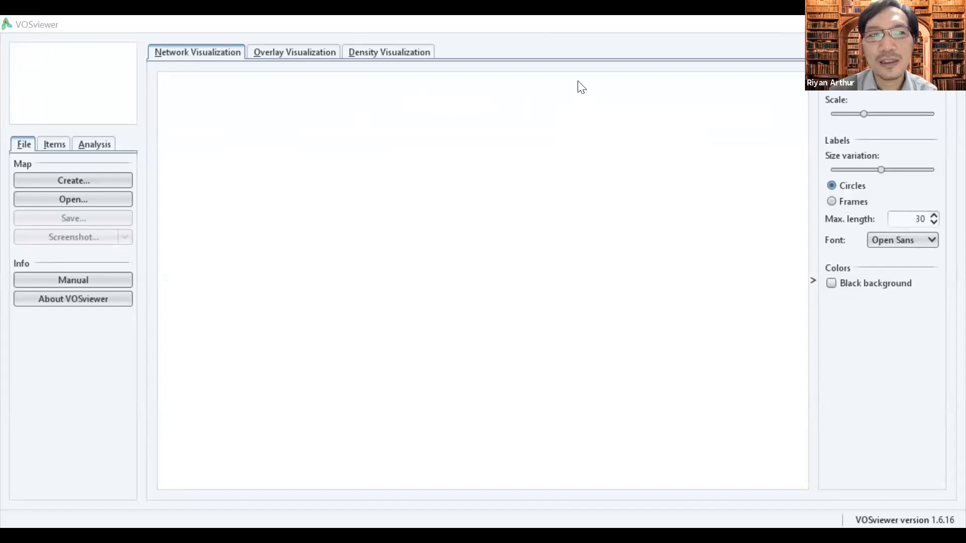
- Switch to VOSviewer, start creating a map based on text data and proceed to the data source options
{"action": "left_click", "coordinate": [71, 179]}
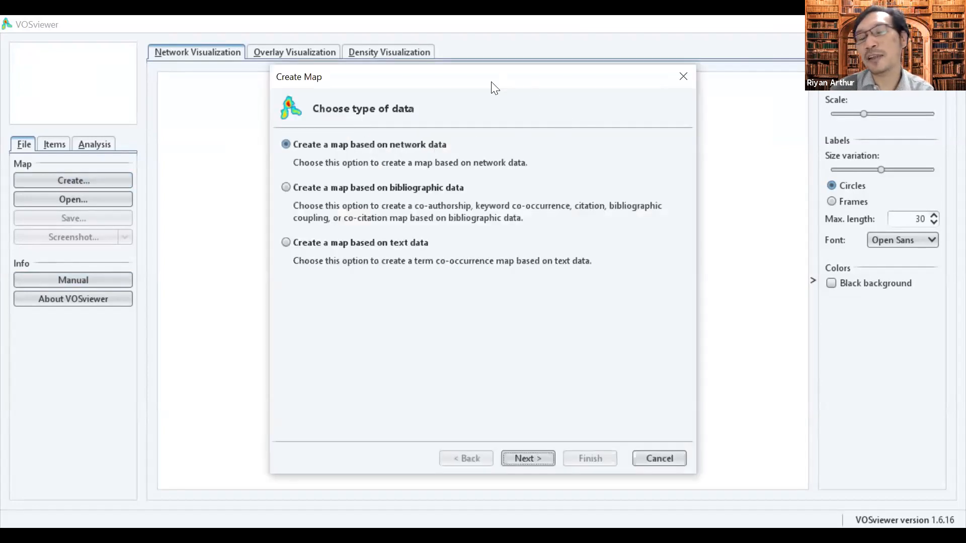
{"action": "left_click", "coordinate": [436, 187]}
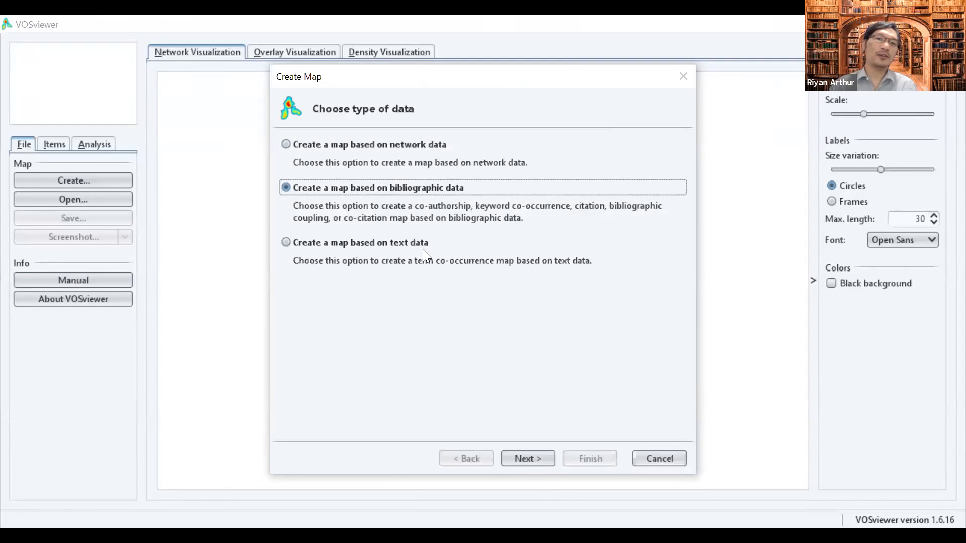
{"action": "left_click", "coordinate": [395, 243]}
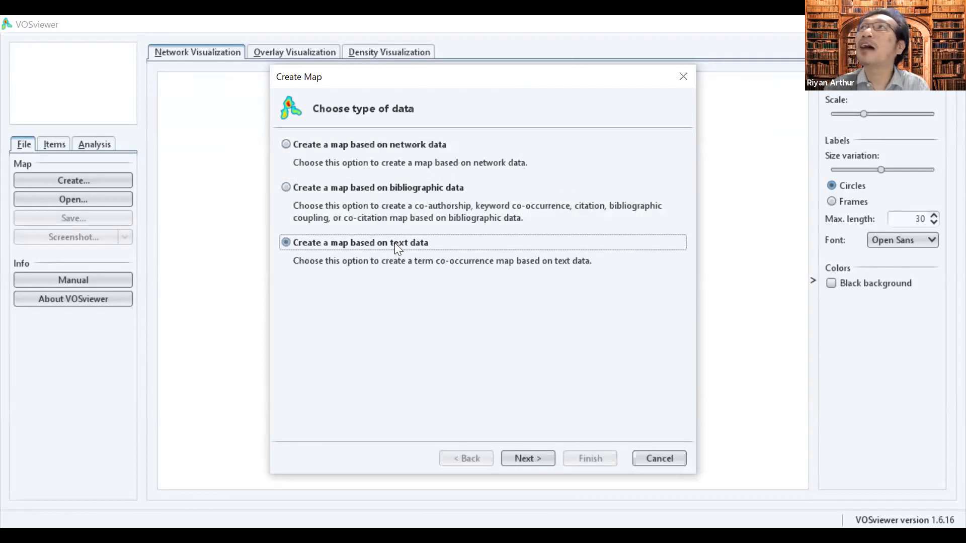
{"action": "left_click", "coordinate": [526, 459]}
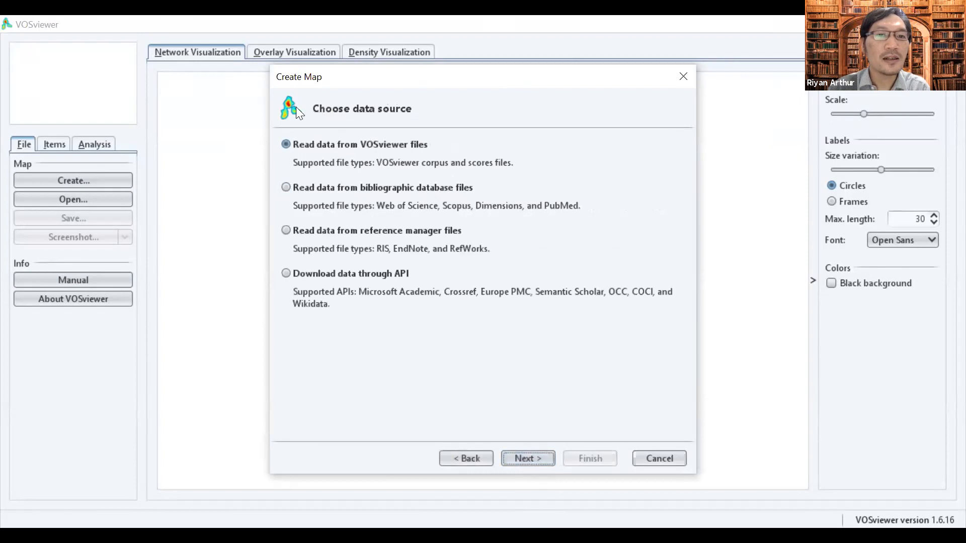
- Choose reference manager files as the data source and load digital literacy.ris from the Documents folder as the RIS file
{"action": "left_click", "coordinate": [363, 231]}
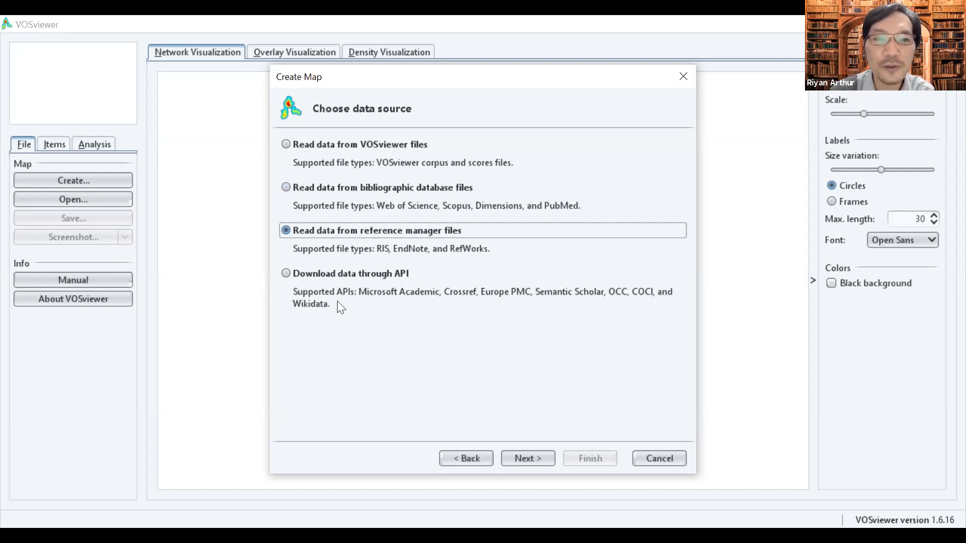
{"action": "left_click", "coordinate": [525, 457]}
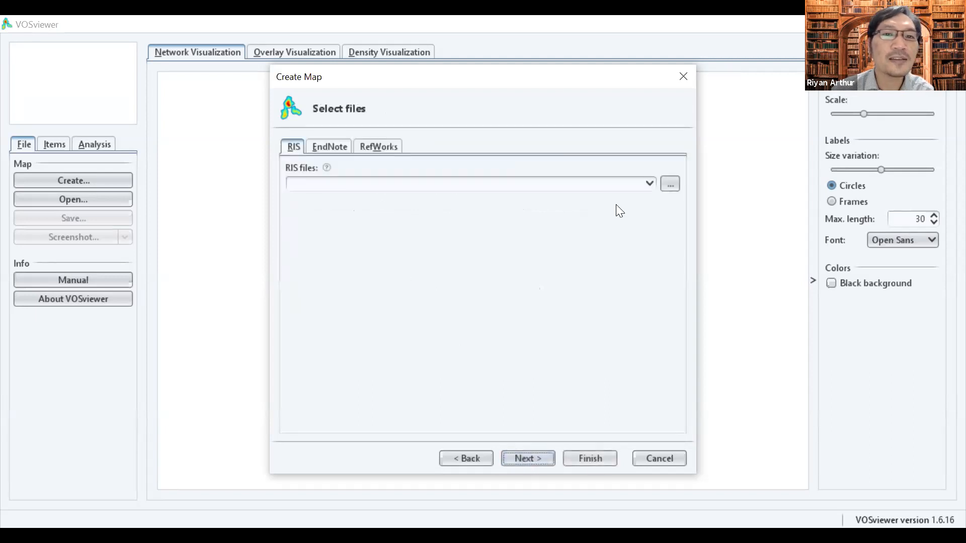
{"action": "left_click", "coordinate": [670, 184]}
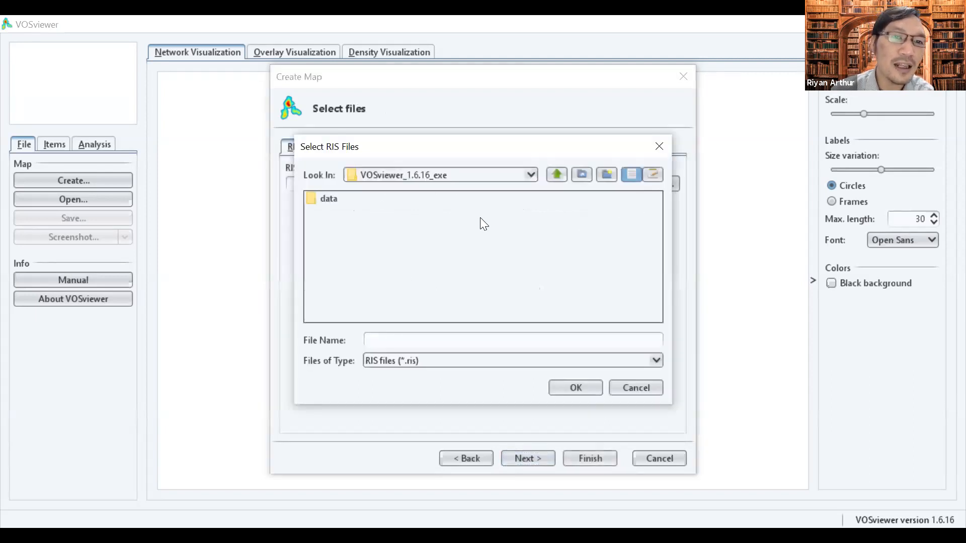
{"action": "left_click", "coordinate": [452, 180]}
{"action": "scroll", "coordinate": [445, 232], "scroll_direction": "up", "scroll_amount": 5}
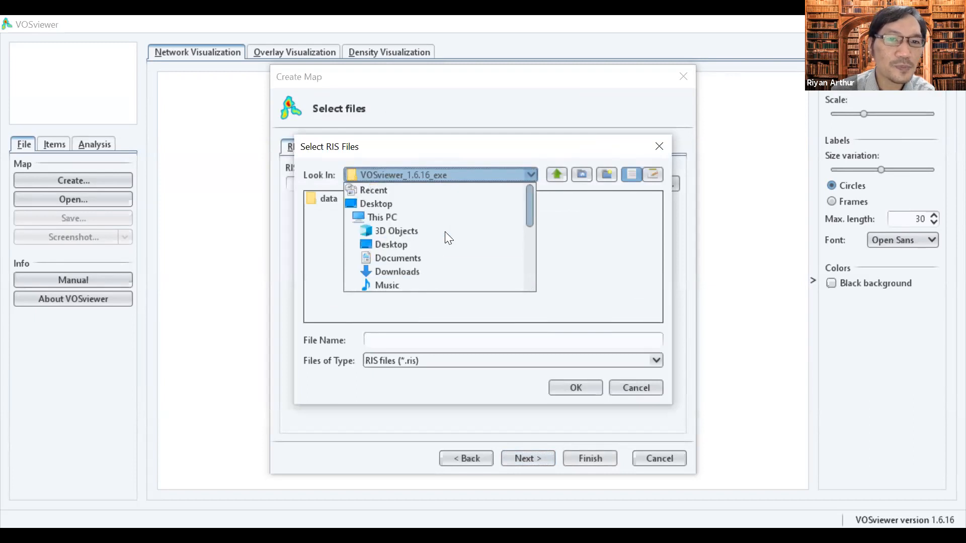
{"action": "scroll", "coordinate": [445, 231], "scroll_direction": "down", "scroll_amount": 1}
{"action": "left_click", "coordinate": [427, 218]}
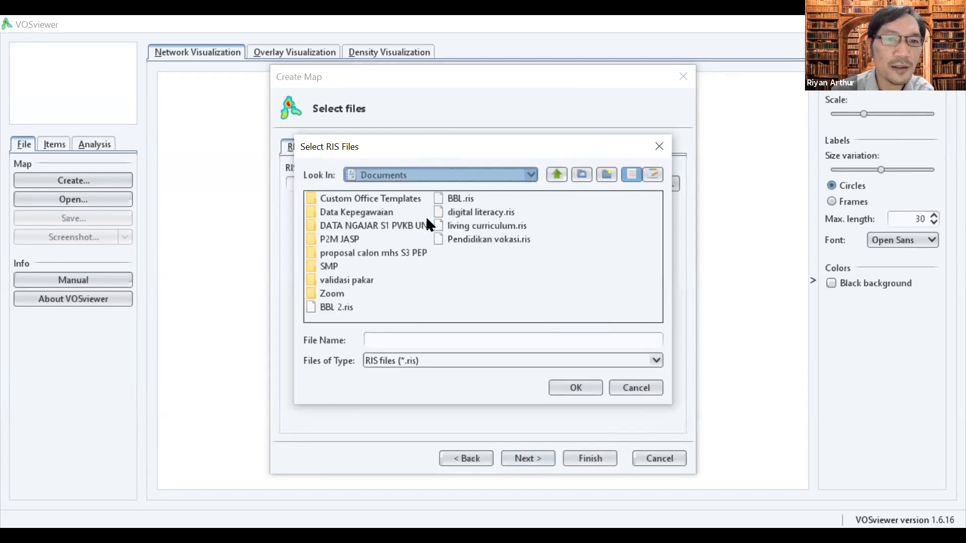
{"action": "left_click", "coordinate": [482, 212]}
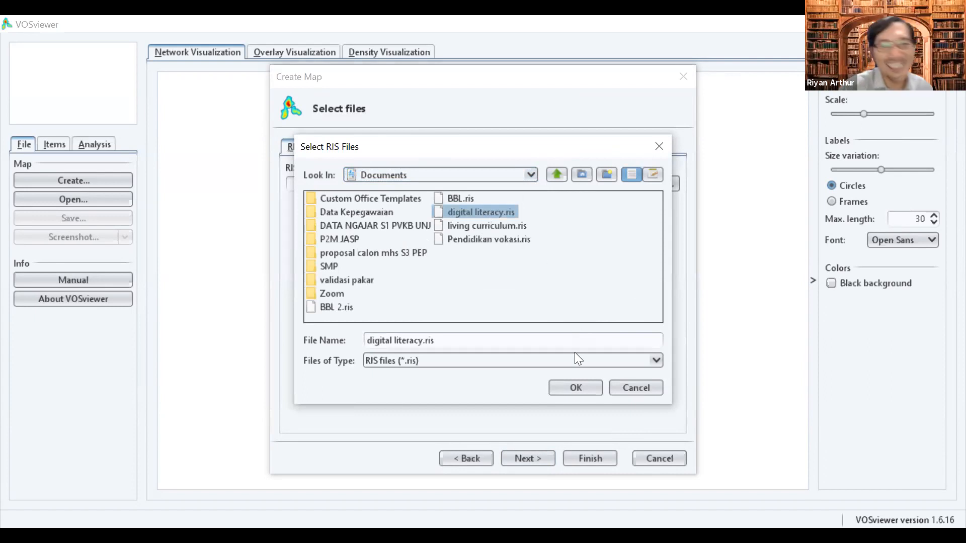
{"action": "left_click", "coordinate": [574, 387]}
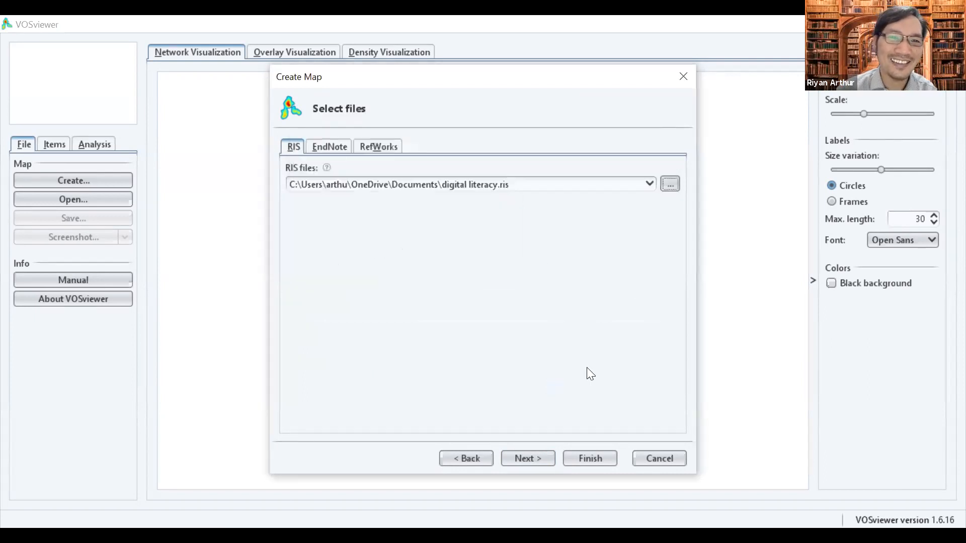
- Try adding living curriculum.ris and Pendidikan vokasi.ris to the RIS file selection, and return to digital literacy.ris alone
{"action": "left_click", "coordinate": [670, 183]}
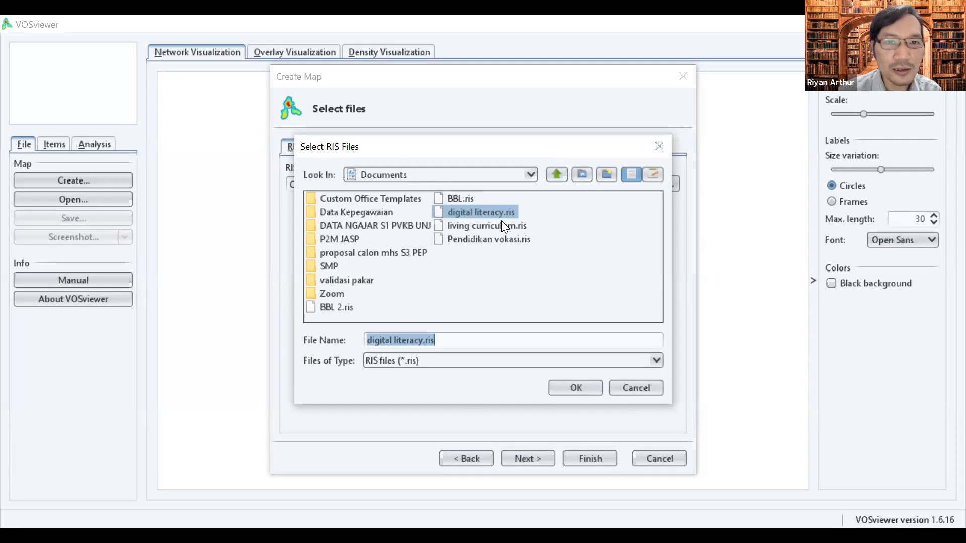
{"action": "left_click", "coordinate": [501, 221], "text": "ctrl"}
{"action": "left_click", "coordinate": [493, 237], "text": "ctrl"}
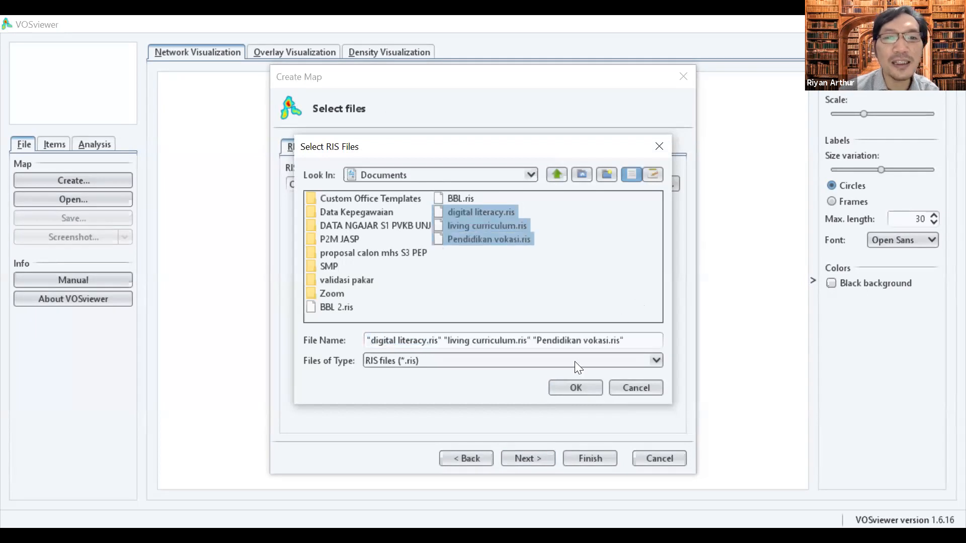
{"action": "left_click", "coordinate": [572, 386]}
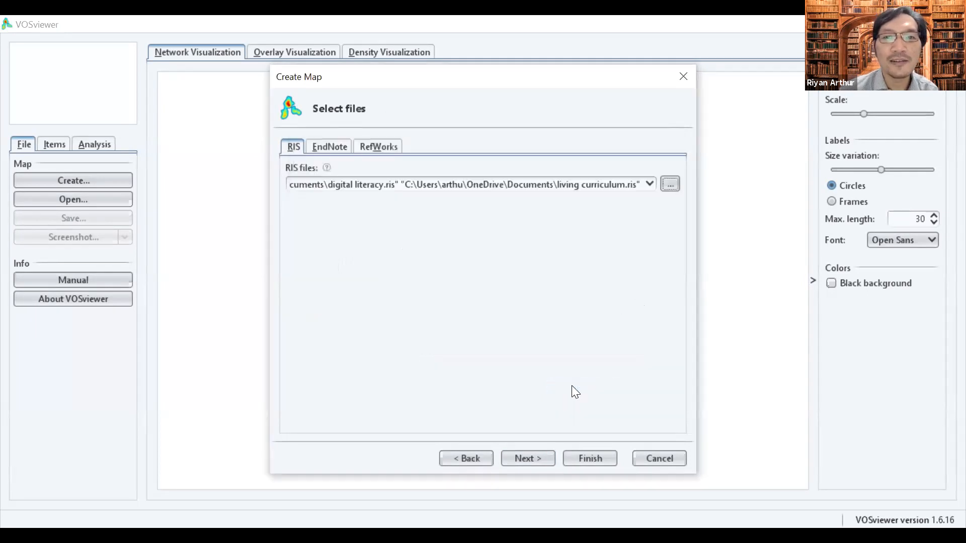
{"action": "left_click", "coordinate": [671, 185]}
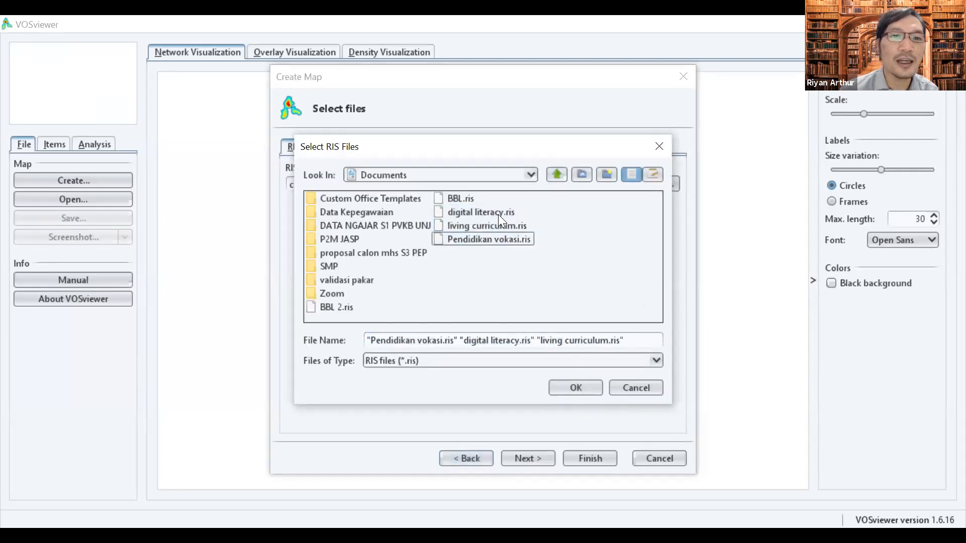
{"action": "left_click", "coordinate": [498, 216]}
{"action": "left_click", "coordinate": [578, 389]}
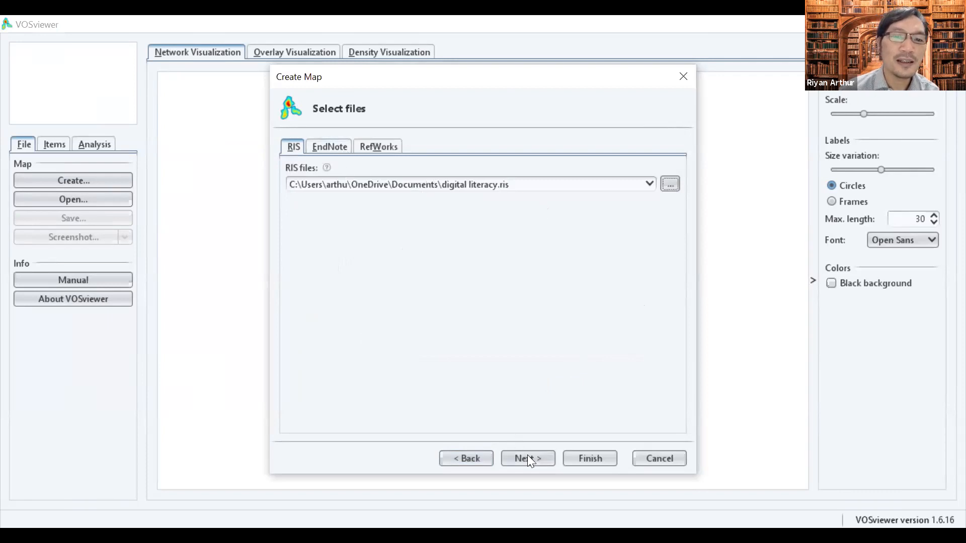
{"action": "left_click", "coordinate": [332, 146]}
{"action": "left_click", "coordinate": [375, 147]}
{"action": "left_click", "coordinate": [322, 146]}
{"action": "left_click", "coordinate": [295, 146]}
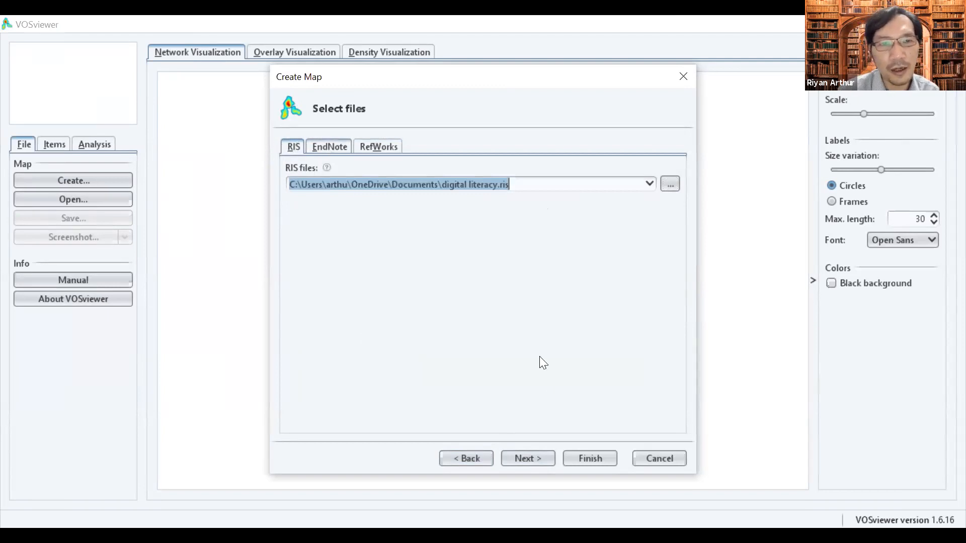
- Keep the title and abstract fields for term extraction and set the counting method to full counting
{"action": "left_click", "coordinate": [533, 459]}
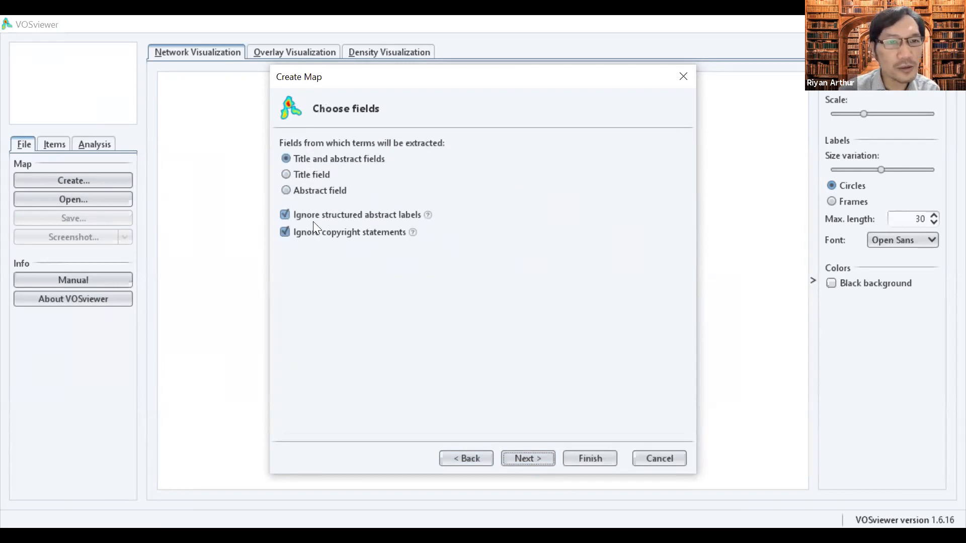
{"action": "left_click", "coordinate": [531, 458]}
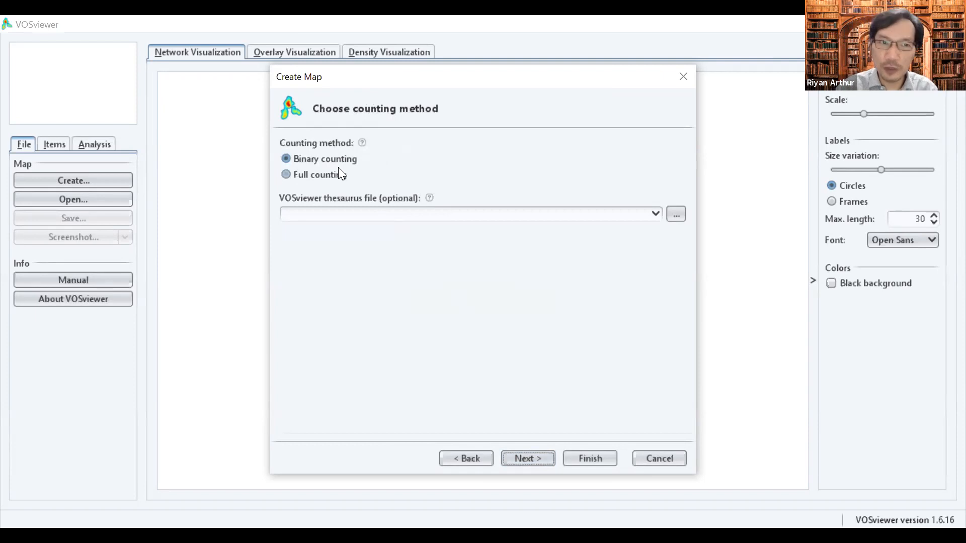
{"action": "left_click", "coordinate": [324, 173]}
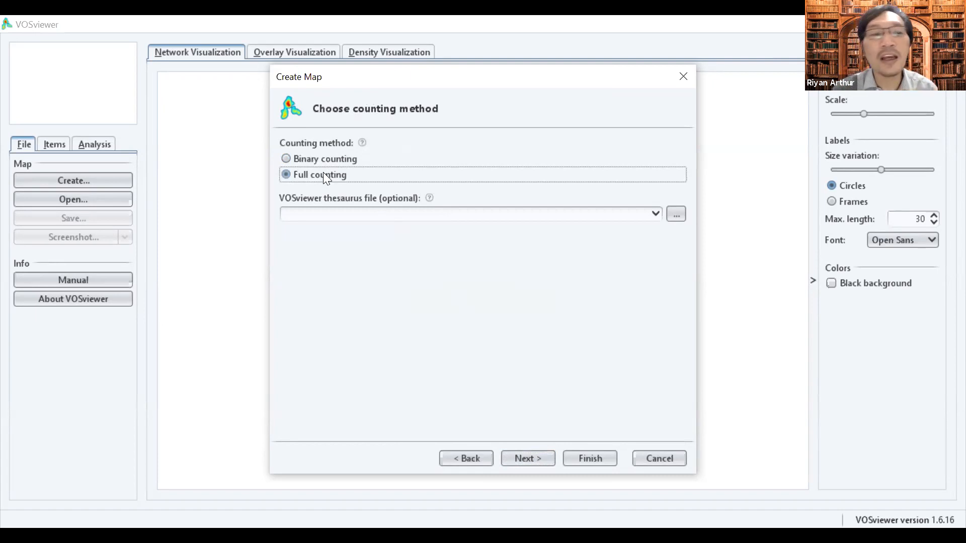
{"action": "left_click", "coordinate": [529, 454]}
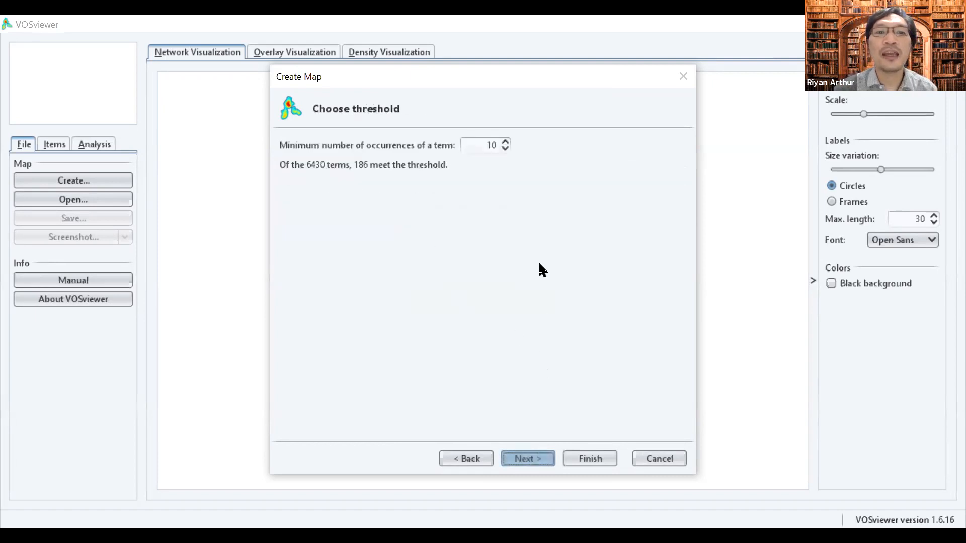
- Try a higher threshold for the minimum number of occurrences of a term
{"action": "left_click", "coordinate": [506, 141]}
{"action": "left_click", "coordinate": [506, 141]}
{"action": "left_click", "coordinate": [506, 142]}
{"action": "left_click", "coordinate": [506, 142]}
{"action": "left_click", "coordinate": [506, 142]}
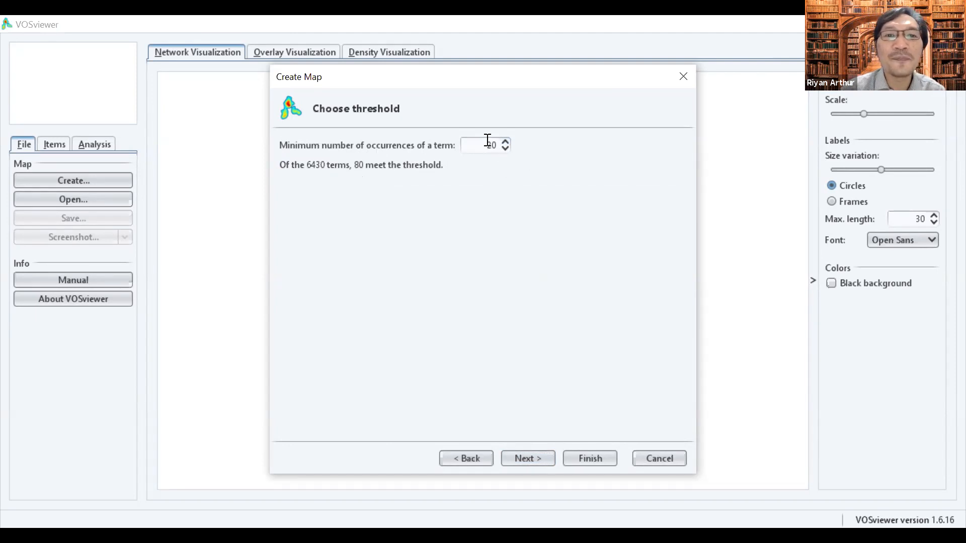
- Set the minimum number of occurrences of a term to 5 and proceed to the number of terms
{"action": "key", "text": "BackSpace"}
{"action": "key", "text": "BackSpace"}
{"action": "type", "text": "5"}
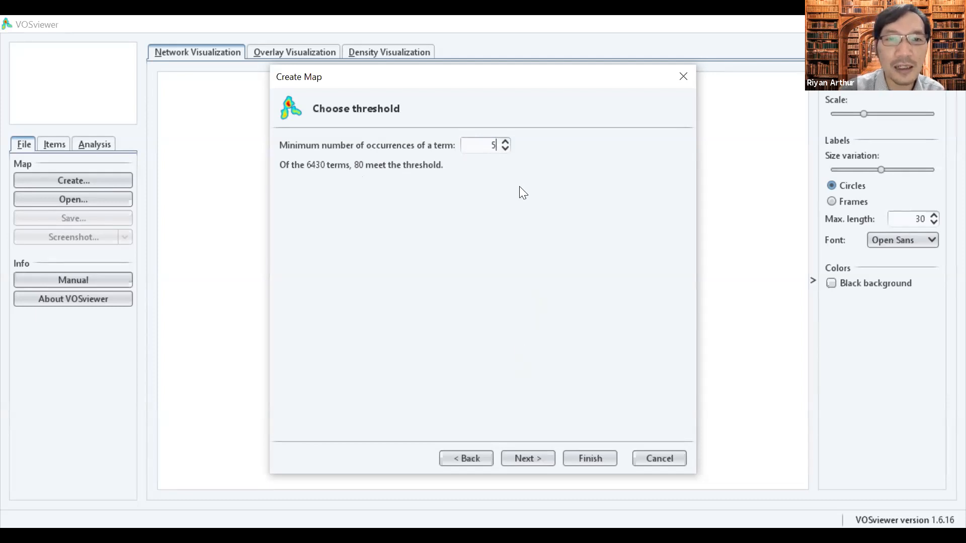
{"action": "left_click", "coordinate": [506, 142]}
{"action": "left_click", "coordinate": [506, 149]}
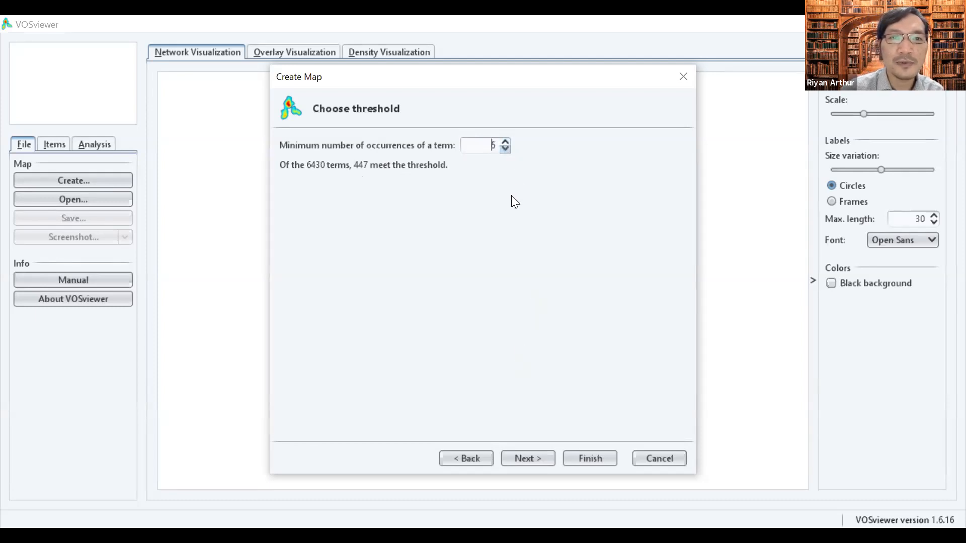
{"action": "left_click", "coordinate": [521, 454]}
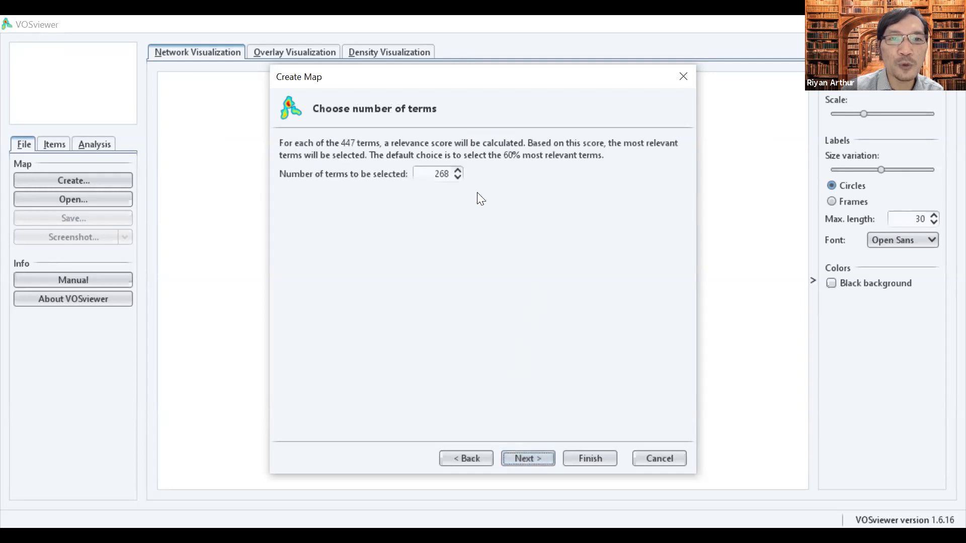
- Set the number of terms to be selected to 447 and proceed to verifying the selected terms
{"action": "double_click", "coordinate": [441, 170]}
{"action": "type", "text": "4"}
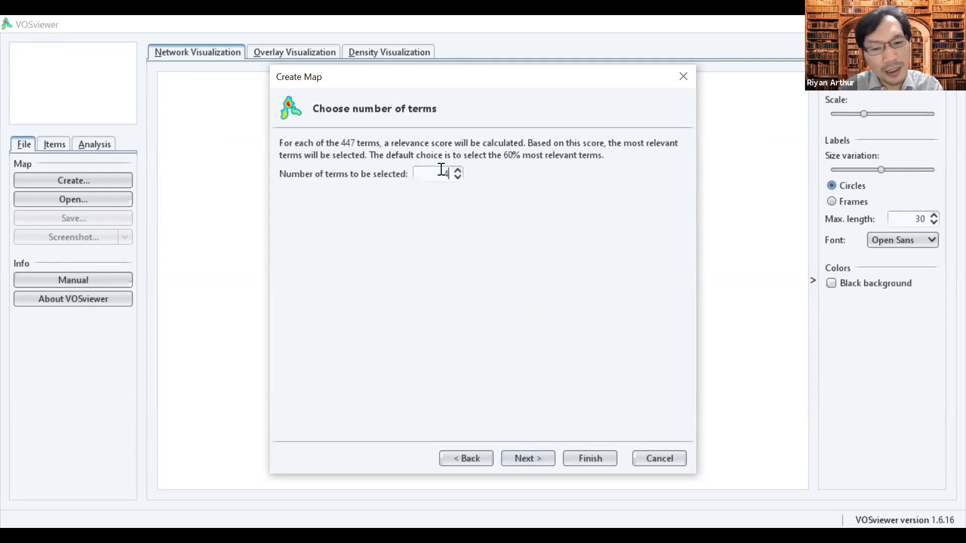
{"action": "type", "text": "47"}
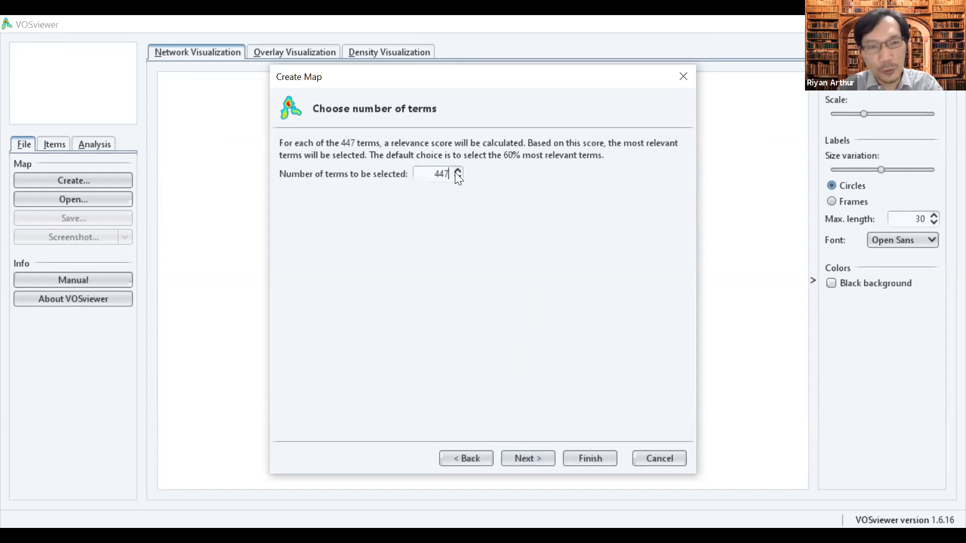
{"action": "left_click", "coordinate": [526, 456]}
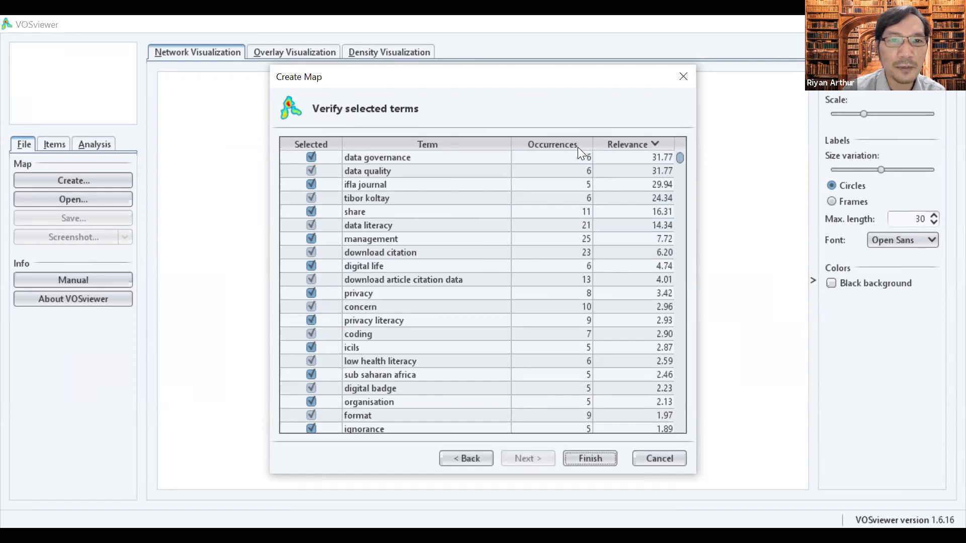
- Examine the extracted terms with their occurrences and relevance scores through the list of selected terms
{"action": "scroll", "coordinate": [358, 261], "scroll_direction": "down", "scroll_amount": 3}
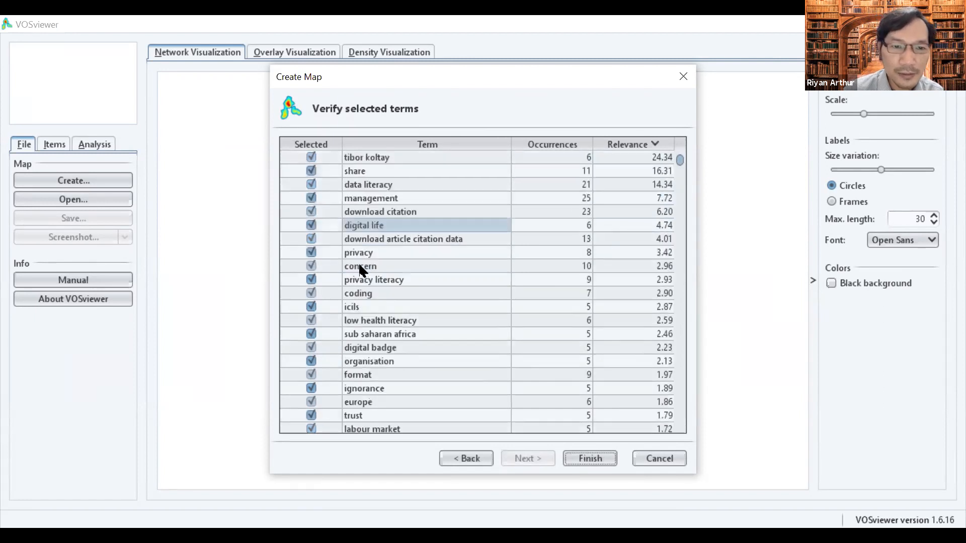
{"action": "scroll", "coordinate": [360, 267], "scroll_direction": "down", "scroll_amount": 15}
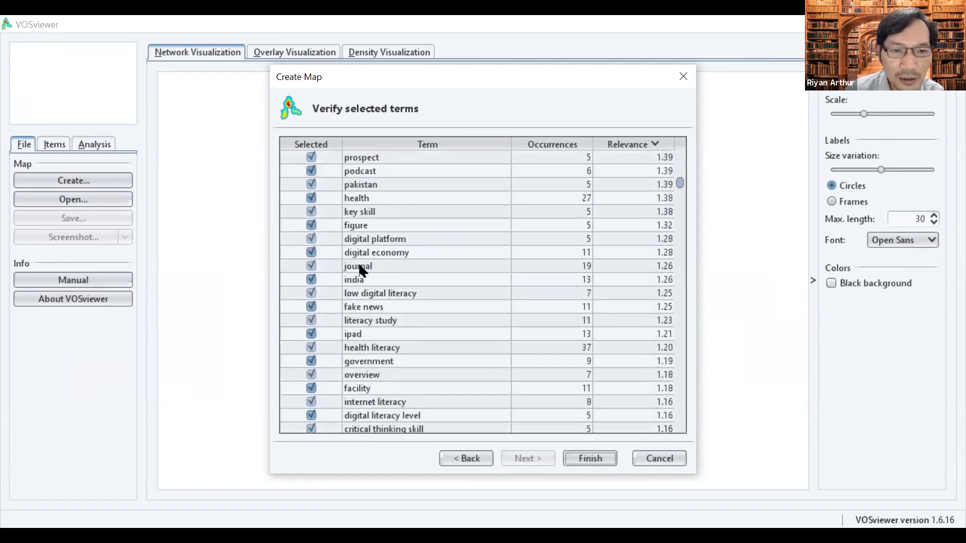
{"action": "scroll", "coordinate": [360, 268], "scroll_direction": "down", "scroll_amount": 3}
{"action": "scroll", "coordinate": [359, 267], "scroll_direction": "down", "scroll_amount": 20}
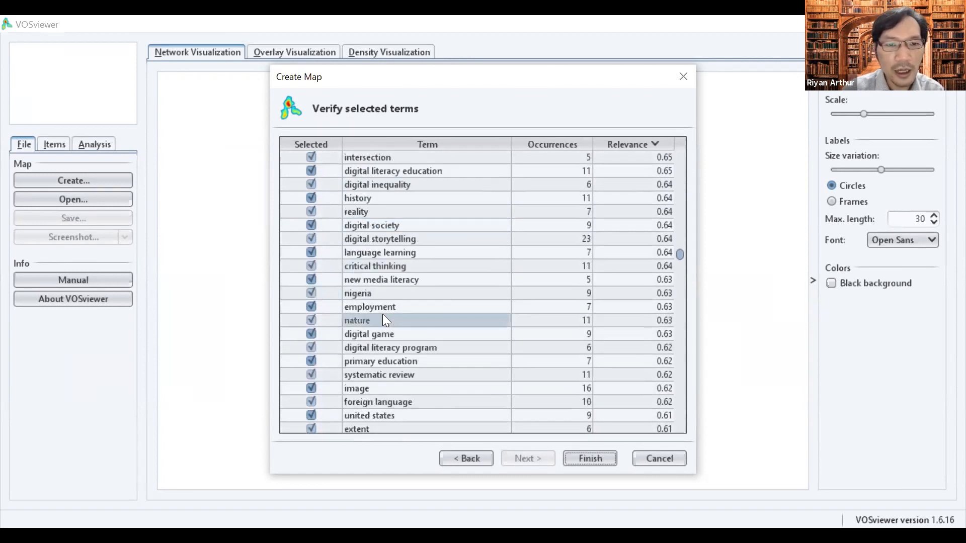
{"action": "scroll", "coordinate": [386, 314], "scroll_direction": "down", "scroll_amount": 5}
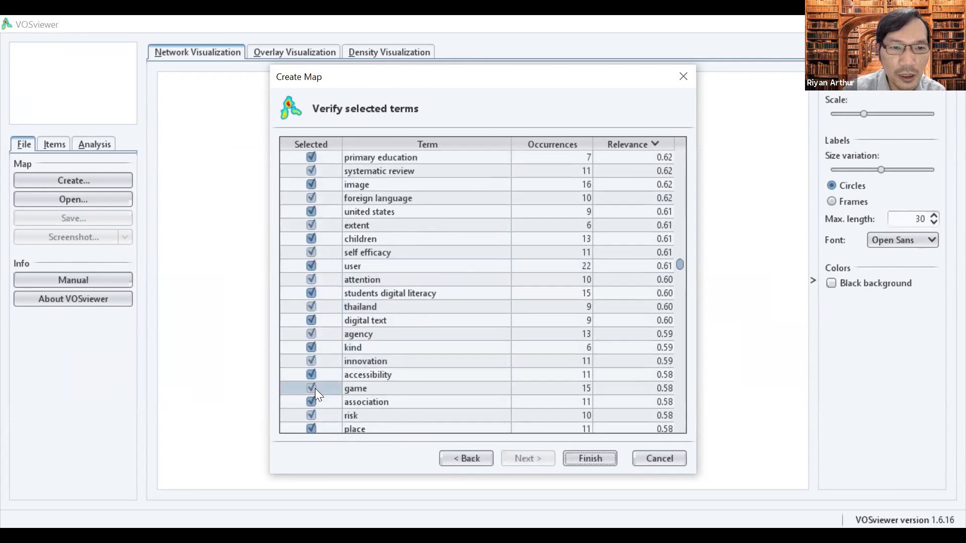
{"action": "scroll", "coordinate": [342, 316], "scroll_direction": "up", "scroll_amount": 5}
{"action": "scroll", "coordinate": [342, 304], "scroll_direction": "up", "scroll_amount": 20}
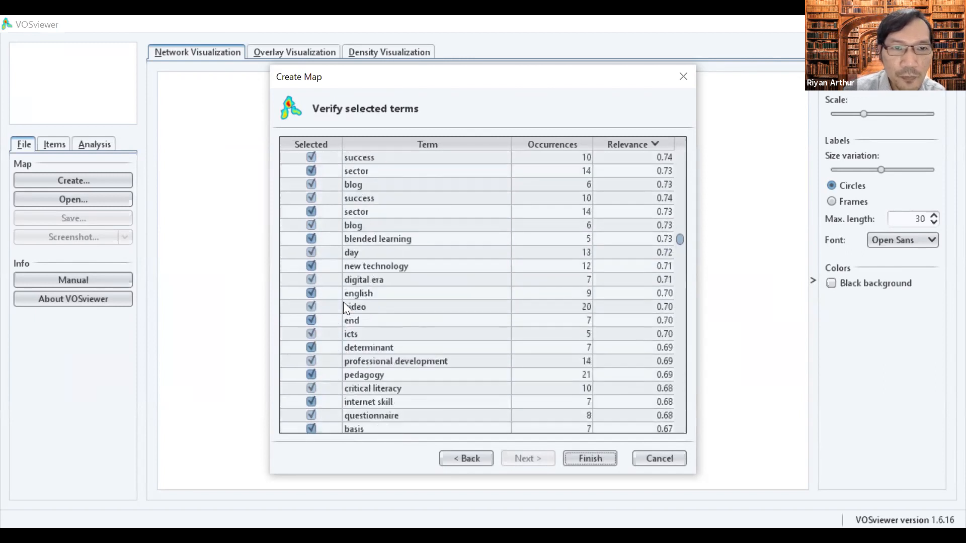
{"action": "scroll", "coordinate": [344, 299], "scroll_direction": "up", "scroll_amount": 20}
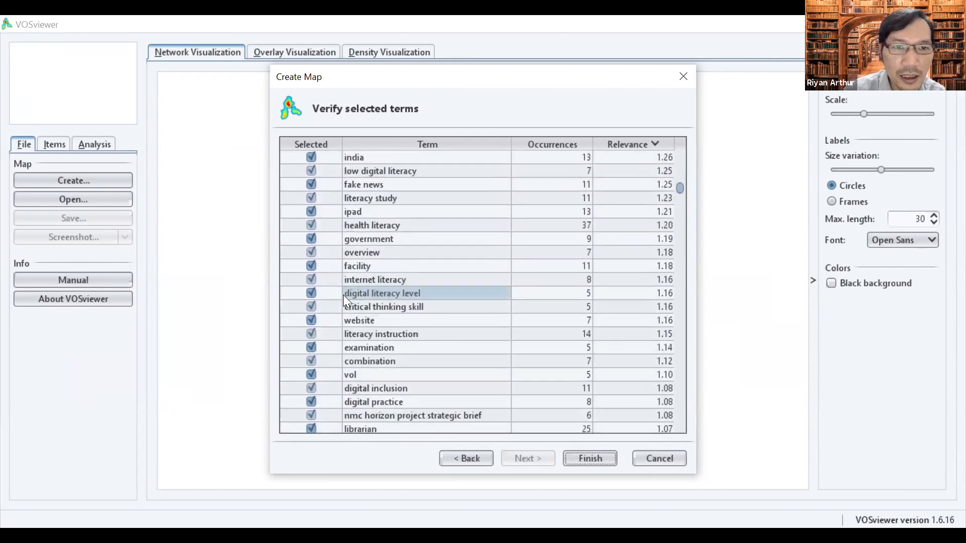
- Exclude the term icils and the term that is an author's name, and finish creating the map
{"action": "left_click", "coordinate": [312, 348]}
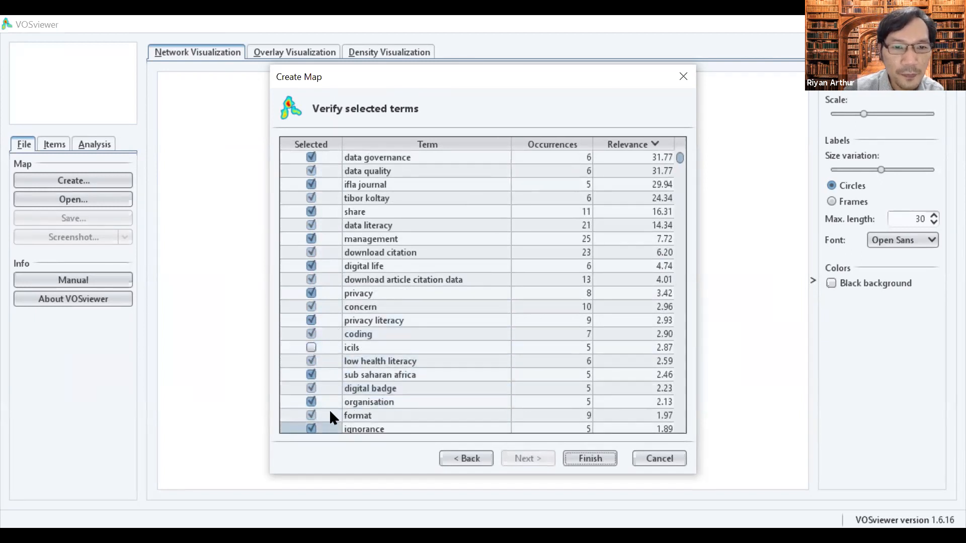
{"action": "left_click", "coordinate": [308, 211]}
{"action": "scroll", "coordinate": [395, 273], "scroll_direction": "down", "scroll_amount": 1}
{"action": "scroll", "coordinate": [394, 270], "scroll_direction": "up", "scroll_amount": 1}
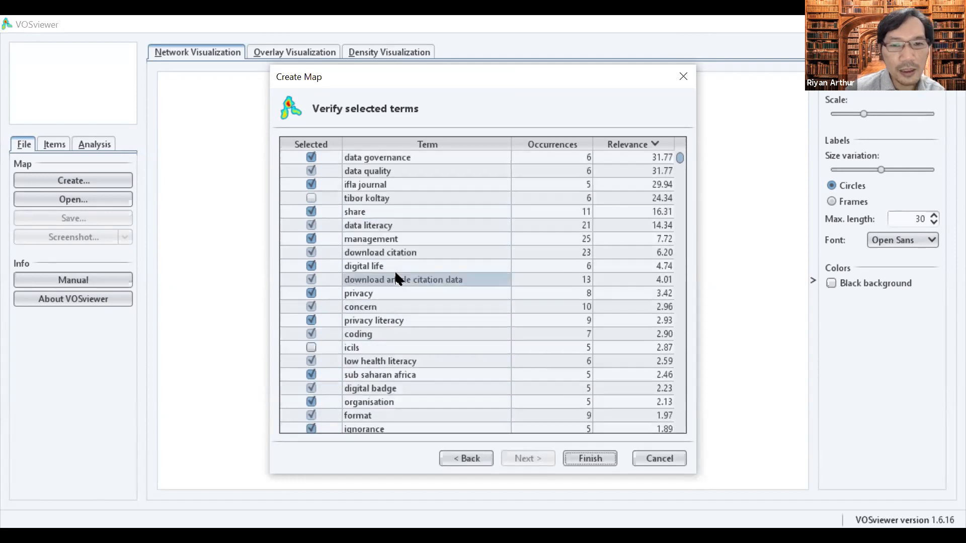
{"action": "left_click", "coordinate": [585, 458]}
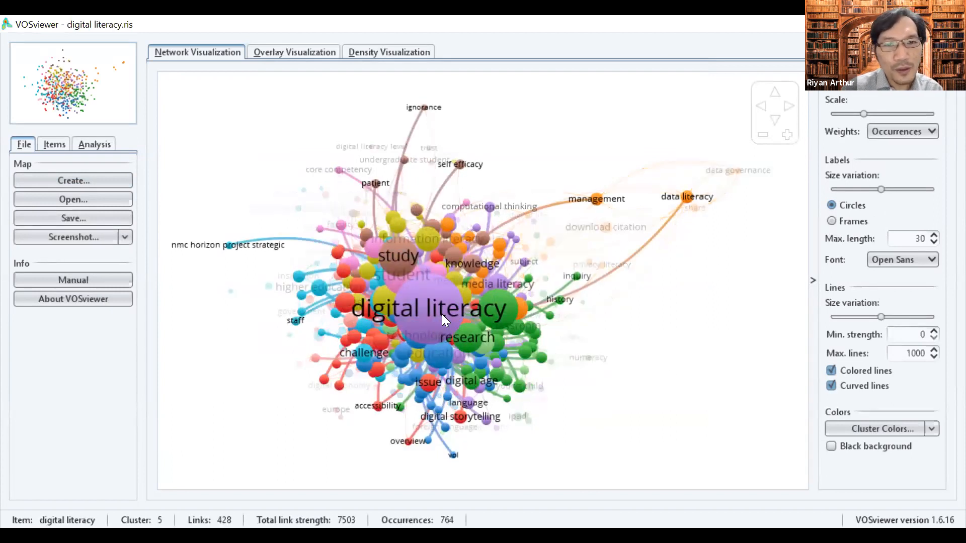
- Examine the term digital literacy and its links to the surrounding terms in the network map
{"action": "scroll", "coordinate": [442, 314], "scroll_direction": "up", "scroll_amount": 3}
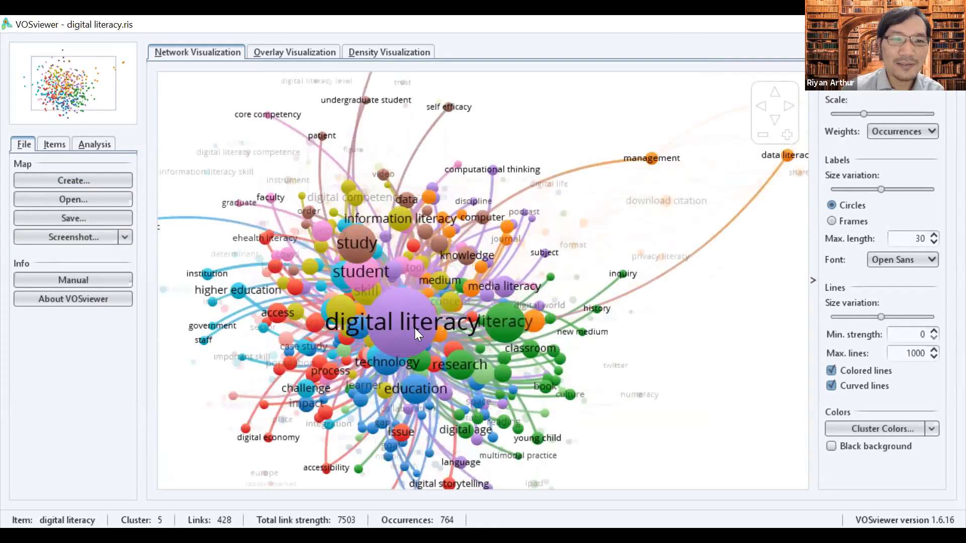
{"action": "left_click_drag", "start_coordinate": [404, 327], "coordinate": [440, 305]}
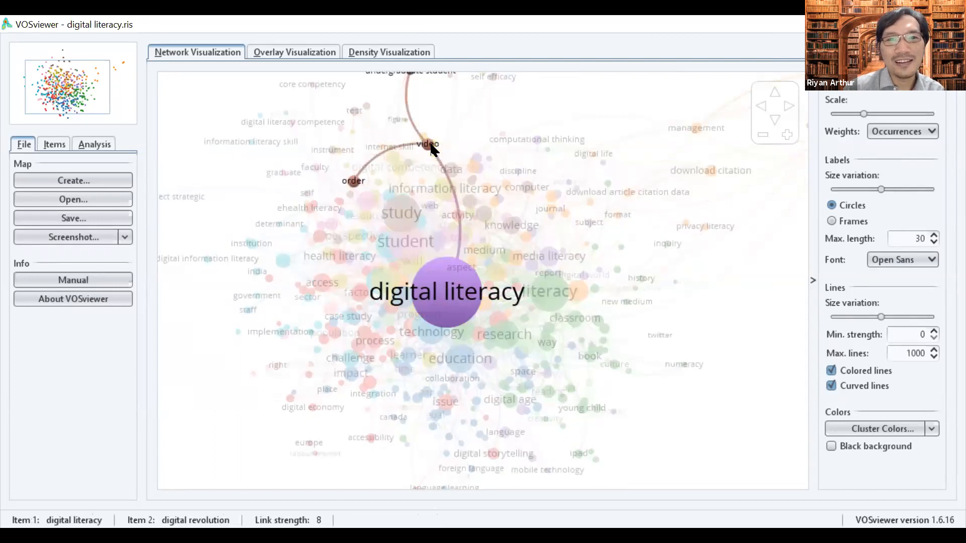
{"action": "scroll", "coordinate": [449, 272], "scroll_direction": "up", "scroll_amount": 1}
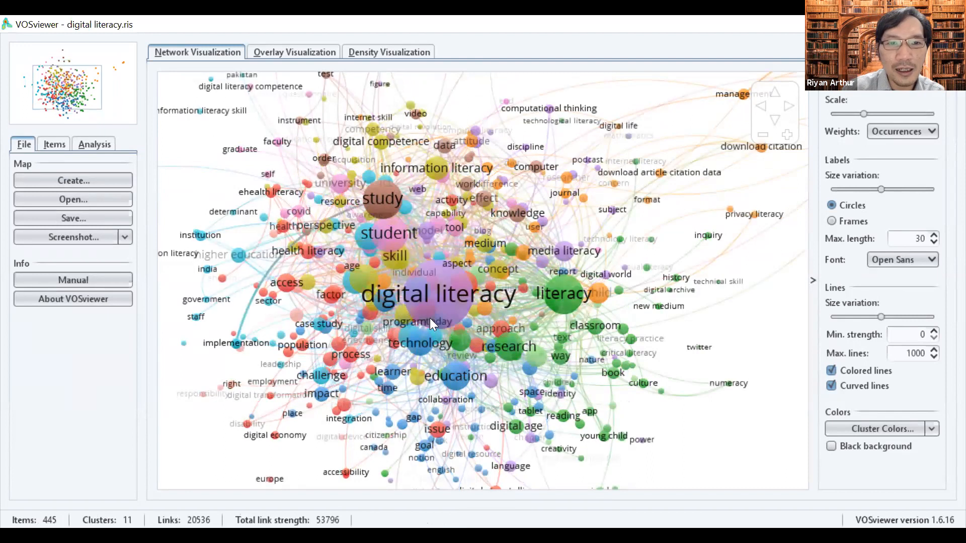
{"action": "left_click_drag", "start_coordinate": [425, 313], "coordinate": [426, 312]}
{"action": "left_click_drag", "start_coordinate": [408, 344], "coordinate": [425, 301]}
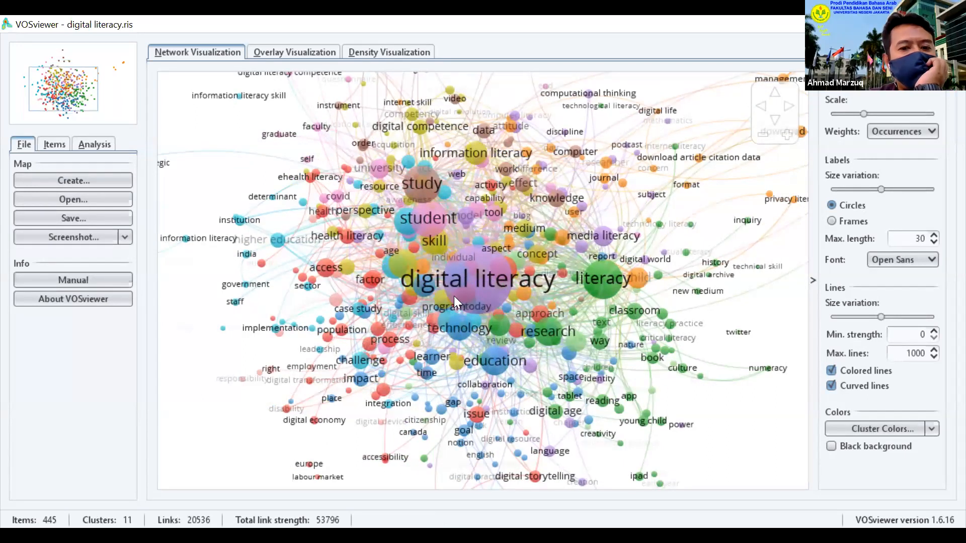
- Examine the outlying terms around health literacy, higher education and digital literacy program in the network map
{"action": "scroll", "coordinate": [456, 297], "scroll_direction": "up", "scroll_amount": 2}
{"action": "scroll", "coordinate": [459, 302], "scroll_direction": "up", "scroll_amount": 3}
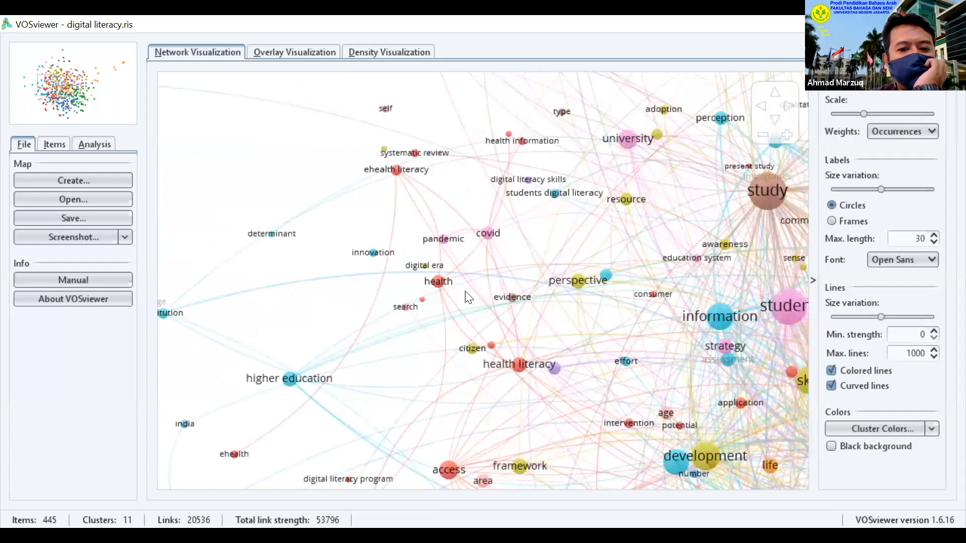
{"action": "scroll", "coordinate": [480, 277], "scroll_direction": "down", "scroll_amount": 1}
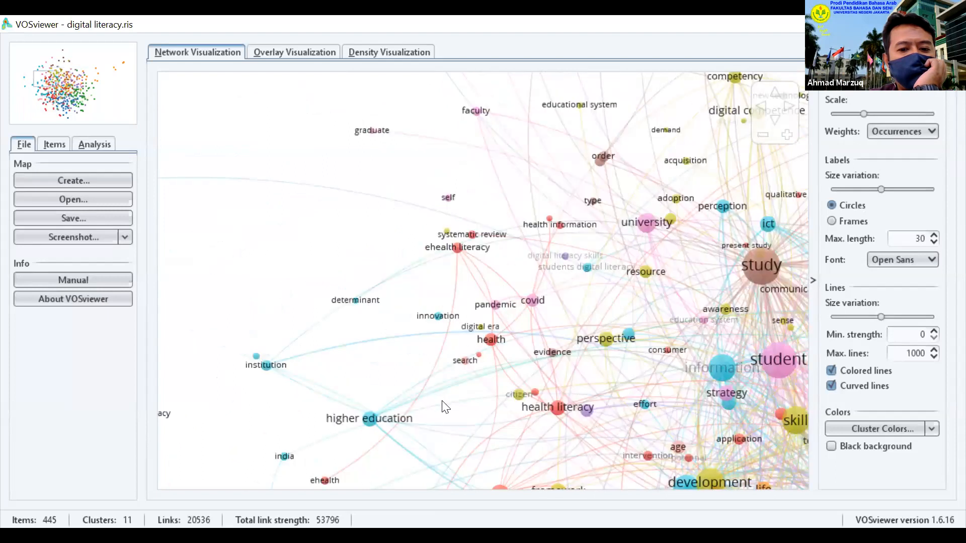
{"action": "scroll", "coordinate": [457, 333], "scroll_direction": "down", "scroll_amount": 1}
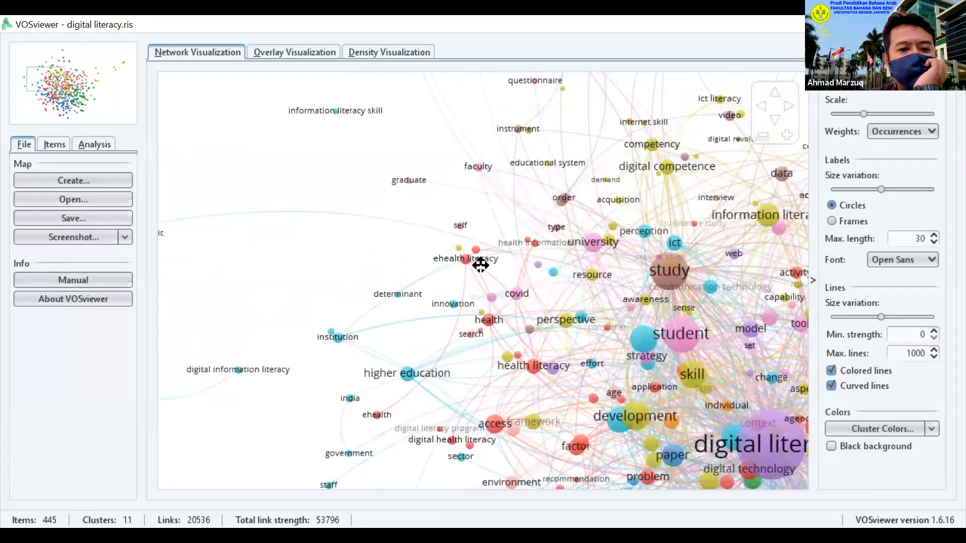
{"action": "scroll", "coordinate": [487, 349], "scroll_direction": "down", "scroll_amount": 1}
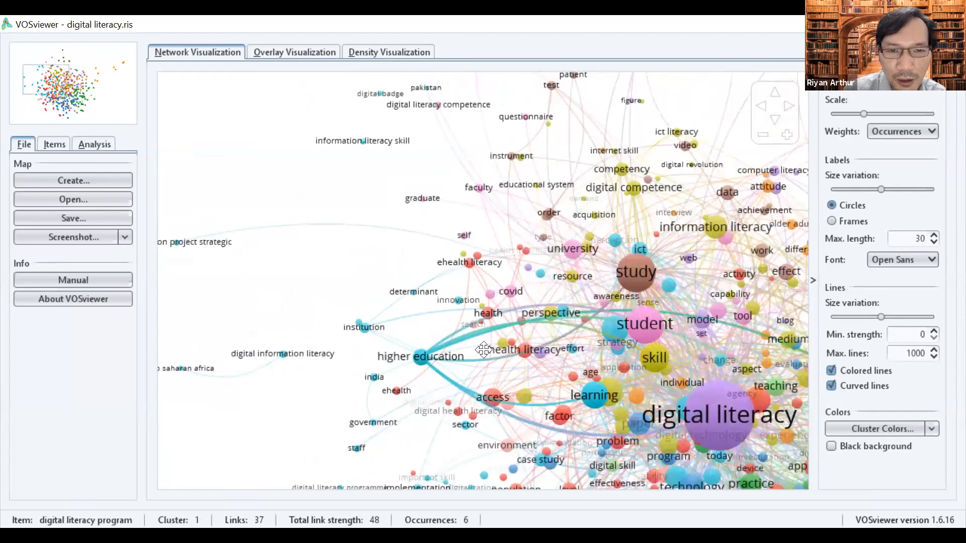
{"action": "left_click_drag", "start_coordinate": [485, 349], "coordinate": [485, 317]}
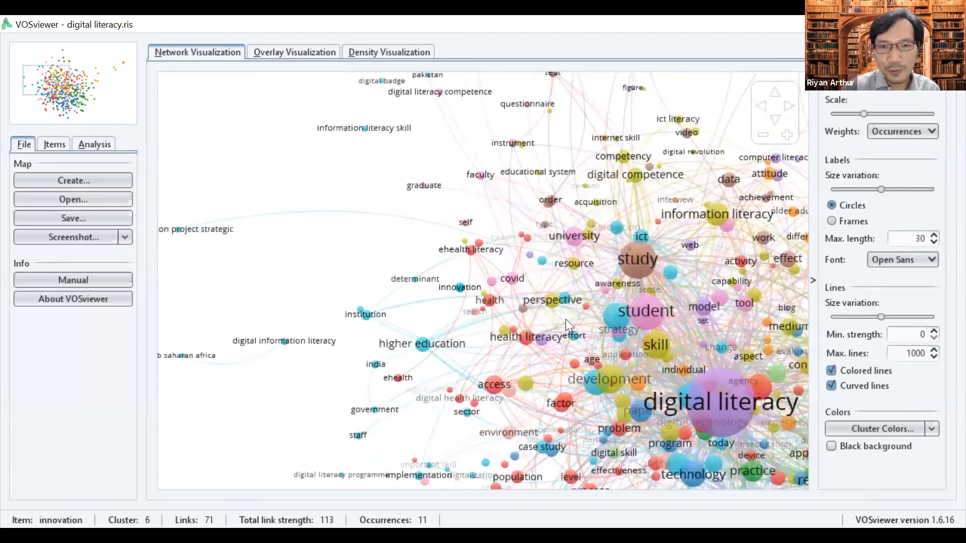
{"action": "left_click_drag", "start_coordinate": [448, 396], "coordinate": [482, 357]}
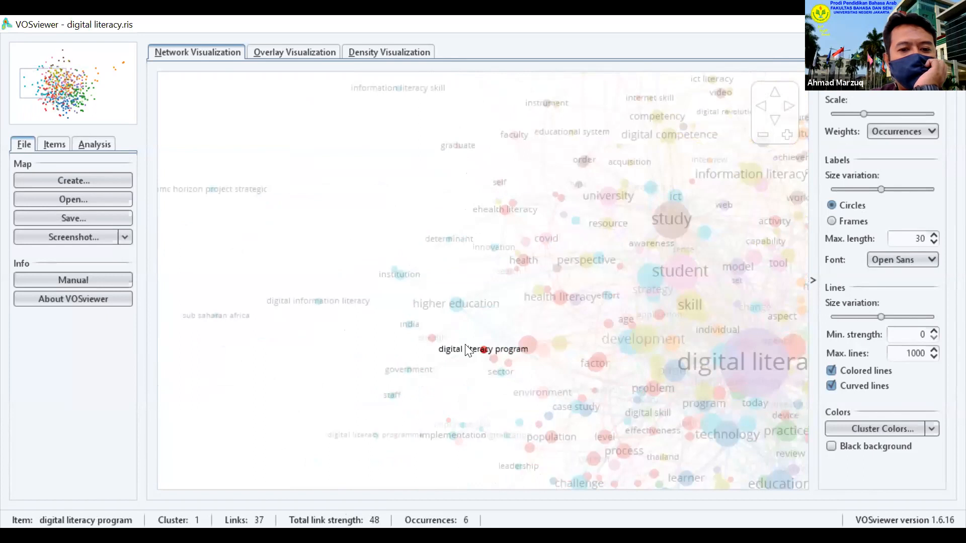
{"action": "scroll", "coordinate": [453, 334], "scroll_direction": "up", "scroll_amount": 1}
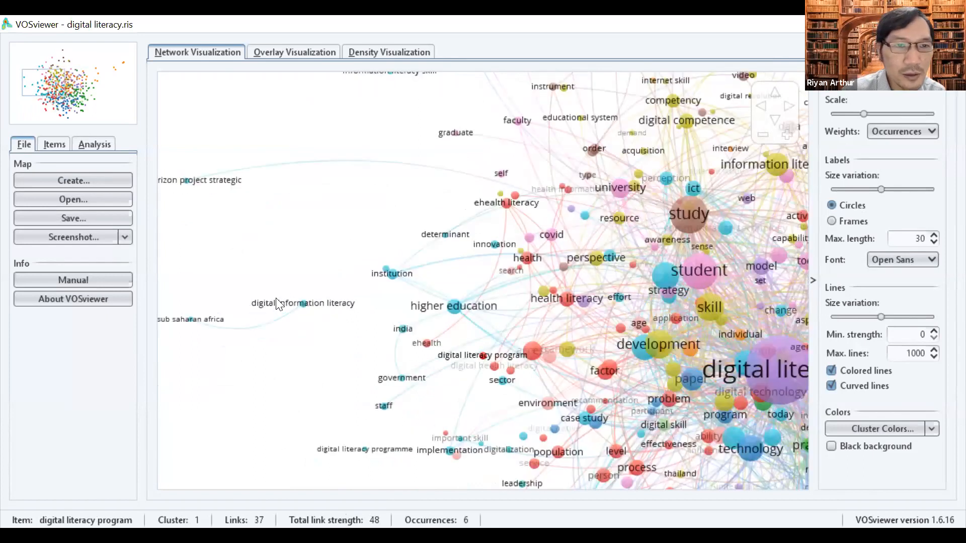
{"action": "scroll", "coordinate": [377, 280], "scroll_direction": "down", "scroll_amount": 3}
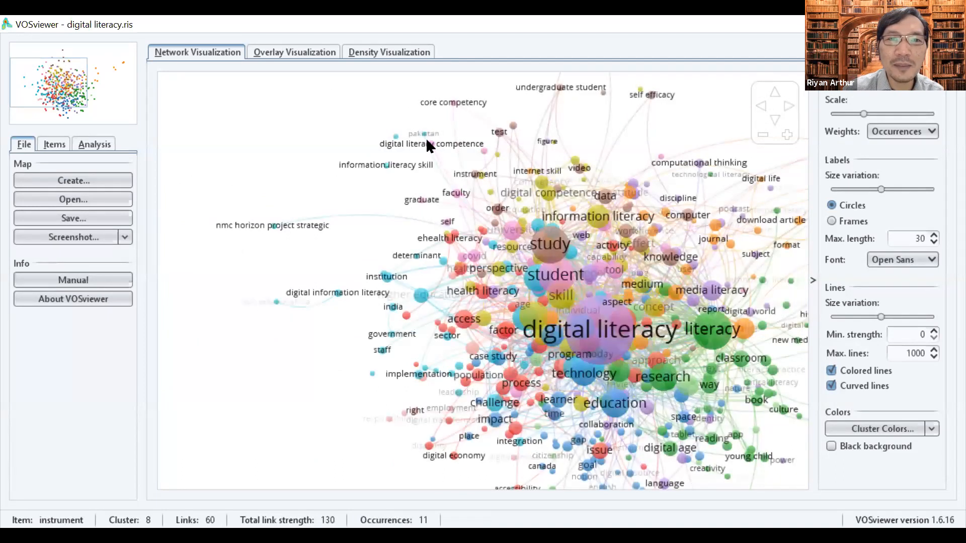
- Highlight the links of the term tool in the map and filter the item list by "tool"
{"action": "left_click_drag", "start_coordinate": [430, 144], "coordinate": [432, 145]}
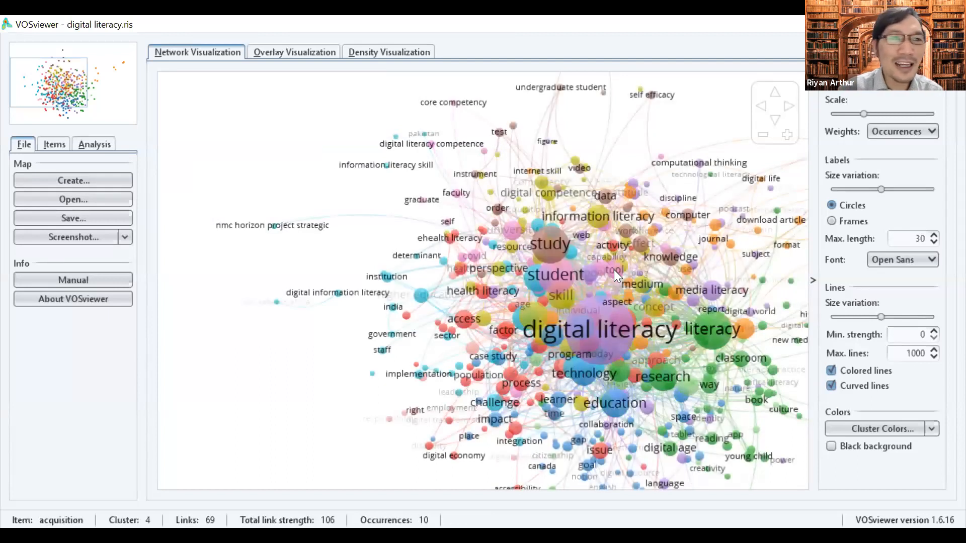
{"action": "left_click", "coordinate": [614, 270]}
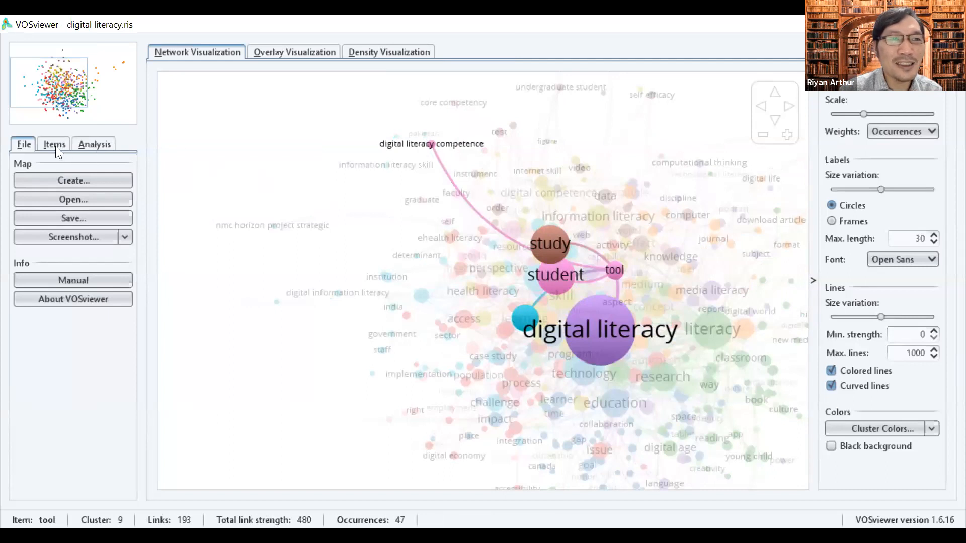
{"action": "scroll", "coordinate": [81, 380], "scroll_direction": "down", "scroll_amount": 7}
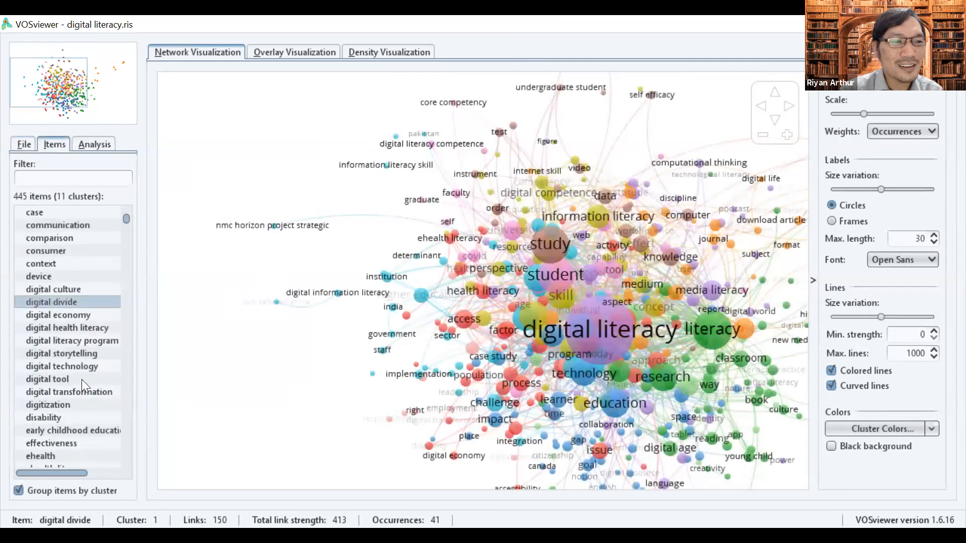
{"action": "scroll", "coordinate": [81, 380], "scroll_direction": "down", "scroll_amount": 15}
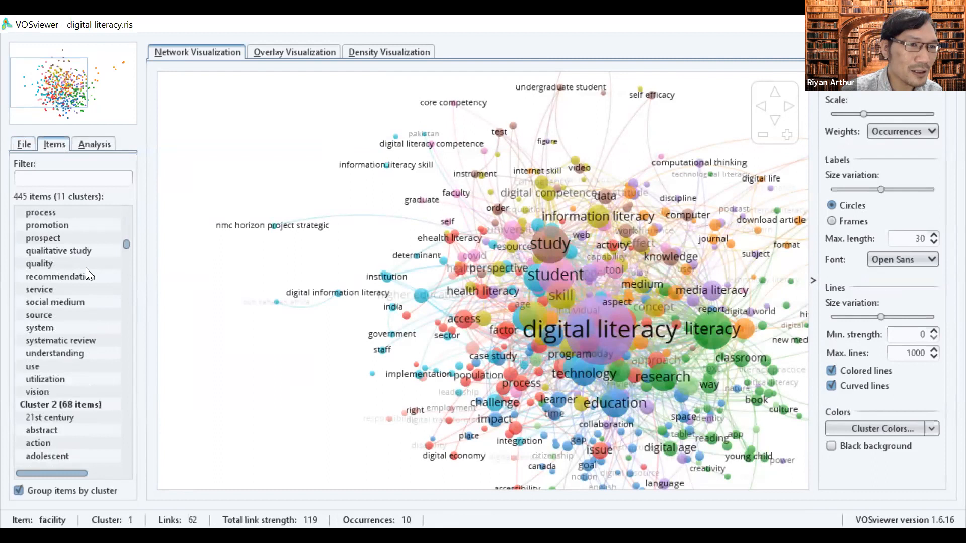
{"action": "left_click", "coordinate": [76, 176]}
{"action": "type", "text": "tool"}
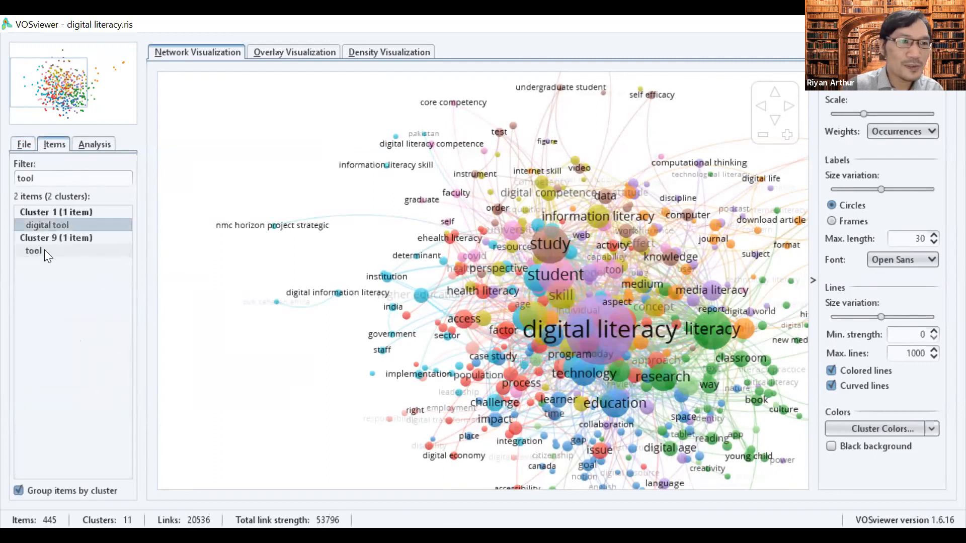
- Locate the term tool on the map from the filtered item list and examine its links to other terms
{"action": "left_click", "coordinate": [45, 250]}
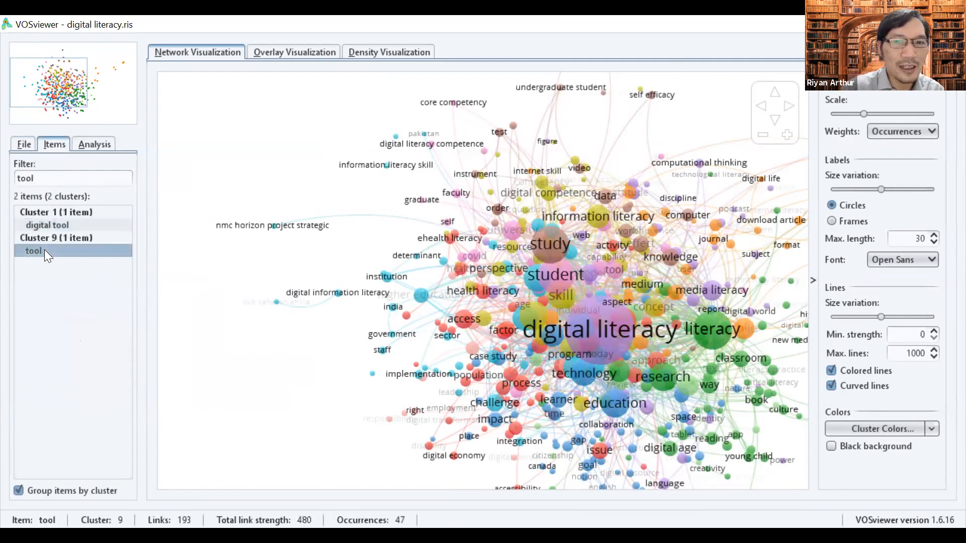
{"action": "double_click", "coordinate": [44, 250]}
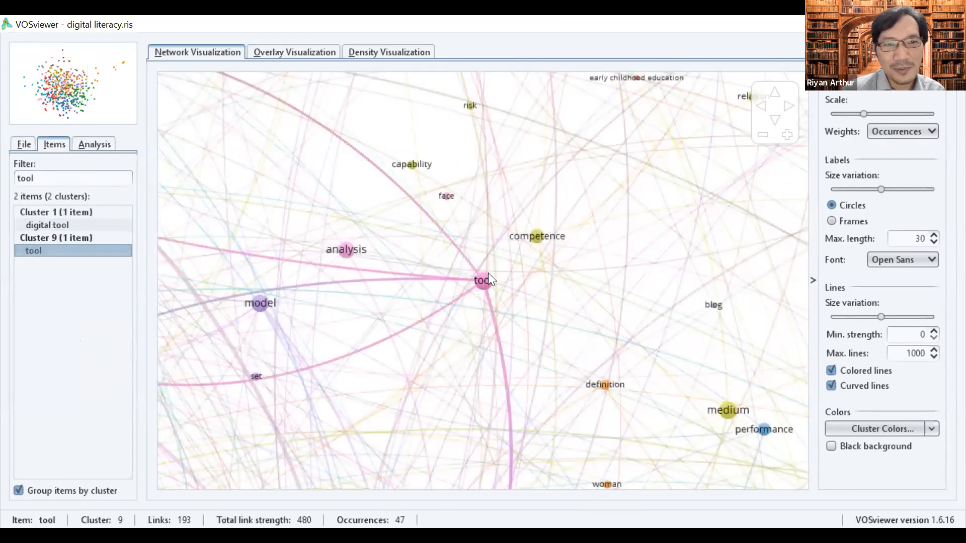
{"action": "scroll", "coordinate": [488, 275], "scroll_direction": "down", "scroll_amount": 1}
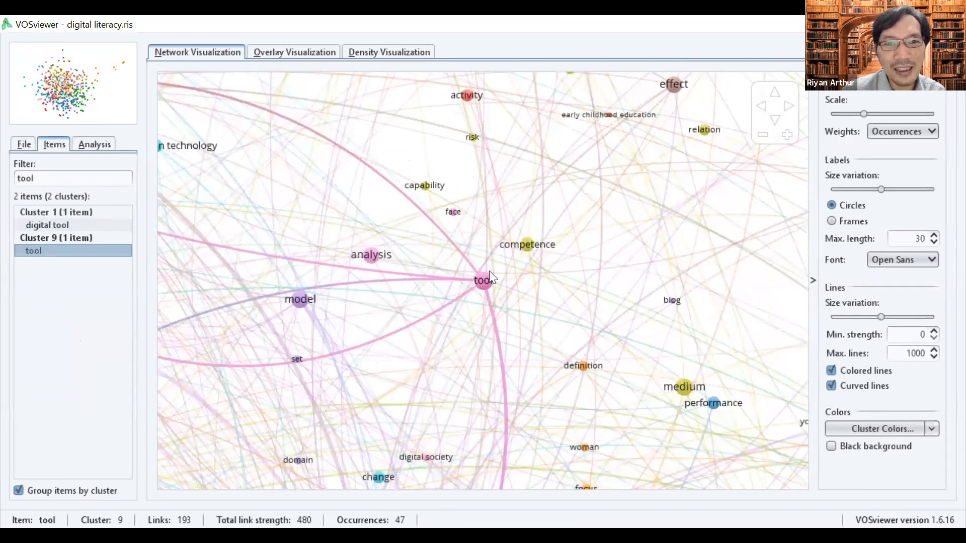
{"action": "scroll", "coordinate": [485, 280], "scroll_direction": "down", "scroll_amount": 1}
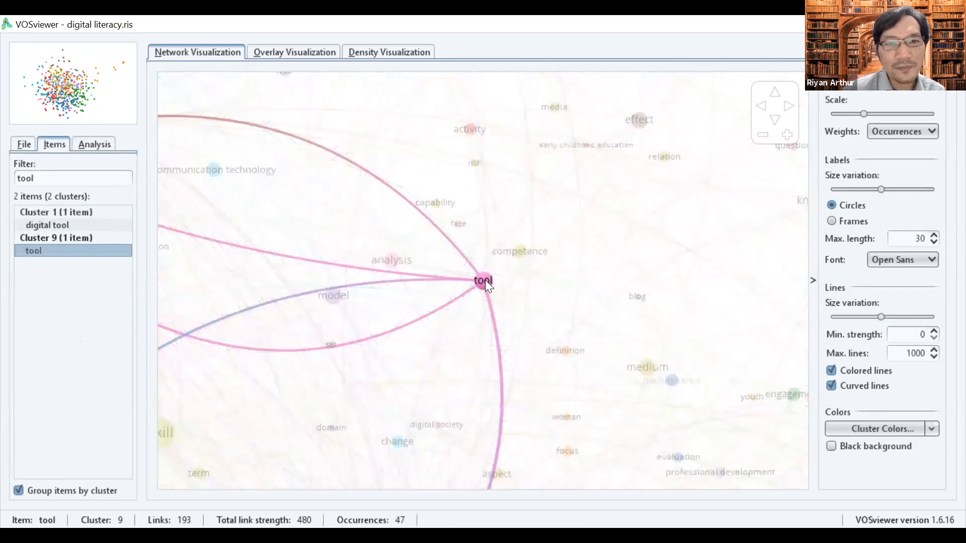
{"action": "scroll", "coordinate": [485, 280], "scroll_direction": "down", "scroll_amount": 2}
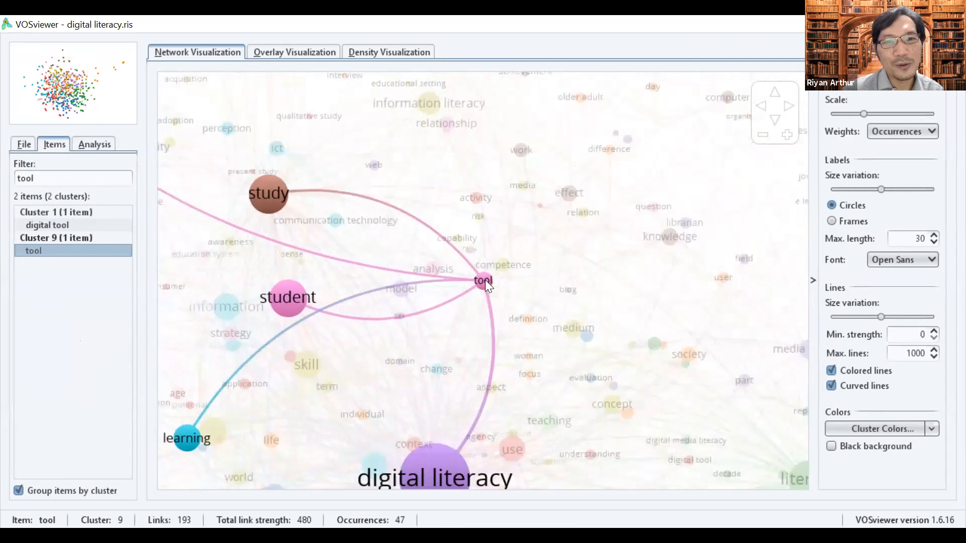
{"action": "scroll", "coordinate": [486, 280], "scroll_direction": "down", "scroll_amount": 1}
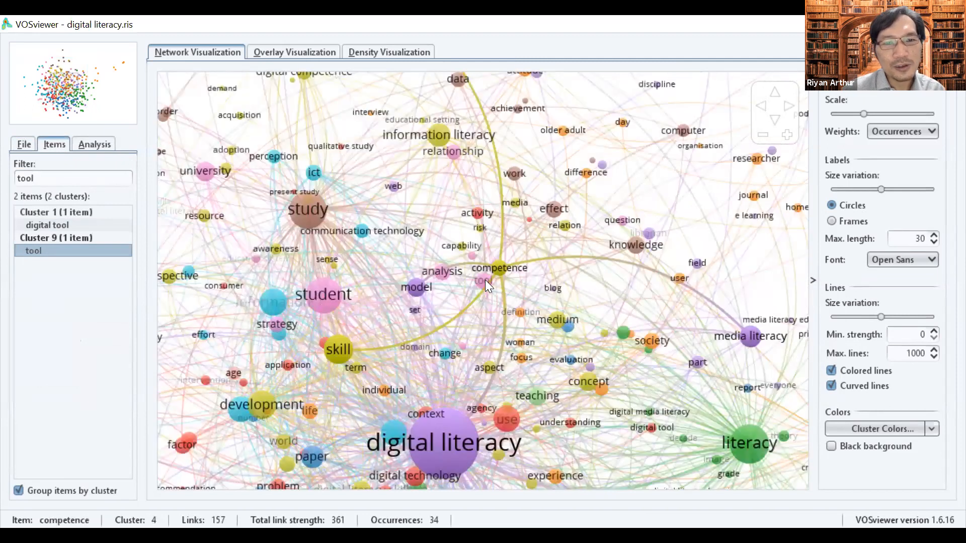
{"action": "scroll", "coordinate": [484, 280], "scroll_direction": "down", "scroll_amount": 2}
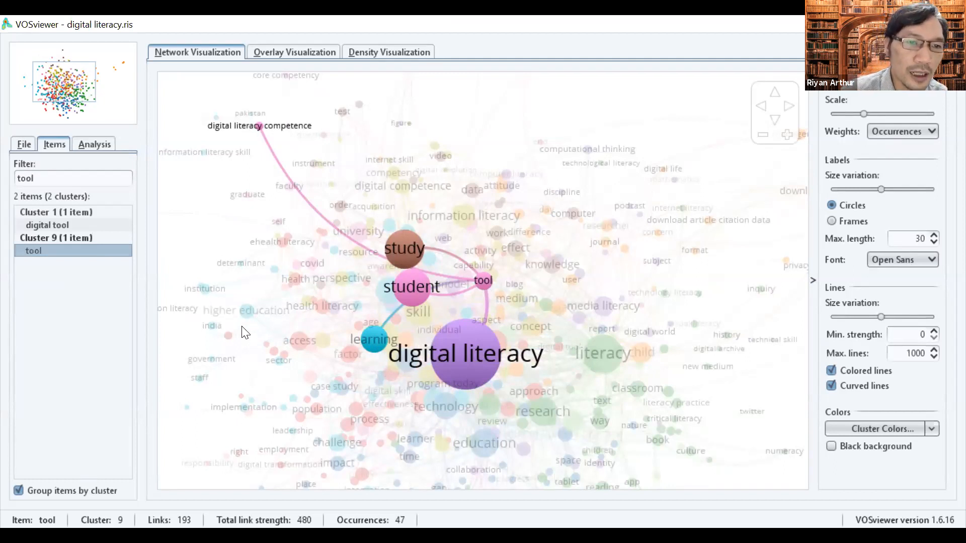
- Examine the links of the terms ehealth, digital health literacy and access at the map's outer edge
{"action": "left_click_drag", "start_coordinate": [382, 322], "coordinate": [468, 308]}
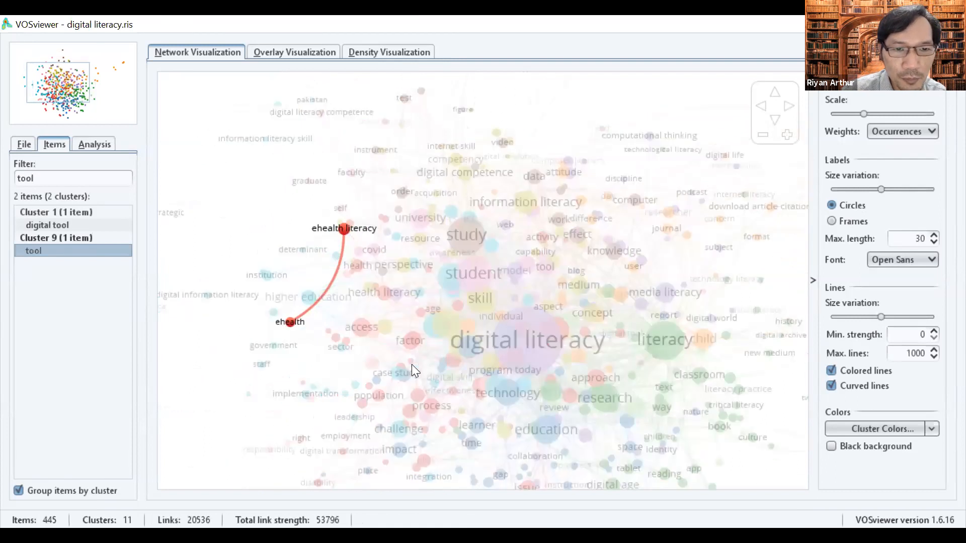
{"action": "left_click_drag", "start_coordinate": [411, 364], "coordinate": [458, 373]}
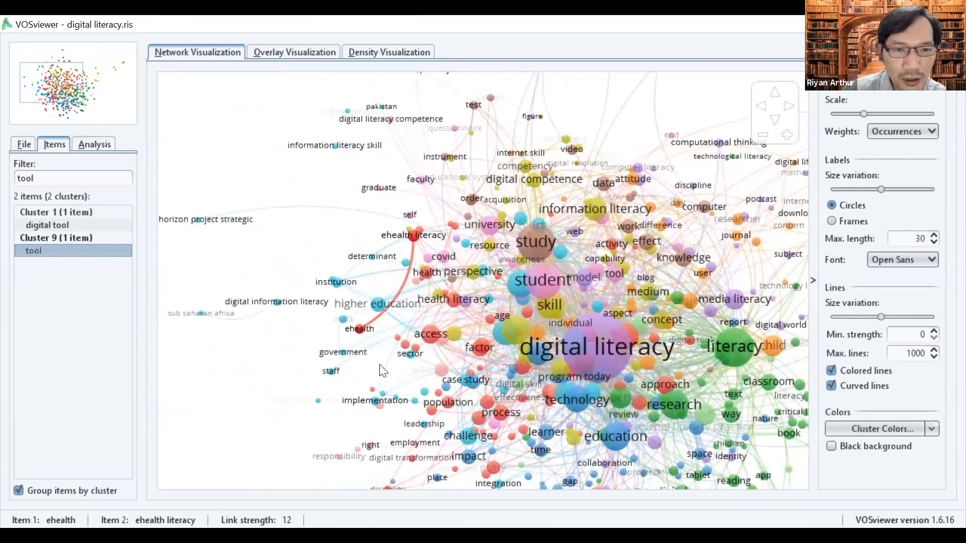
{"action": "left_click_drag", "start_coordinate": [362, 367], "coordinate": [371, 369]}
{"action": "scroll", "coordinate": [371, 375], "scroll_direction": "up", "scroll_amount": 2}
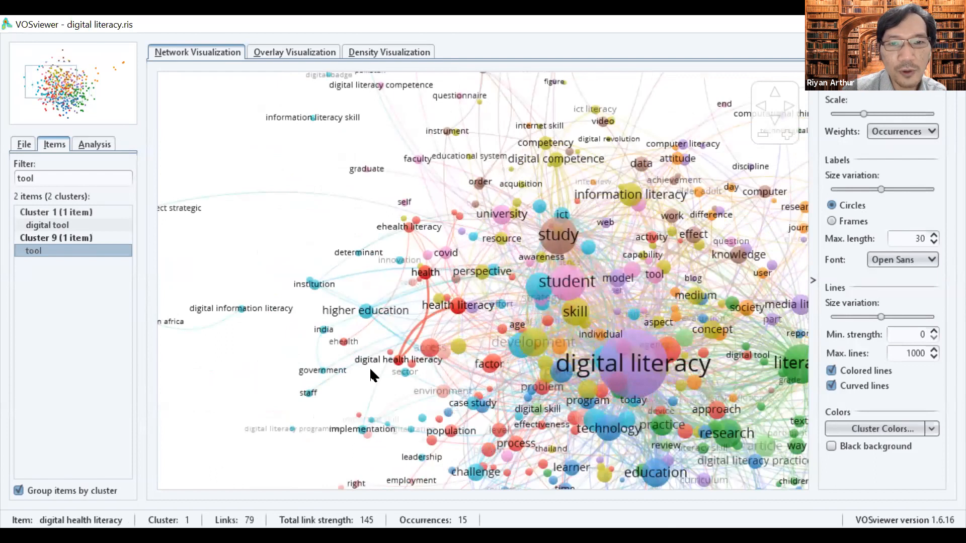
{"action": "scroll", "coordinate": [405, 341], "scroll_direction": "up", "scroll_amount": 1}
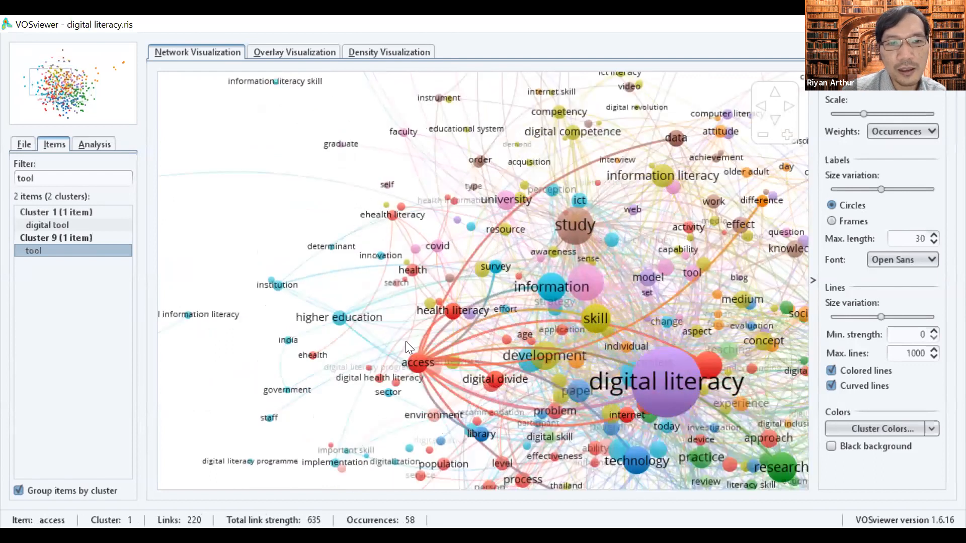
{"action": "scroll", "coordinate": [405, 338], "scroll_direction": "down", "scroll_amount": 1}
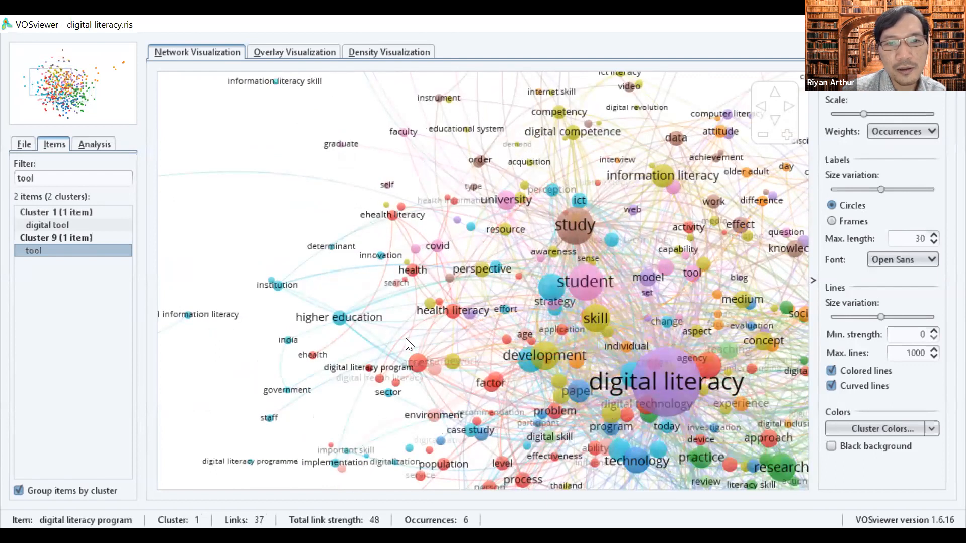
- Highlight the term digital literacy program in the network map to inspect its connections
{"action": "scroll", "coordinate": [406, 338], "scroll_direction": "down", "scroll_amount": 1}
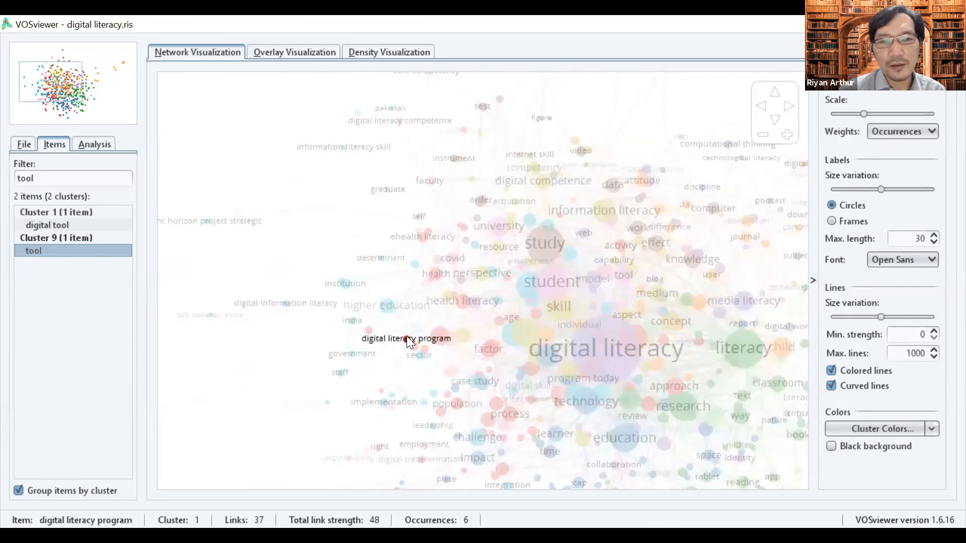
{"action": "scroll", "coordinate": [402, 336], "scroll_direction": "down", "scroll_amount": 2}
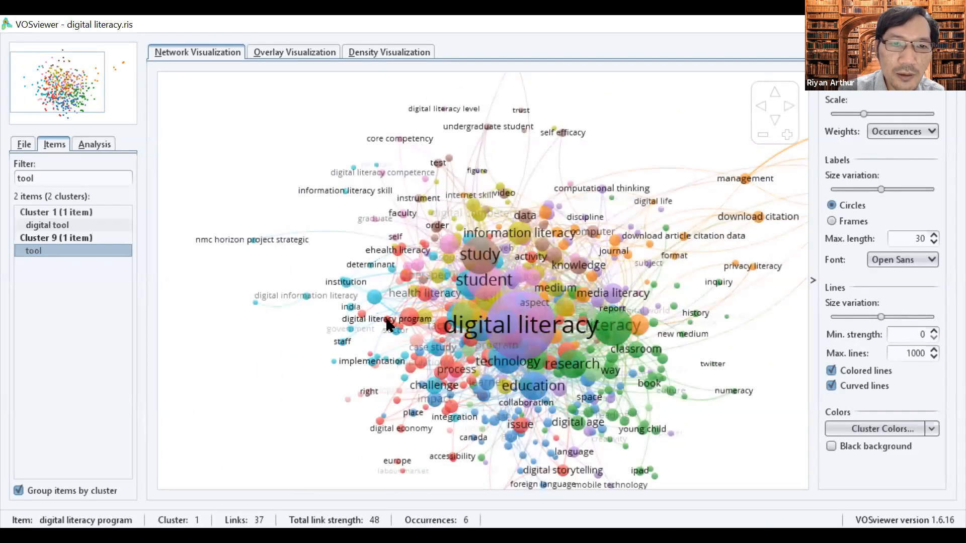
{"action": "left_click", "coordinate": [390, 324]}
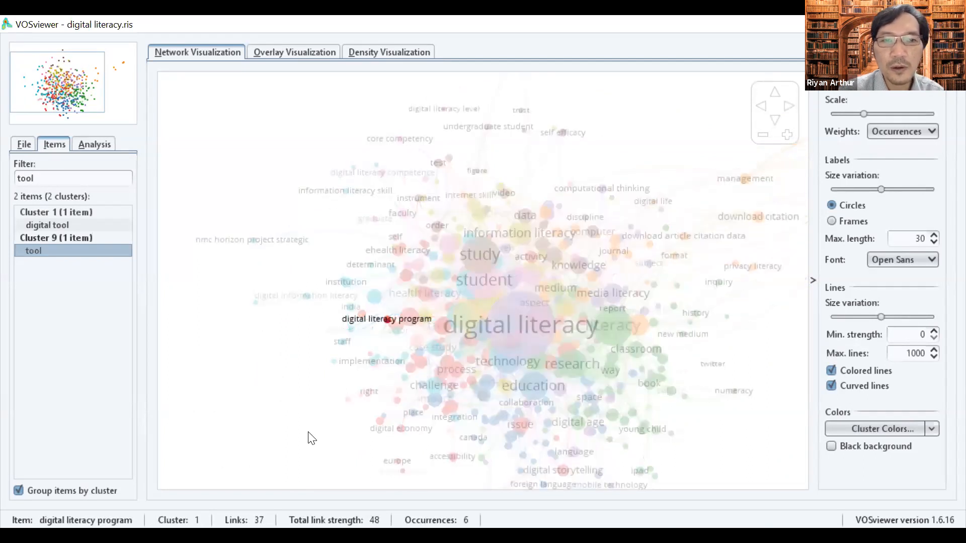
{"action": "left_click", "coordinate": [391, 323]}
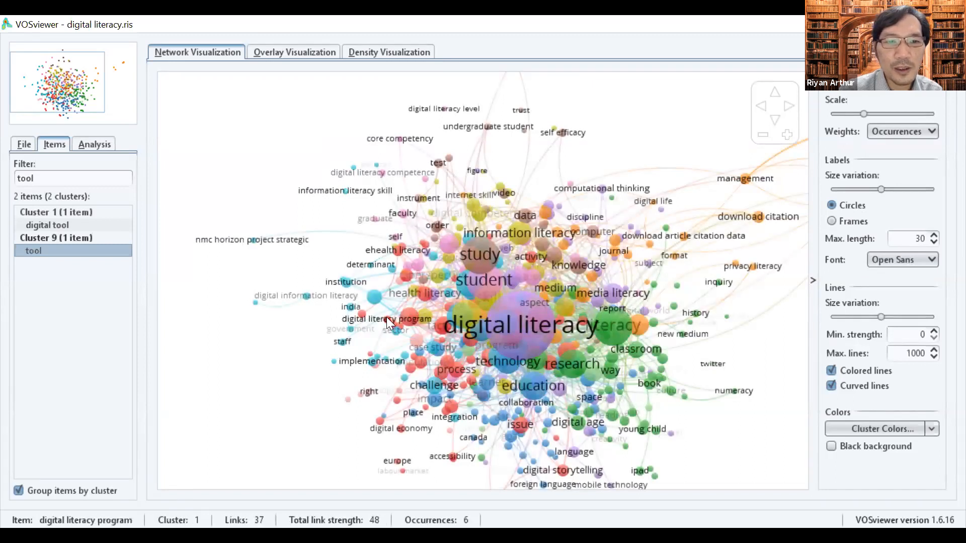
{"action": "left_click", "coordinate": [388, 322]}
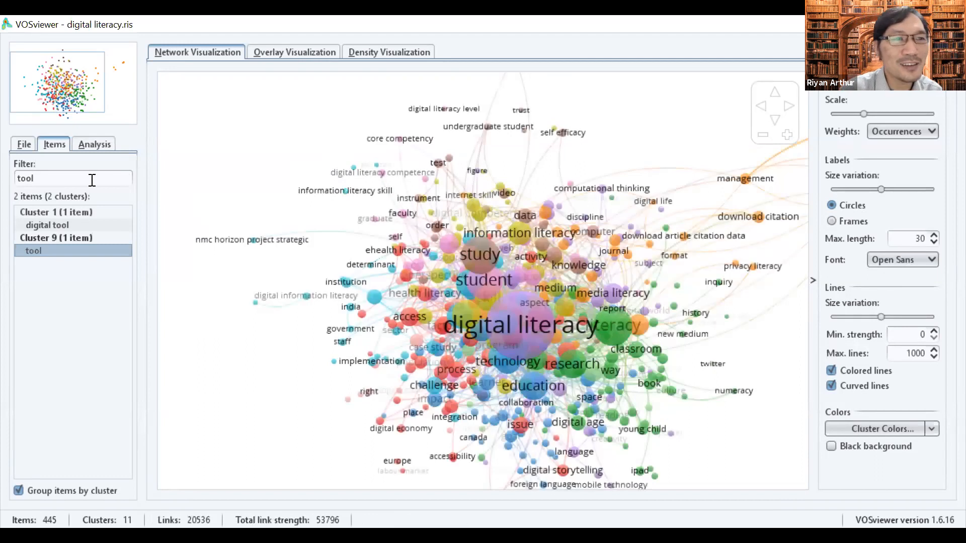
- Clear the item filter to list all terms by cluster again
{"action": "left_click_drag", "start_coordinate": [53, 177], "coordinate": [3, 176]}
{"action": "key", "text": "BackSpace"}
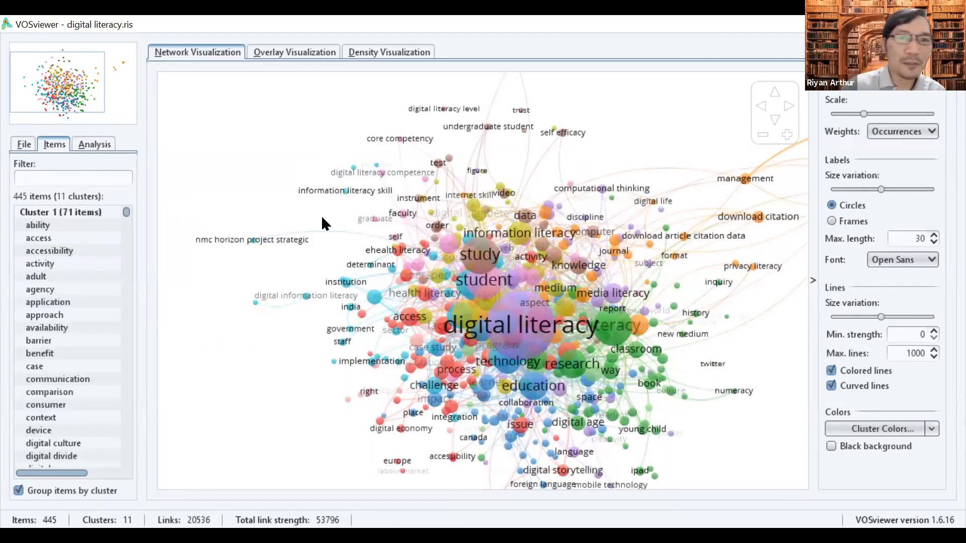
- Examine the digital literacy map up close in the network view and in the overlay view coloured by average publication year
{"action": "scroll", "coordinate": [321, 215], "scroll_direction": "up", "scroll_amount": 1}
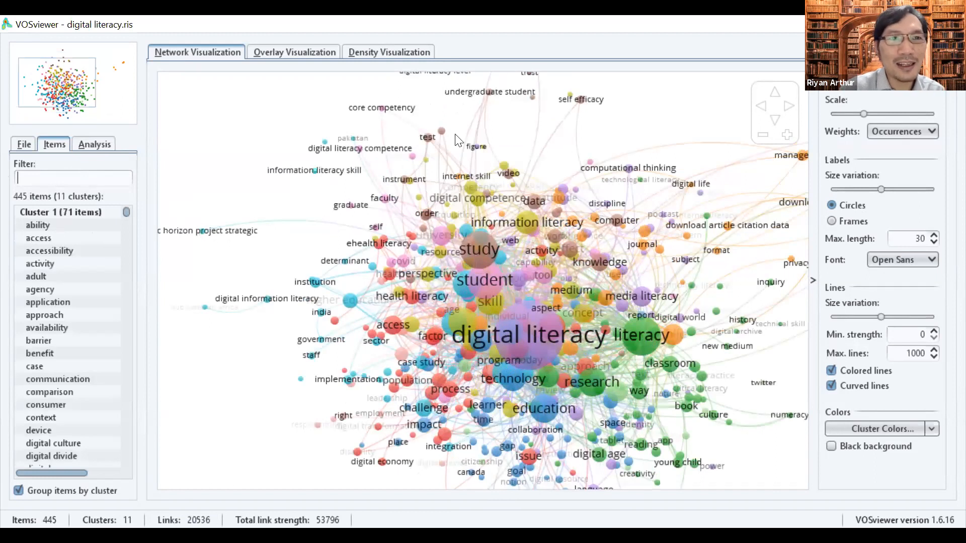
{"action": "scroll", "coordinate": [455, 139], "scroll_direction": "up", "scroll_amount": 1}
{"action": "scroll", "coordinate": [456, 140], "scroll_direction": "down", "scroll_amount": 2}
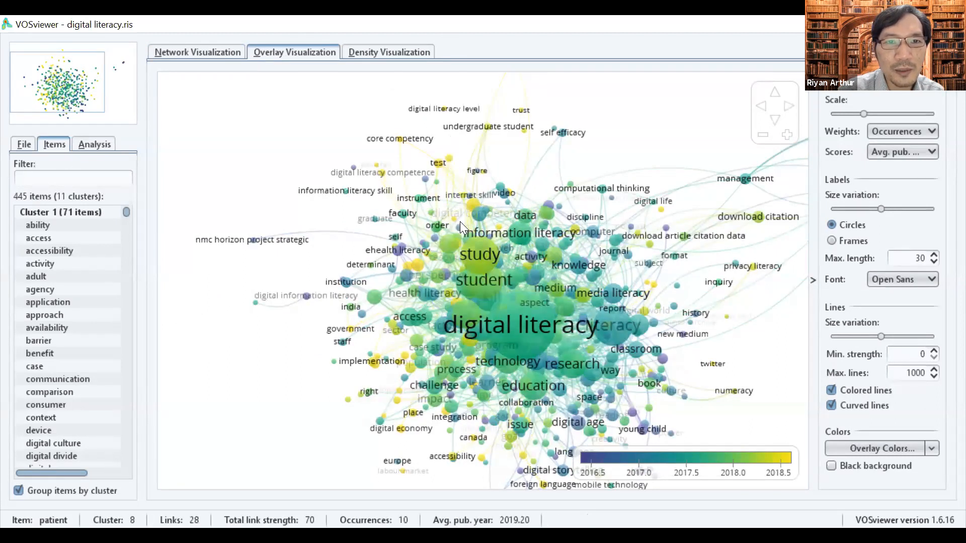
{"action": "scroll", "coordinate": [439, 198], "scroll_direction": "up", "scroll_amount": 2}
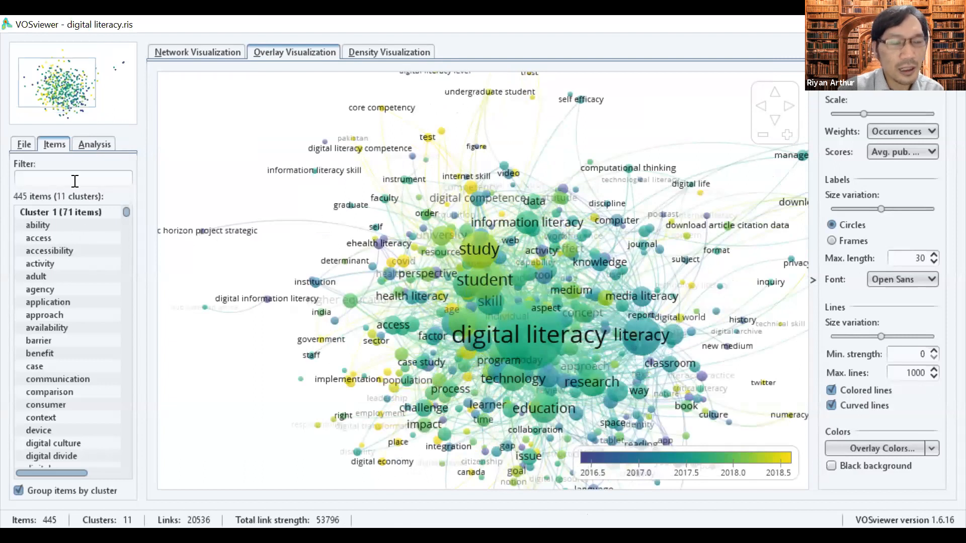
{"action": "scroll", "coordinate": [468, 166], "scroll_direction": "up", "scroll_amount": 1}
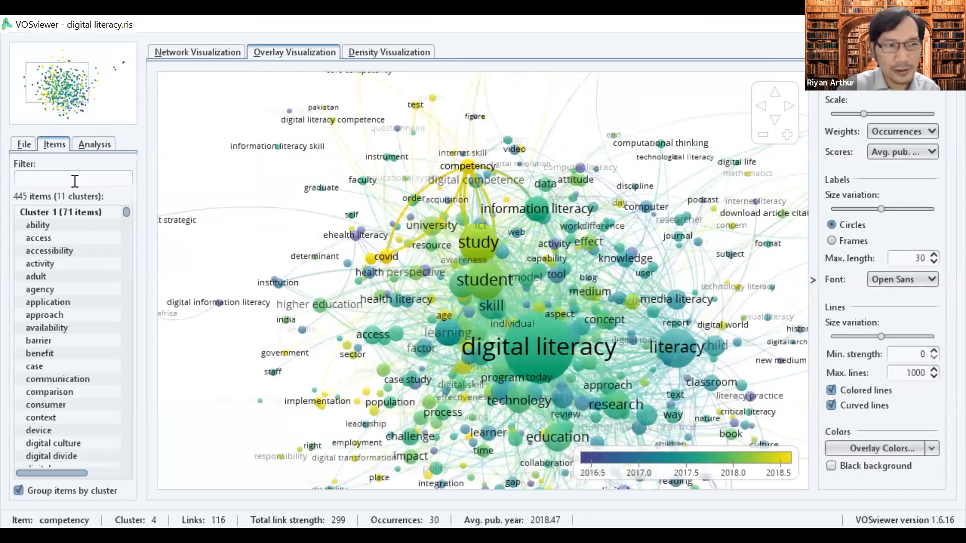
- Filter the items by "test" and locate the term test on the network map
{"action": "left_click", "coordinate": [75, 179]}
{"action": "type", "text": "te"}
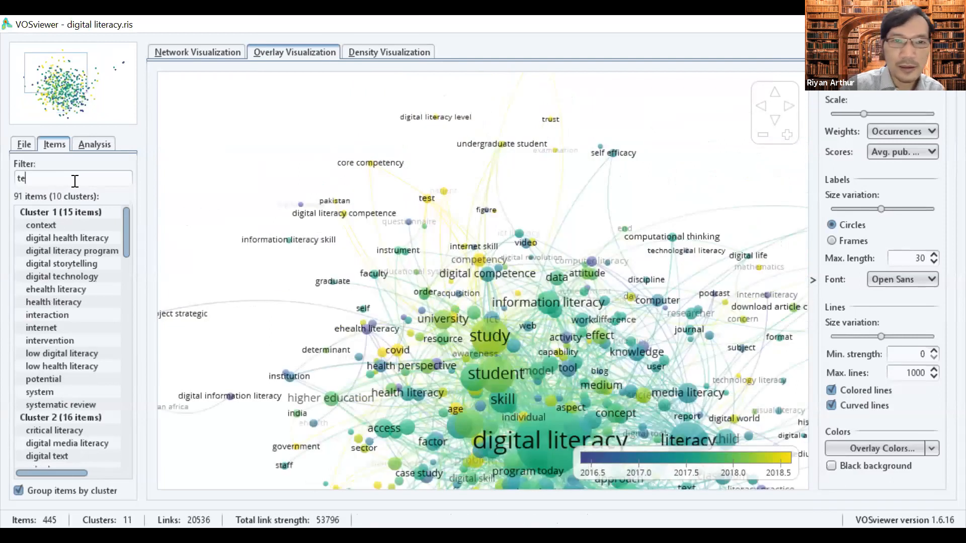
{"action": "type", "text": "st"}
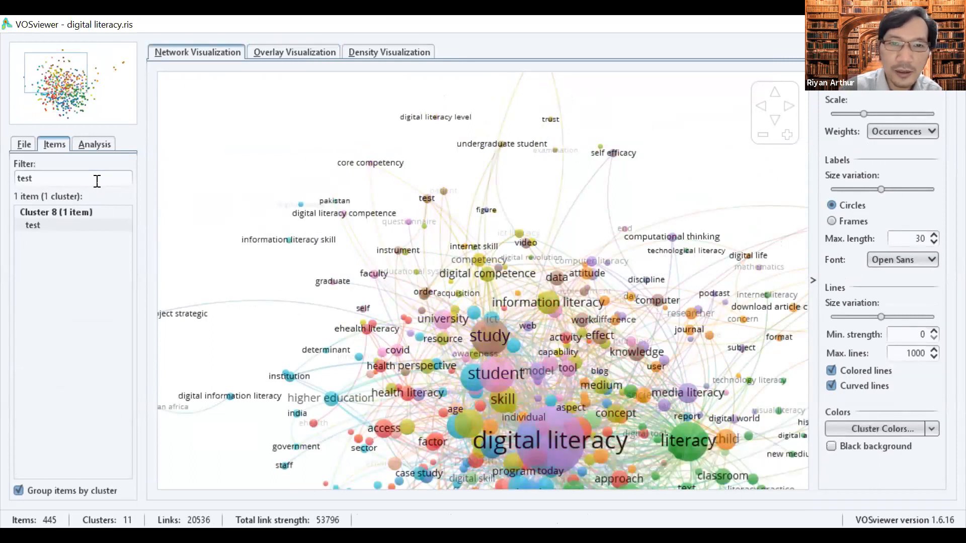
{"action": "left_click", "coordinate": [60, 226]}
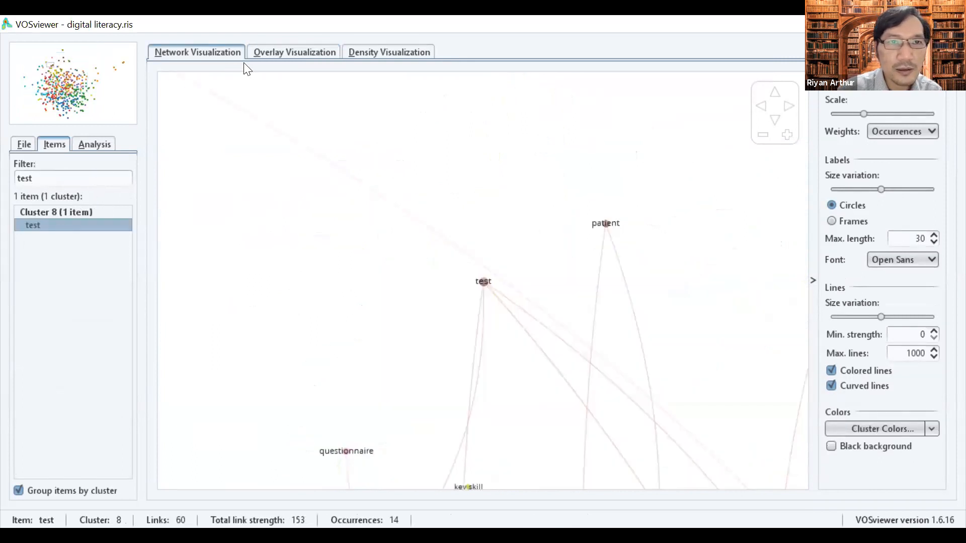
- Show the term test in the overlay visualization and examine its links and the surrounding terms by publication year
{"action": "left_click", "coordinate": [264, 53]}
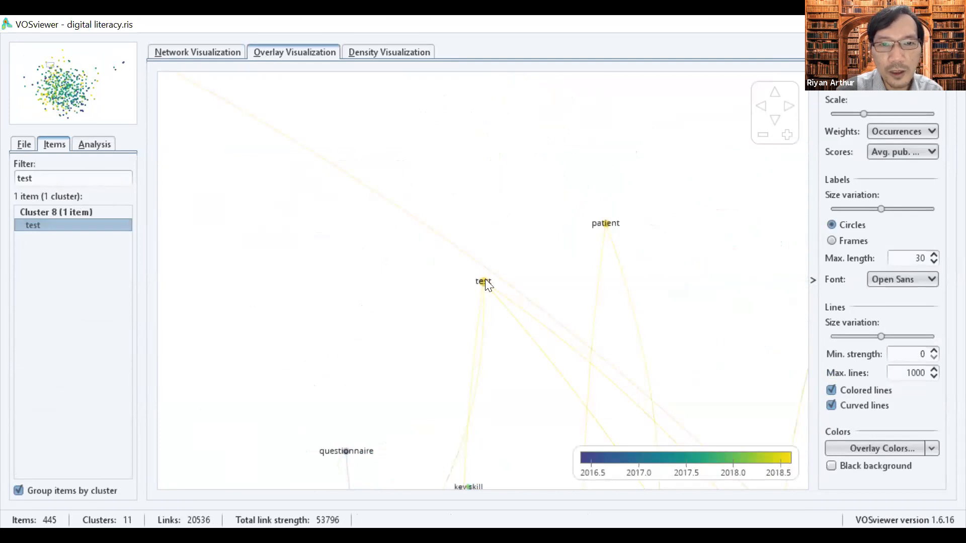
{"action": "mouse_move", "coordinate": [487, 275]}
{"action": "scroll", "coordinate": [486, 276], "scroll_direction": "down", "scroll_amount": 2}
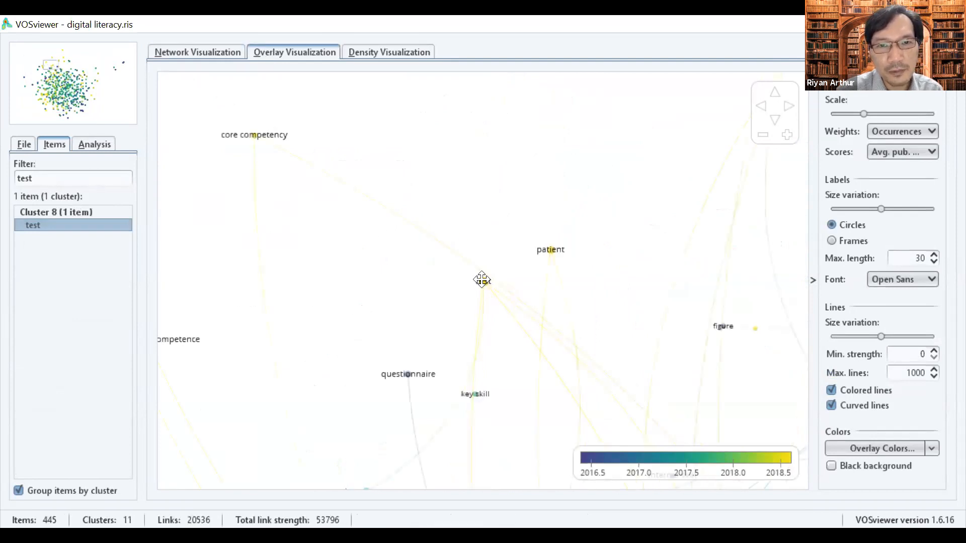
{"action": "scroll", "coordinate": [484, 281], "scroll_direction": "down", "scroll_amount": 2}
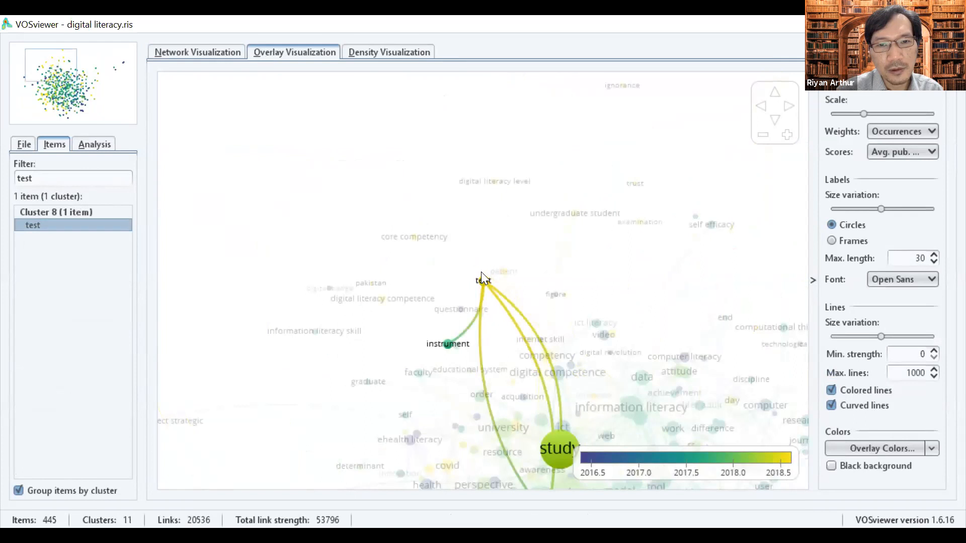
{"action": "scroll", "coordinate": [483, 280], "scroll_direction": "down", "scroll_amount": 3}
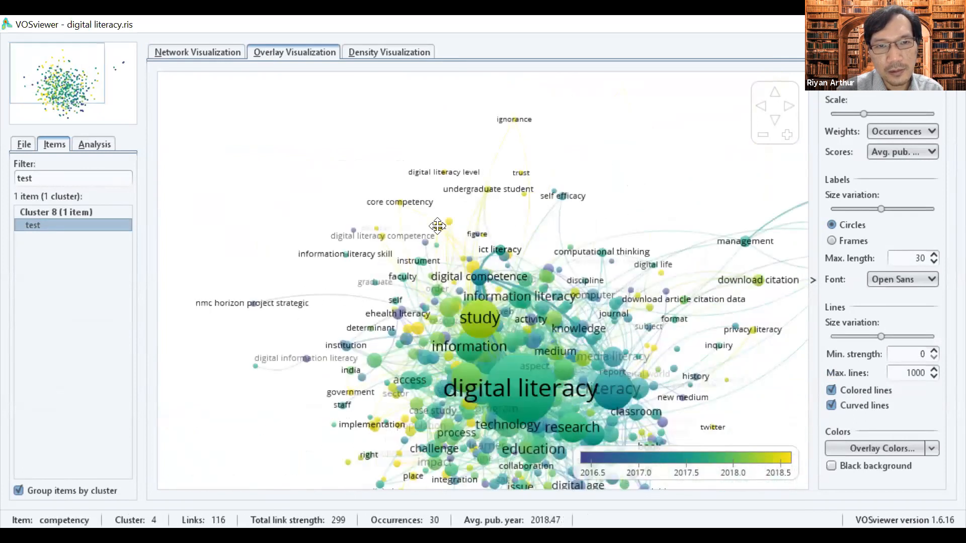
{"action": "mouse_move", "coordinate": [438, 226]}
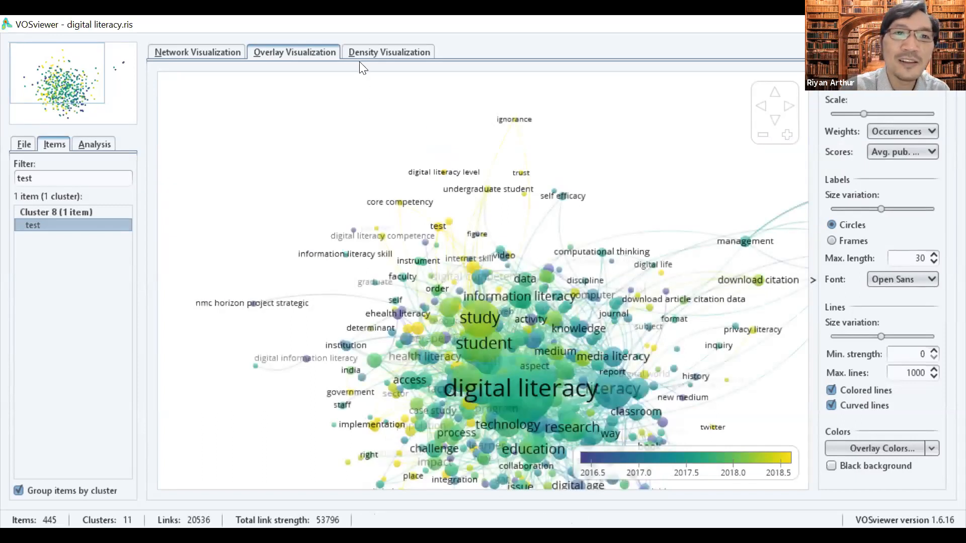
- Display the term map as a density visualization and select the existing item filter text
{"action": "left_click", "coordinate": [361, 52]}
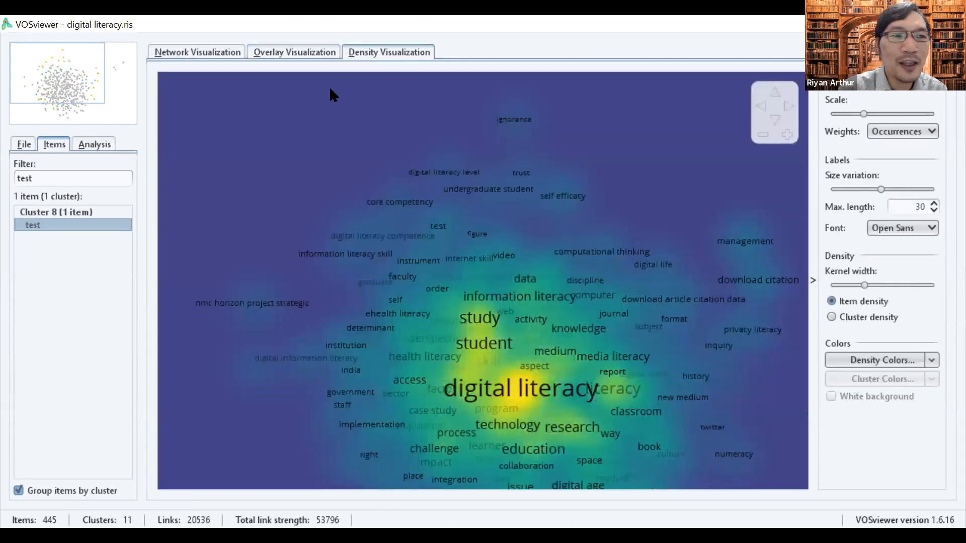
{"action": "double_click", "coordinate": [112, 178]}
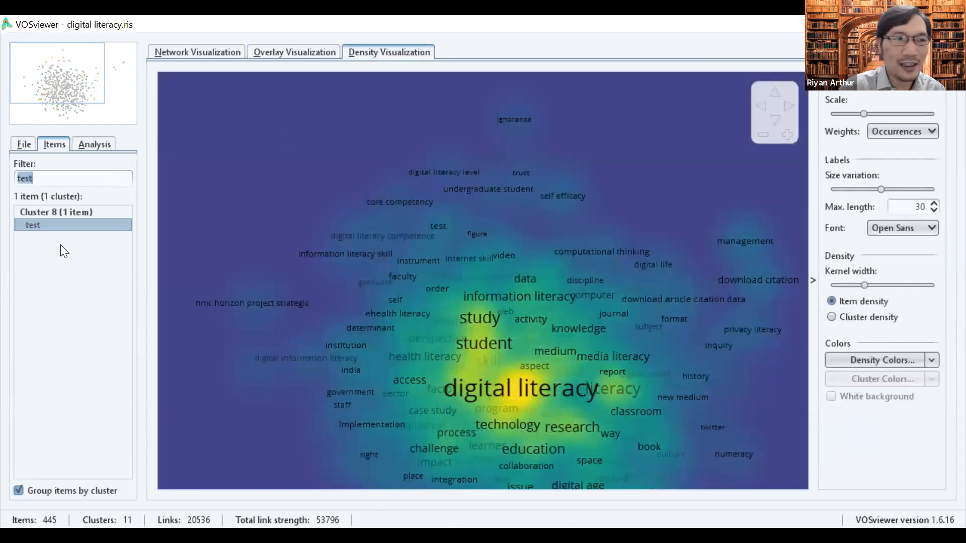
- Locate the item "test" on the density map and examine the terms around it
{"action": "left_click", "coordinate": [57, 229]}
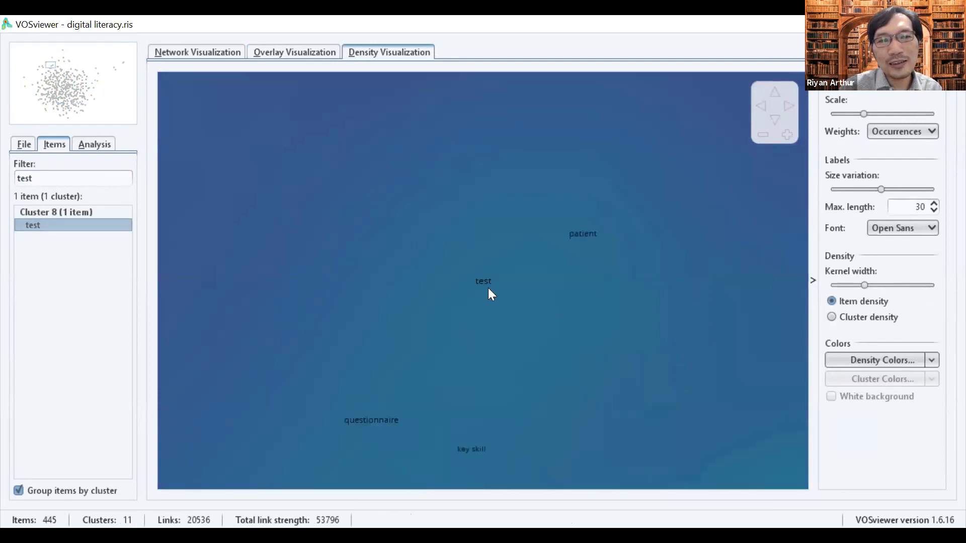
{"action": "scroll", "coordinate": [490, 287], "scroll_direction": "down", "scroll_amount": 3}
{"action": "scroll", "coordinate": [490, 288], "scroll_direction": "down", "scroll_amount": 3}
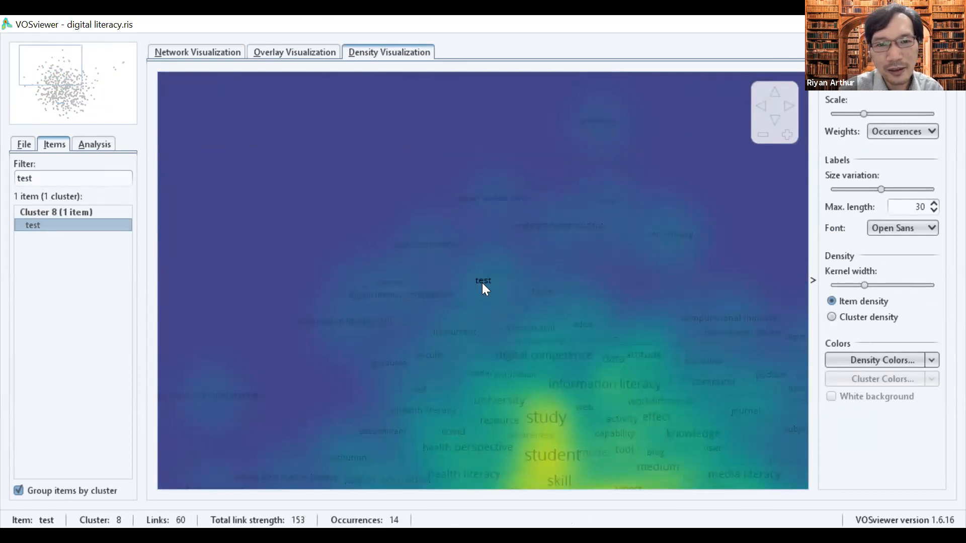
{"action": "scroll", "coordinate": [482, 283], "scroll_direction": "down", "scroll_amount": 3}
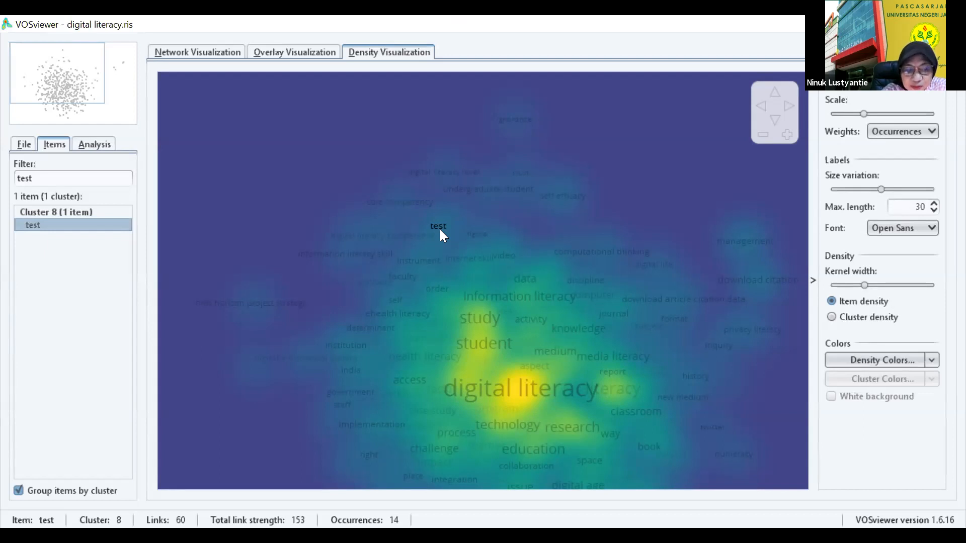
- Filter the items by "conten", locate the item "content" and examine its links in the overlay visualization
{"action": "double_click", "coordinate": [99, 178]}
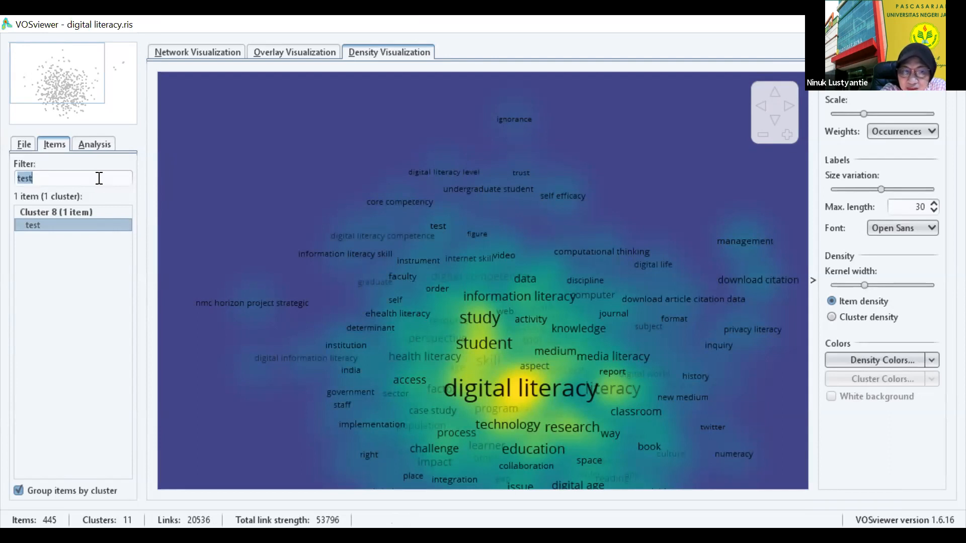
{"action": "type", "text": "conten"}
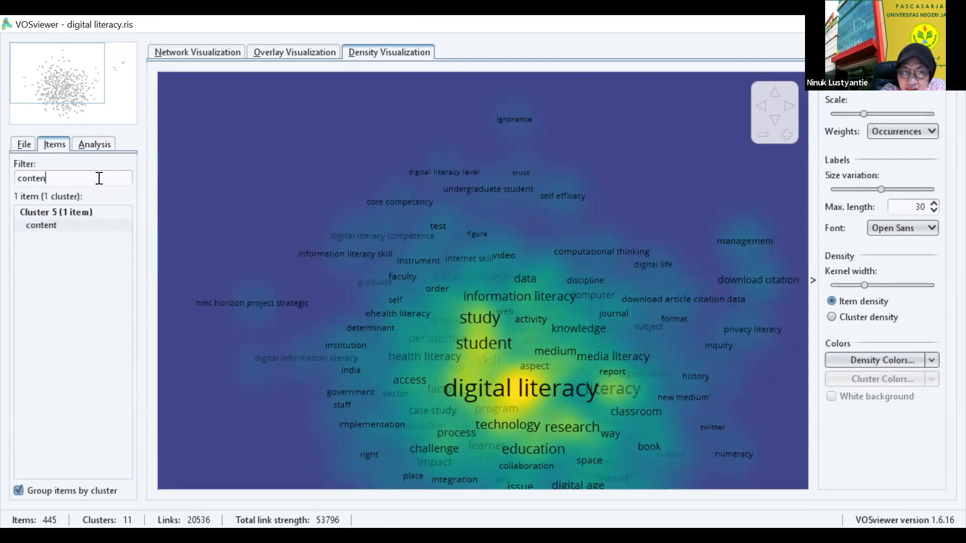
{"action": "left_click", "coordinate": [99, 224]}
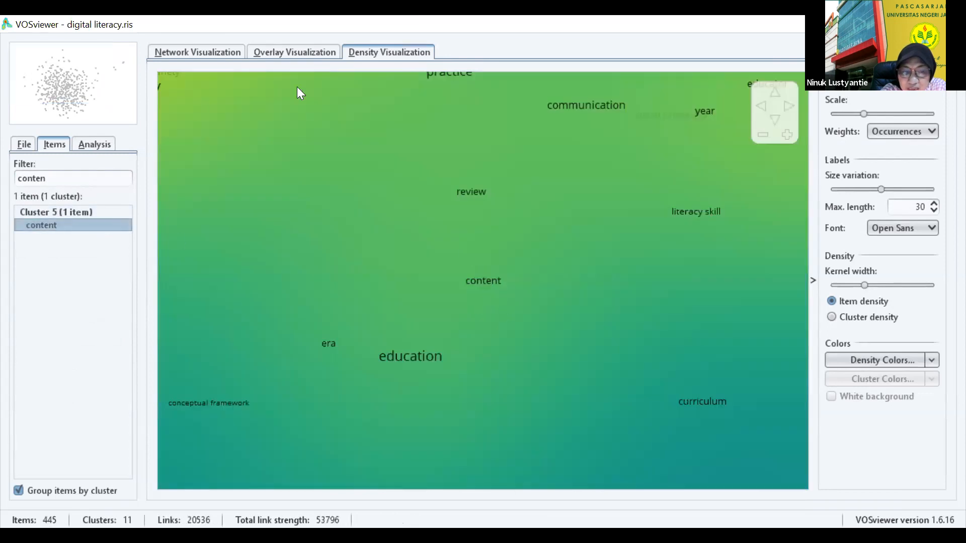
{"action": "left_click", "coordinate": [288, 48]}
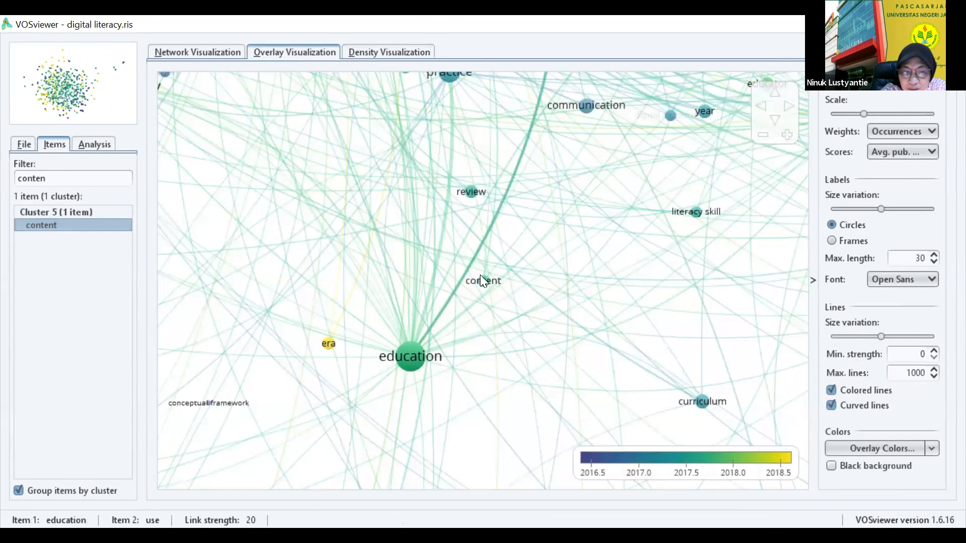
{"action": "scroll", "coordinate": [482, 279], "scroll_direction": "down", "scroll_amount": 3}
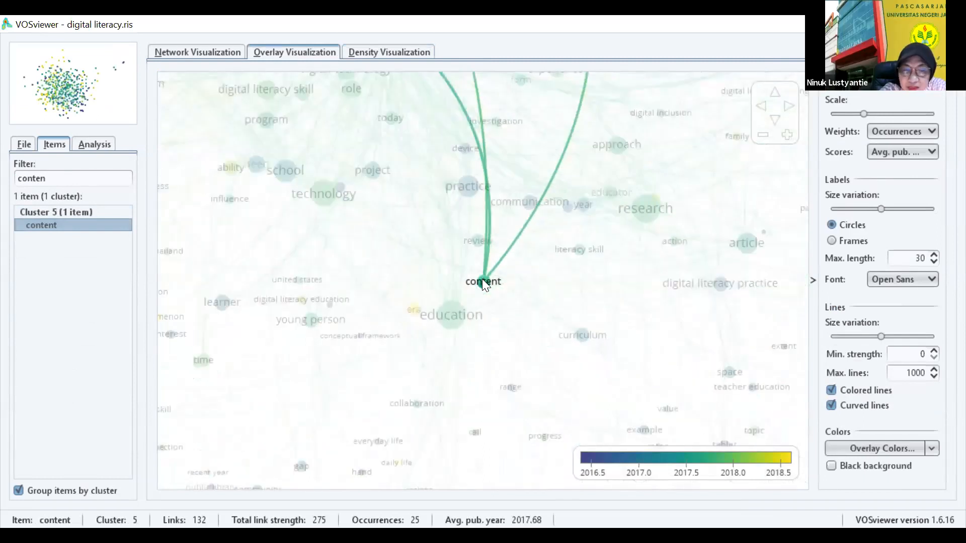
{"action": "scroll", "coordinate": [482, 279], "scroll_direction": "down", "scroll_amount": 5}
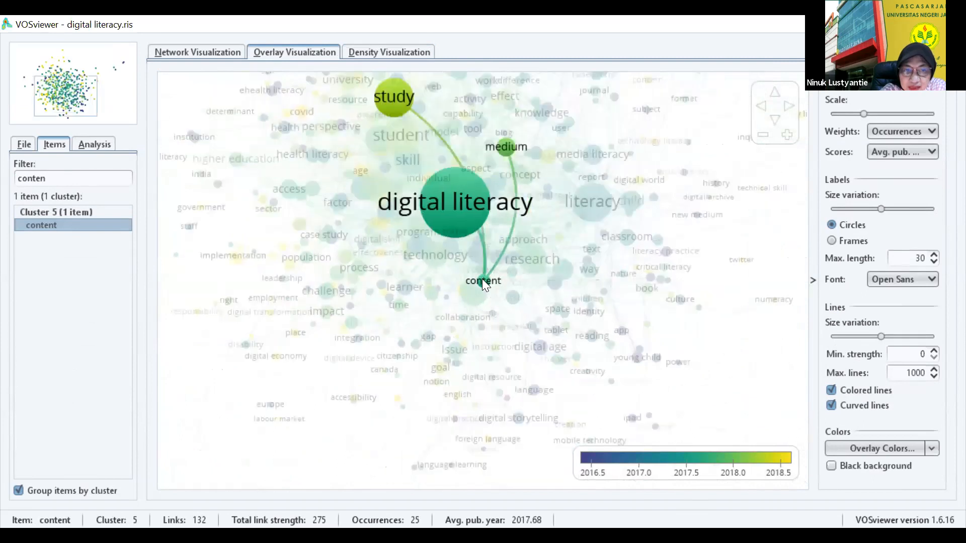
{"action": "scroll", "coordinate": [482, 279], "scroll_direction": "down", "scroll_amount": 1}
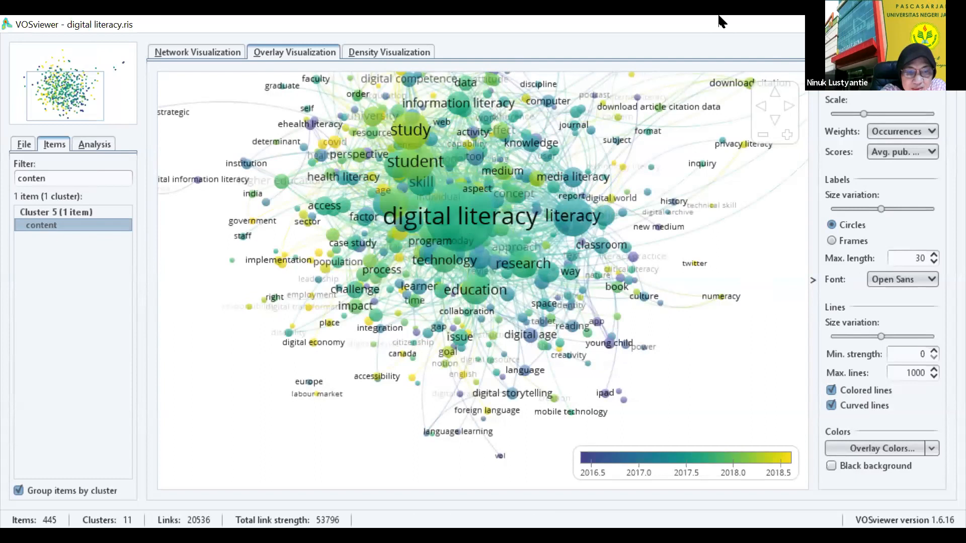
- Switch to Publish or Perish, clear the author from the Google Scholar search and set the keywords to "reading comprehension"
{"action": "left_click", "coordinate": [918, 24]}
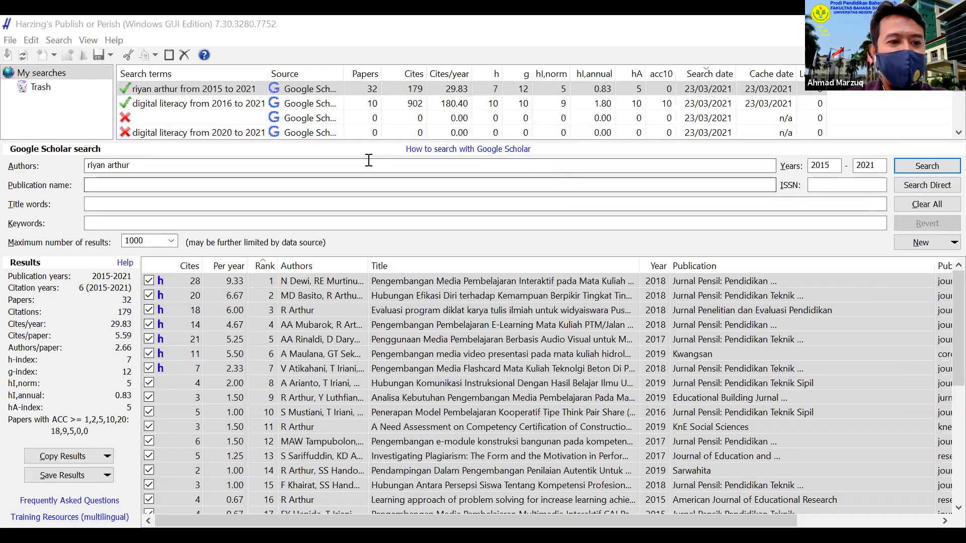
{"action": "triple_click", "coordinate": [367, 159]}
{"action": "key", "text": "BackSpace"}
{"action": "left_click", "coordinate": [133, 224]}
{"action": "type", "text": "readi"}
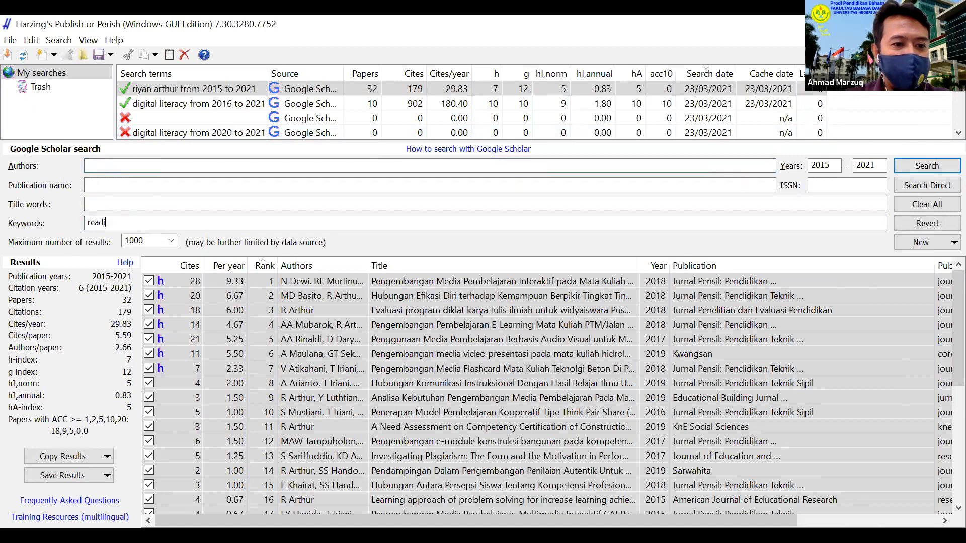
{"action": "type", "text": "ng comprehension"}
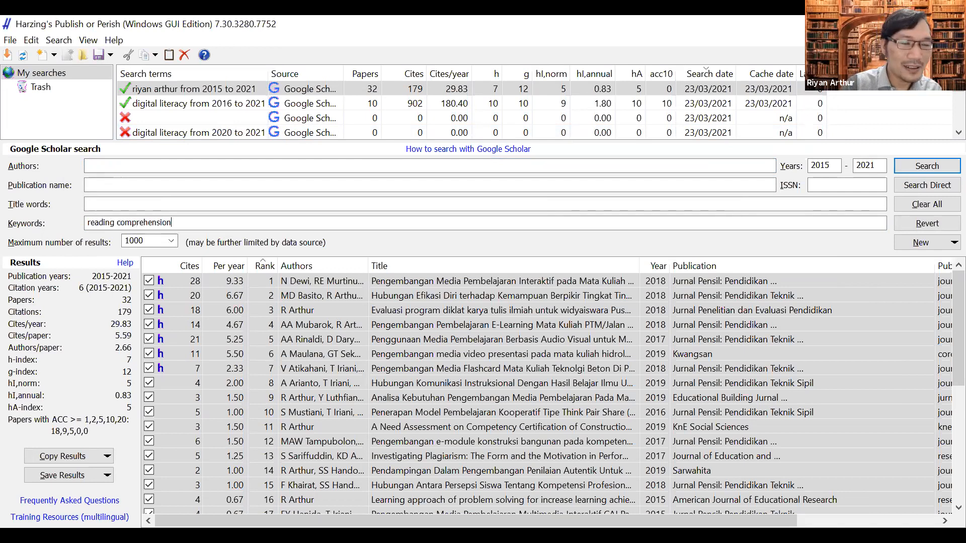
- Limit the search to a maximum of 100 results, set the start year to 2018 and run it
{"action": "left_click", "coordinate": [171, 241]}
{"action": "left_click", "coordinate": [154, 277]}
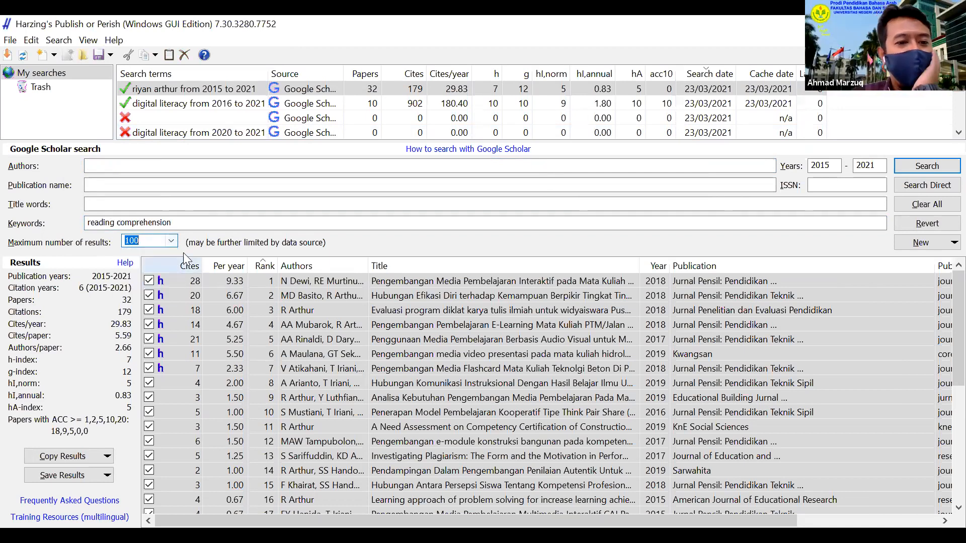
{"action": "double_click", "coordinate": [825, 166]}
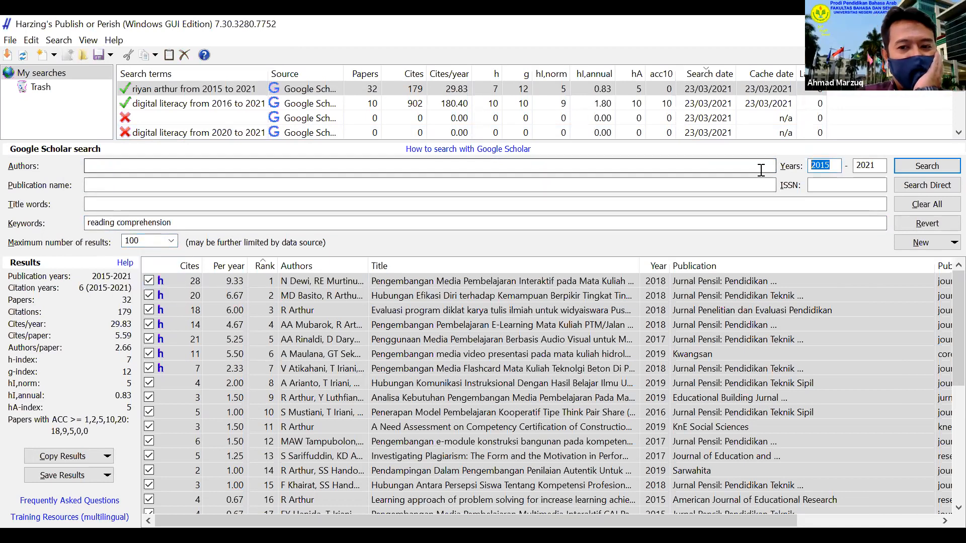
{"action": "type", "text": "2"}
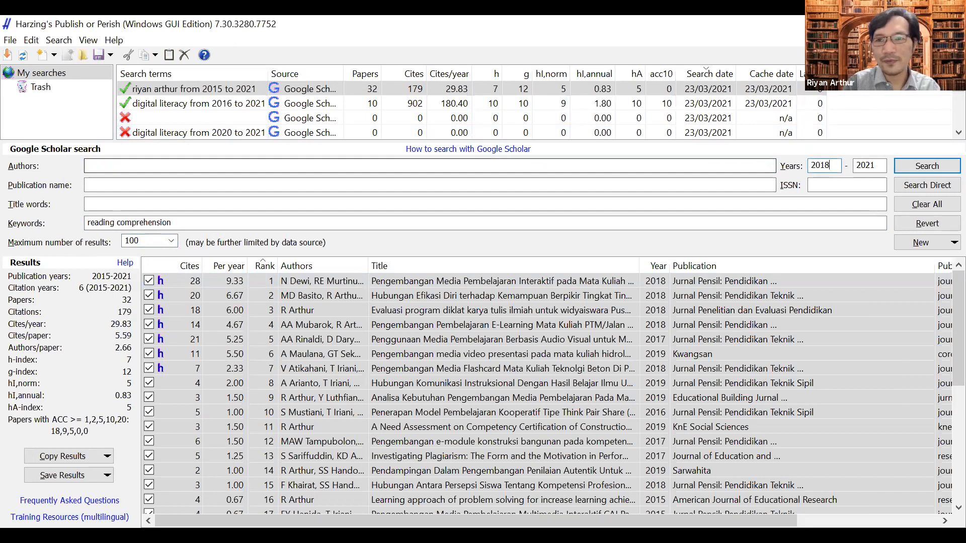
{"action": "key", "text": "Return"}
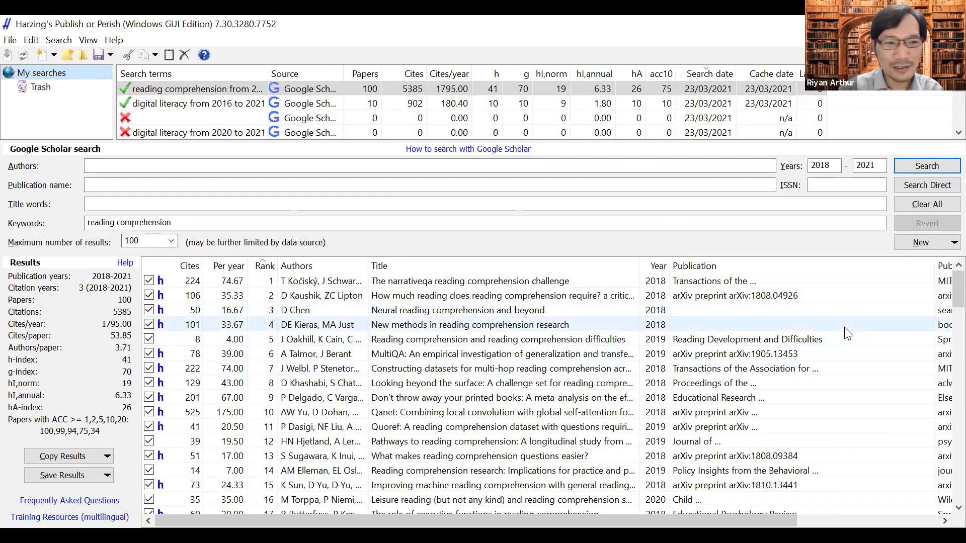
- Look through the papers found for "reading comprehension", checking their citations, titles and publications
{"action": "scroll", "coordinate": [849, 333], "scroll_direction": "down", "scroll_amount": 1}
{"action": "scroll", "coordinate": [849, 333], "scroll_direction": "down", "scroll_amount": 1}
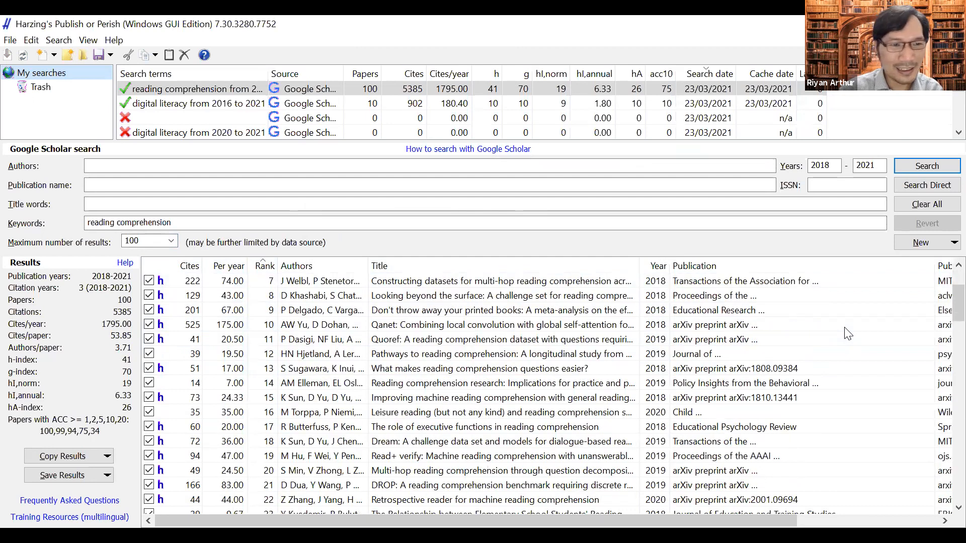
{"action": "scroll", "coordinate": [849, 334], "scroll_direction": "down", "scroll_amount": 1}
{"action": "scroll", "coordinate": [211, 313], "scroll_direction": "down", "scroll_amount": 1}
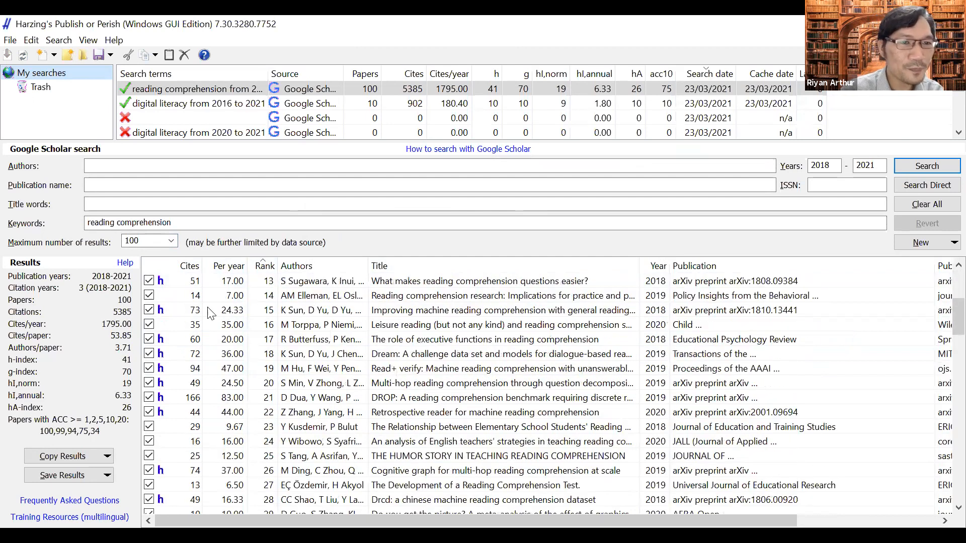
{"action": "scroll", "coordinate": [174, 289], "scroll_direction": "down", "scroll_amount": 1}
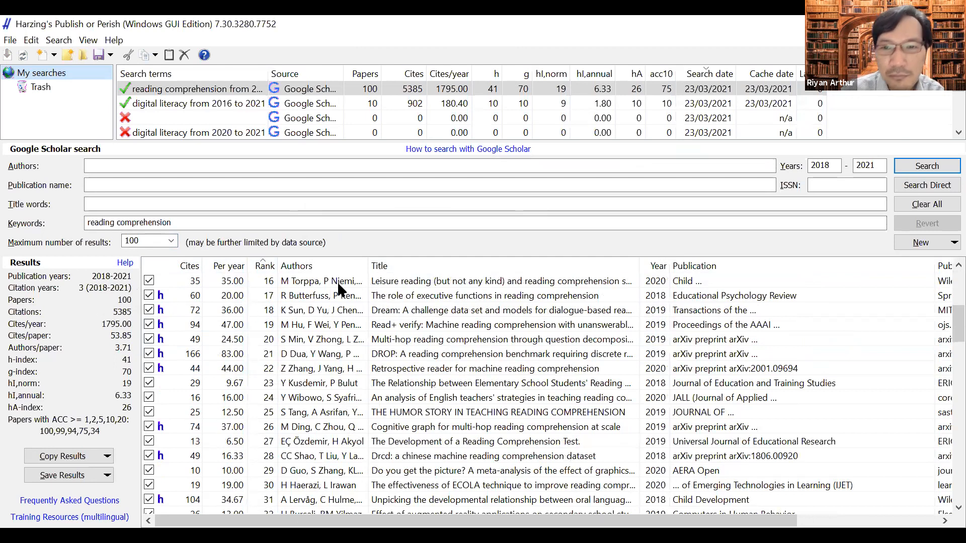
{"action": "scroll", "coordinate": [337, 282], "scroll_direction": "up", "scroll_amount": 5}
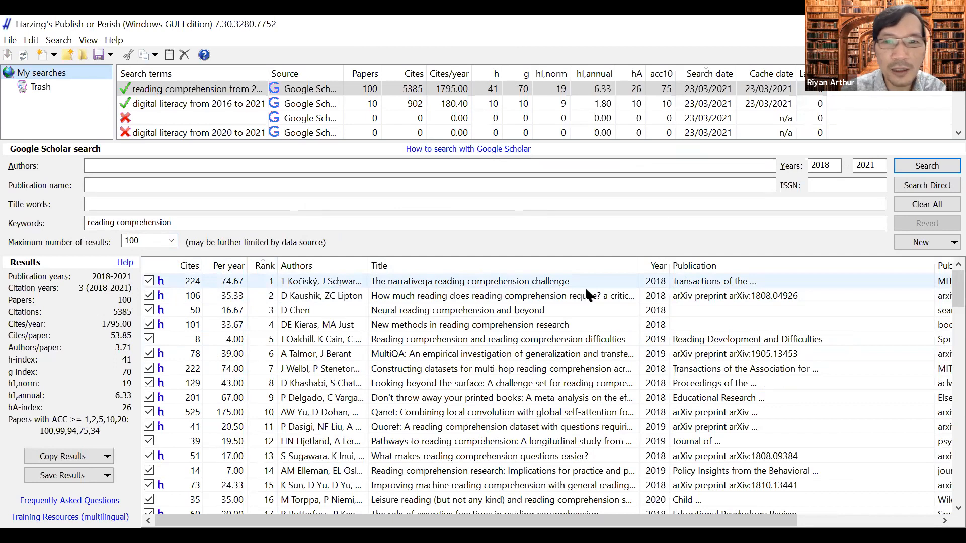
- Open the top-ranked paper, "The narrativeqa reading comprehension challenge", in the browser and read its details and abstract
{"action": "left_click", "coordinate": [495, 284]}
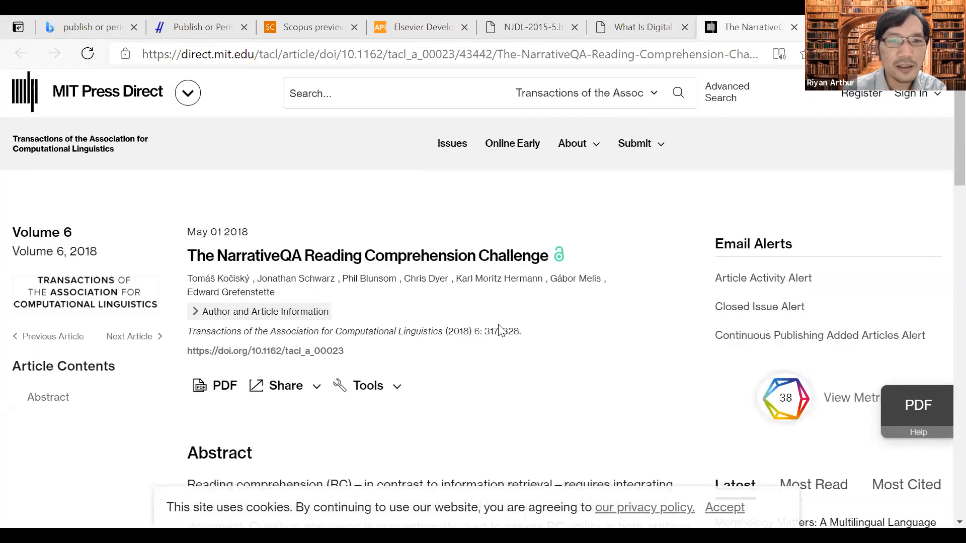
{"action": "scroll", "coordinate": [500, 330], "scroll_direction": "down", "scroll_amount": 2}
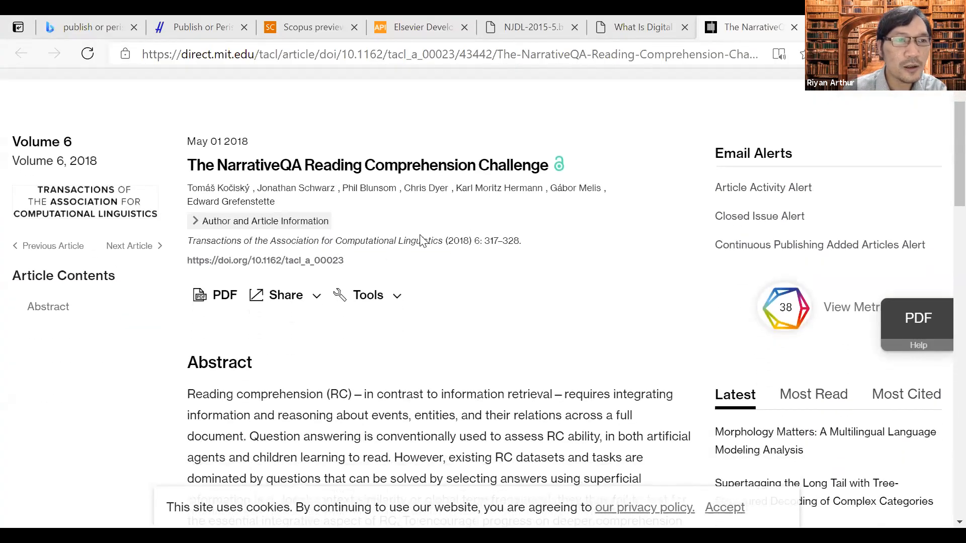
{"action": "scroll", "coordinate": [422, 240], "scroll_direction": "down", "scroll_amount": 2}
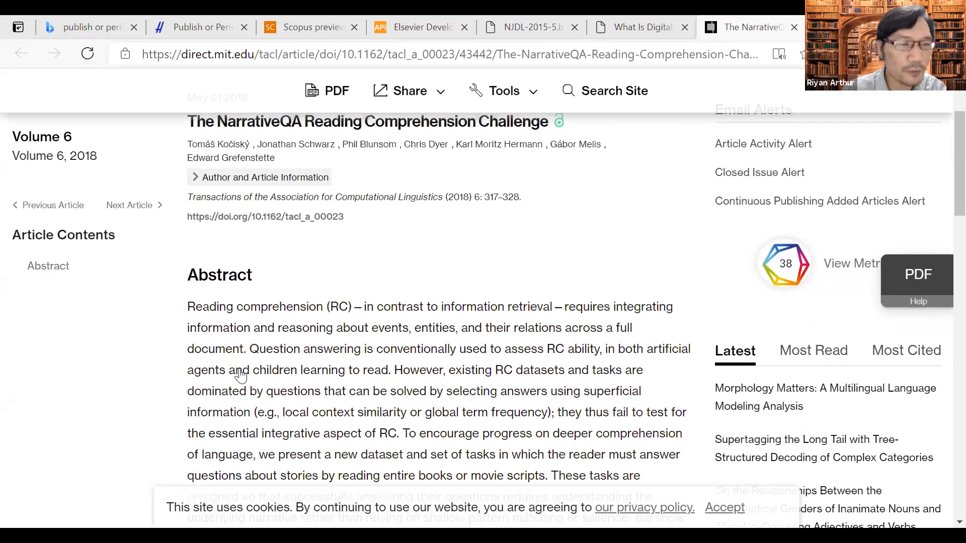
{"action": "scroll", "coordinate": [241, 375], "scroll_direction": "up", "scroll_amount": 3}
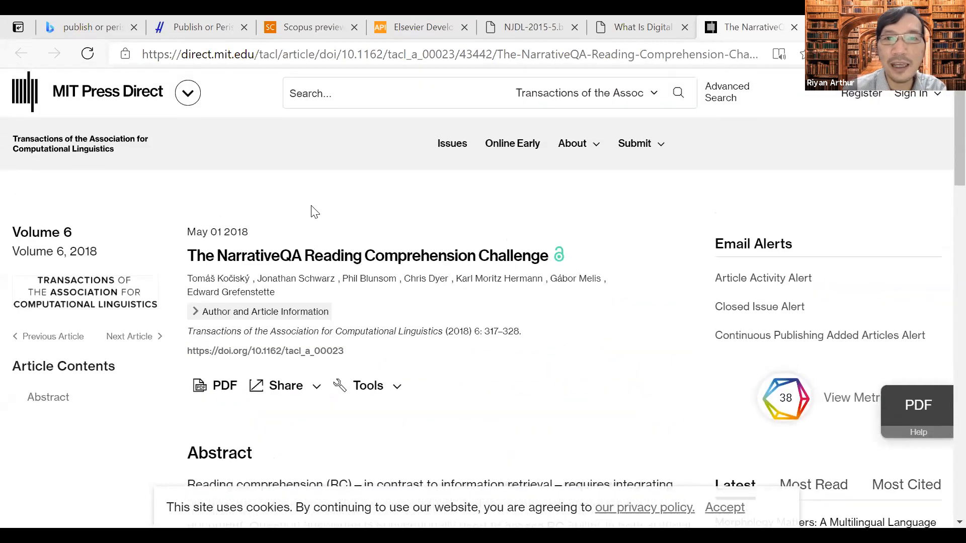
{"action": "scroll", "coordinate": [281, 237], "scroll_direction": "down", "scroll_amount": 2}
{"action": "scroll", "coordinate": [204, 208], "scroll_direction": "up", "scroll_amount": 2}
{"action": "scroll", "coordinate": [222, 208], "scroll_direction": "down", "scroll_amount": 2}
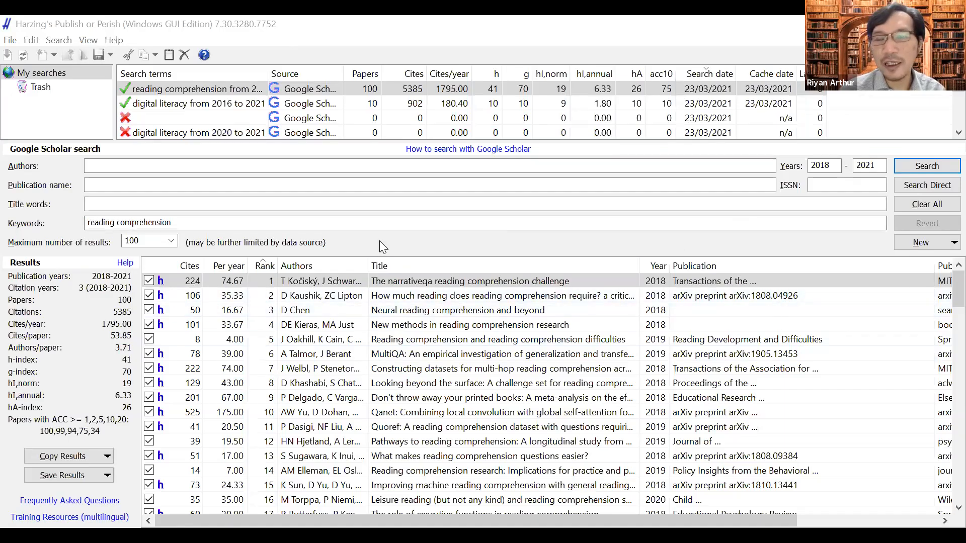
- Back in Publish or Perish, save the search results in RIS/RefManager format as ReadCom in the Documents folder
{"action": "left_click", "coordinate": [107, 477]}
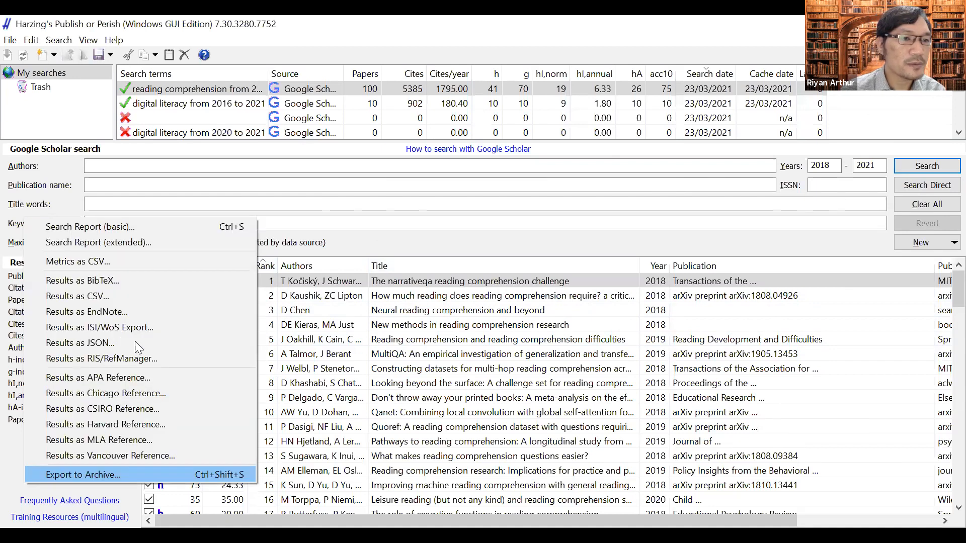
{"action": "left_click", "coordinate": [140, 354]}
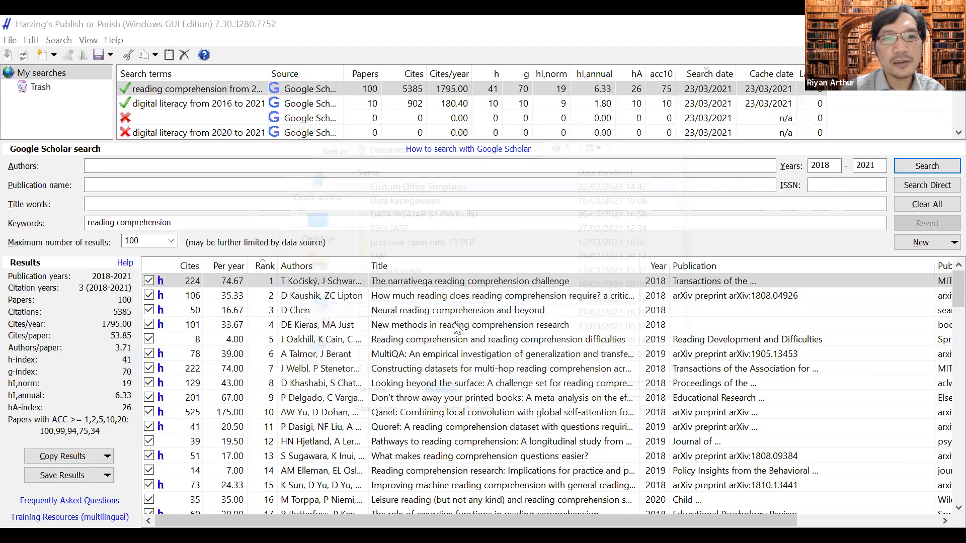
{"action": "type", "text": "ReadCom"}
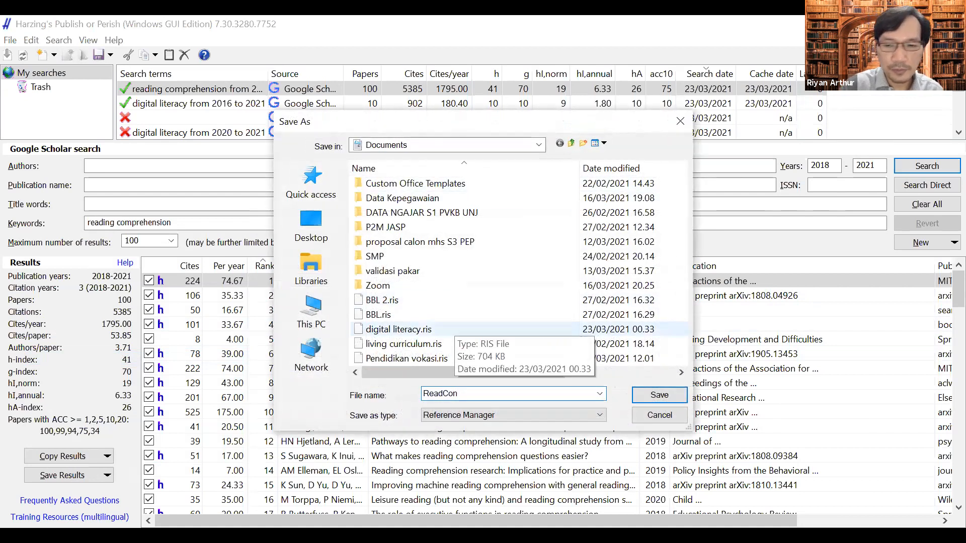
{"action": "left_click", "coordinate": [640, 392]}
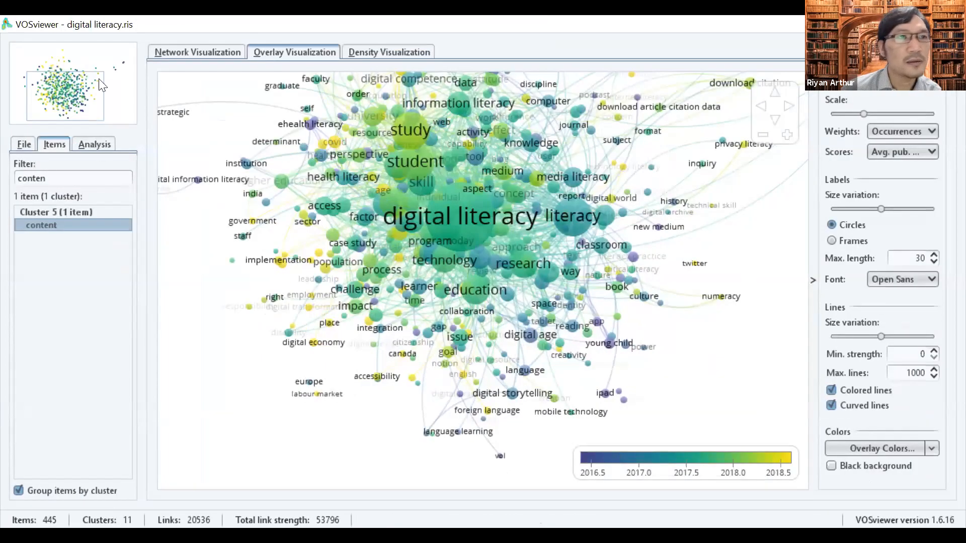
- Switch to VOSviewer and start a new map based on text data read from reference manager files
{"action": "left_click", "coordinate": [20, 145]}
{"action": "left_click", "coordinate": [89, 175]}
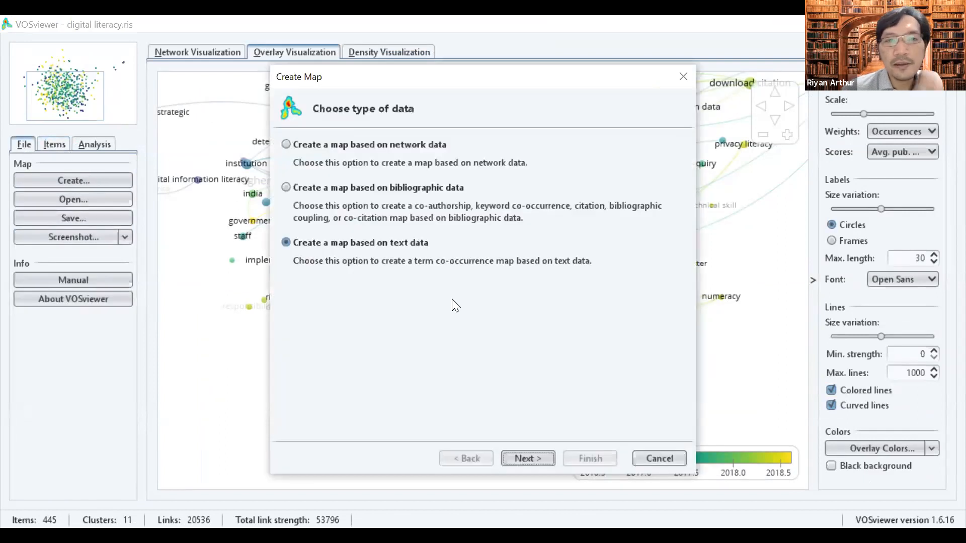
{"action": "left_click", "coordinate": [528, 458]}
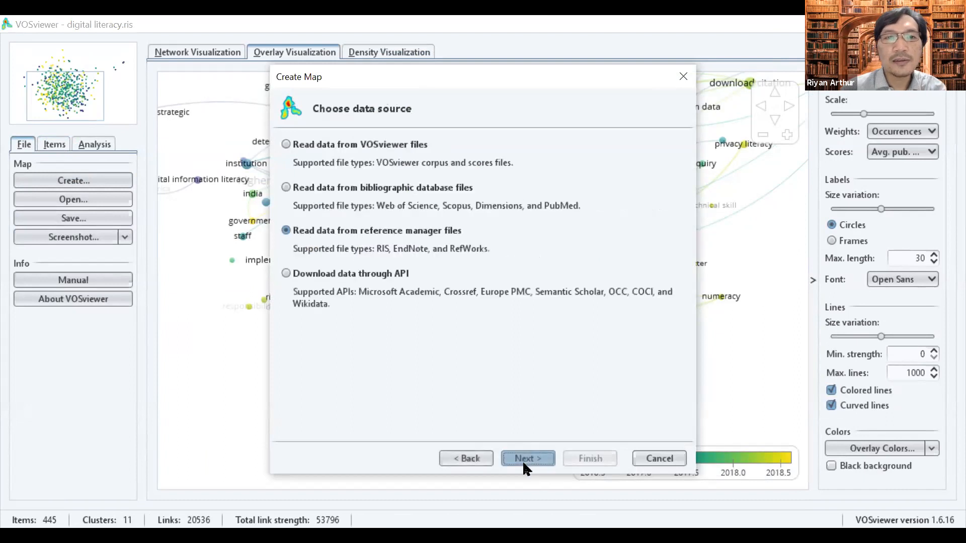
{"action": "left_click", "coordinate": [539, 457]}
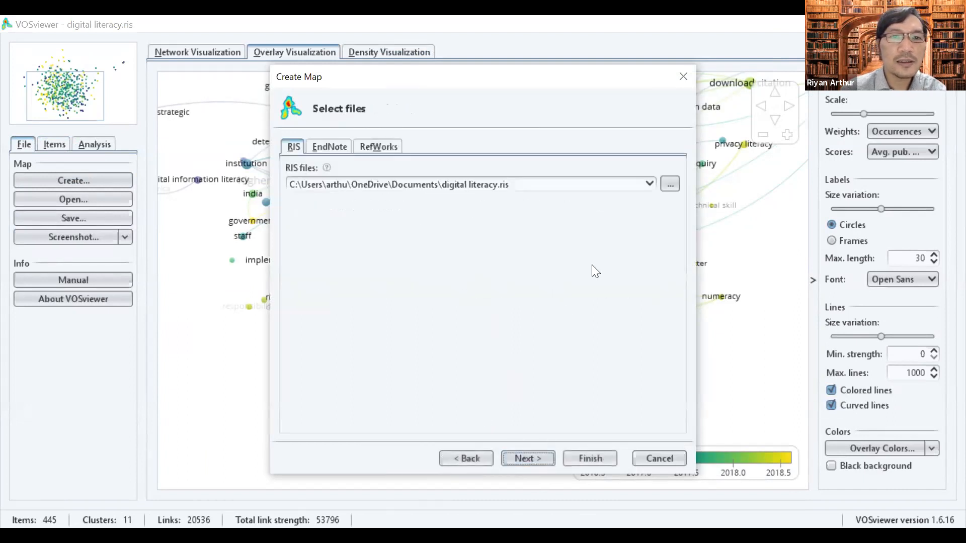
- Choose ReadCom.ris from the Documents folder as the map's RIS source file and continue to the field selection
{"action": "left_click", "coordinate": [666, 184]}
{"action": "left_click", "coordinate": [491, 251]}
{"action": "left_click", "coordinate": [584, 390]}
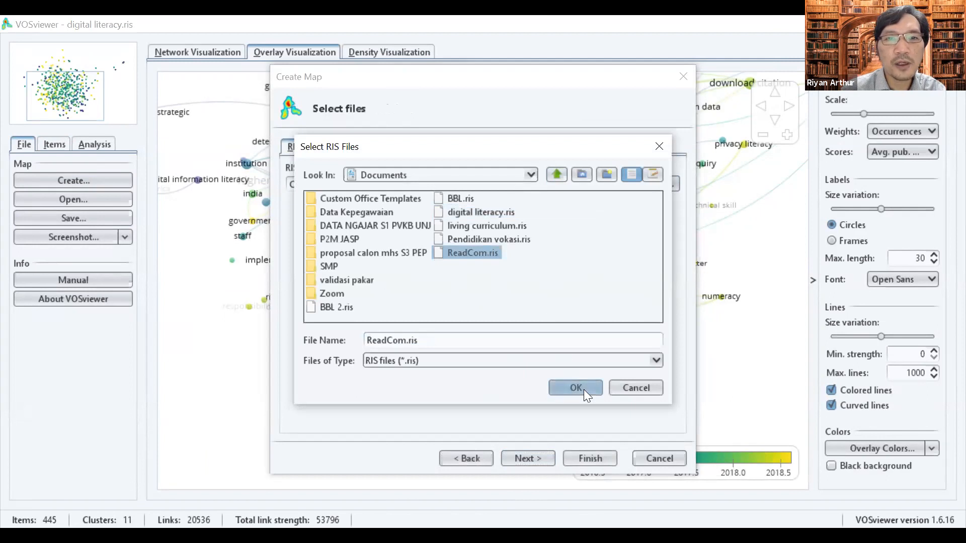
{"action": "left_click", "coordinate": [535, 456]}
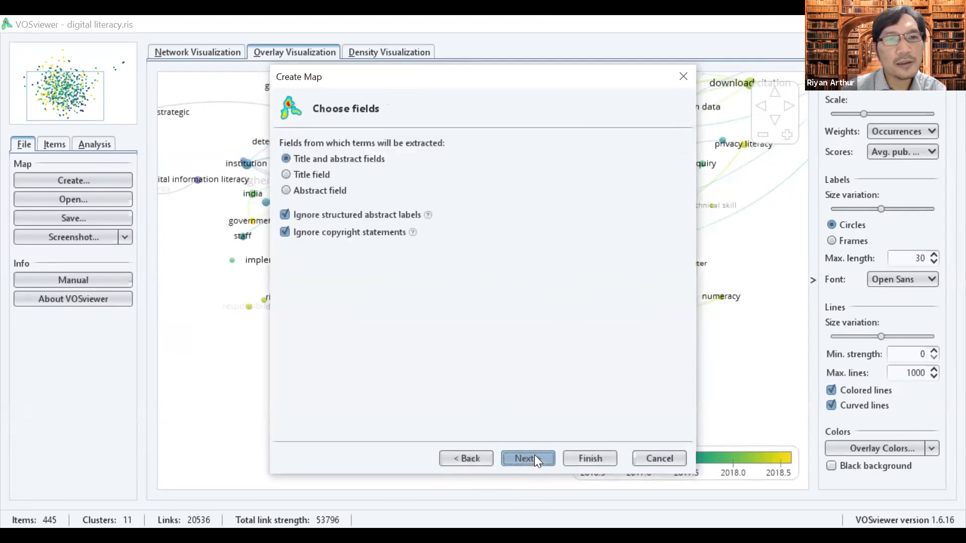
- Extract terms from the title and abstract fields using full counting, with a minimum of 5 occurrences per term
{"action": "left_click", "coordinate": [535, 457]}
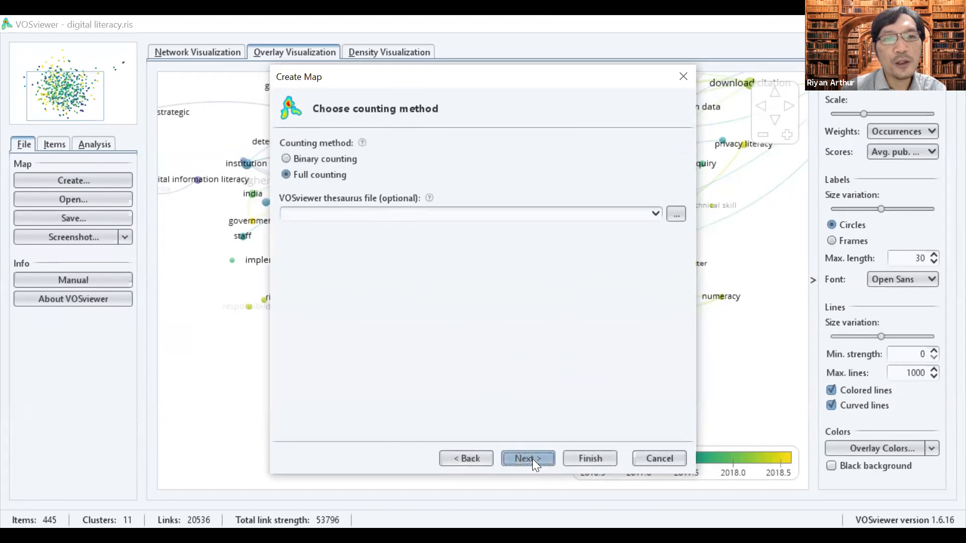
{"action": "left_click", "coordinate": [532, 459]}
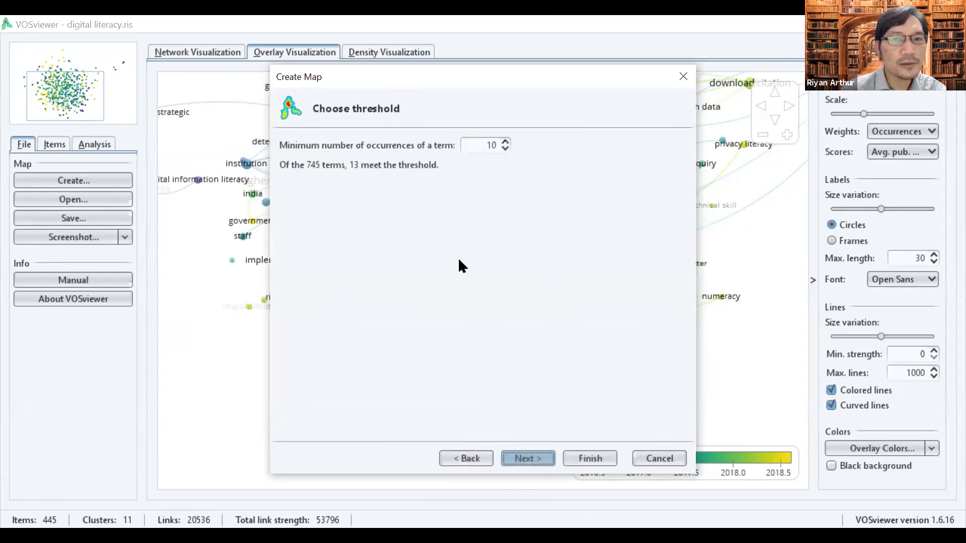
{"action": "left_click", "coordinate": [505, 149]}
{"action": "left_click", "coordinate": [505, 149]}
{"action": "left_click", "coordinate": [505, 149]}
{"action": "left_click", "coordinate": [505, 149]}
{"action": "left_click", "coordinate": [505, 149]}
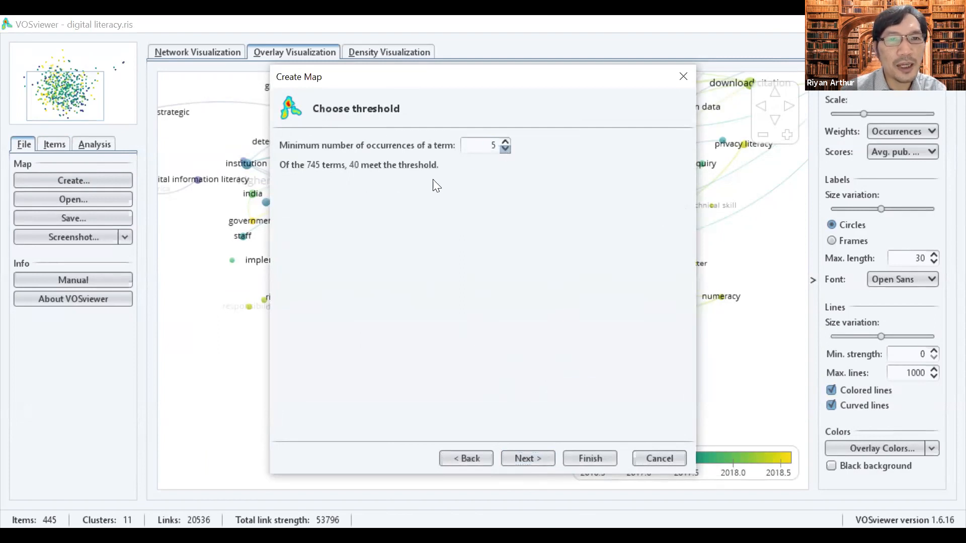
{"action": "left_click", "coordinate": [548, 455]}
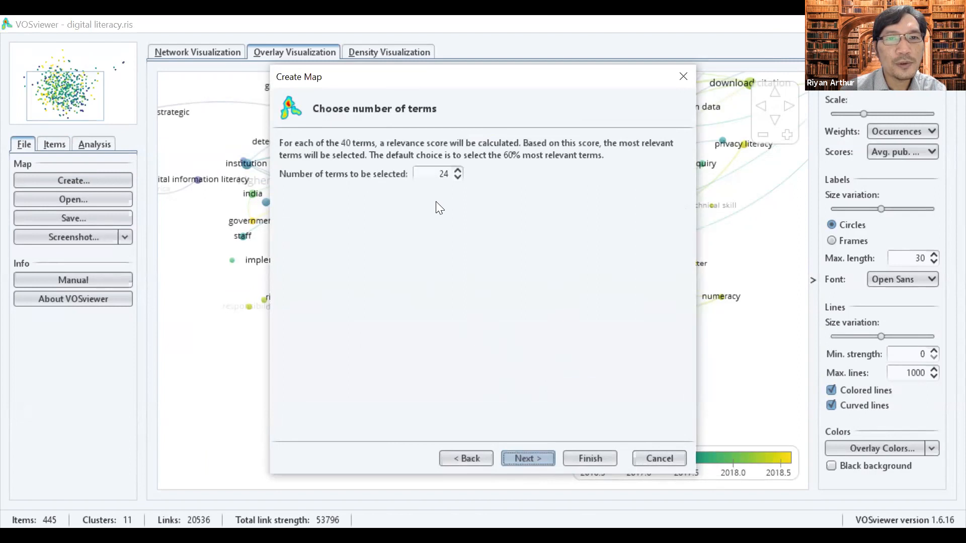
- Set the number of terms to be selected to 40, keep all listed terms and finish creating the map
{"action": "double_click", "coordinate": [443, 173]}
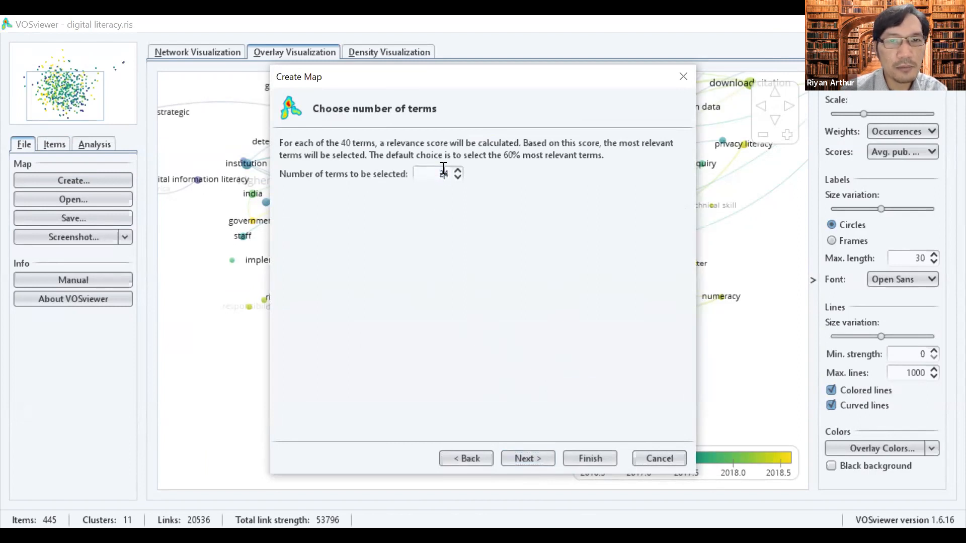
{"action": "key", "text": "BackSpace"}
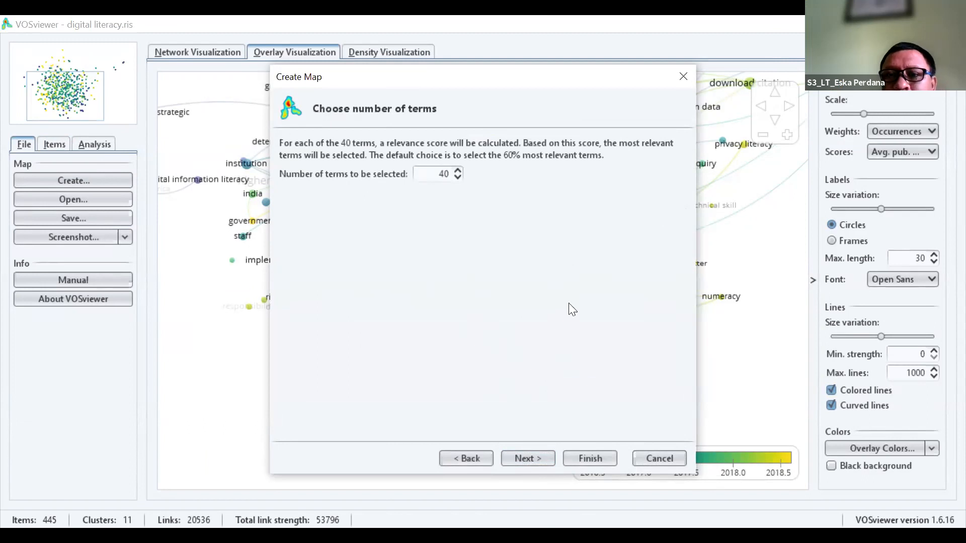
{"action": "type", "text": "0"}
{"action": "left_click", "coordinate": [536, 455]}
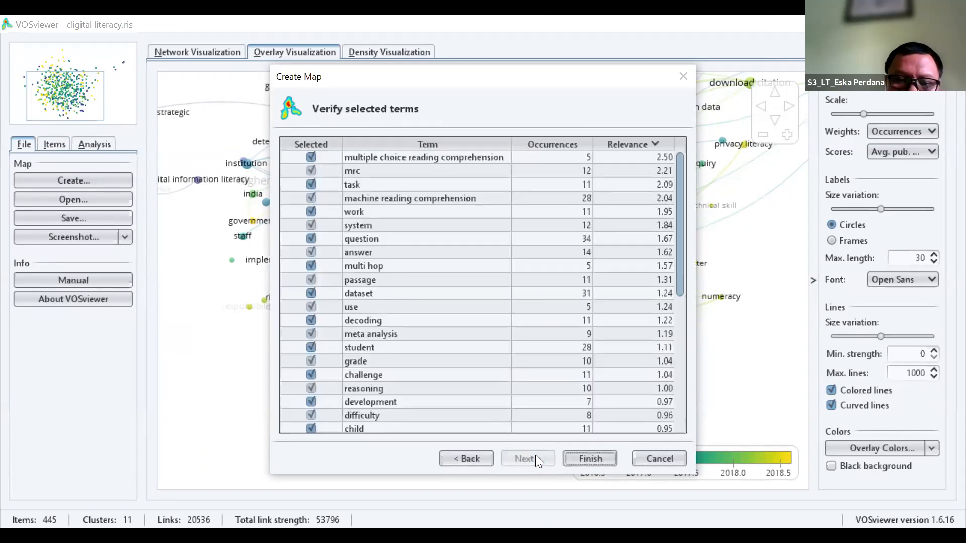
{"action": "left_click", "coordinate": [574, 452]}
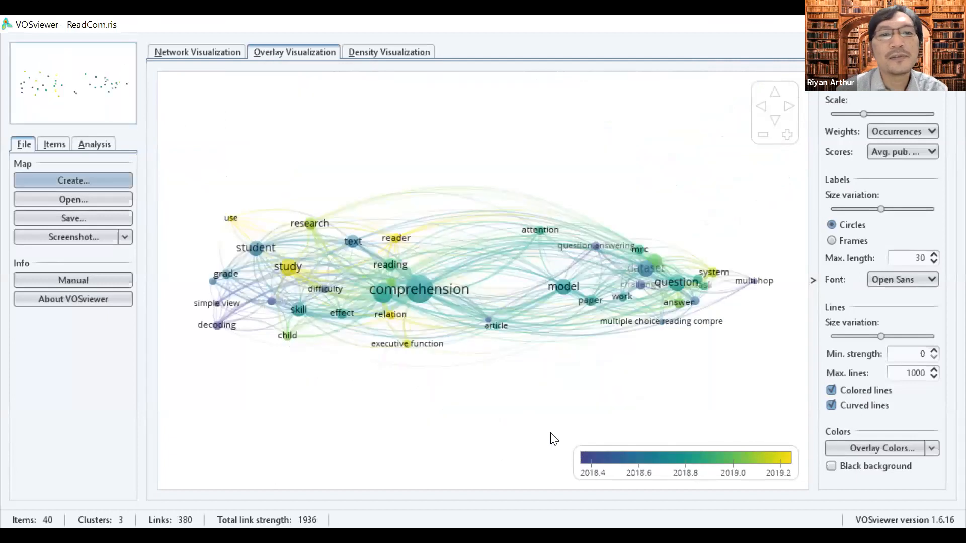
- Show the map as a network visualization and examine its clusters and the links of the term "model"
{"action": "left_click", "coordinate": [192, 51]}
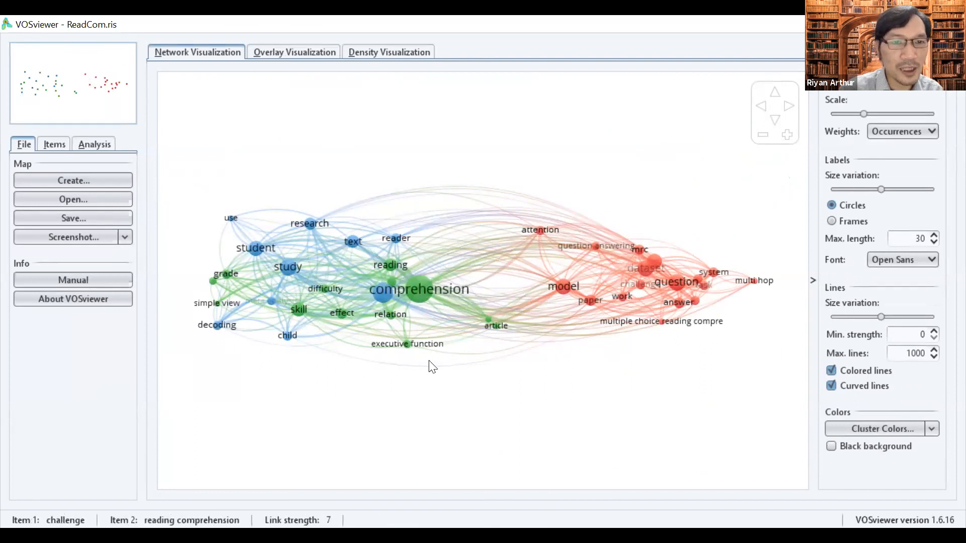
{"action": "scroll", "coordinate": [436, 342], "scroll_direction": "up", "scroll_amount": 1}
{"action": "scroll", "coordinate": [422, 276], "scroll_direction": "up", "scroll_amount": 1}
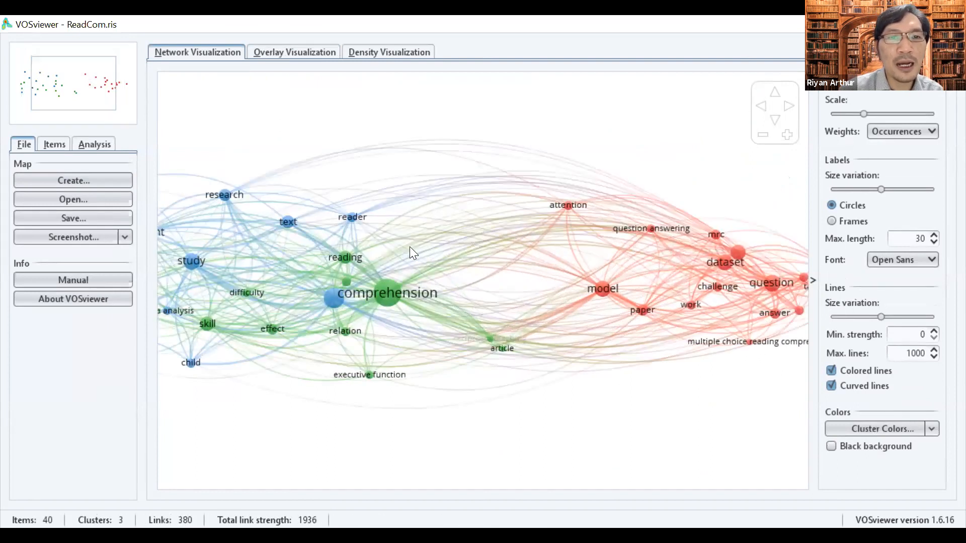
{"action": "left_click_drag", "start_coordinate": [568, 272], "coordinate": [501, 234]}
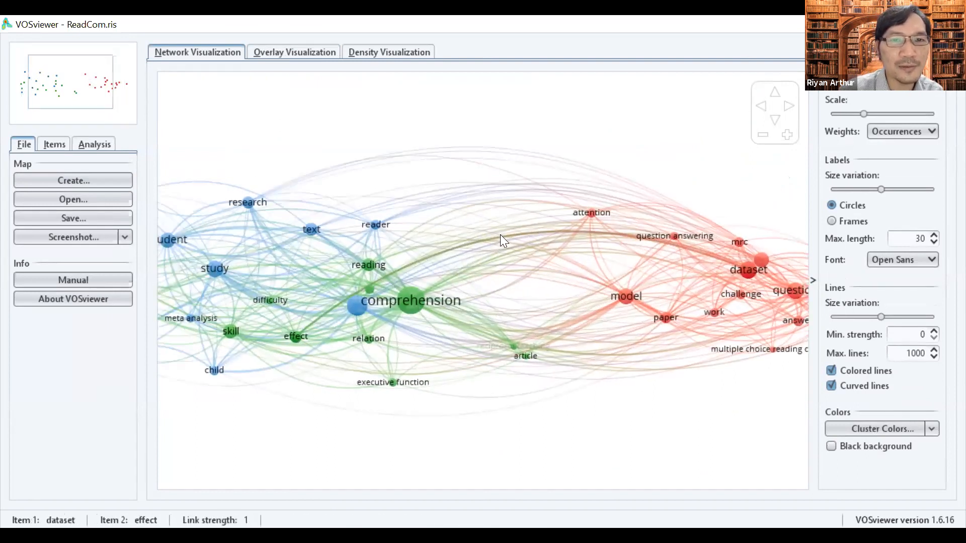
{"action": "left_click_drag", "start_coordinate": [454, 259], "coordinate": [493, 265]}
{"action": "left_click_drag", "start_coordinate": [462, 333], "coordinate": [529, 337]}
{"action": "left_click_drag", "start_coordinate": [481, 315], "coordinate": [433, 279]}
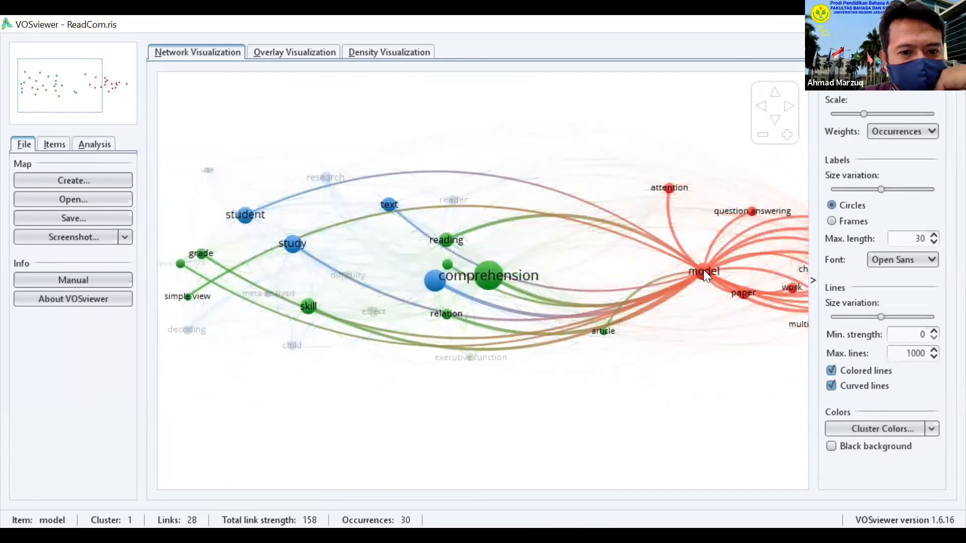
{"action": "scroll", "coordinate": [579, 282], "scroll_direction": "down", "scroll_amount": 1}
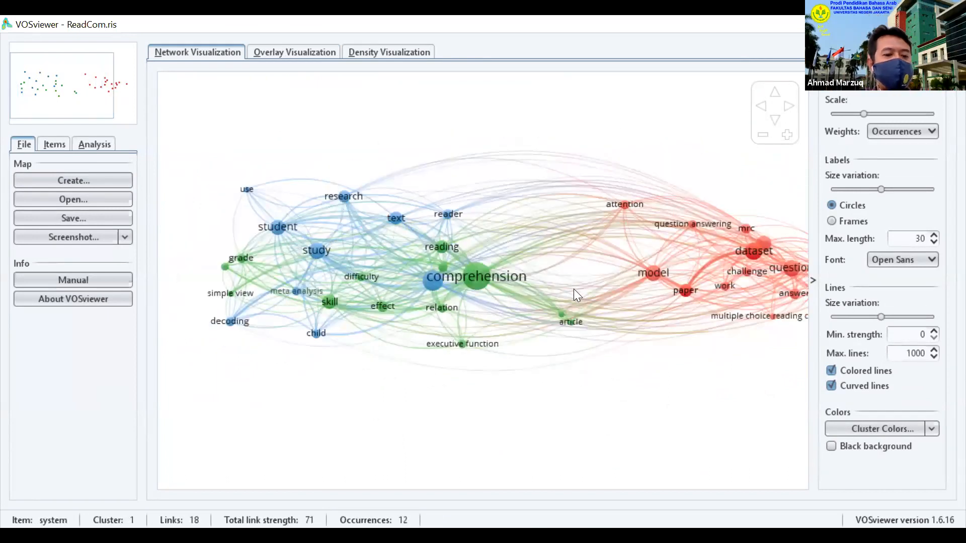
{"action": "scroll", "coordinate": [575, 290], "scroll_direction": "down", "scroll_amount": 1}
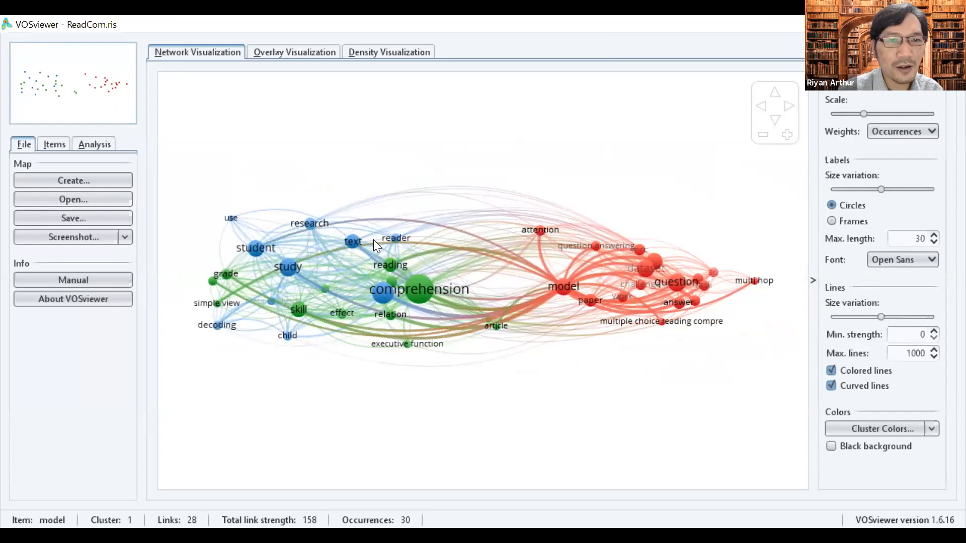
- Examine which terms across the three clusters are linked to "text" in the network
{"action": "left_click", "coordinate": [333, 235]}
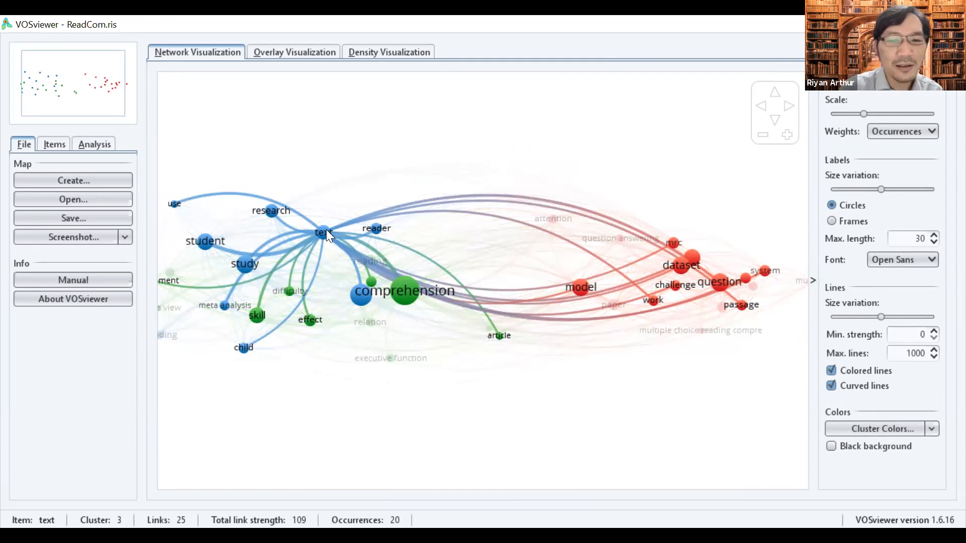
{"action": "left_click_drag", "start_coordinate": [359, 317], "coordinate": [410, 322]}
{"action": "mouse_move", "coordinate": [376, 251]}
{"action": "left_mouse_down"}
{"action": "mouse_move", "coordinate": [397, 256]}
{"action": "mouse_move", "coordinate": [374, 255]}
{"action": "left_mouse_up"}
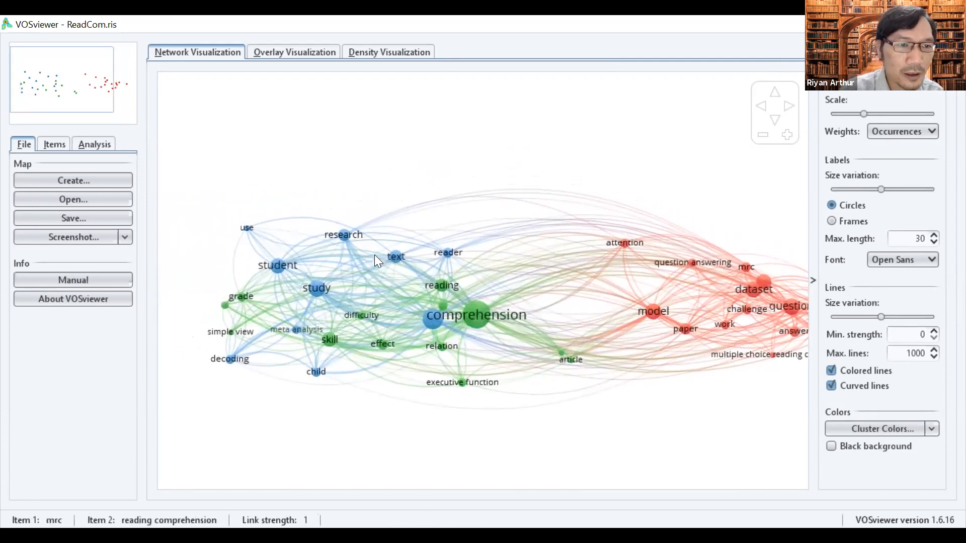
{"action": "scroll", "coordinate": [374, 255], "scroll_direction": "up", "scroll_amount": 1}
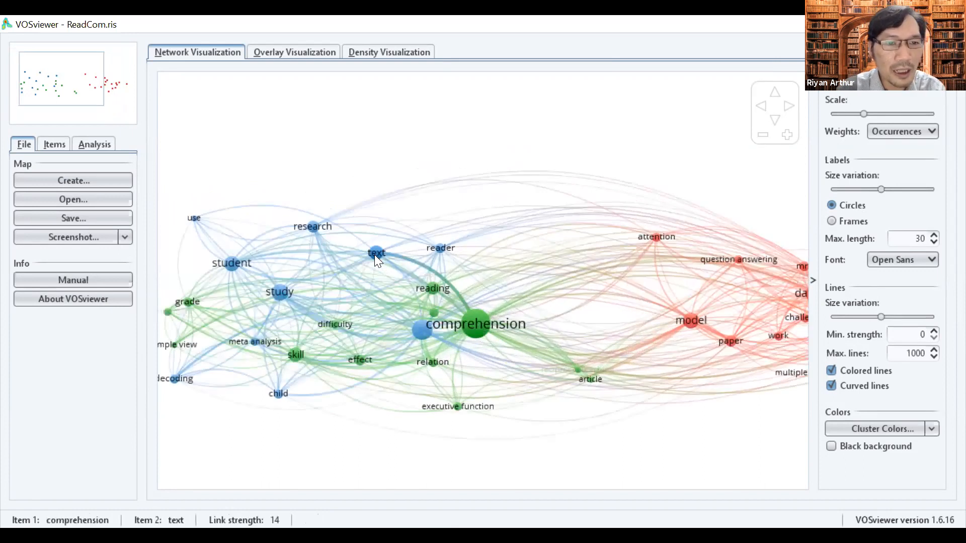
{"action": "left_click", "coordinate": [375, 255]}
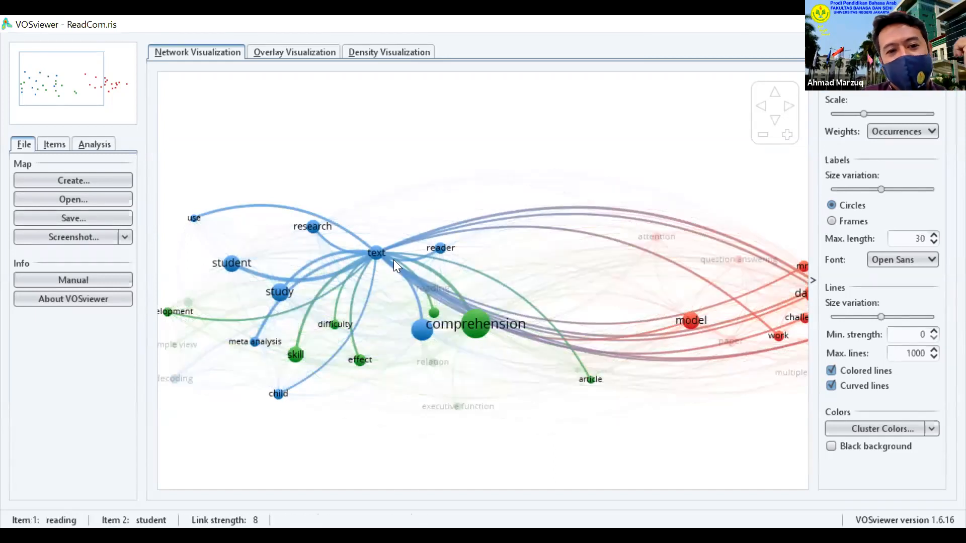
{"action": "scroll", "coordinate": [394, 260], "scroll_direction": "down", "scroll_amount": 2}
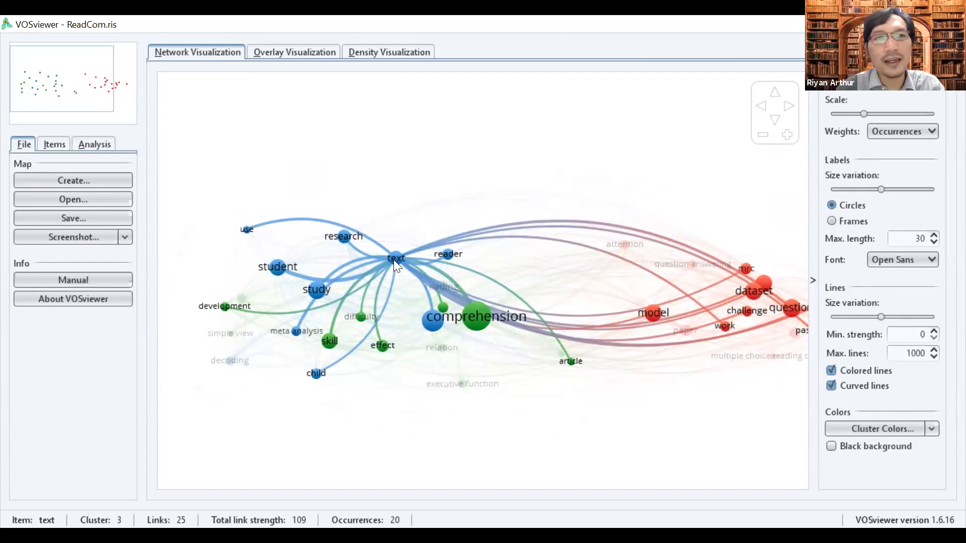
- View the term "text" in the overlay and density visualizations, then return to the network visualization
{"action": "left_click", "coordinate": [308, 55]}
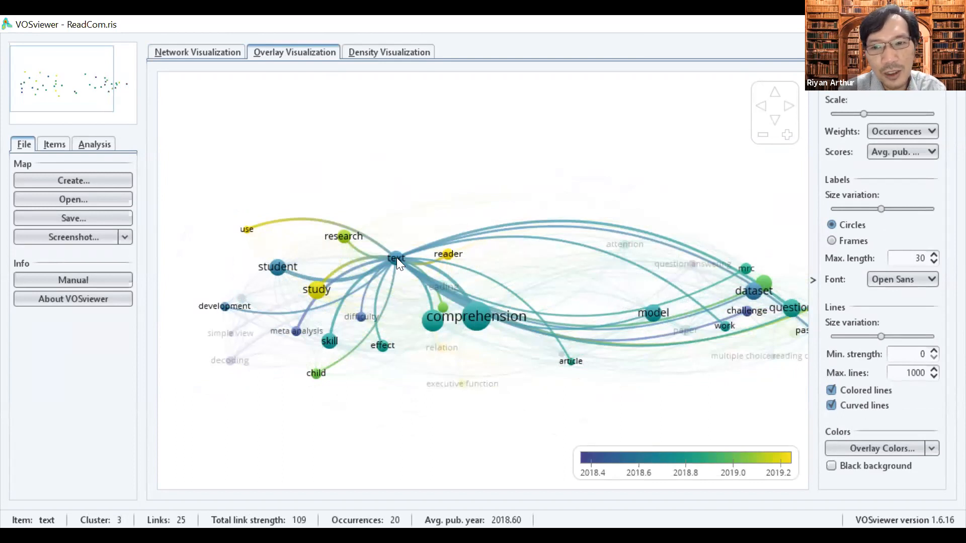
{"action": "left_click", "coordinate": [422, 52]}
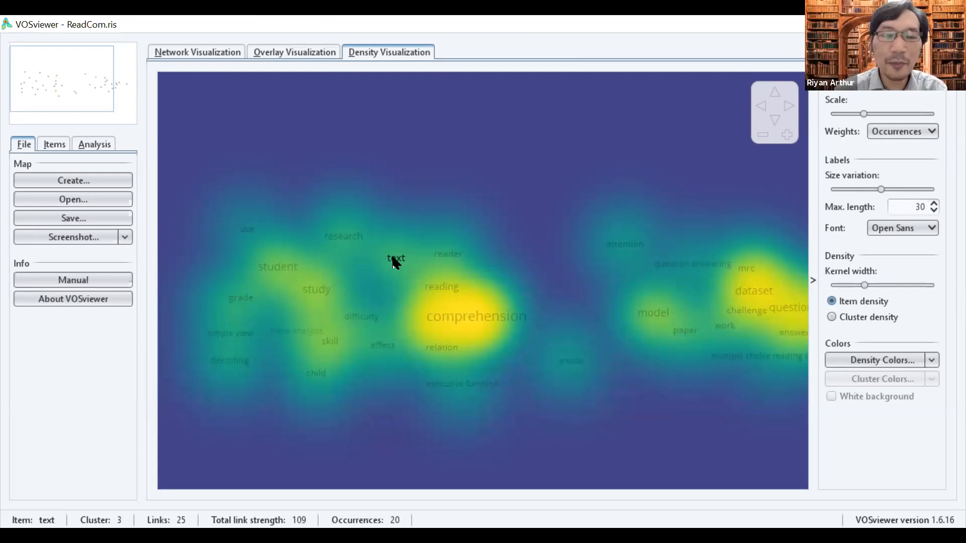
{"action": "left_click", "coordinate": [300, 54]}
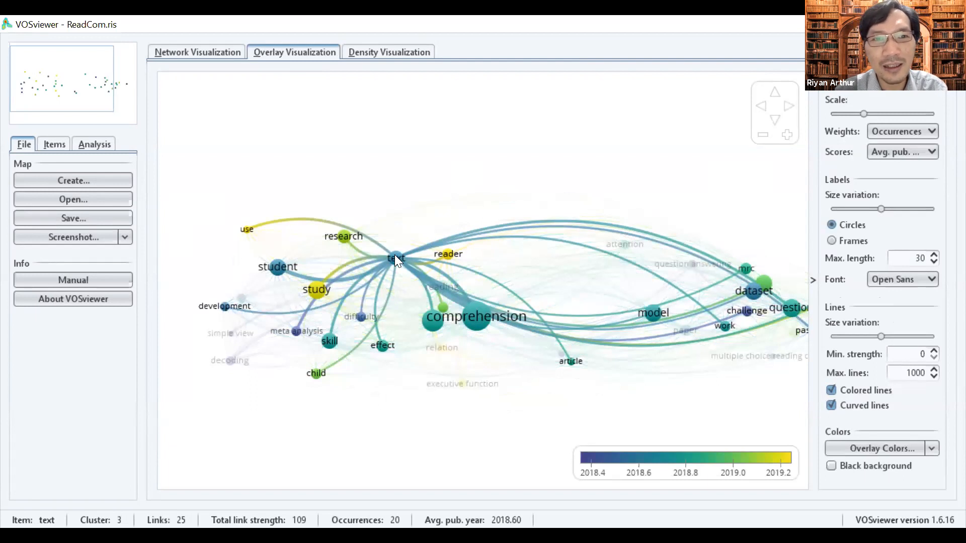
{"action": "left_click", "coordinate": [201, 51]}
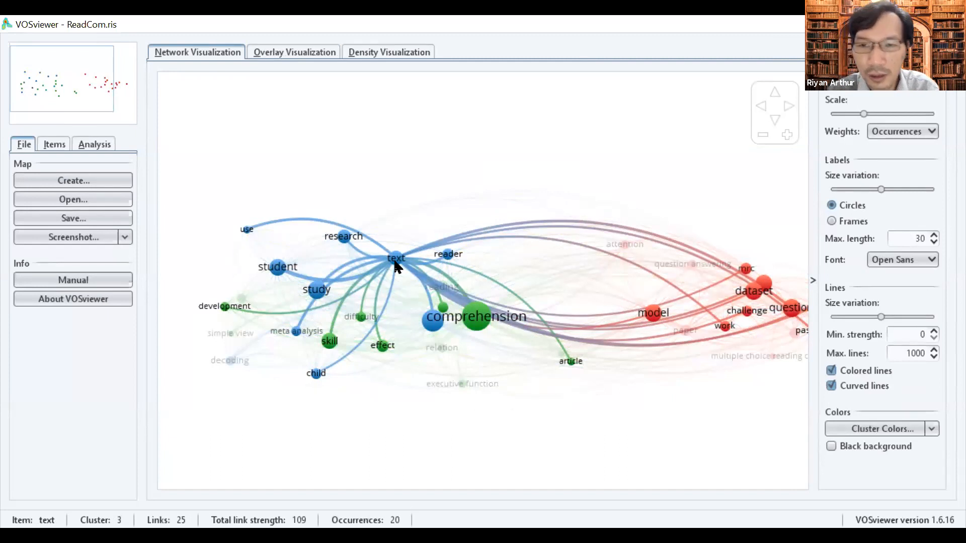
- Compare the whole map across the network, overlay and density visualizations again, ending on the overlay by publication year
{"action": "left_click_drag", "start_coordinate": [537, 327], "coordinate": [368, 259]}
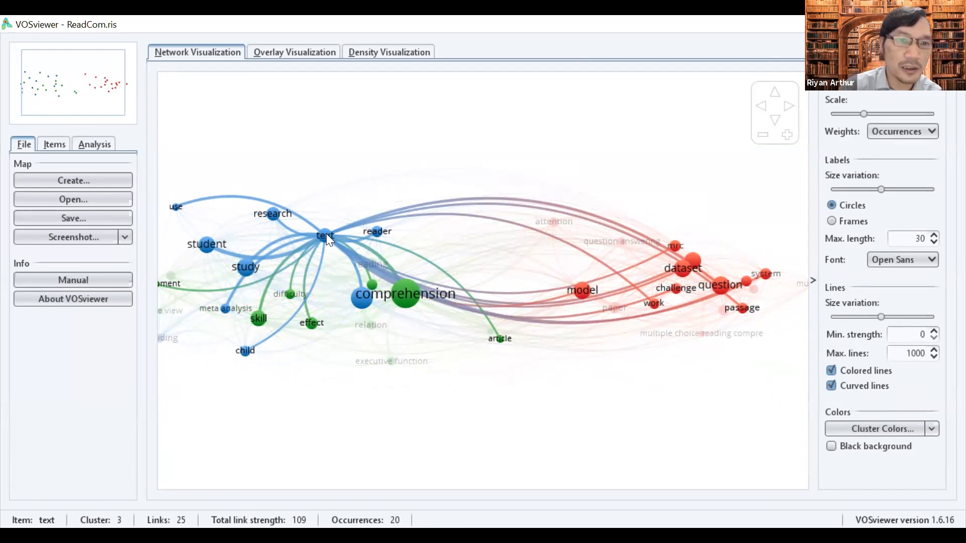
{"action": "left_click", "coordinate": [270, 50]}
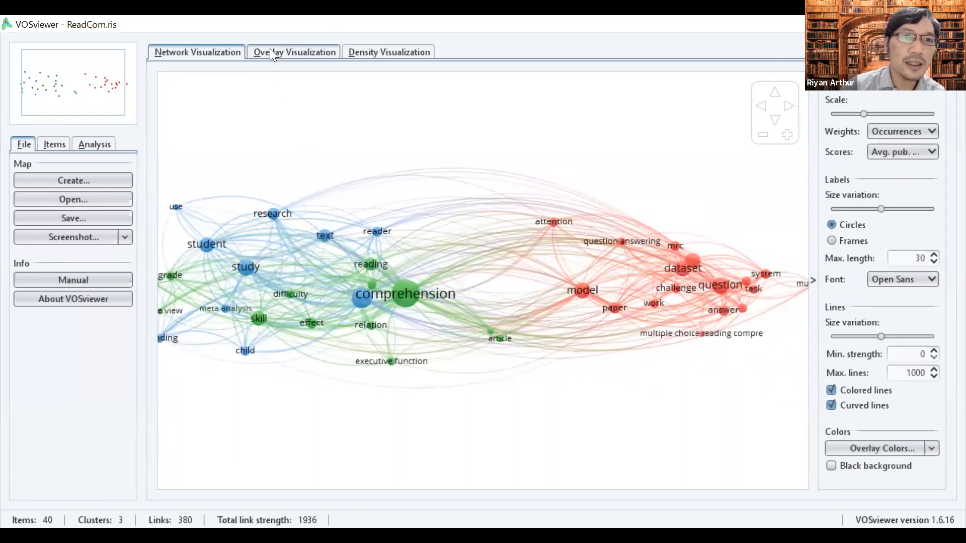
{"action": "left_click", "coordinate": [370, 49]}
{"action": "left_click", "coordinate": [317, 49]}
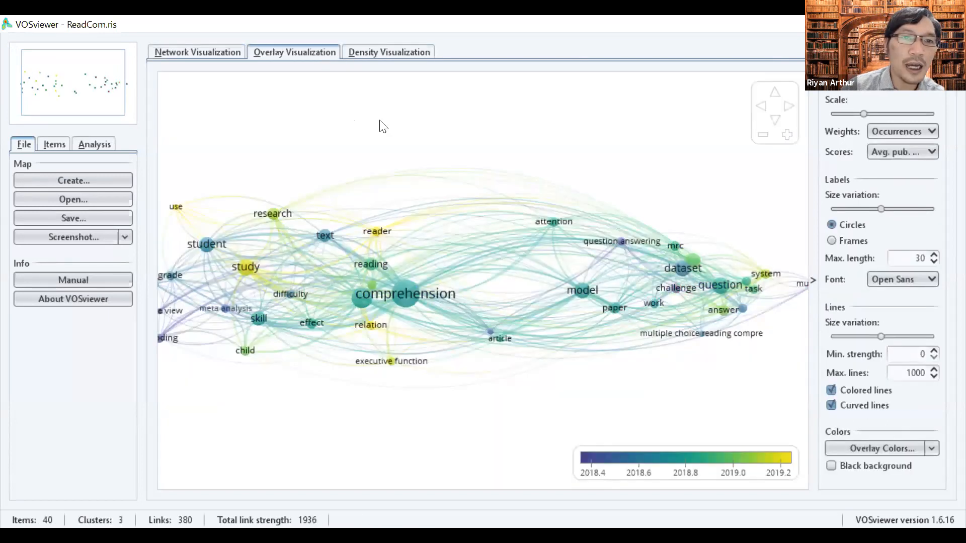
{"action": "left_click", "coordinate": [380, 52]}
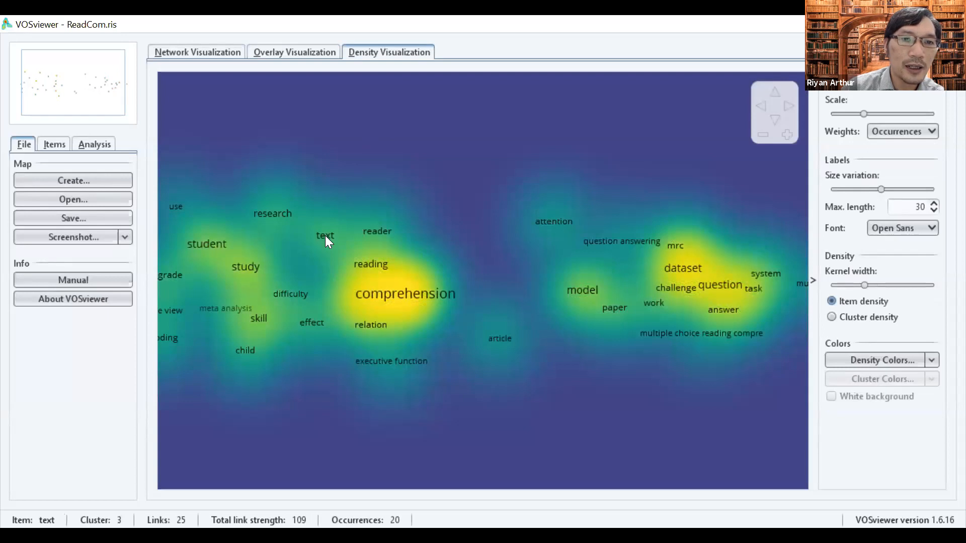
{"action": "left_click", "coordinate": [275, 52]}
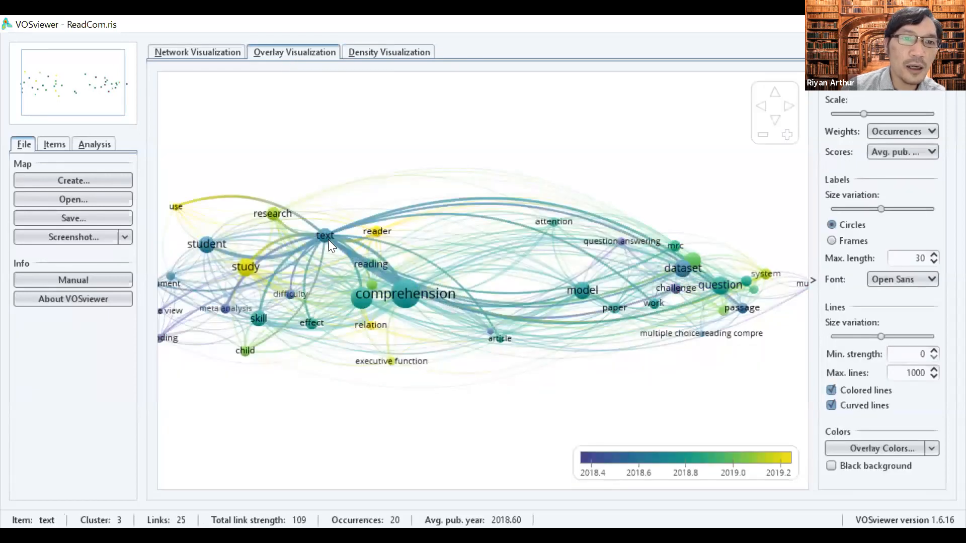
- Bring the term cluster around "text" into view and choose 500 as the screenshot scaling
{"action": "left_click_drag", "start_coordinate": [329, 239], "coordinate": [396, 261]}
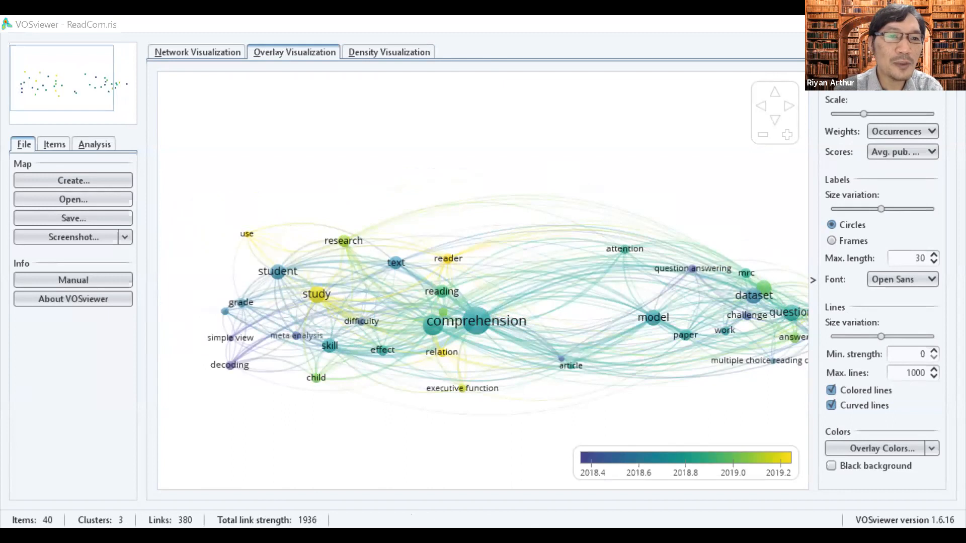
{"action": "left_click", "coordinate": [124, 237]}
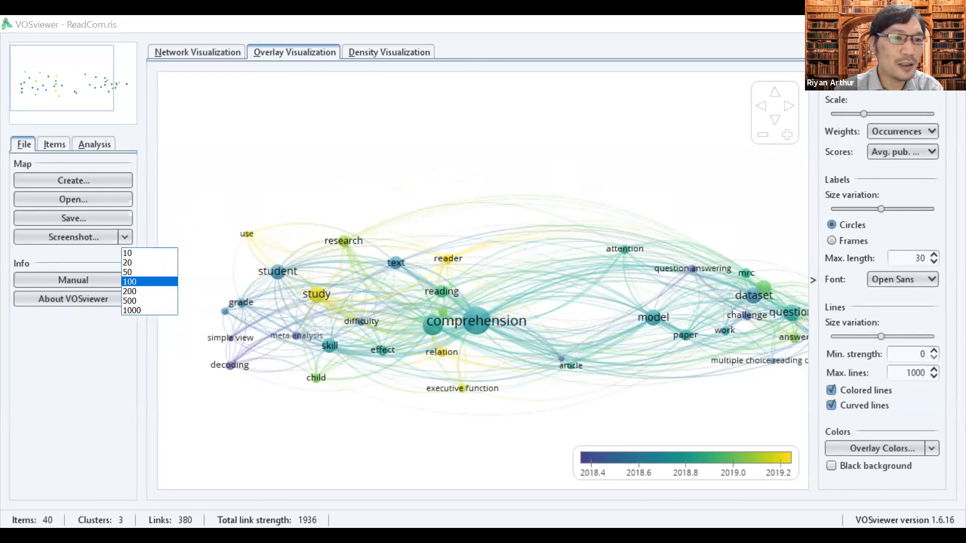
{"action": "left_click", "coordinate": [149, 301]}
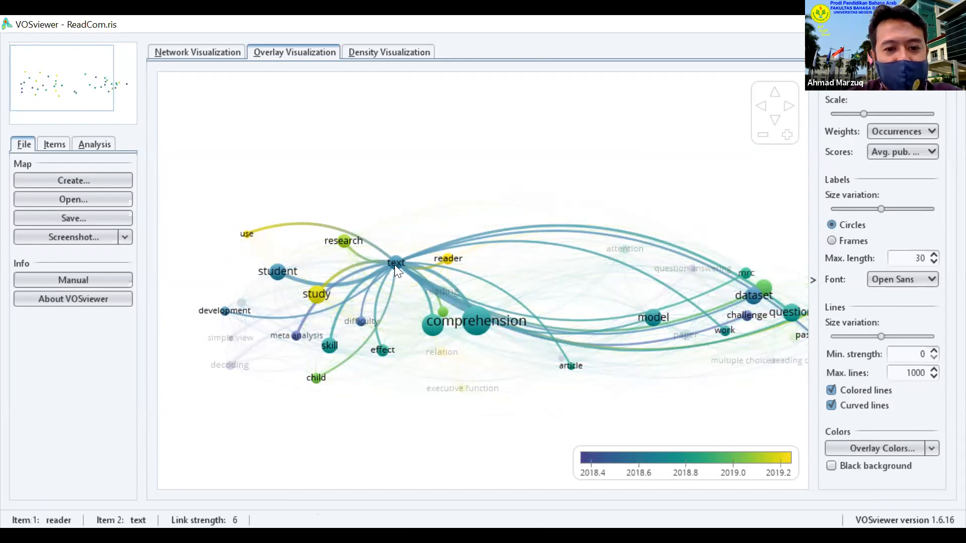
- Inspect the links of "text" to nearby terms such as "reader" and "reading" close up in the overlay visualization
{"action": "scroll", "coordinate": [395, 265], "scroll_direction": "up", "scroll_amount": 3}
{"action": "left_click_drag", "start_coordinate": [324, 246], "coordinate": [430, 234]}
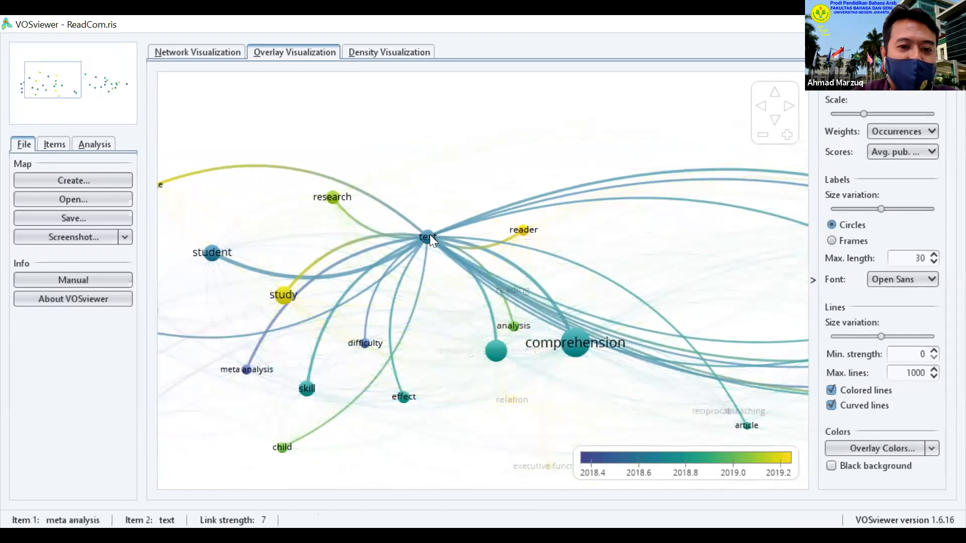
{"action": "scroll", "coordinate": [386, 220], "scroll_direction": "up", "scroll_amount": 5}
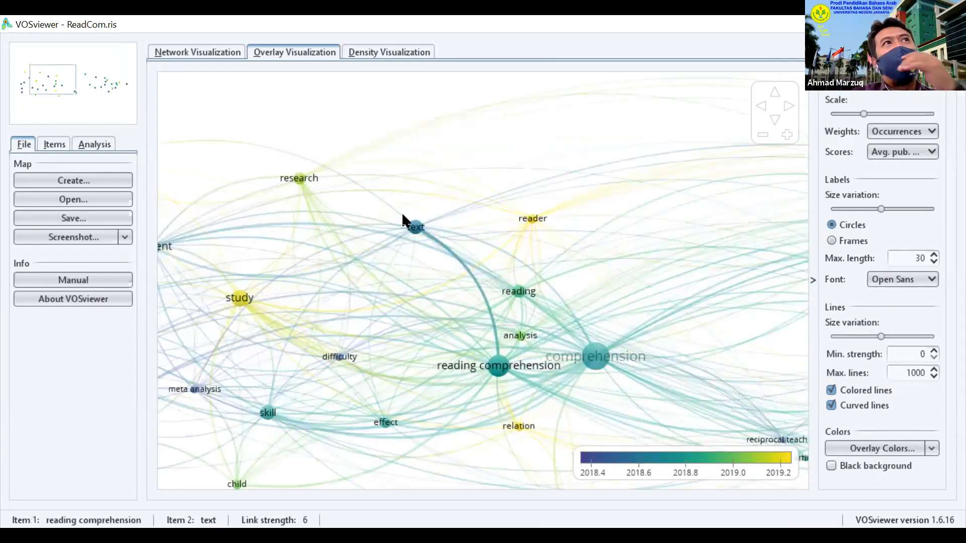
{"action": "scroll", "coordinate": [377, 199], "scroll_direction": "up", "scroll_amount": 2}
{"action": "left_click_drag", "start_coordinate": [378, 198], "coordinate": [395, 212]}
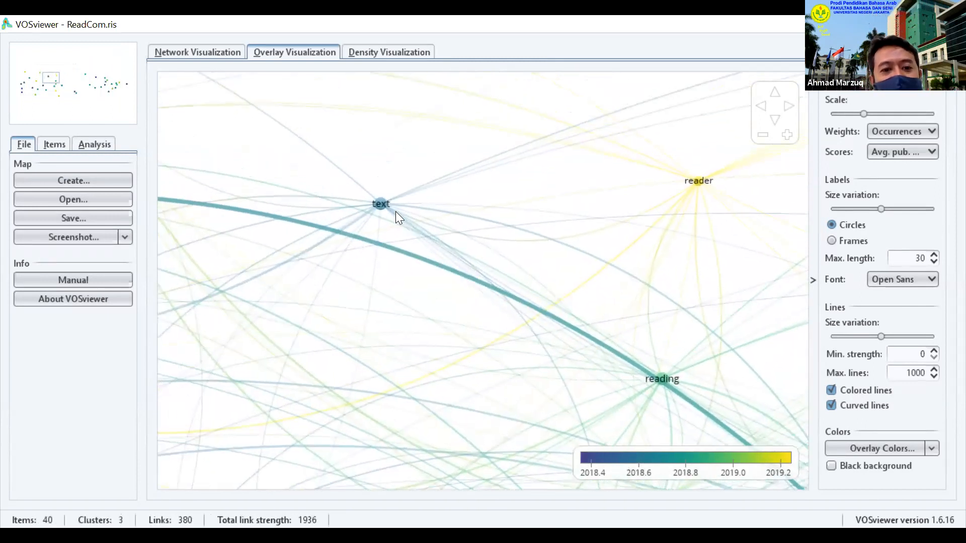
{"action": "scroll", "coordinate": [400, 148], "scroll_direction": "down", "scroll_amount": 2}
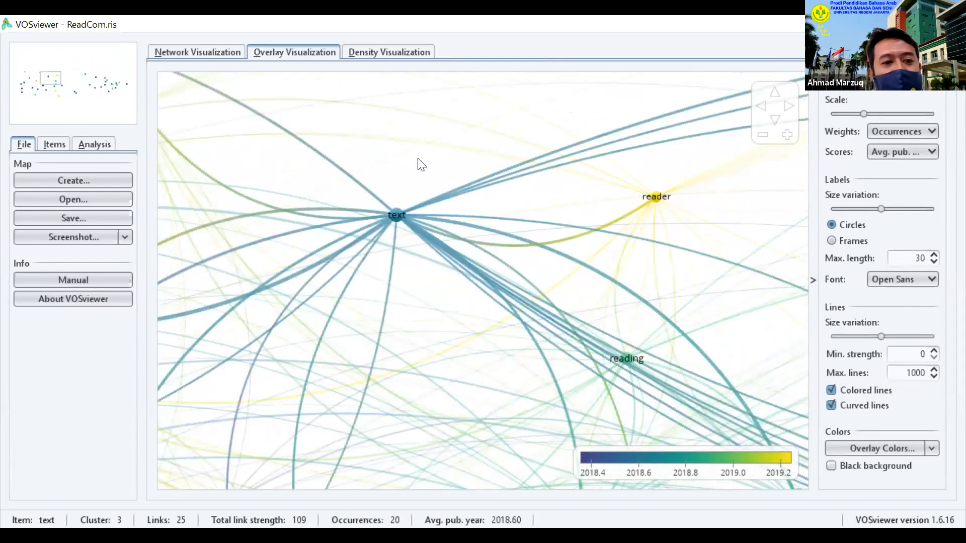
- View the area around "text" in the density visualization and widen the view to the neighbouring terms
{"action": "scroll", "coordinate": [411, 234], "scroll_direction": "down", "scroll_amount": 1}
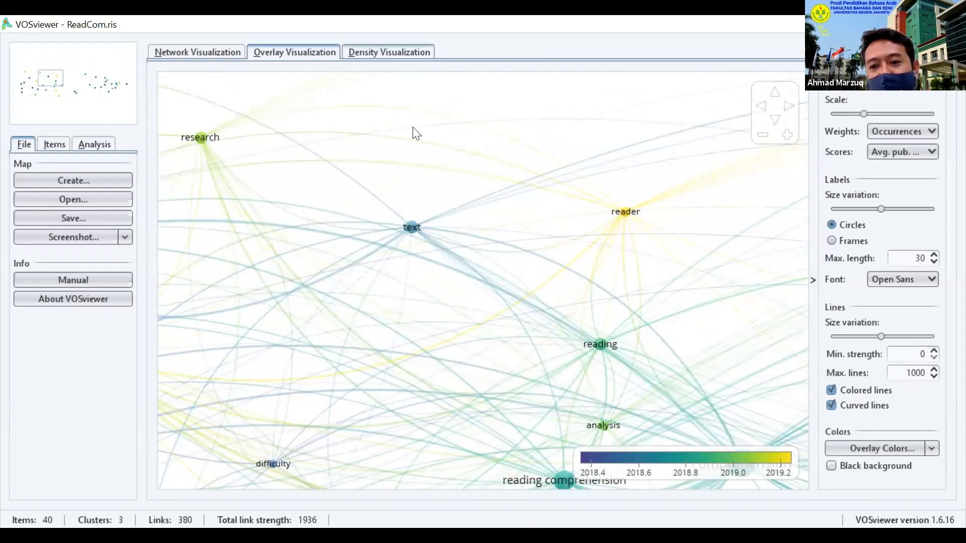
{"action": "left_click", "coordinate": [389, 53]}
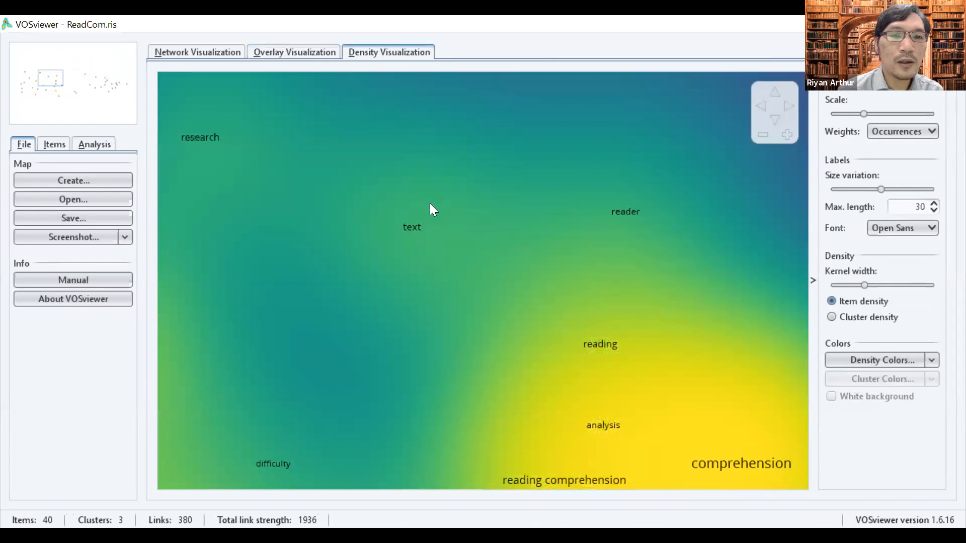
{"action": "scroll", "coordinate": [430, 204], "scroll_direction": "down", "scroll_amount": 2}
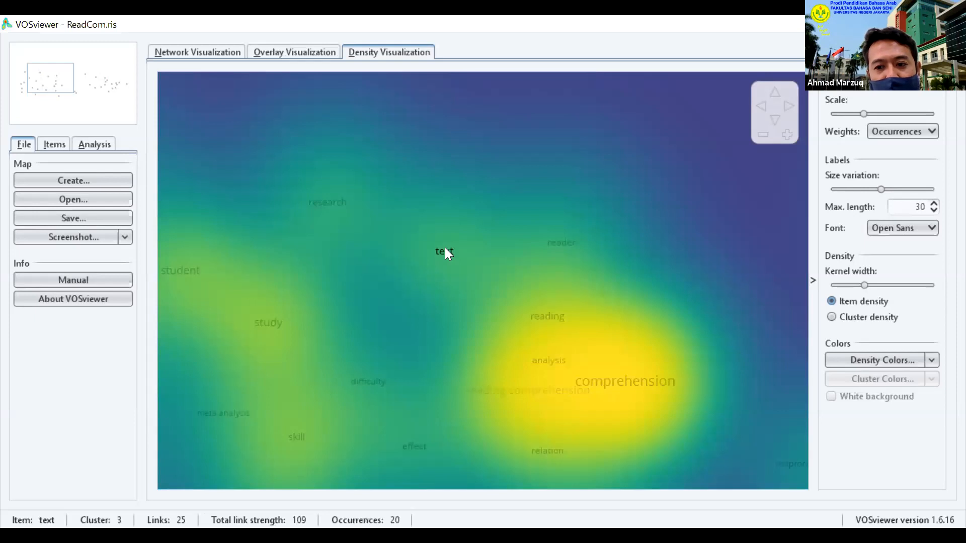
{"action": "scroll", "coordinate": [445, 248], "scroll_direction": "down", "scroll_amount": 2}
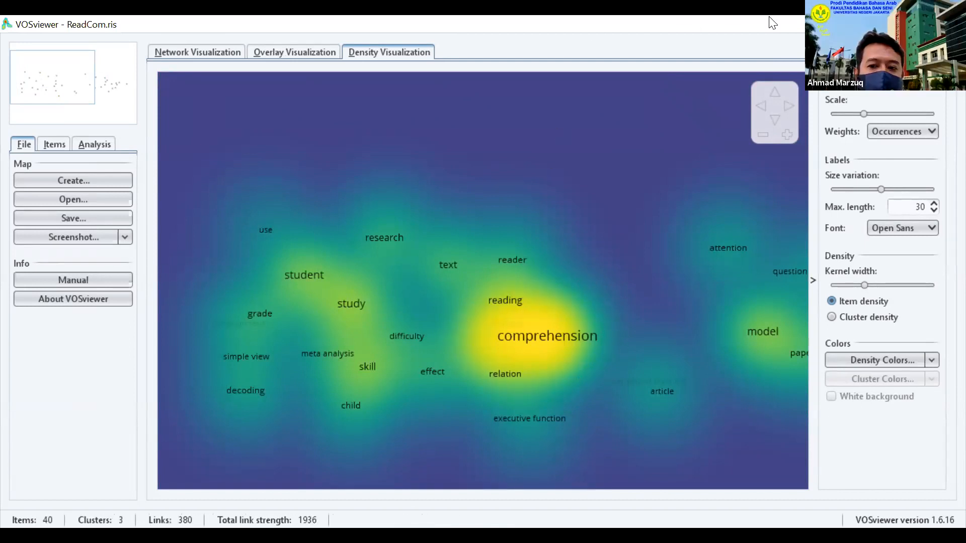
{"action": "key", "text": "alt+Tab"}
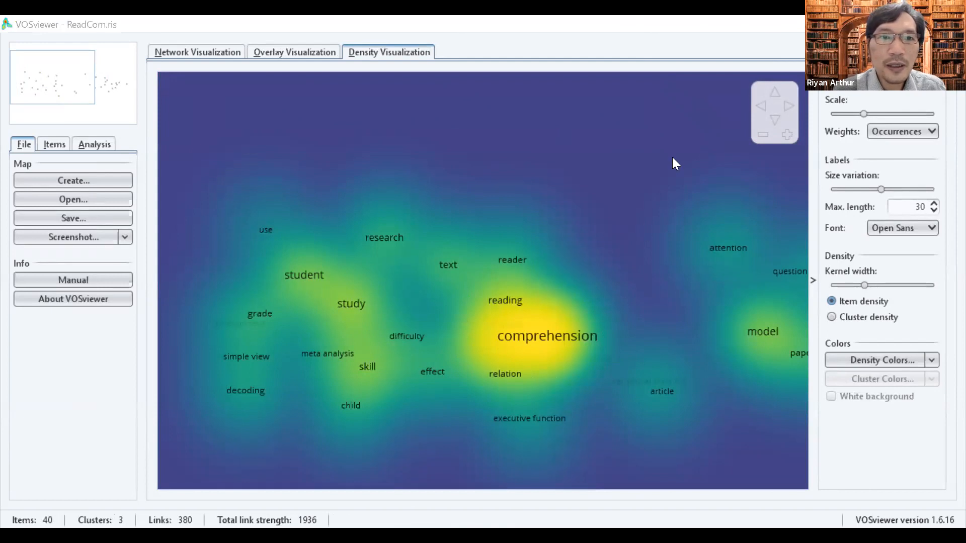
- Examine the density areas around the terms "text" and "development"
{"action": "left_click", "coordinate": [455, 253]}
{"action": "left_click", "coordinate": [459, 254]}
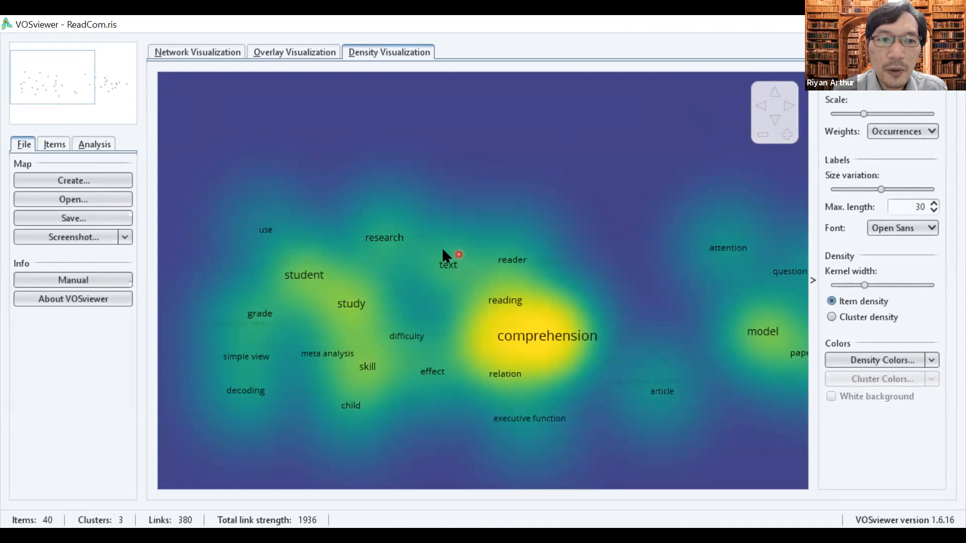
{"action": "left_click", "coordinate": [462, 286]}
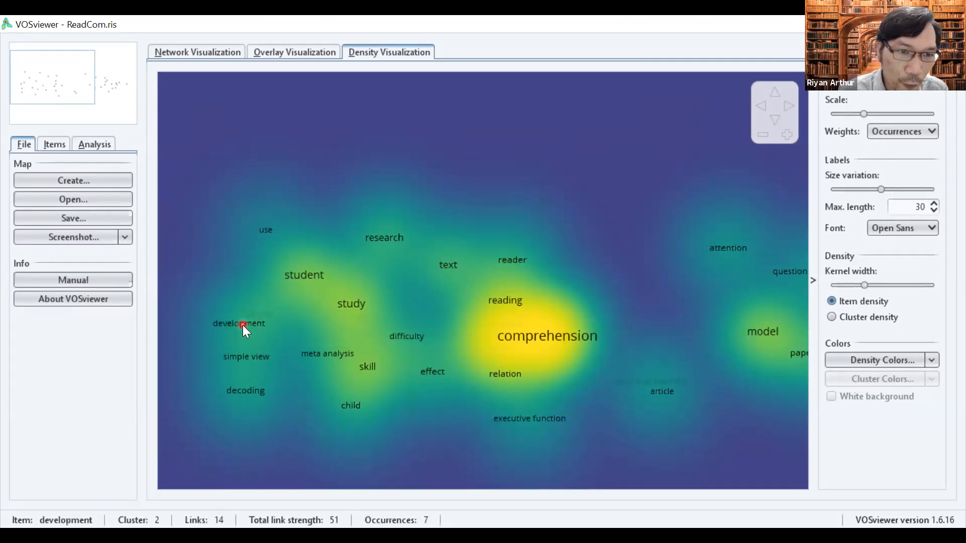
{"action": "left_click", "coordinate": [242, 325]}
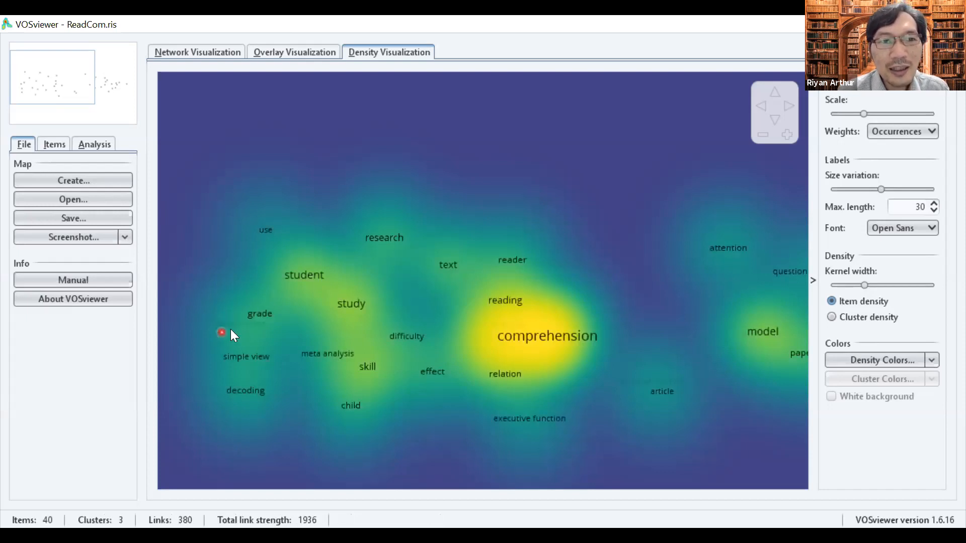
- Inspect the links of "text" in the overlay visualization and compare "text" with "development" in the density visualization
{"action": "left_click", "coordinate": [300, 54]}
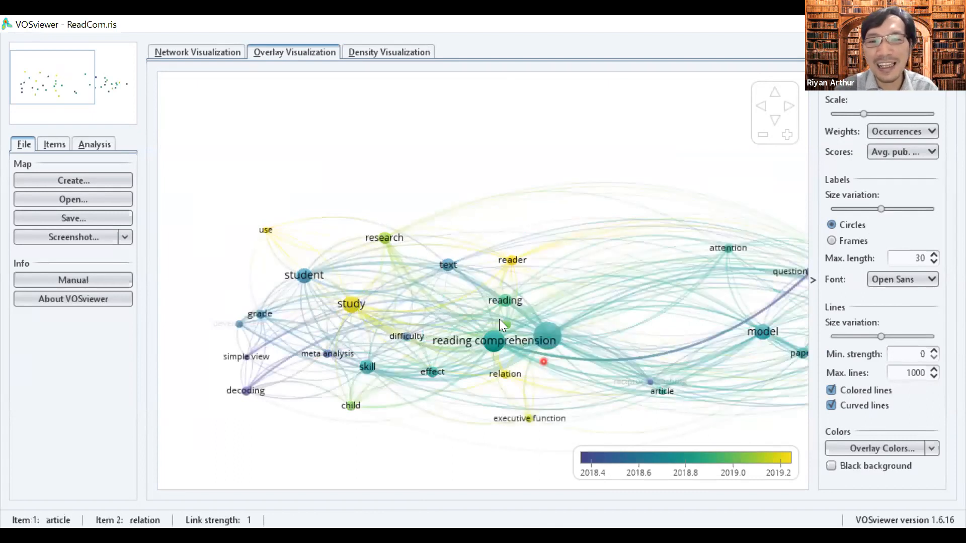
{"action": "left_click", "coordinate": [443, 262]}
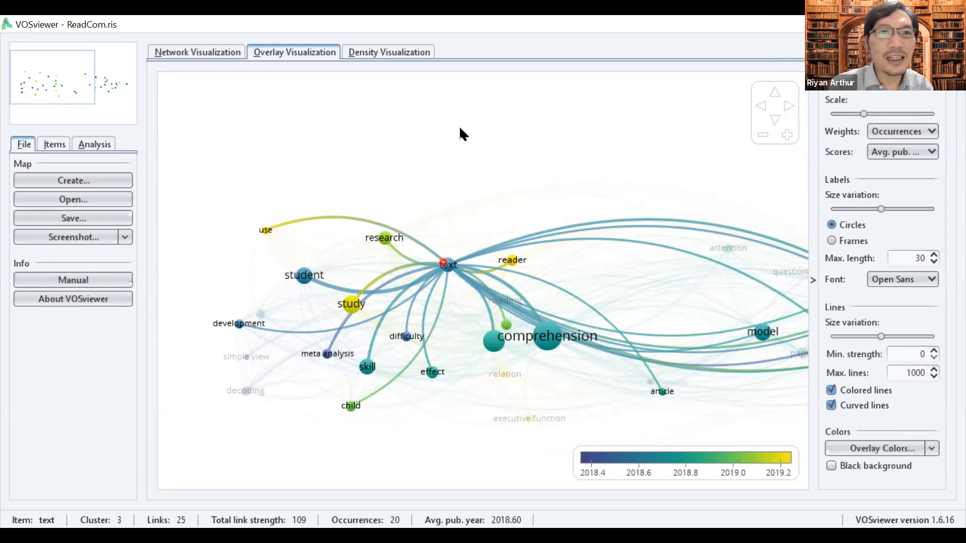
{"action": "left_click", "coordinate": [406, 52]}
{"action": "left_click", "coordinate": [395, 258]}
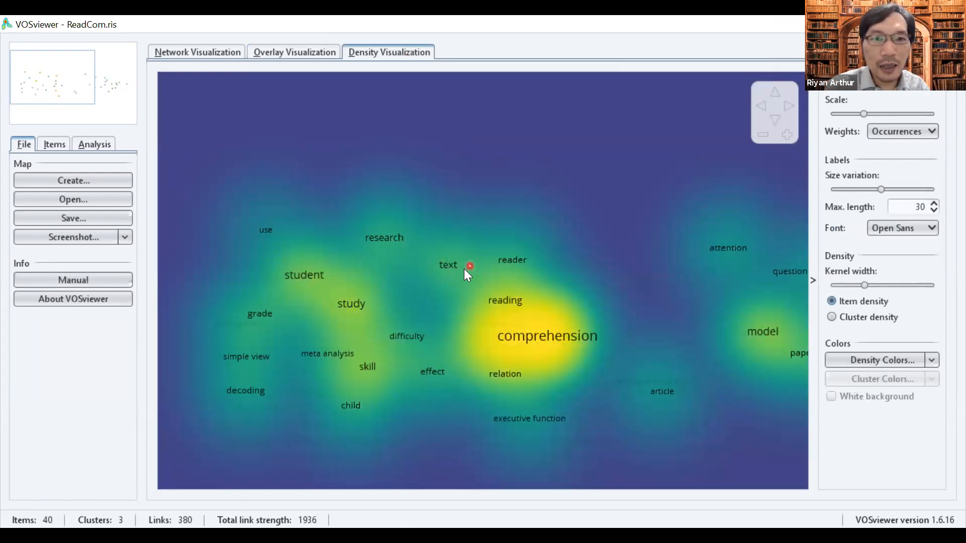
{"action": "mouse_move", "coordinate": [453, 265]}
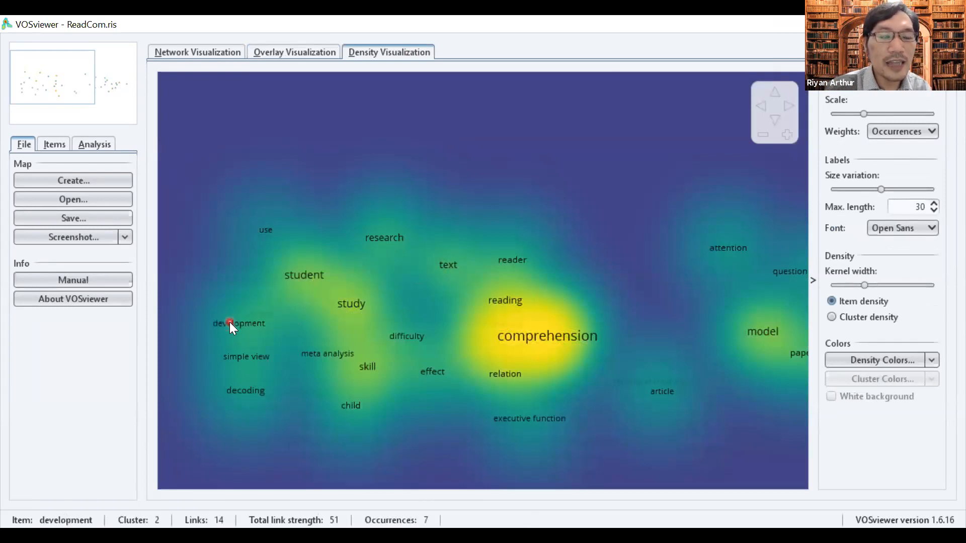
{"action": "left_click", "coordinate": [226, 323]}
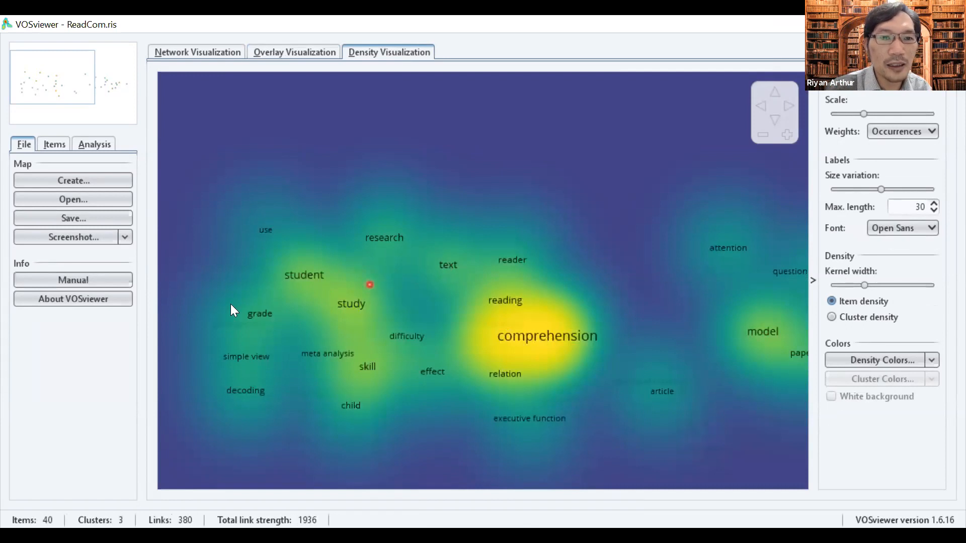
{"action": "left_click", "coordinate": [229, 322]}
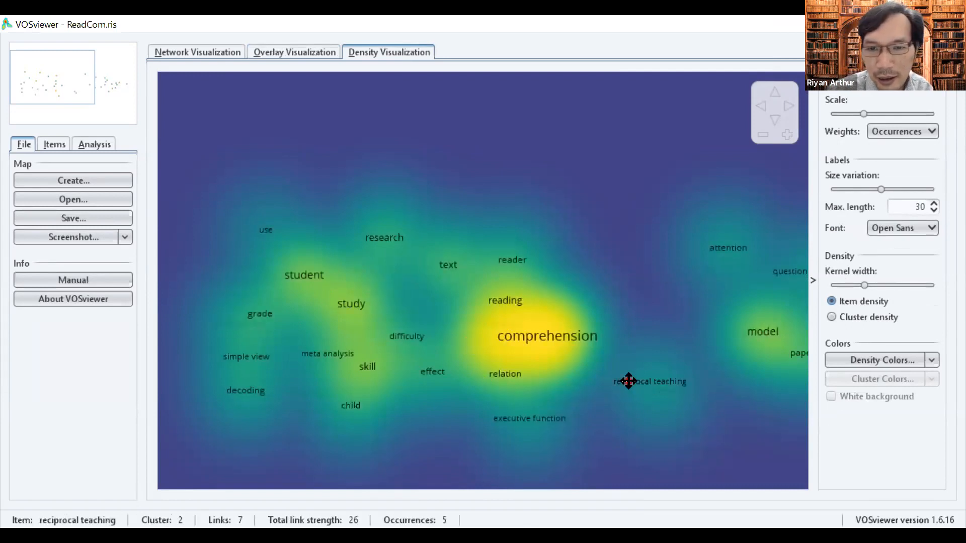
- Examine the low-density term "reciprocal teaching" and survey the whole density map
{"action": "left_click", "coordinate": [667, 384]}
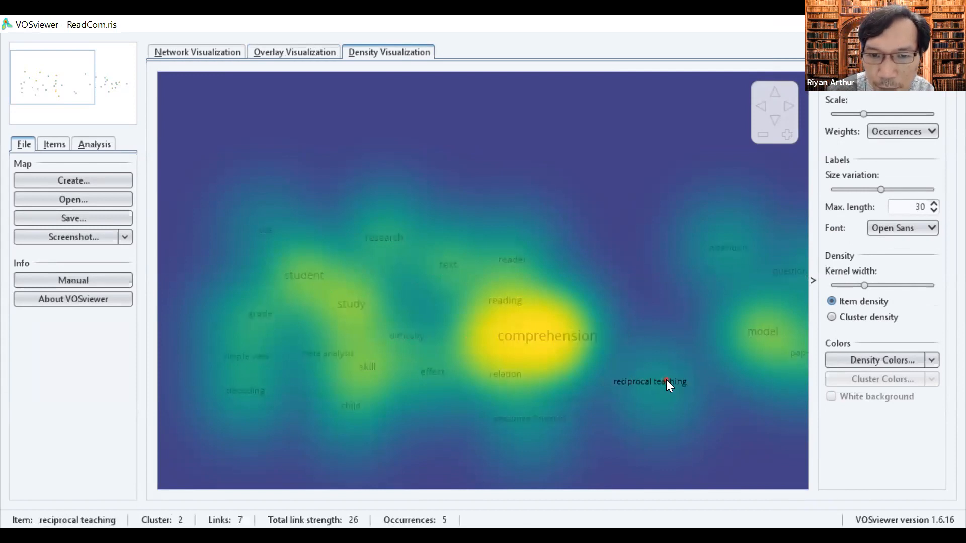
{"action": "scroll", "coordinate": [666, 379], "scroll_direction": "up", "scroll_amount": 6}
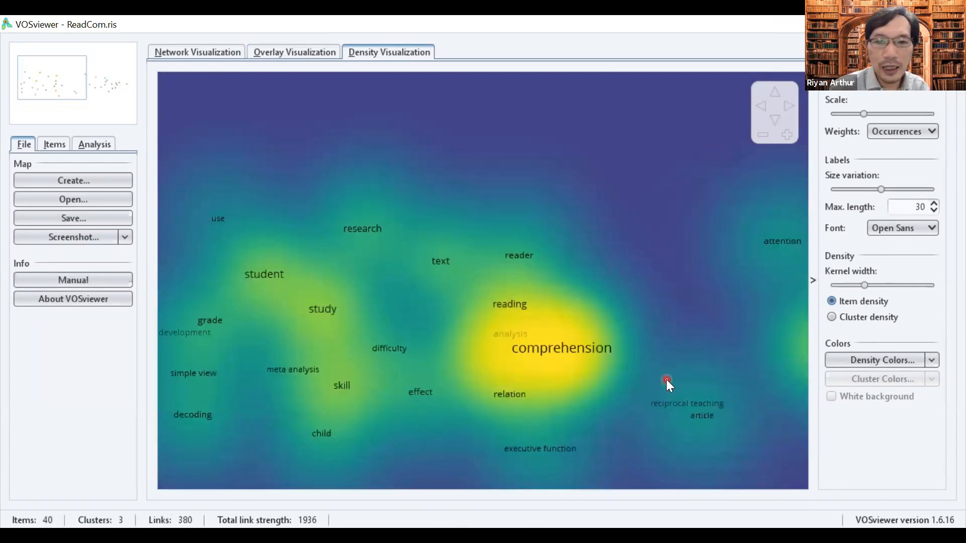
{"action": "left_click_drag", "start_coordinate": [561, 313], "coordinate": [673, 251]}
{"action": "left_click_drag", "start_coordinate": [563, 294], "coordinate": [694, 229]}
{"action": "left_click_drag", "start_coordinate": [527, 300], "coordinate": [723, 215]}
{"action": "left_click_drag", "start_coordinate": [362, 337], "coordinate": [504, 224]}
{"action": "scroll", "coordinate": [517, 268], "scroll_direction": "down", "scroll_amount": 5}
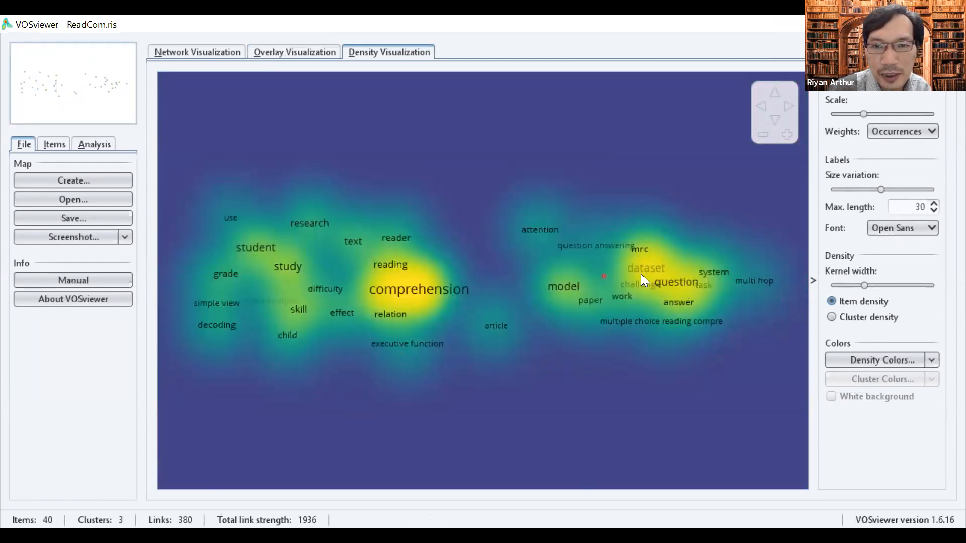
- Examine the dense area around "machine reading comprehension", "dataset" and "question" close up in the density visualization
{"action": "scroll", "coordinate": [718, 280], "scroll_direction": "up", "scroll_amount": 4}
{"action": "left_click_drag", "start_coordinate": [718, 280], "coordinate": [439, 300]}
{"action": "scroll", "coordinate": [440, 299], "scroll_direction": "up", "scroll_amount": 5}
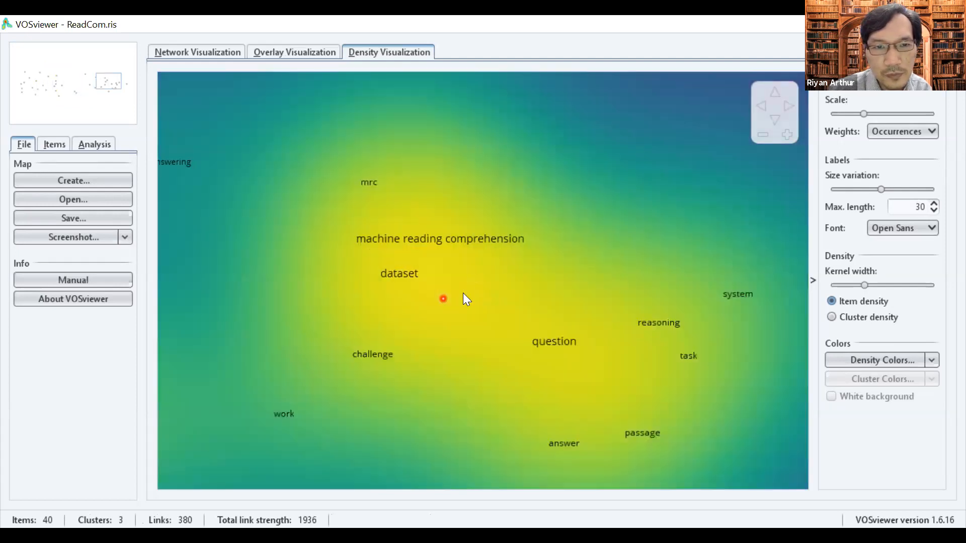
{"action": "left_click_drag", "start_coordinate": [488, 279], "coordinate": [472, 194]}
{"action": "scroll", "coordinate": [474, 198], "scroll_direction": "down", "scroll_amount": 2}
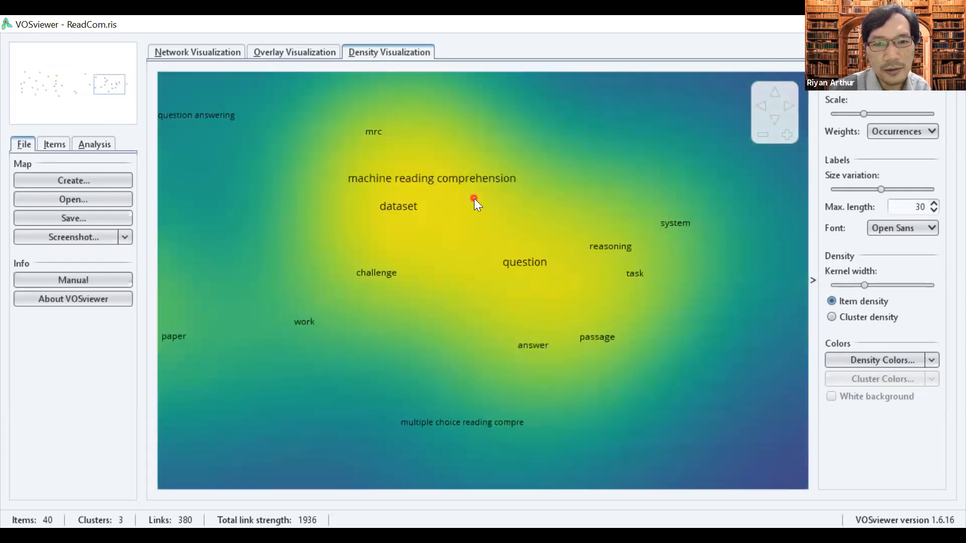
{"action": "scroll", "coordinate": [483, 212], "scroll_direction": "down", "scroll_amount": 2}
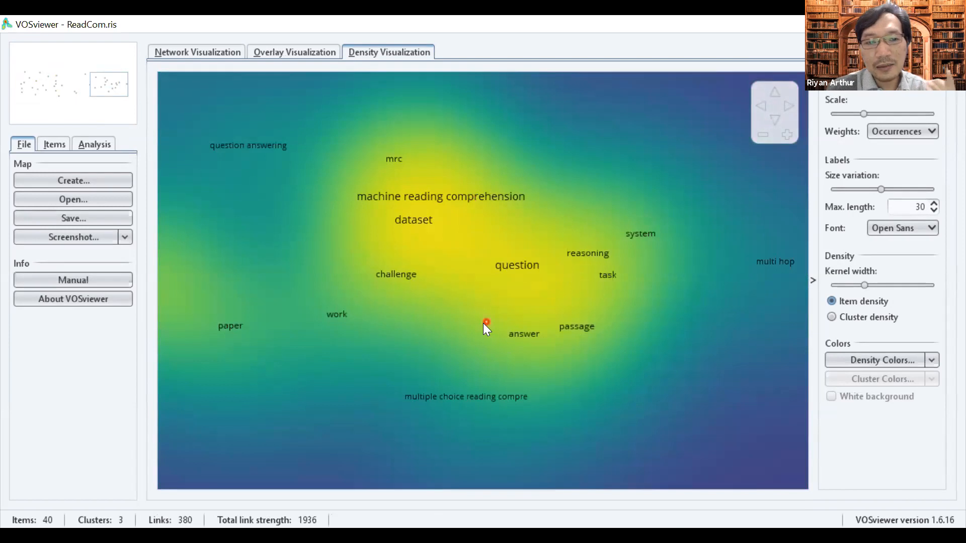
{"action": "left_click_drag", "start_coordinate": [421, 280], "coordinate": [454, 288]}
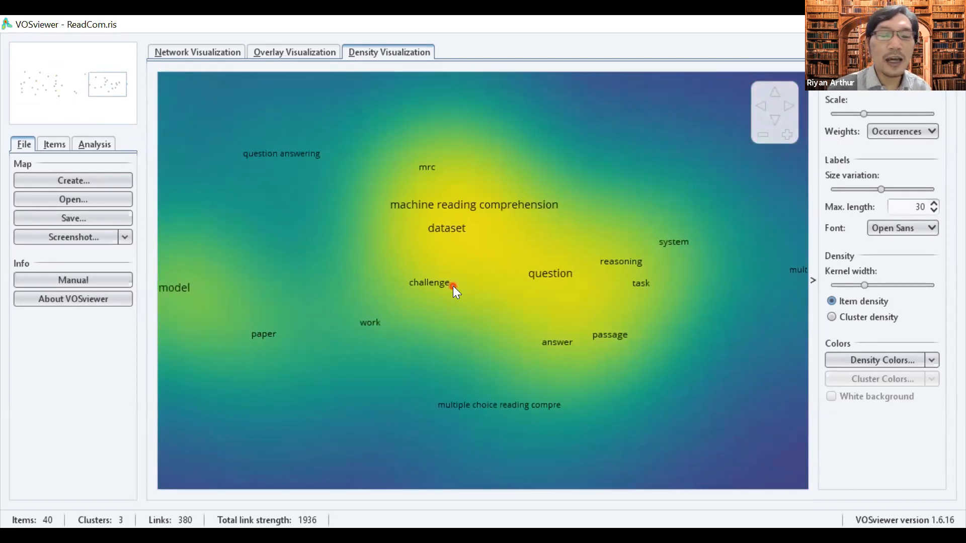
{"action": "scroll", "coordinate": [385, 315], "scroll_direction": "down", "scroll_amount": 3}
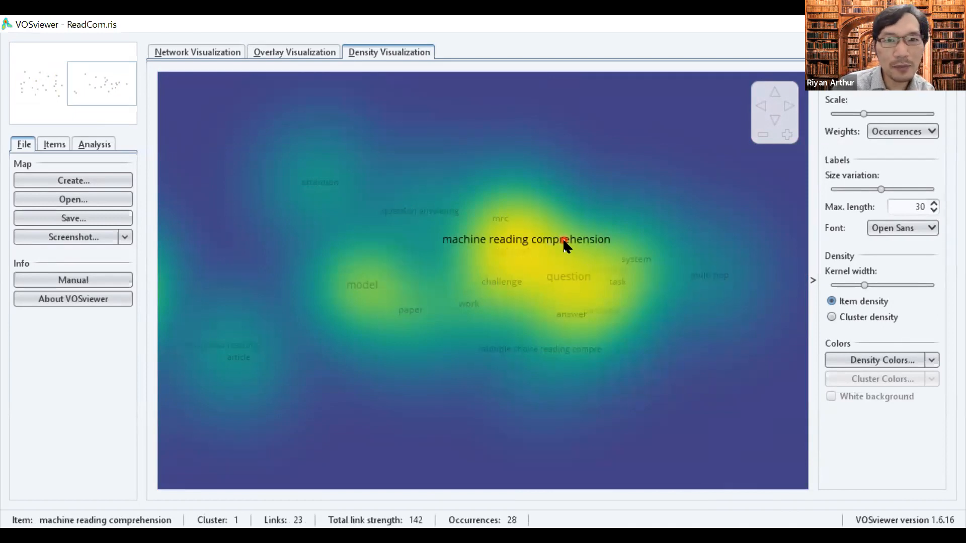
- Compare the "machine reading comprehension" hotspot with the "comprehension" hotspot and the sparse terms between them in the density visualization
{"action": "scroll", "coordinate": [565, 242], "scroll_direction": "up", "scroll_amount": 3}
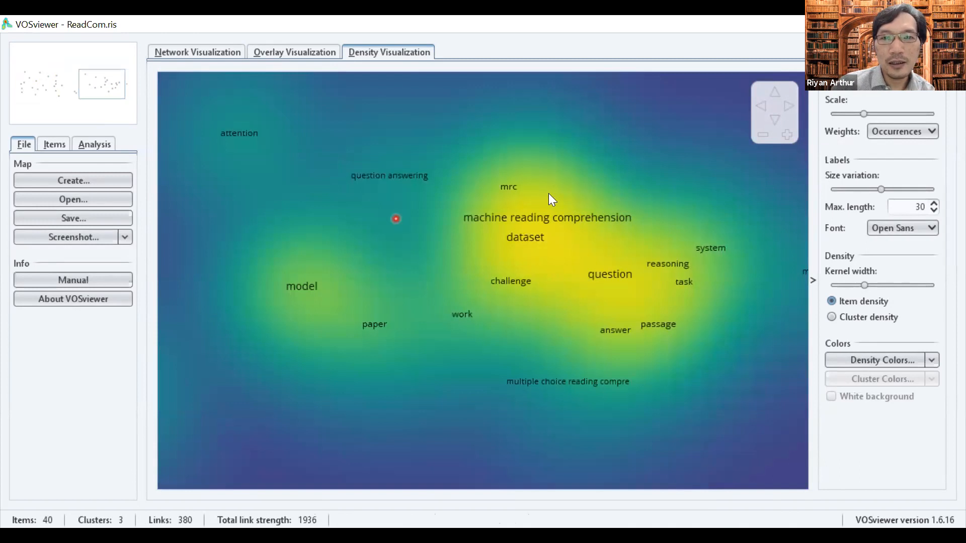
{"action": "scroll", "coordinate": [617, 200], "scroll_direction": "down", "scroll_amount": 5}
{"action": "scroll", "coordinate": [675, 254], "scroll_direction": "up", "scroll_amount": 2}
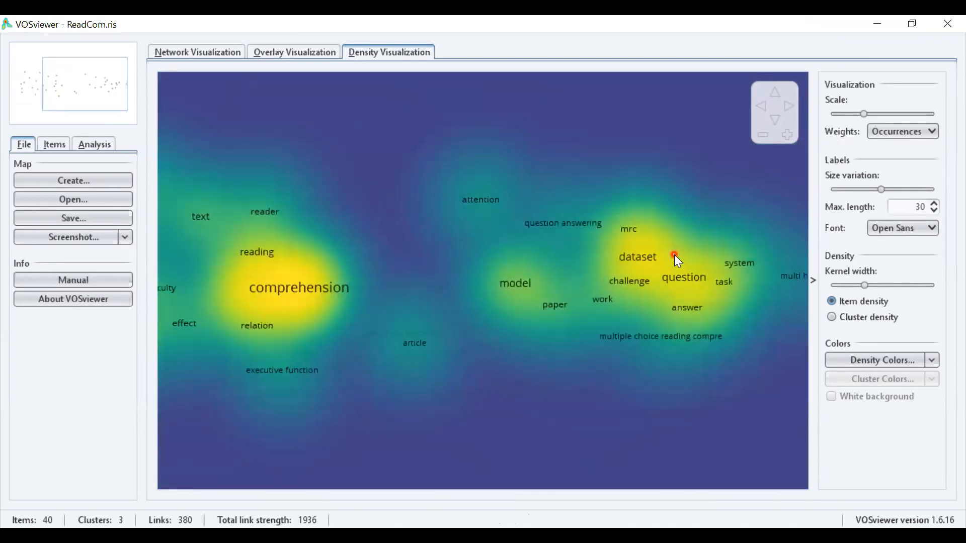
{"action": "scroll", "coordinate": [674, 254], "scroll_direction": "up", "scroll_amount": 3}
{"action": "left_click_drag", "start_coordinate": [644, 245], "coordinate": [415, 228]}
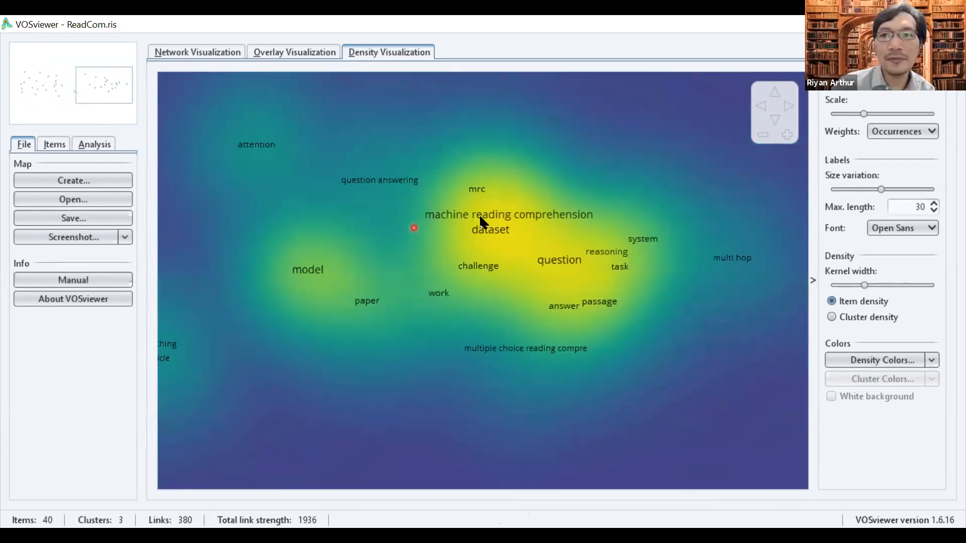
{"action": "scroll", "coordinate": [518, 222], "scroll_direction": "down", "scroll_amount": 4}
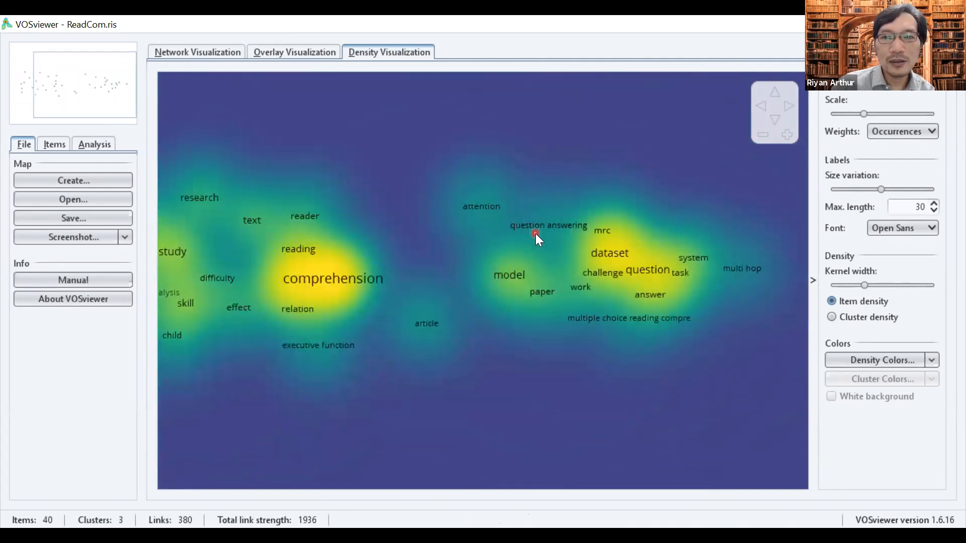
{"action": "scroll", "coordinate": [535, 233], "scroll_direction": "up", "scroll_amount": 3}
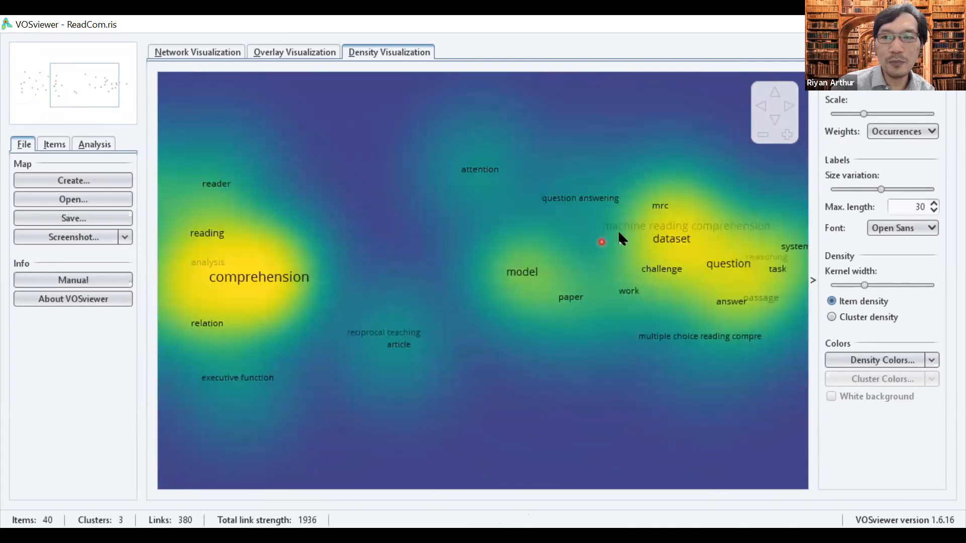
{"action": "scroll", "coordinate": [597, 245], "scroll_direction": "down", "scroll_amount": 2}
{"action": "left_click", "coordinate": [397, 410]}
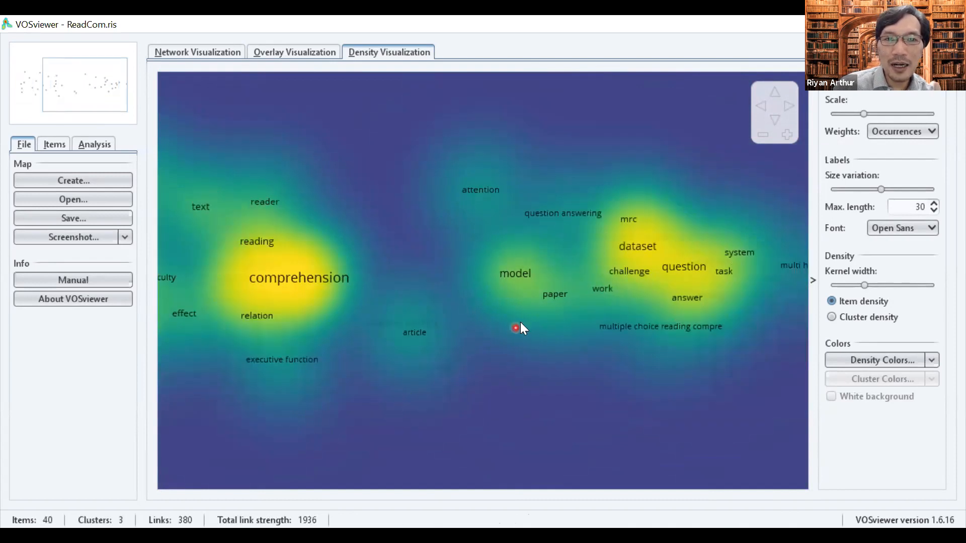
{"action": "left_click", "coordinate": [594, 235]}
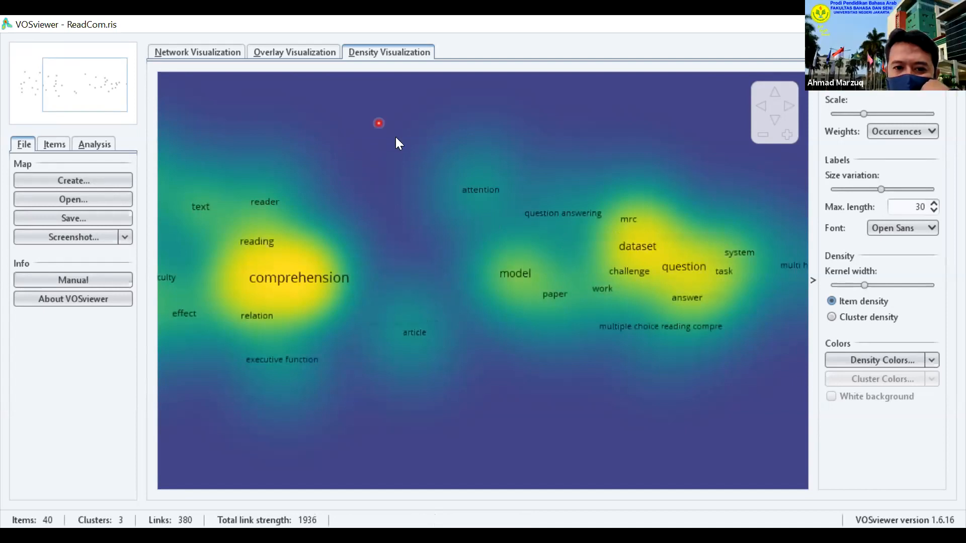
- View the map in the overlay and network visualizations and inspect the links of "machine reading comprehension" close up in the network
{"action": "left_click", "coordinate": [308, 56]}
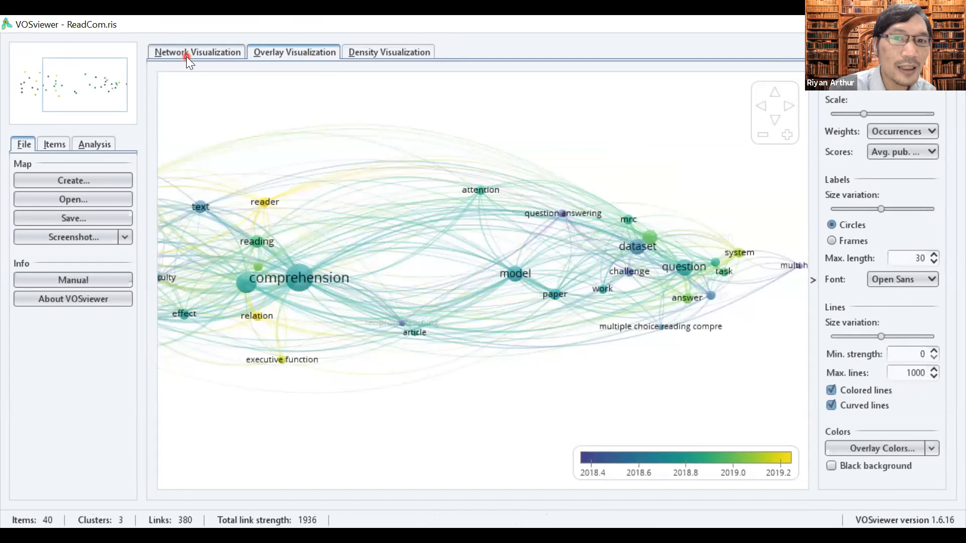
{"action": "left_click", "coordinate": [188, 53]}
{"action": "mouse_move", "coordinate": [661, 239]}
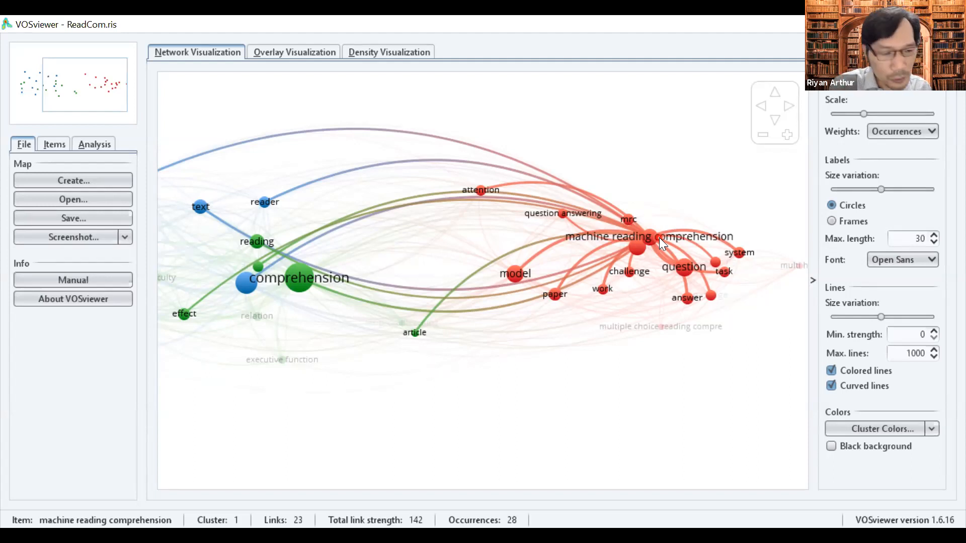
{"action": "scroll", "coordinate": [659, 238], "scroll_direction": "up", "scroll_amount": 2}
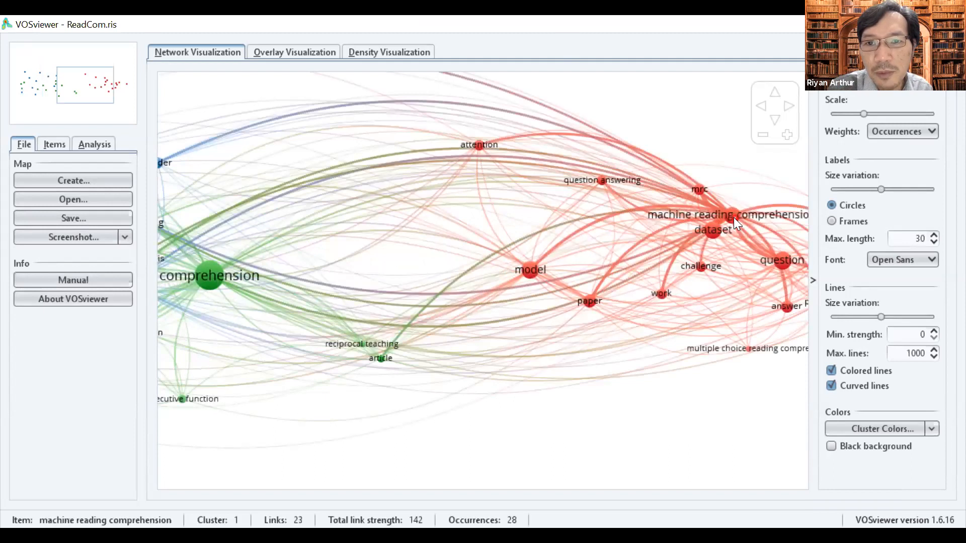
{"action": "left_click_drag", "start_coordinate": [554, 245], "coordinate": [531, 248]}
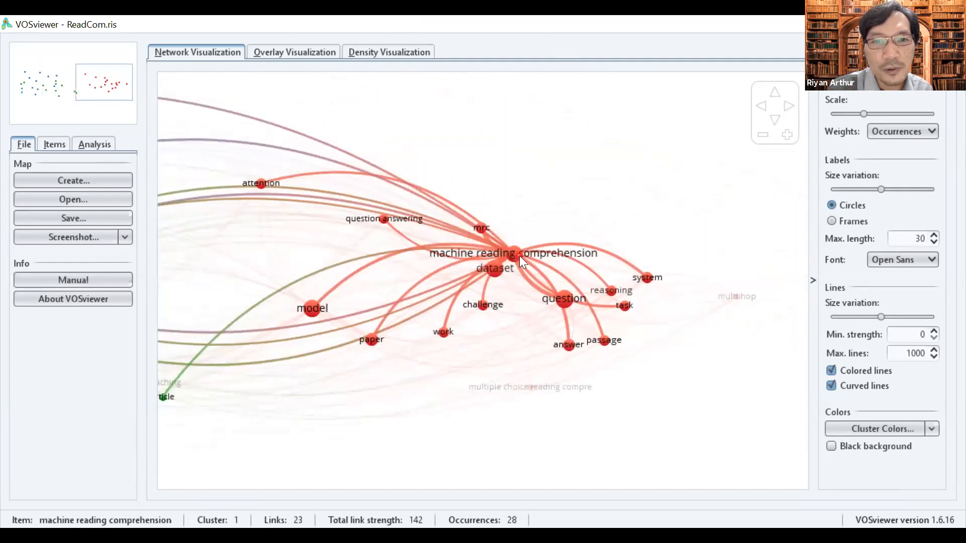
{"action": "scroll", "coordinate": [519, 253], "scroll_direction": "up", "scroll_amount": 3}
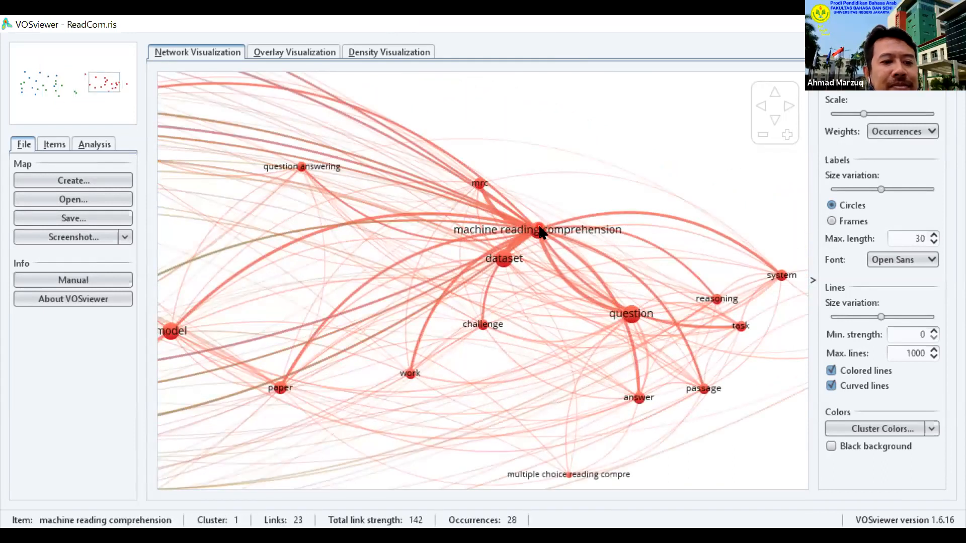
{"action": "left_click", "coordinate": [539, 229]}
{"action": "left_click", "coordinate": [701, 161]}
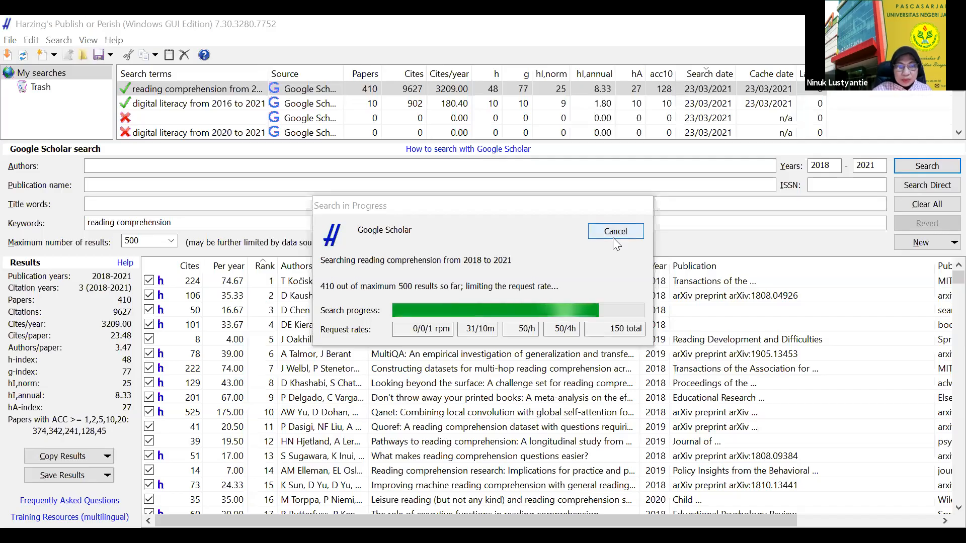
- Stop the running reading comprehension search and replace its keywords with "action research, linguistic"
{"action": "left_click", "coordinate": [613, 237]}
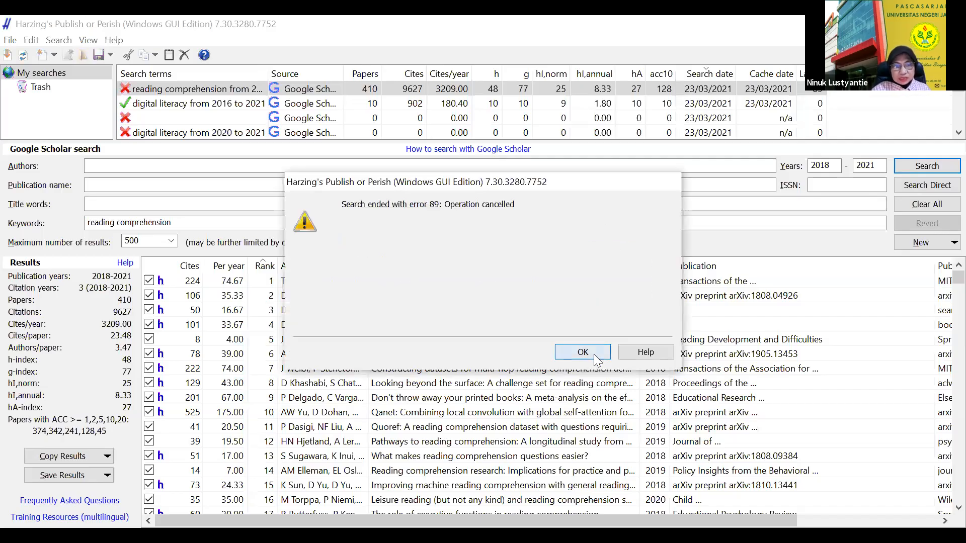
{"action": "left_click", "coordinate": [595, 353]}
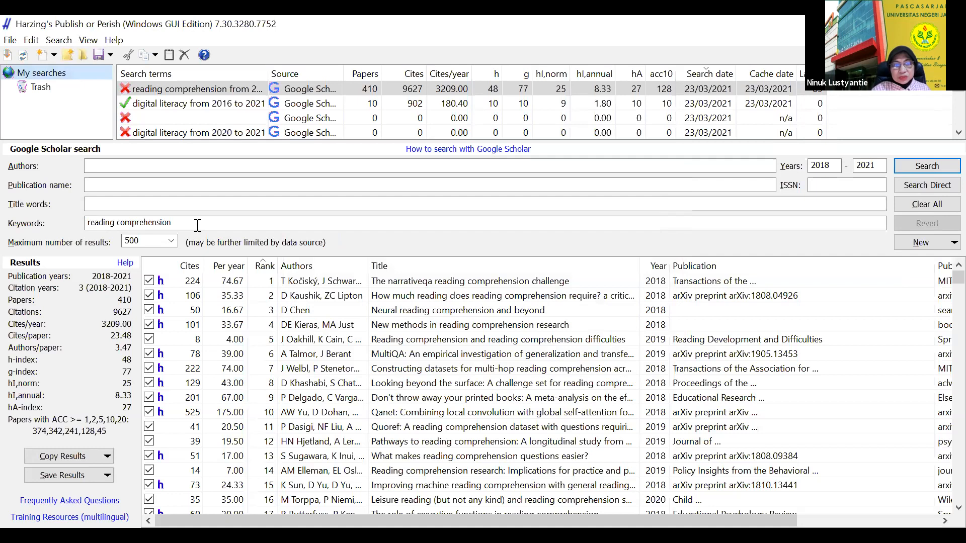
{"action": "left_click_drag", "start_coordinate": [198, 226], "coordinate": [9, 218]}
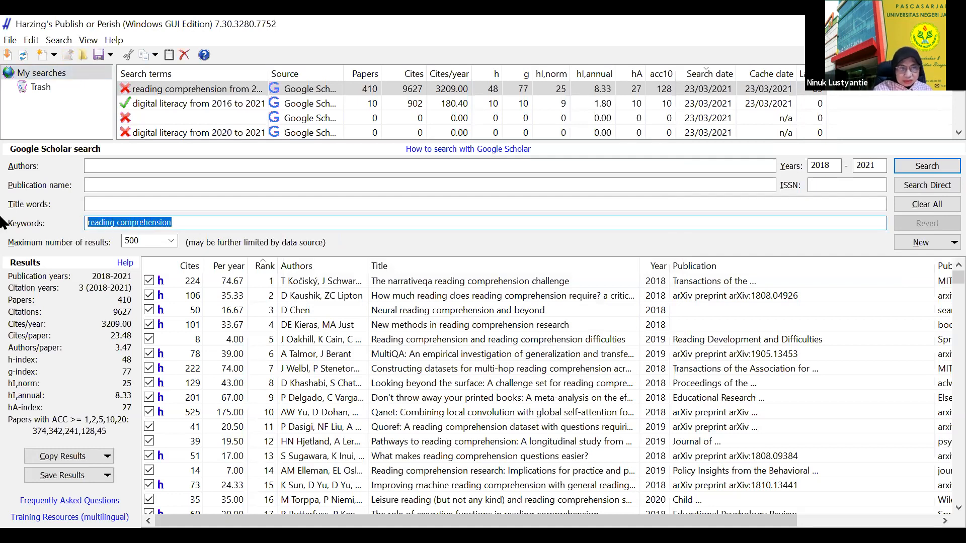
{"action": "key", "text": "BackSpace"}
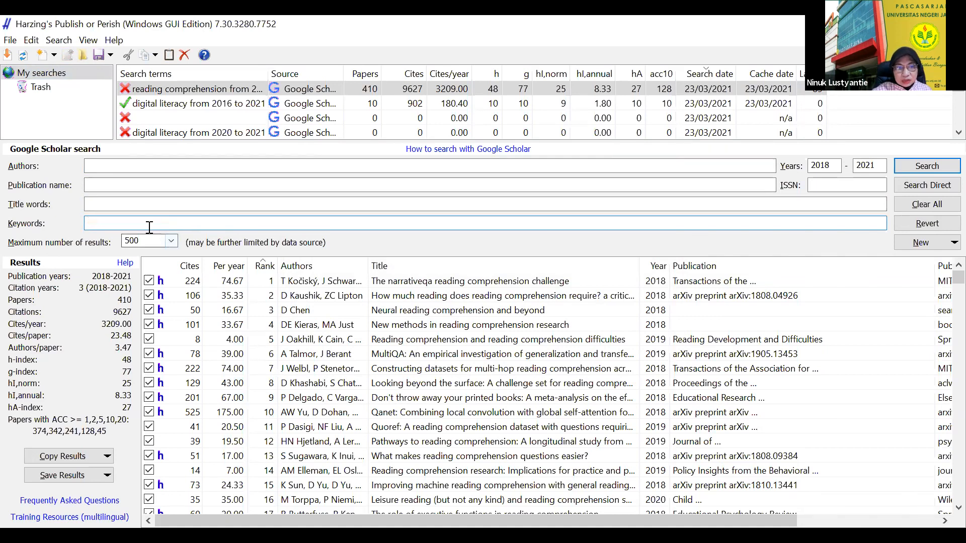
{"action": "type", "text": "action research, lingui"}
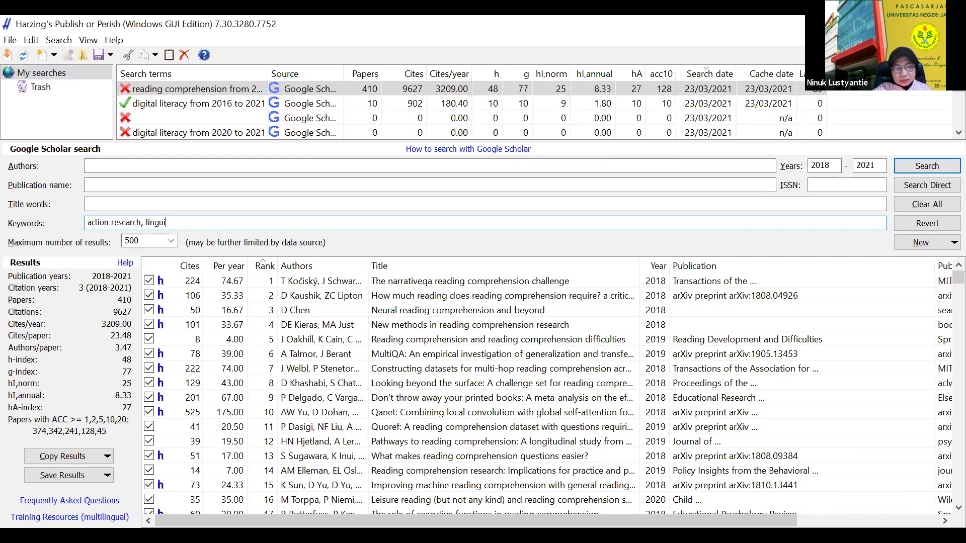
{"action": "type", "text": "s"}
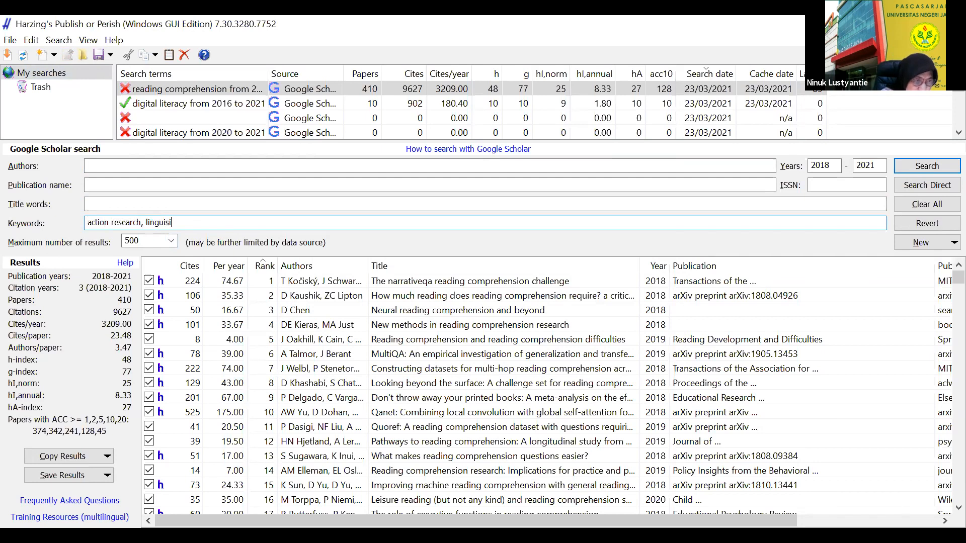
{"action": "type", "text": "ic"}
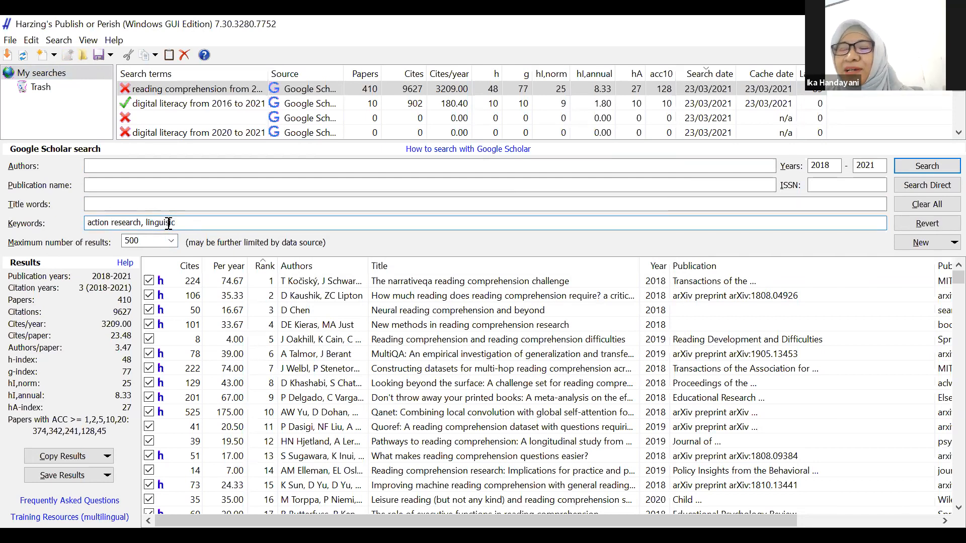
{"action": "type", "text": "t"}
- Limit the search to a maximum of 200 results and run it for the years 2018 to 2021
{"action": "left_click", "coordinate": [158, 244]}
{"action": "left_click", "coordinate": [171, 240]}
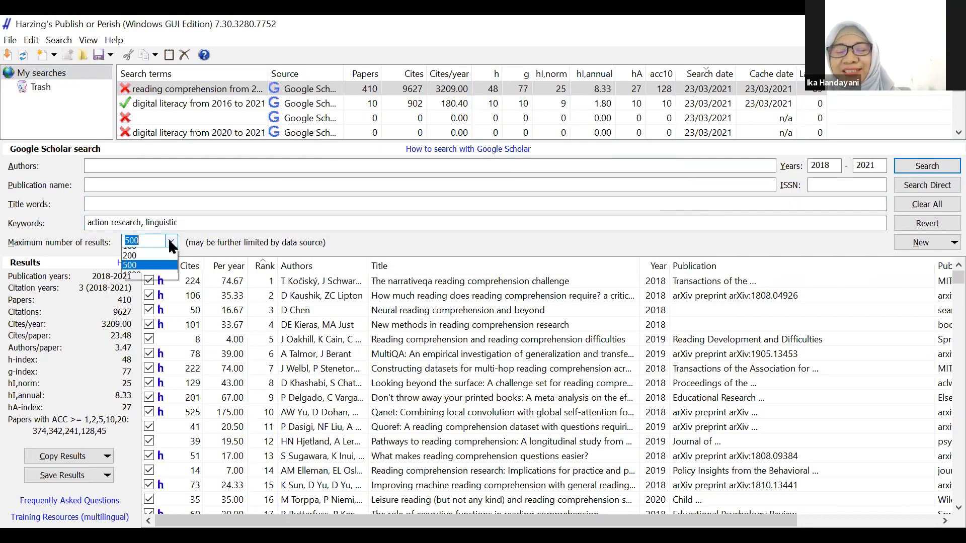
{"action": "left_click", "coordinate": [149, 291]}
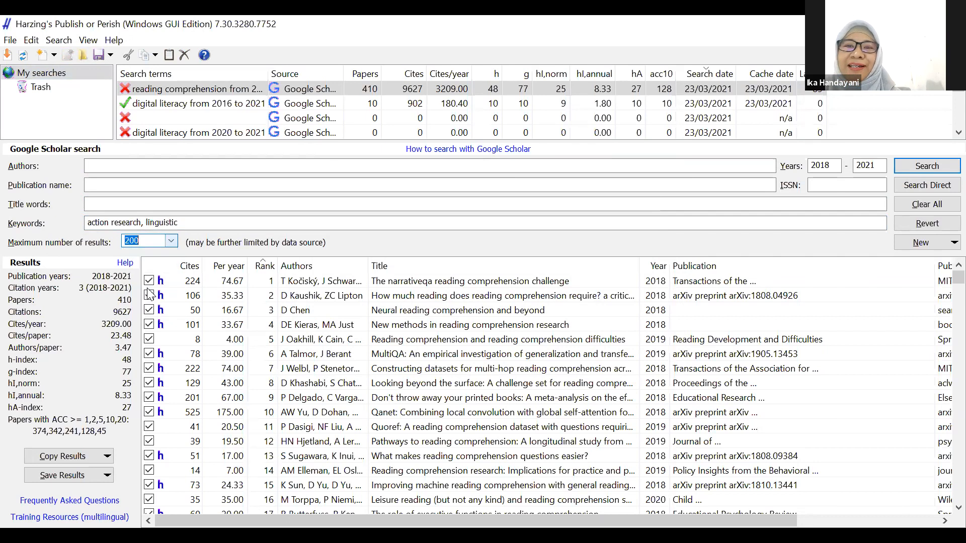
{"action": "left_click", "coordinate": [935, 164]}
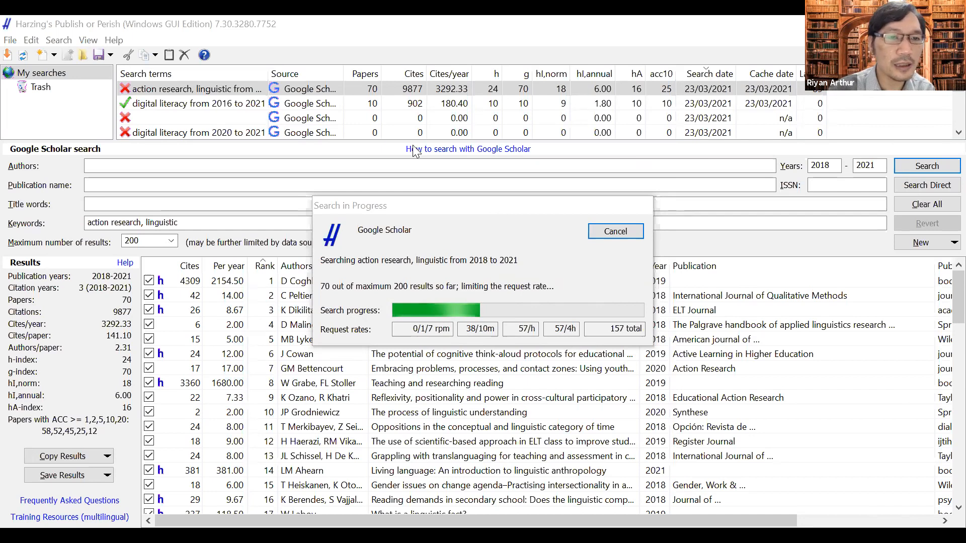
- Move the progress window off the results list and cancel the "action research, linguistic" search
{"action": "left_click_drag", "start_coordinate": [423, 206], "coordinate": [166, 51]}
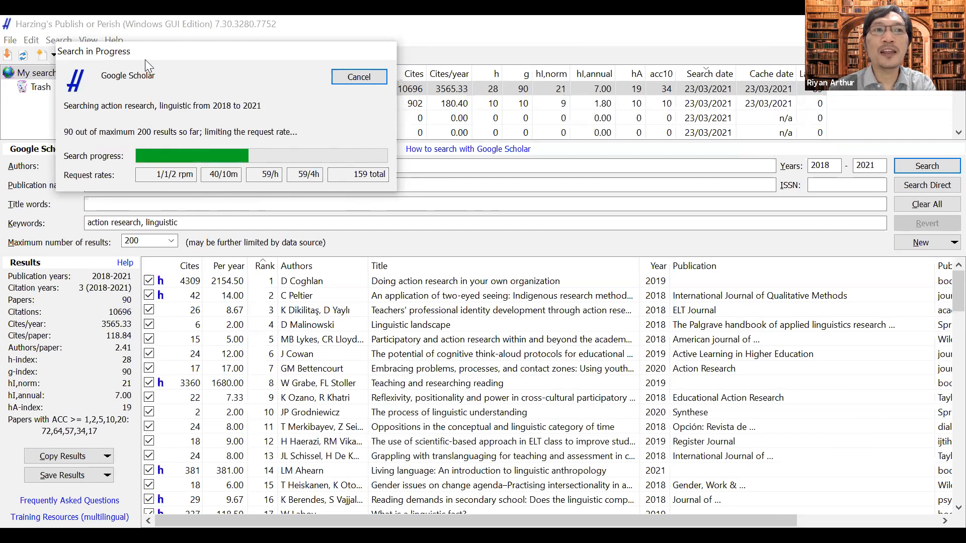
{"action": "left_click_drag", "start_coordinate": [146, 58], "coordinate": [181, 108]}
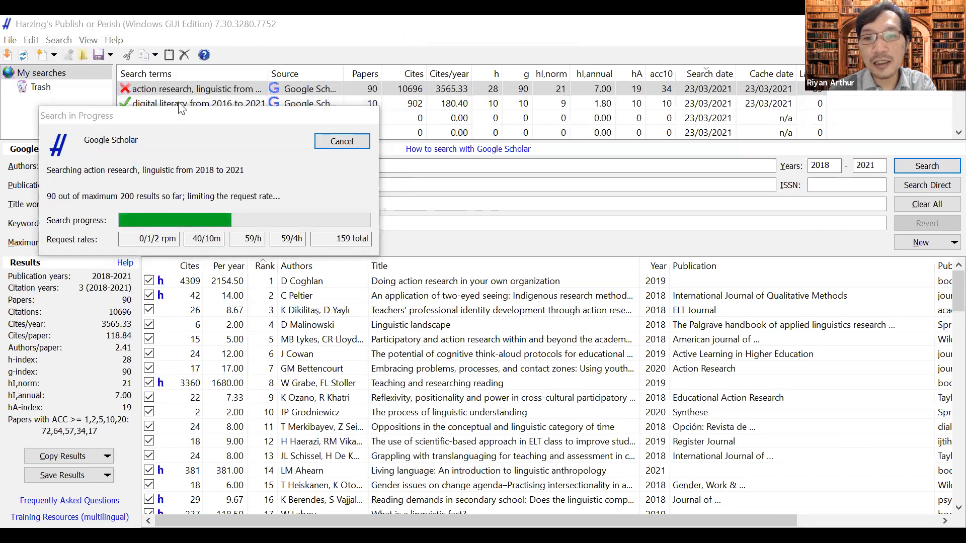
{"action": "left_click", "coordinate": [340, 141]}
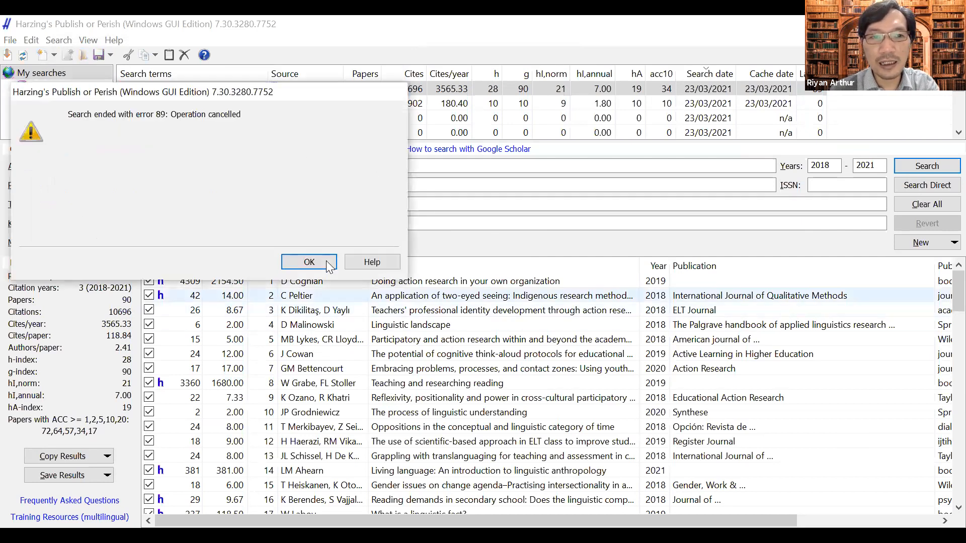
{"action": "left_click", "coordinate": [328, 263]}
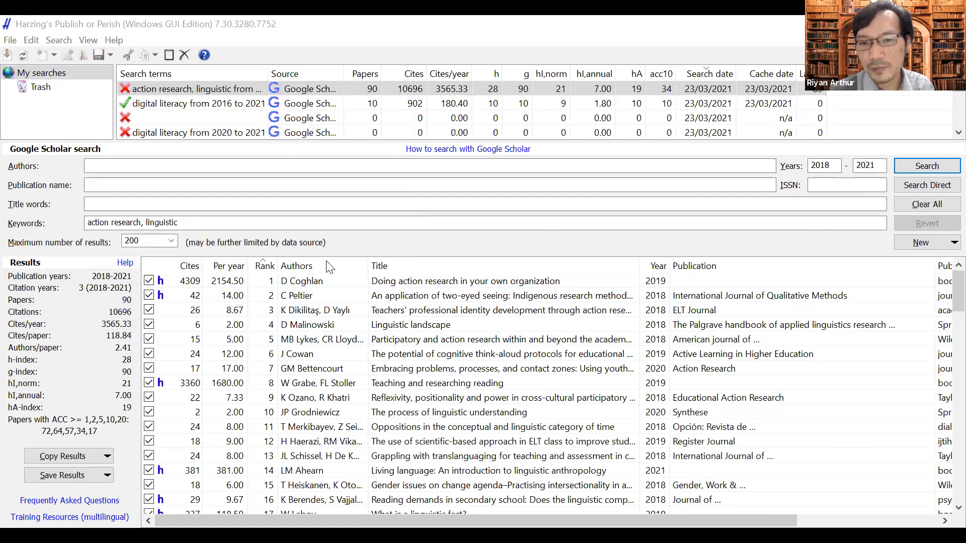
- Replace the search keywords with "Speaking Skill; Colaborative Galery walk"
{"action": "left_click_drag", "start_coordinate": [187, 223], "coordinate": [9, 225]}
{"action": "type", "text": "Speaking Skill"}
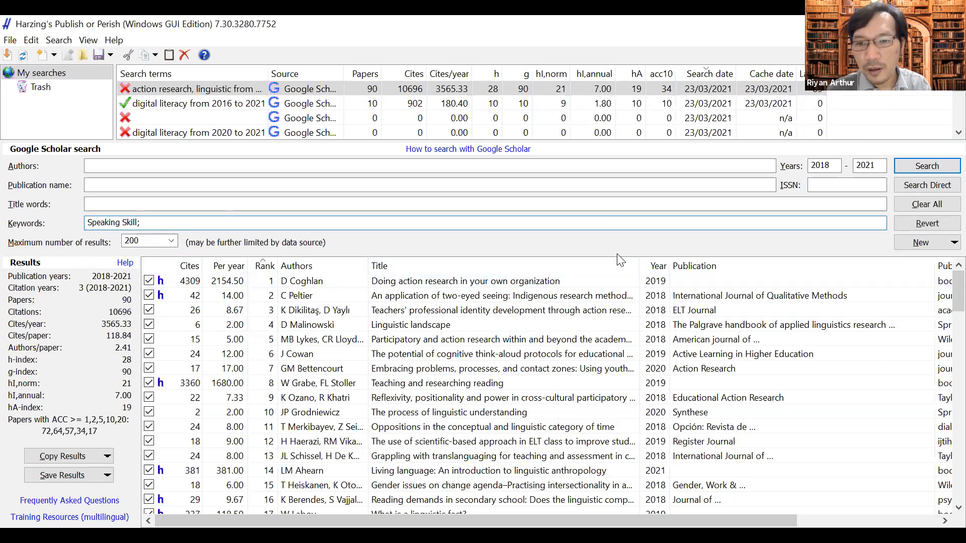
{"action": "key", "text": "alt+Tab"}
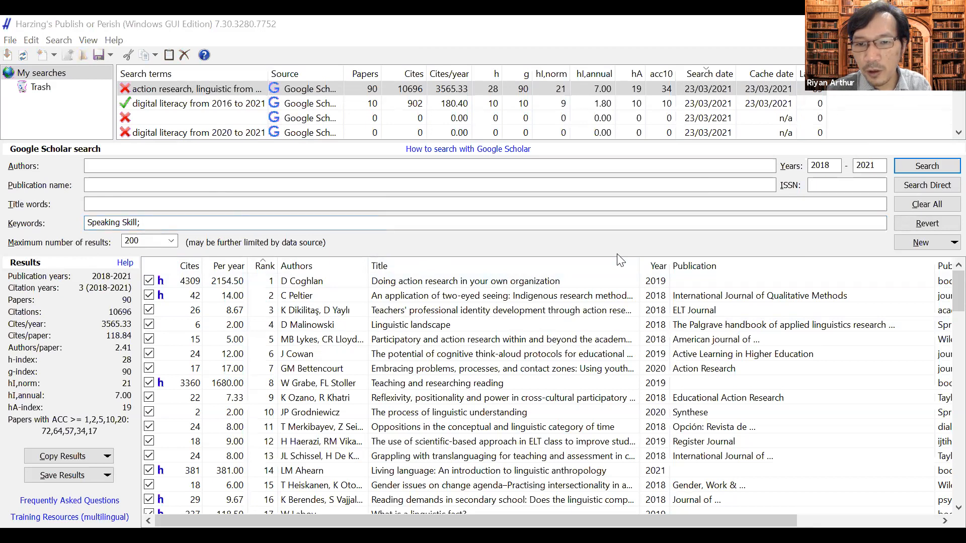
{"action": "left_click", "coordinate": [270, 228]}
{"action": "type", "text": "Colaborative Galery walk"}
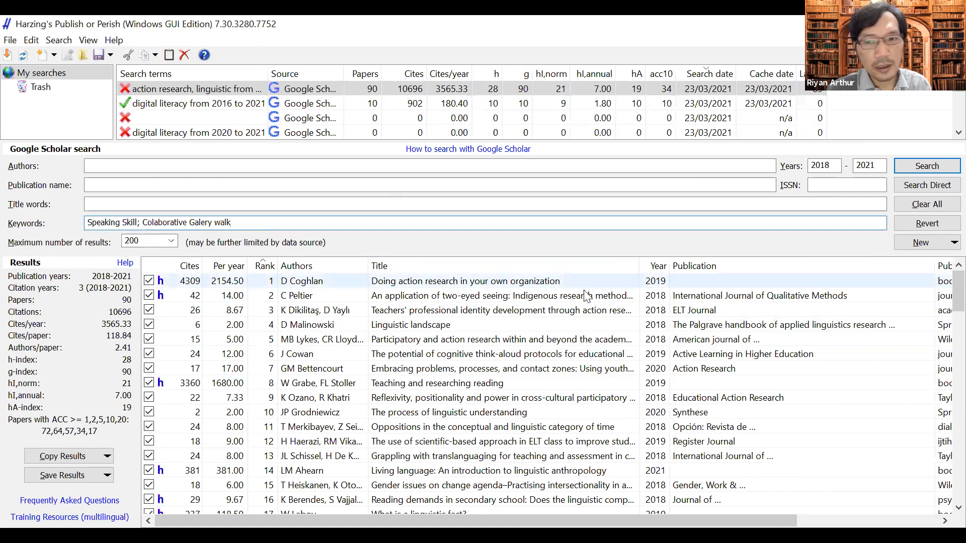
{"action": "key", "text": "alt+Tab"}
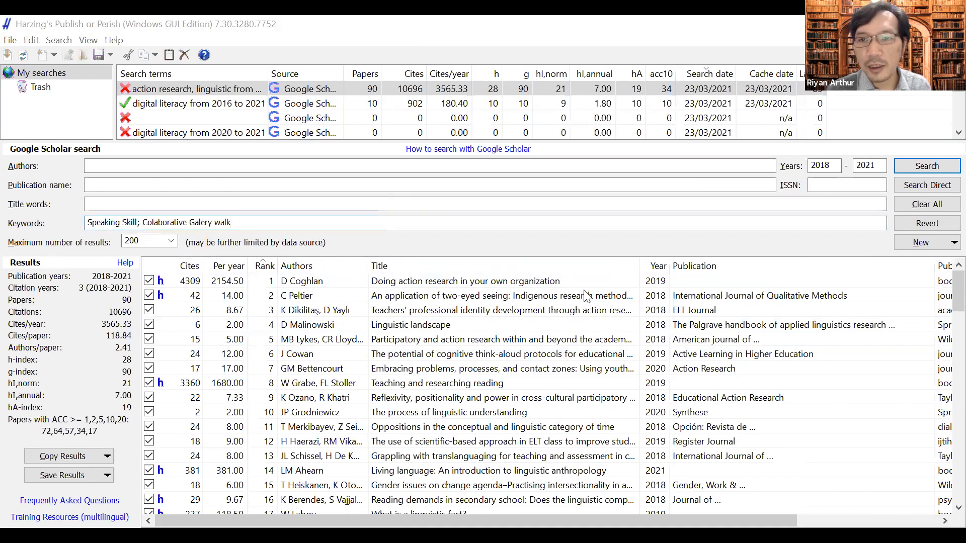
- Set the maximum number of results to 100 and run the Google Scholar search for the speaking skill keywords
{"action": "left_click", "coordinate": [171, 240]}
{"action": "left_click", "coordinate": [151, 282]}
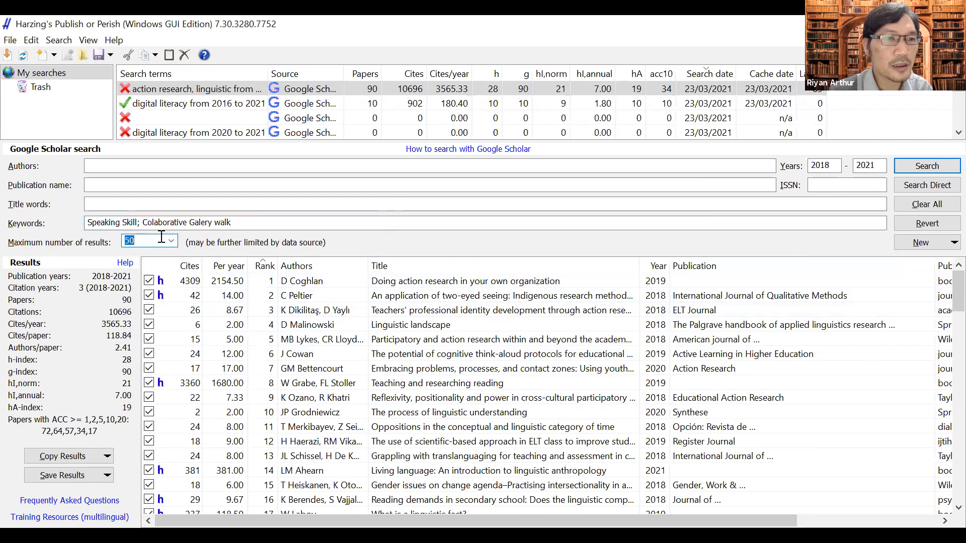
{"action": "left_click", "coordinate": [171, 241]}
{"action": "left_click", "coordinate": [146, 277]}
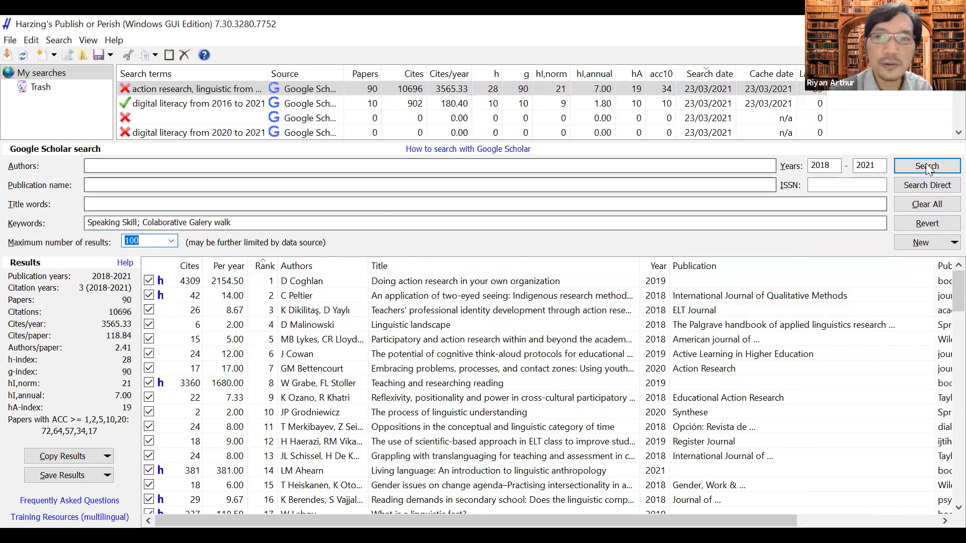
{"action": "left_click", "coordinate": [941, 161]}
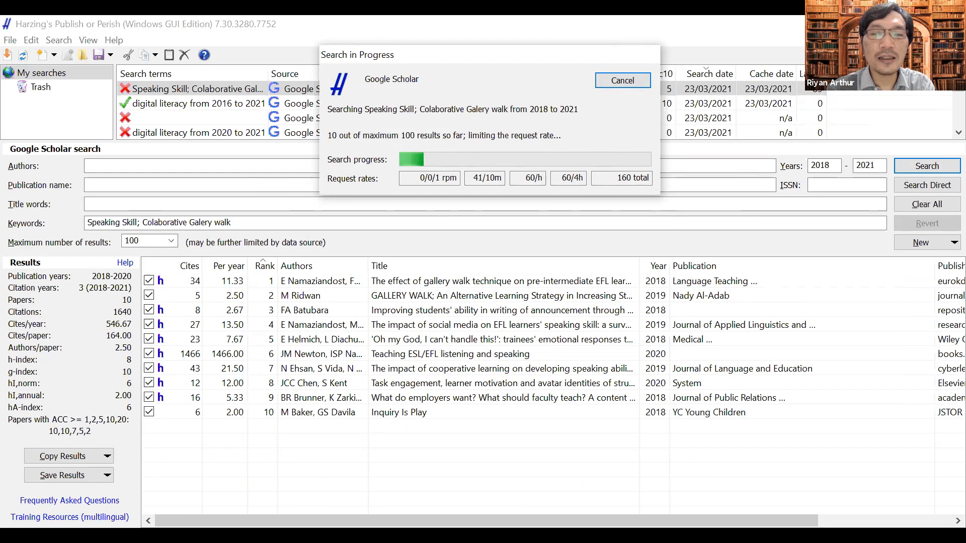
- Move the progress window clear of the search list and cancel the running "Colaborative Galery walk" search
{"action": "left_click_drag", "start_coordinate": [527, 55], "coordinate": [339, 25]}
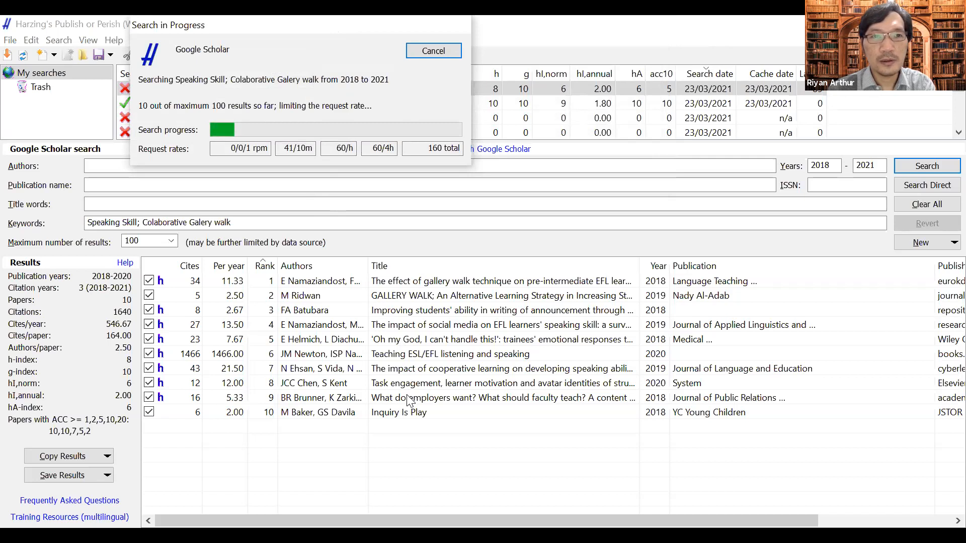
{"action": "left_click", "coordinate": [671, 102]}
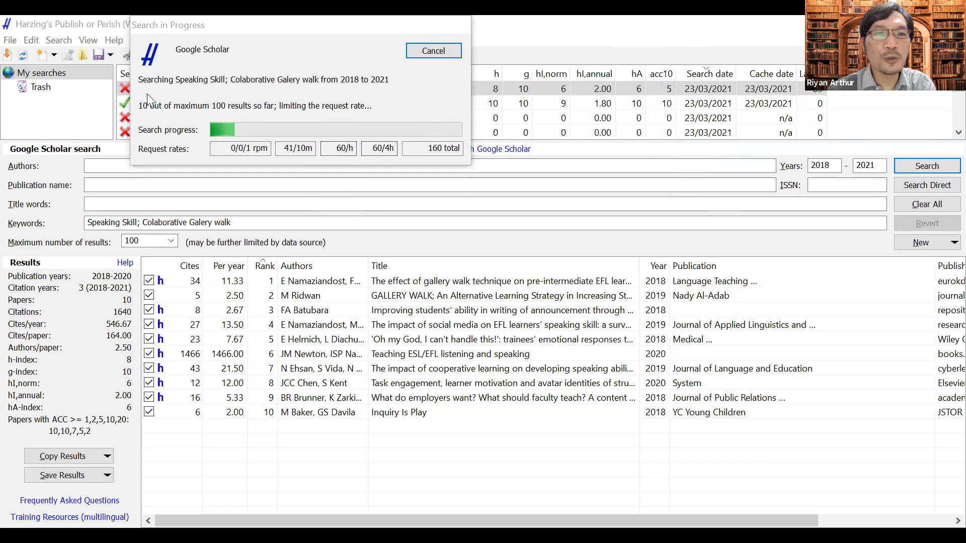
{"action": "left_click_drag", "start_coordinate": [252, 25], "coordinate": [226, 112]}
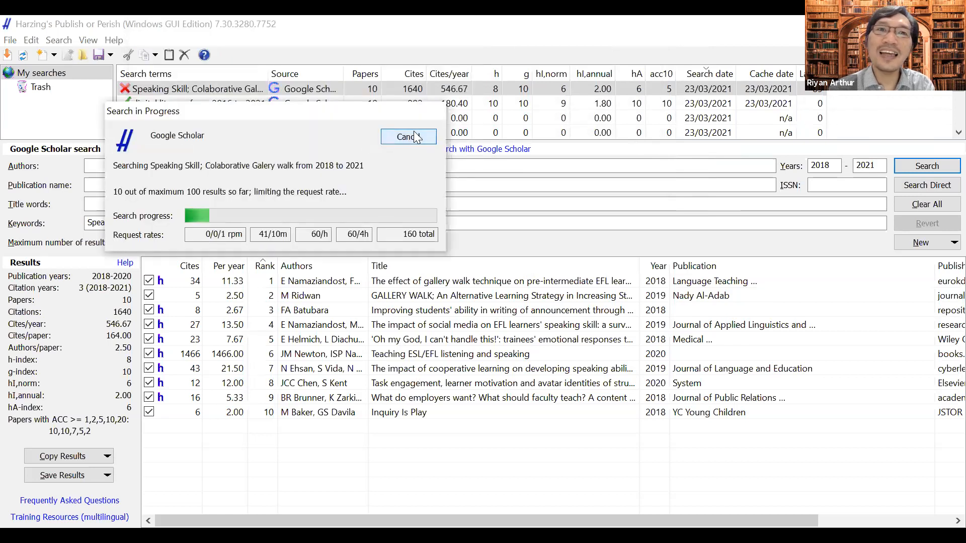
{"action": "left_click", "coordinate": [416, 138]}
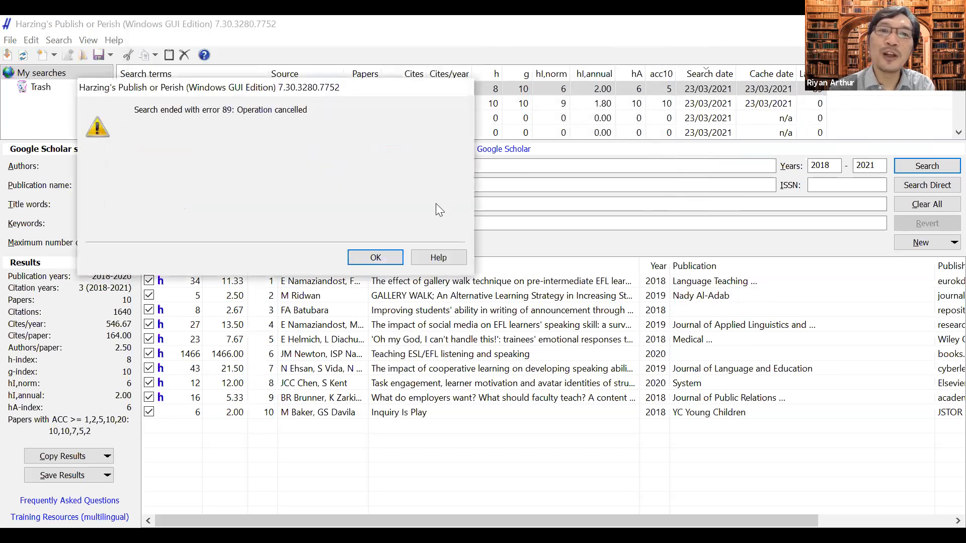
{"action": "left_click", "coordinate": [394, 258]}
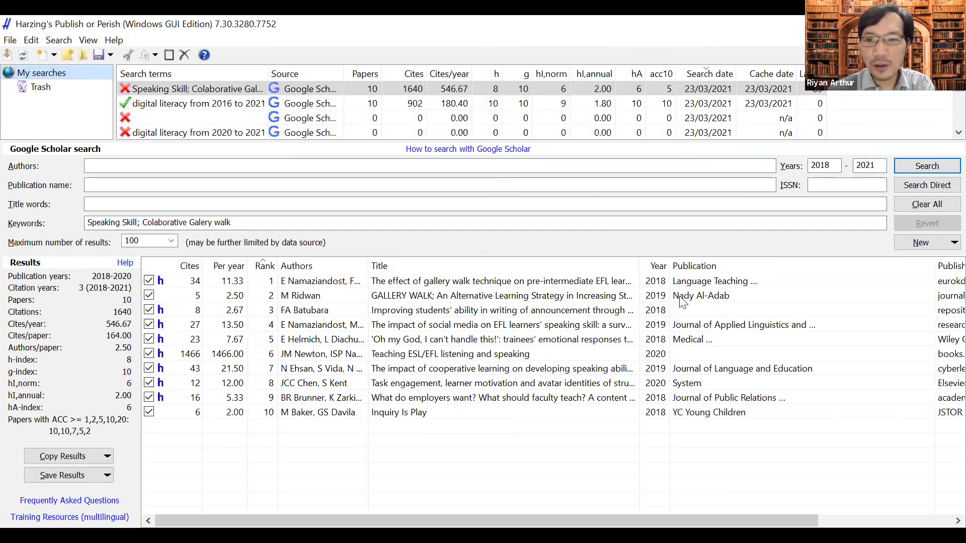
- Change "Colaborative" to "Cooperative" in the keywords, run the search again and move its progress window aside
{"action": "double_click", "coordinate": [169, 219]}
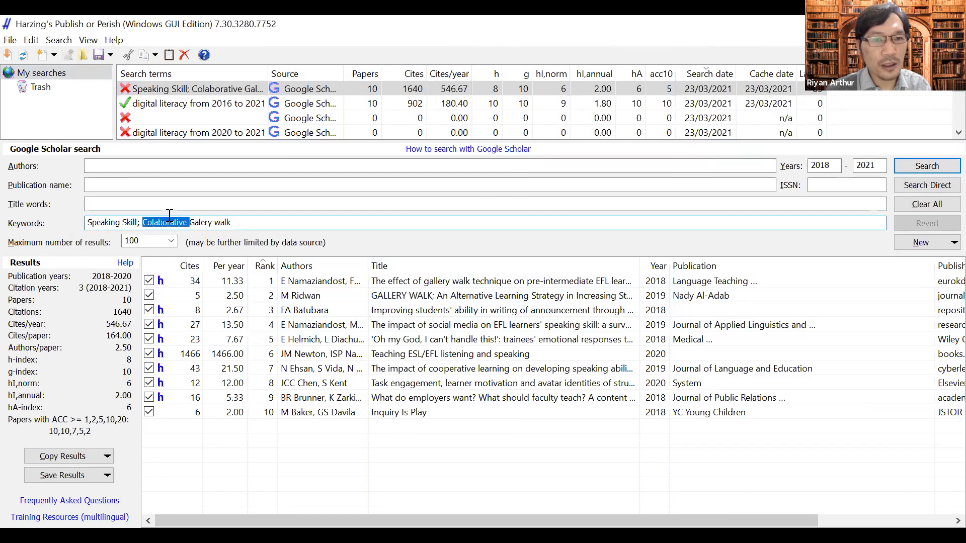
{"action": "type", "text": "Cooperative"}
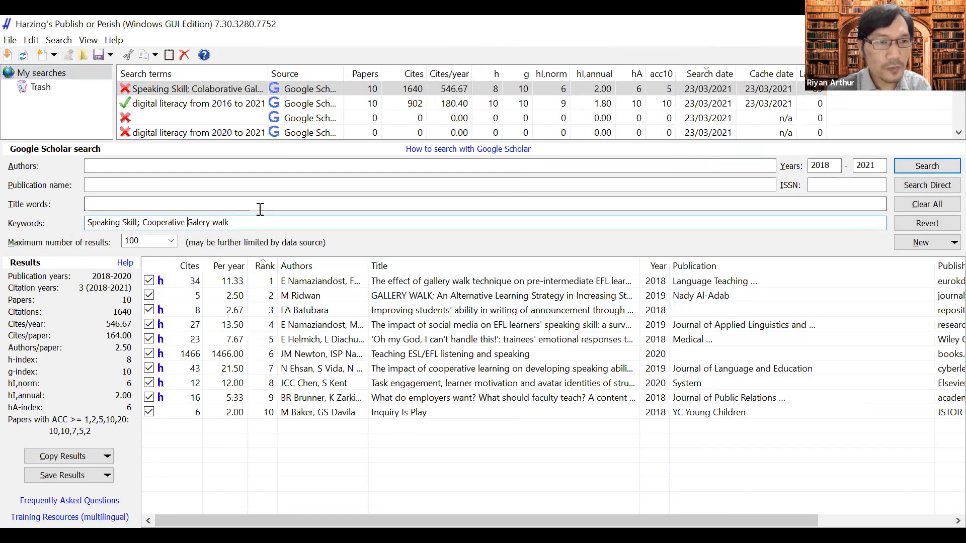
{"action": "left_click", "coordinate": [922, 166]}
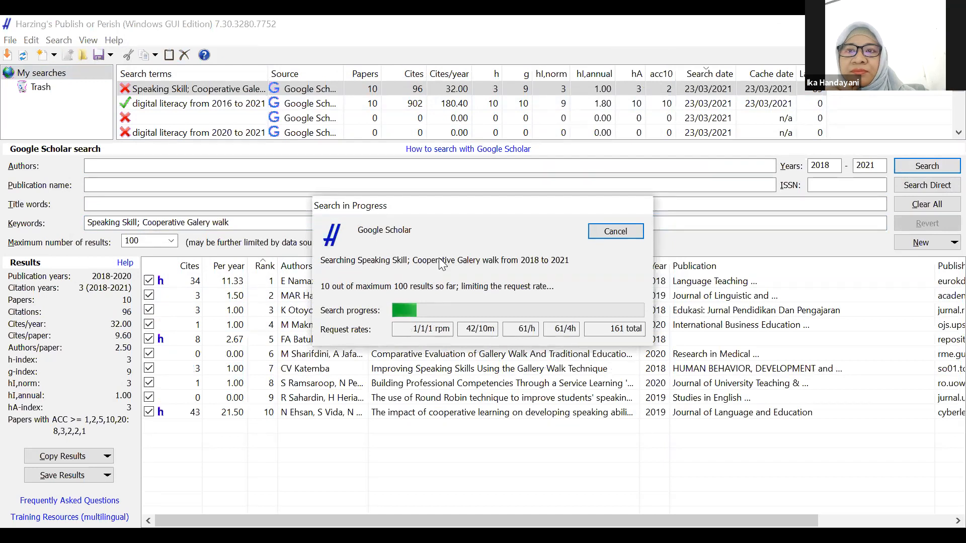
{"action": "left_click_drag", "start_coordinate": [450, 201], "coordinate": [284, 65]}
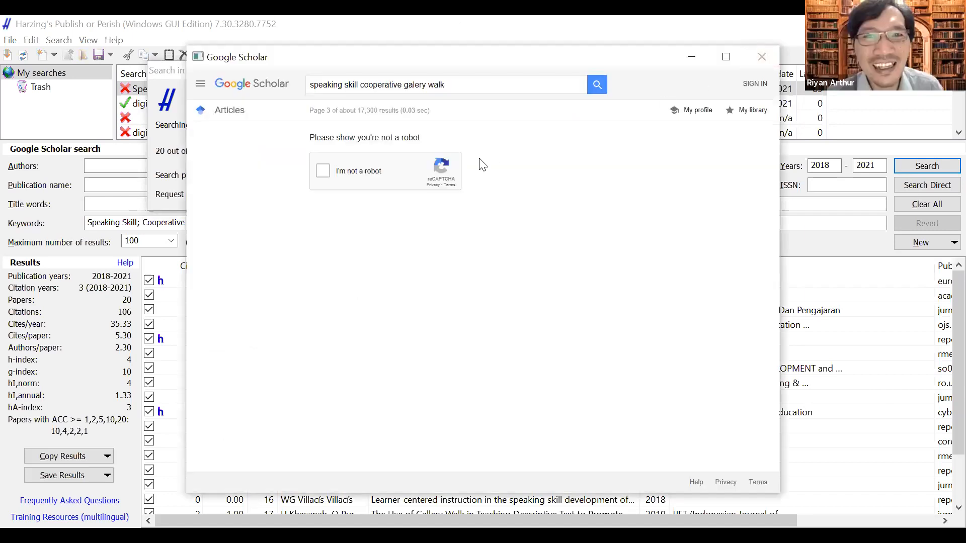
- Complete Google Scholar's robot check by selecting the squares with vehicles and those with traffic lights
{"action": "left_click", "coordinate": [320, 174]}
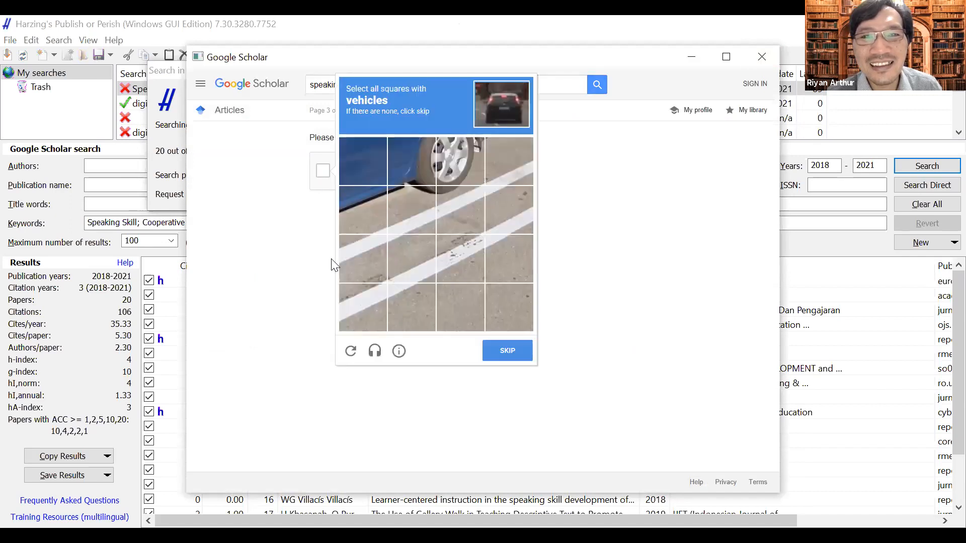
{"action": "left_click", "coordinate": [450, 171]}
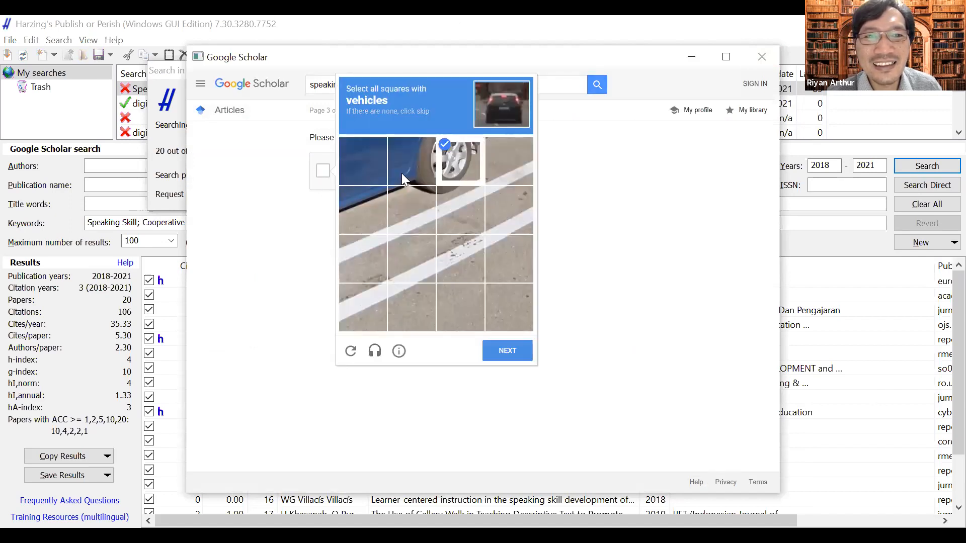
{"action": "left_click", "coordinate": [402, 173]}
{"action": "left_click", "coordinate": [364, 165]}
{"action": "left_click", "coordinate": [508, 351]}
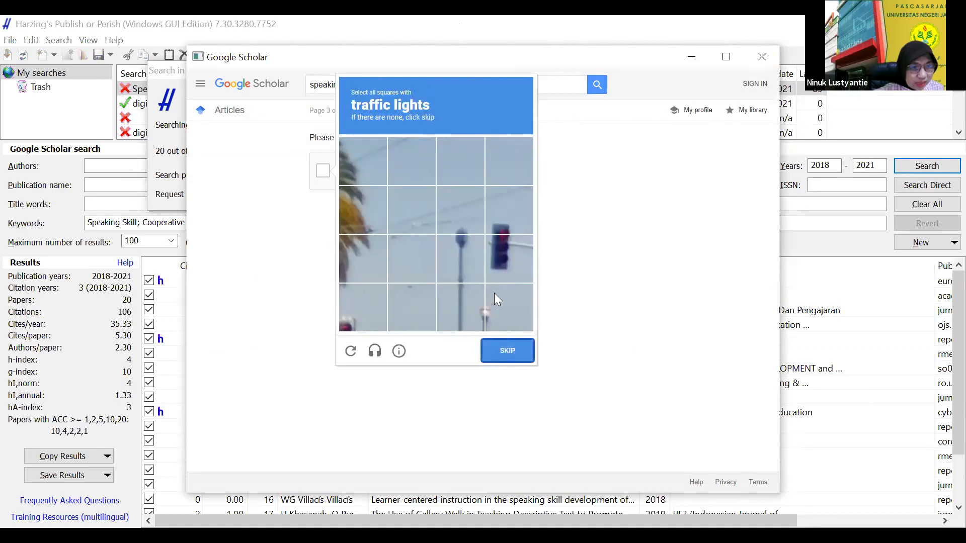
{"action": "left_click", "coordinate": [513, 261]}
{"action": "left_click", "coordinate": [502, 230]}
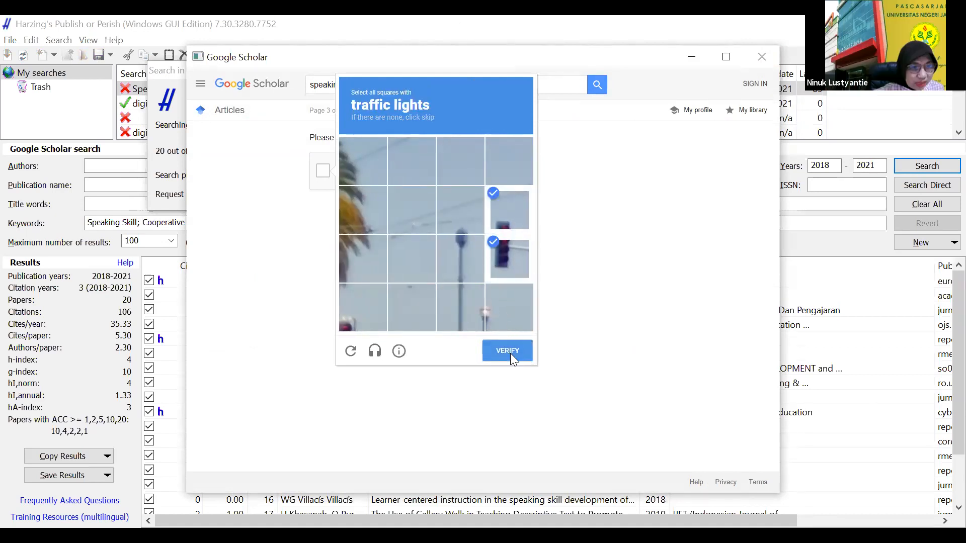
{"action": "left_click", "coordinate": [510, 353]}
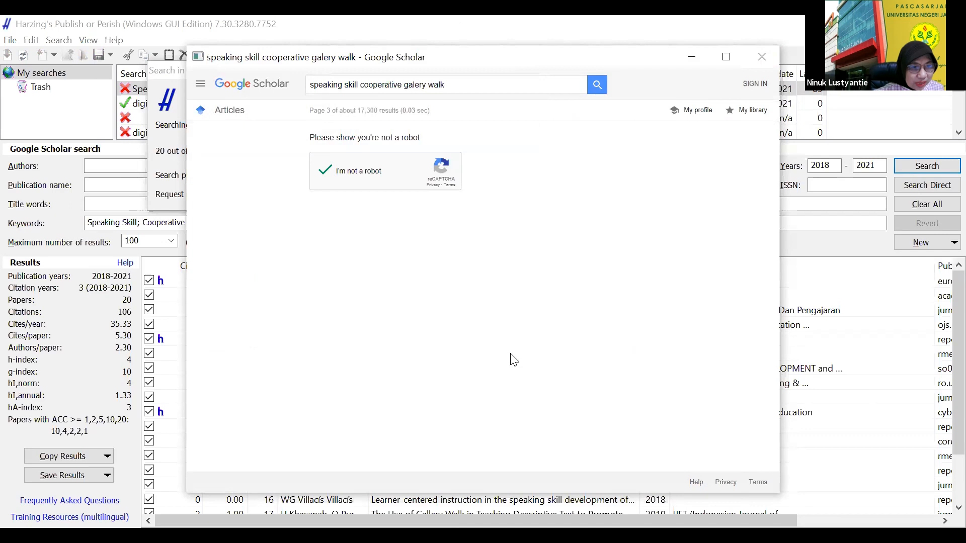
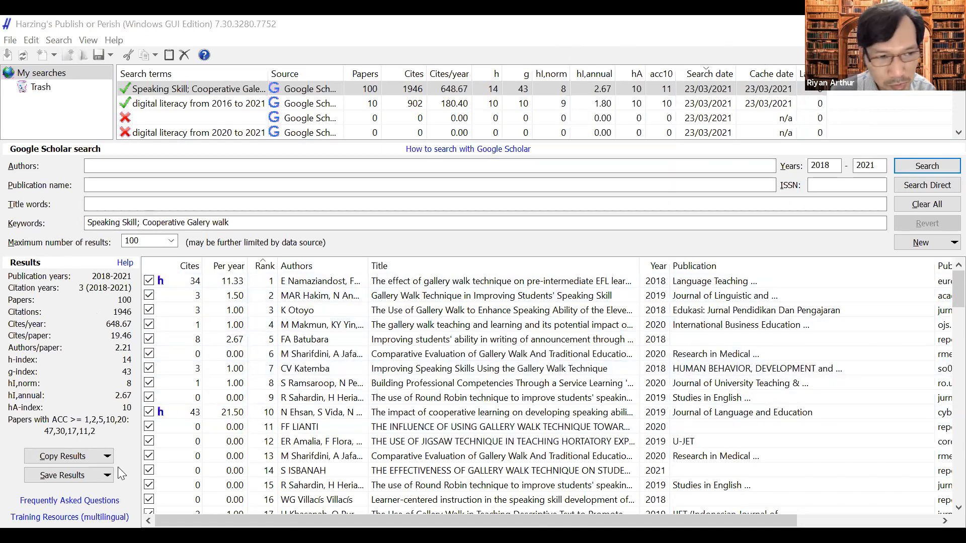
- Save the Google Scholar results in RIS/RefManager format to Documents, naming the file with the participant's name followed by "koop"
{"action": "left_click", "coordinate": [107, 475]}
{"action": "left_click", "coordinate": [127, 358]}
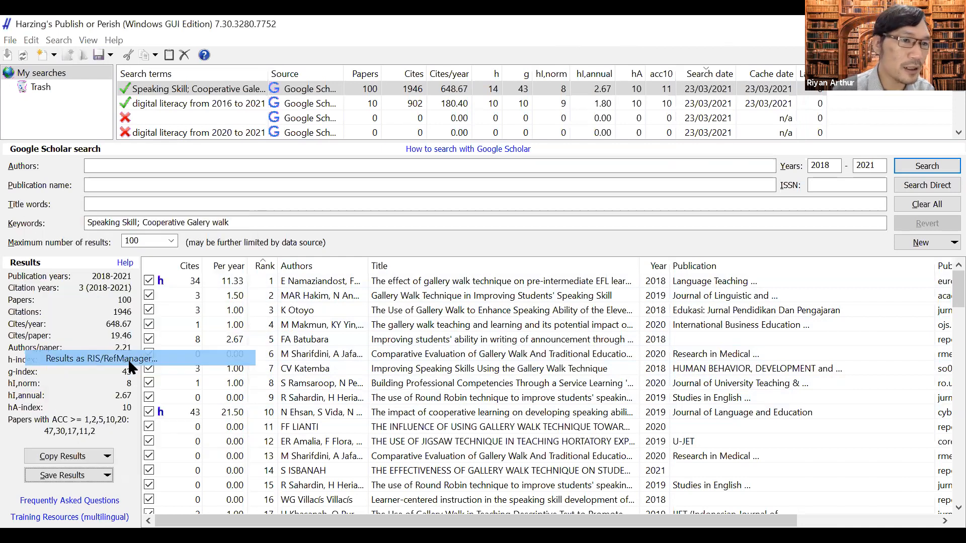
{"action": "type", "text": "bu"}
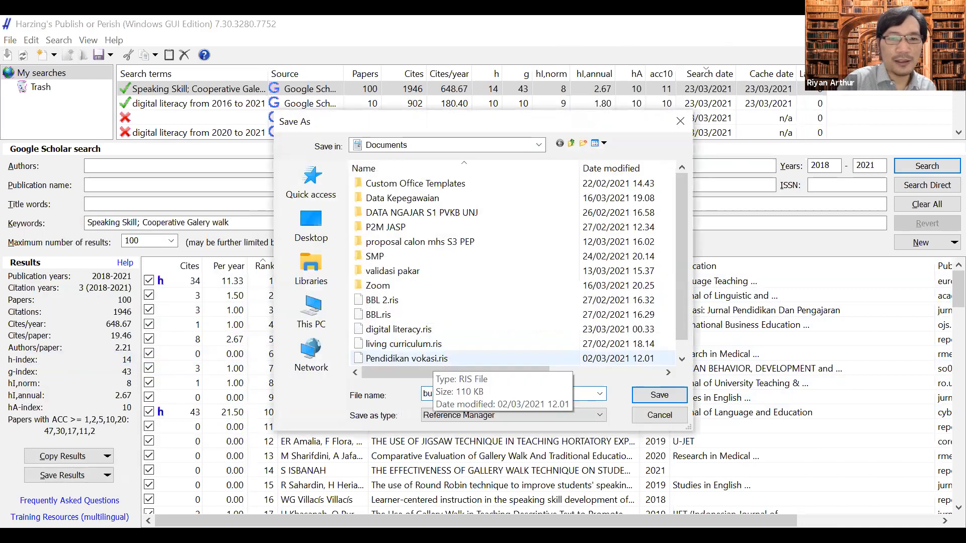
{"action": "type", "text": " ika koop"}
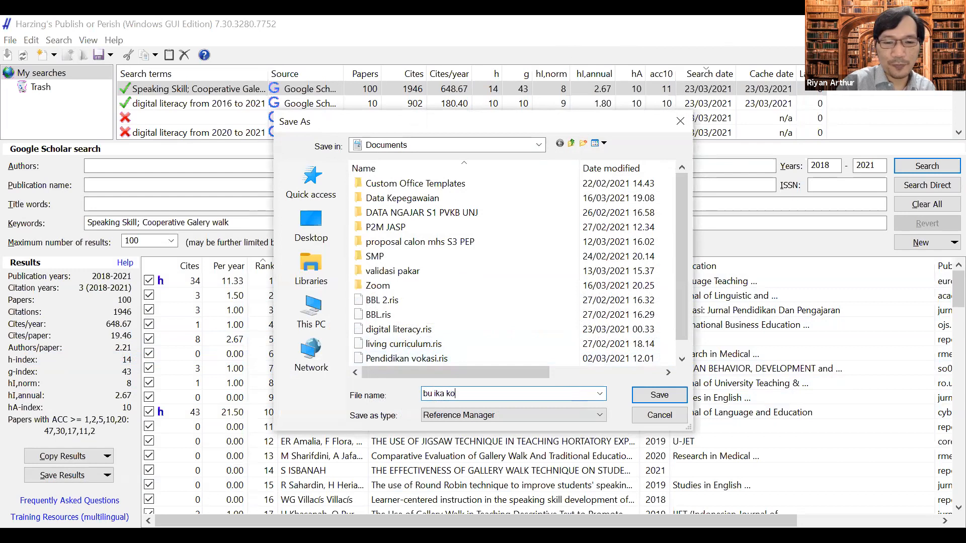
{"action": "key", "text": "Return"}
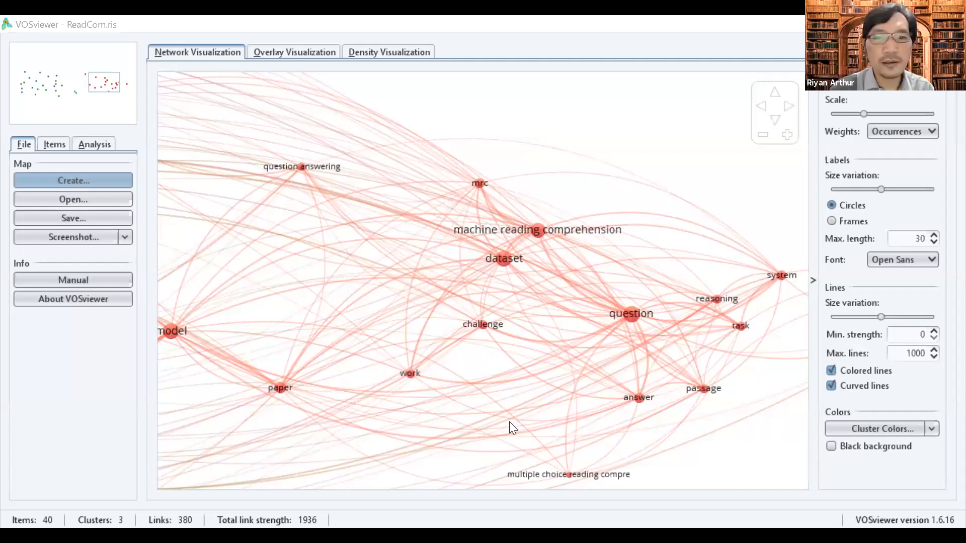
- Switch to VOSviewer and start a new map from reference manager files, choosing the newly saved "koop" RIS file as the source
{"action": "left_click", "coordinate": [74, 180]}
{"action": "left_click", "coordinate": [523, 458]}
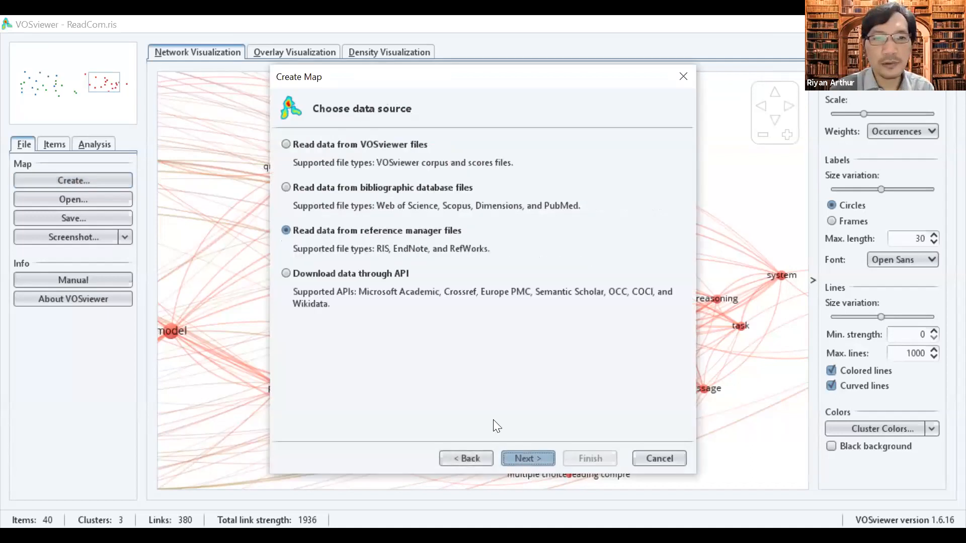
{"action": "left_click", "coordinate": [523, 458]}
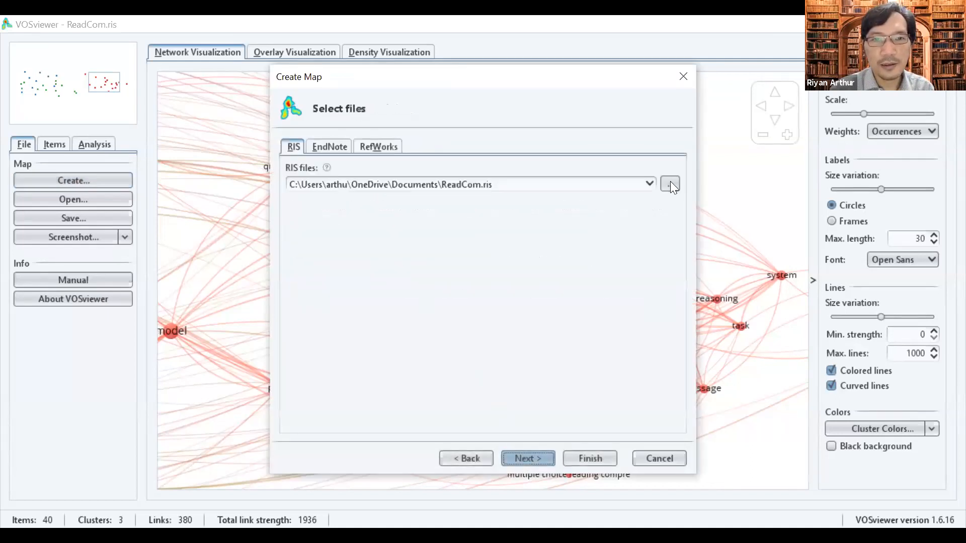
{"action": "left_click", "coordinate": [488, 213]}
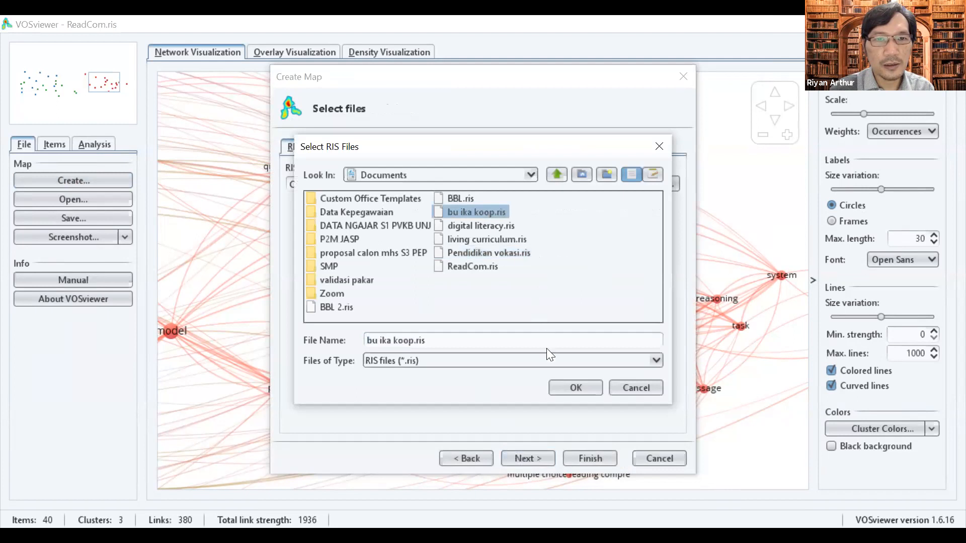
{"action": "left_click", "coordinate": [573, 388]}
- Keep full counting without a thesaurus file and set the minimum number of occurrences of a term to 5
{"action": "left_click", "coordinate": [533, 461]}
{"action": "left_click", "coordinate": [532, 460]}
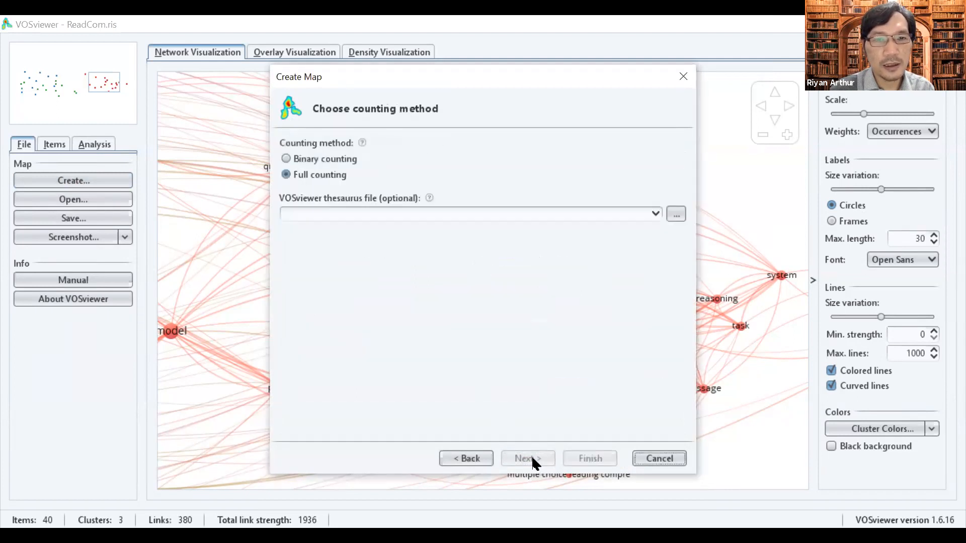
{"action": "left_click", "coordinate": [528, 459]}
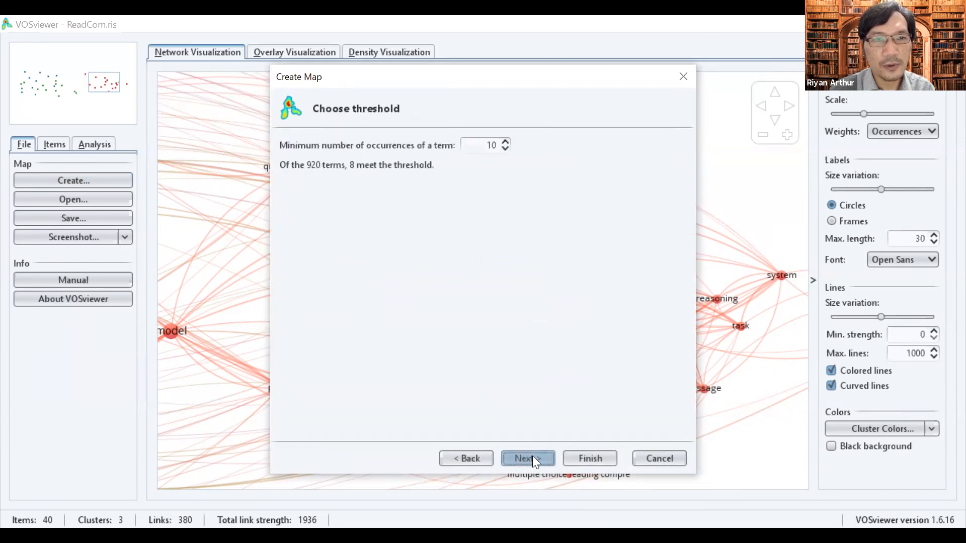
{"action": "left_click", "coordinate": [506, 149]}
{"action": "left_click", "coordinate": [505, 148]}
{"action": "left_click", "coordinate": [505, 149]}
{"action": "left_click", "coordinate": [505, 149]}
{"action": "left_click", "coordinate": [505, 149]}
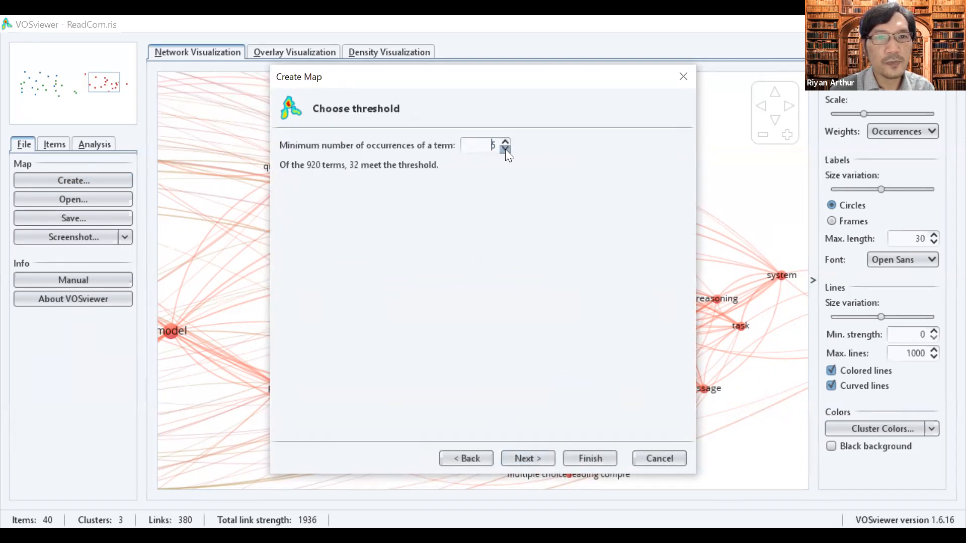
- Set the number of terms to be selected to 32 and finish creating the map
{"action": "left_click", "coordinate": [538, 460]}
{"action": "double_click", "coordinate": [449, 177]}
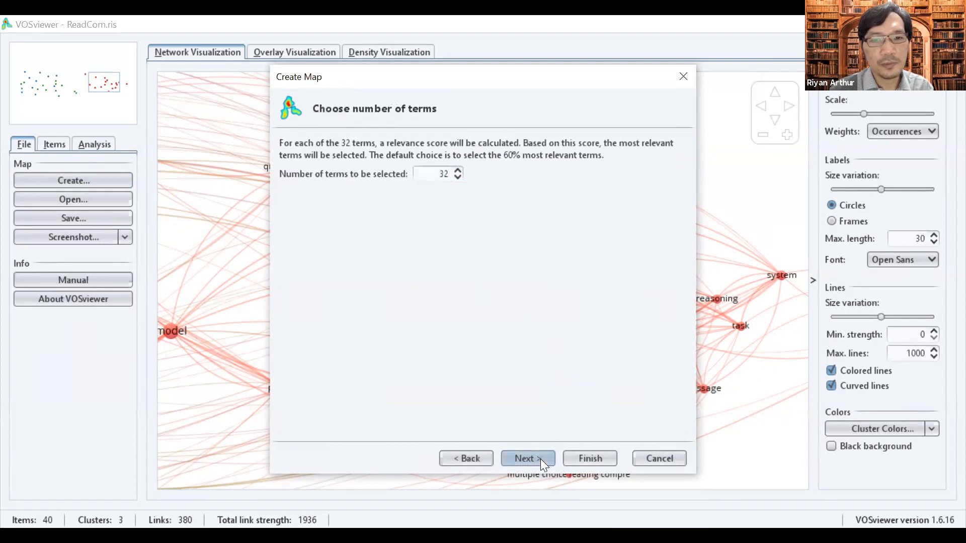
{"action": "left_click", "coordinate": [540, 459]}
{"action": "left_click", "coordinate": [576, 457]}
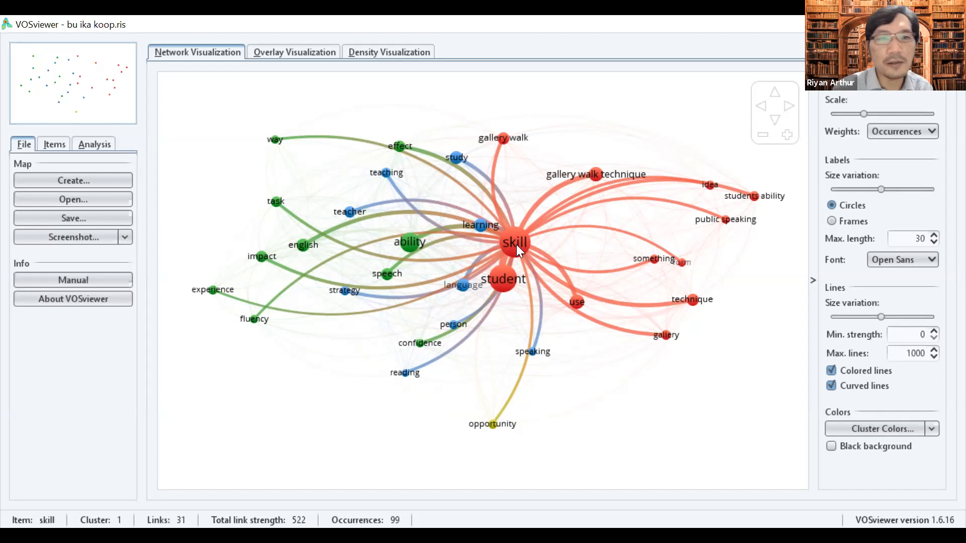
- Examine the links around the "skill" term in the network visualization
{"action": "scroll", "coordinate": [518, 241], "scroll_direction": "up", "scroll_amount": 3}
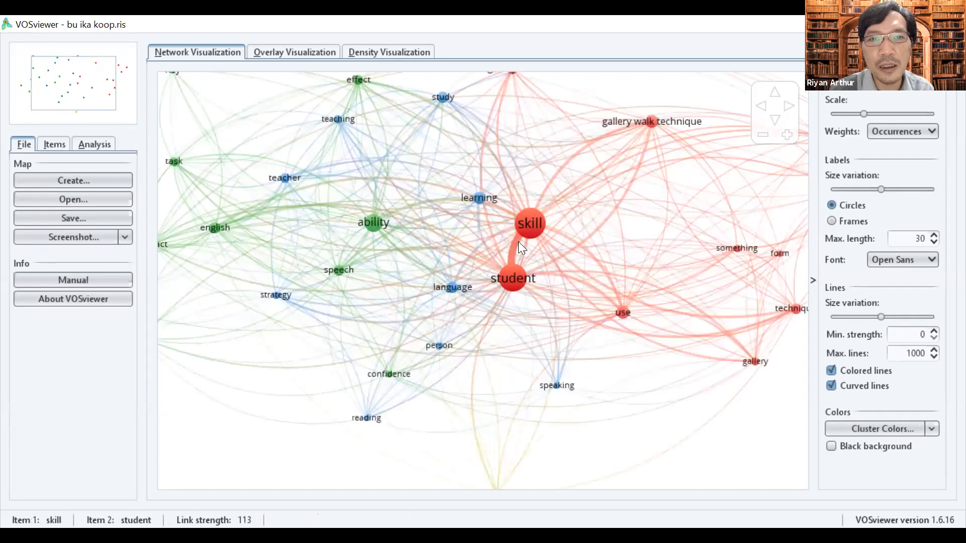
{"action": "scroll", "coordinate": [518, 241], "scroll_direction": "down", "scroll_amount": 2}
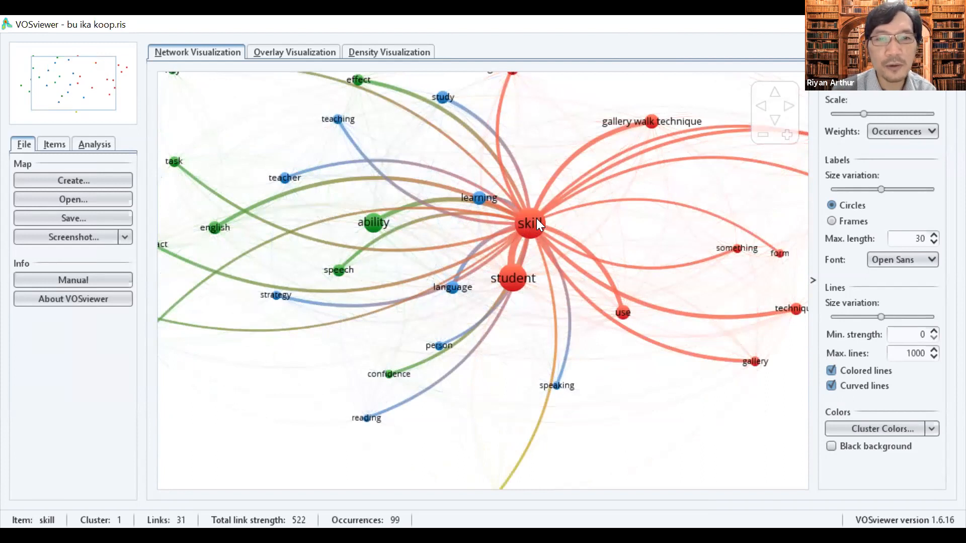
{"action": "scroll", "coordinate": [536, 219], "scroll_direction": "down", "scroll_amount": 1}
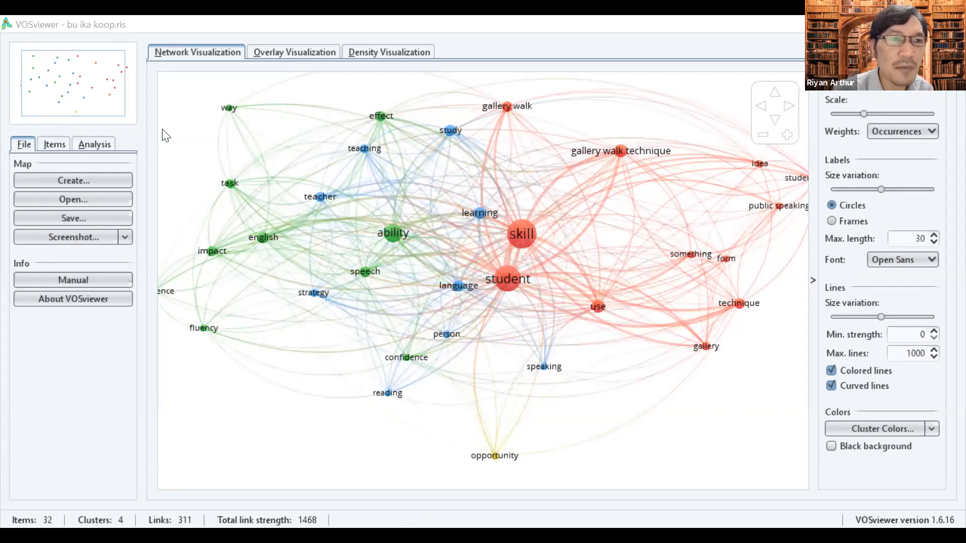
- View the map as overlay and density visualizations, examining the density areas around "skill", "student" and the surrounding terms
{"action": "left_click", "coordinate": [292, 52]}
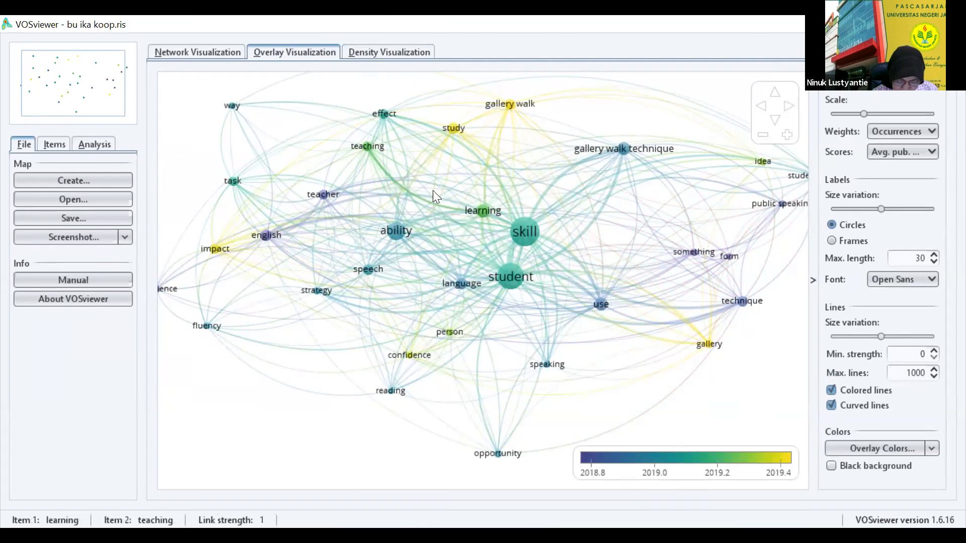
{"action": "left_click", "coordinate": [398, 50]}
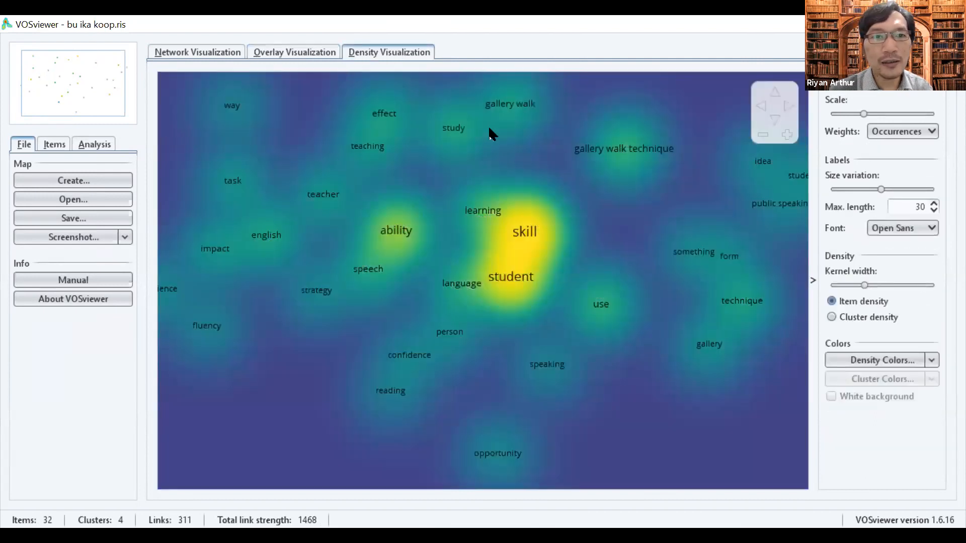
{"action": "left_click_drag", "start_coordinate": [498, 173], "coordinate": [571, 174]}
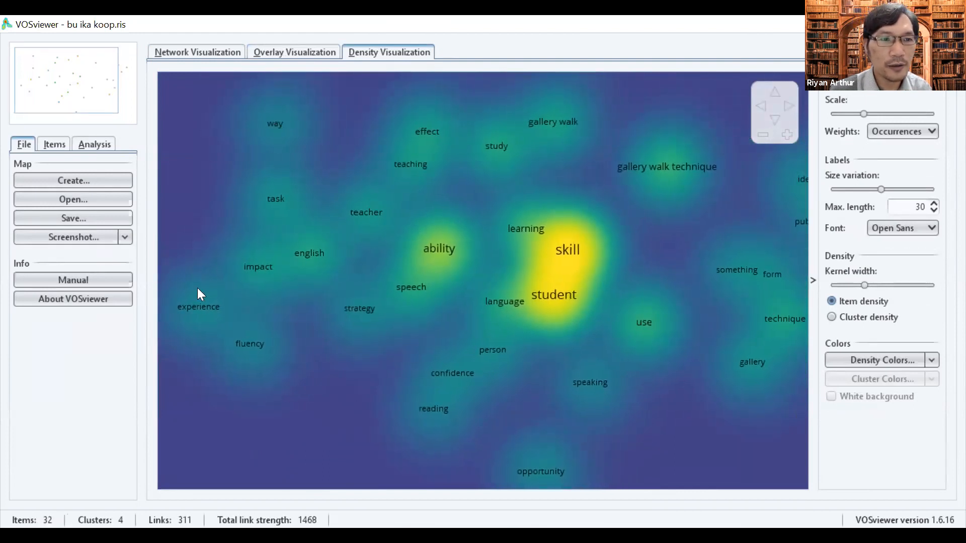
{"action": "left_click_drag", "start_coordinate": [546, 208], "coordinate": [473, 238]}
{"action": "left_click_drag", "start_coordinate": [622, 233], "coordinate": [550, 178]}
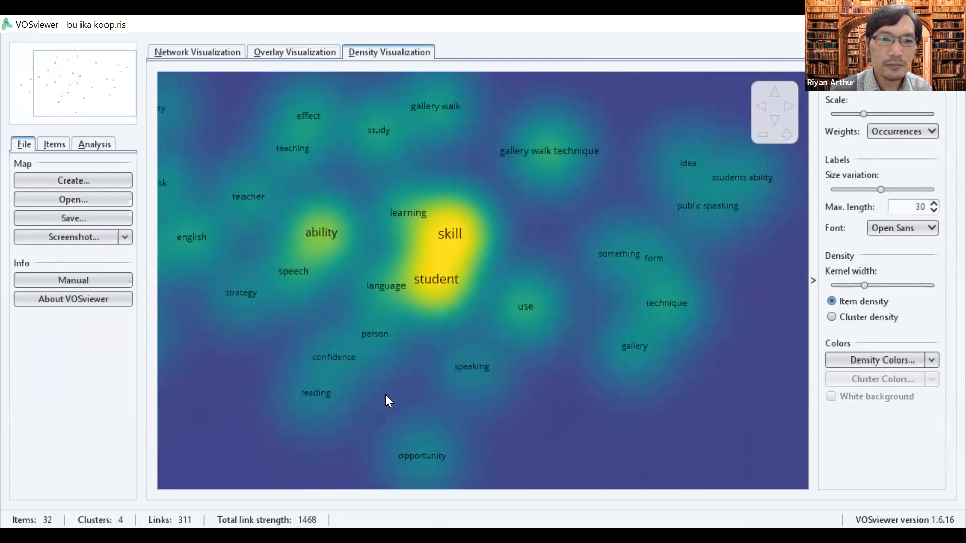
{"action": "left_click_drag", "start_coordinate": [403, 345], "coordinate": [457, 300]}
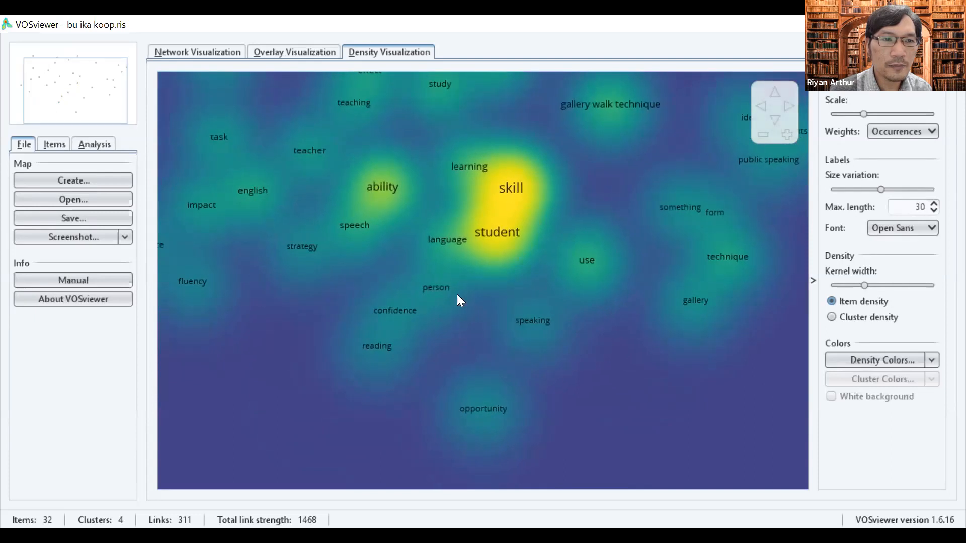
- Show the map's item list and clear the "conten" filter text
{"action": "left_click", "coordinate": [46, 141]}
{"action": "left_click", "coordinate": [29, 144]}
{"action": "left_click", "coordinate": [54, 140]}
{"action": "left_click", "coordinate": [95, 144]}
{"action": "left_click", "coordinate": [61, 146]}
{"action": "double_click", "coordinate": [30, 178]}
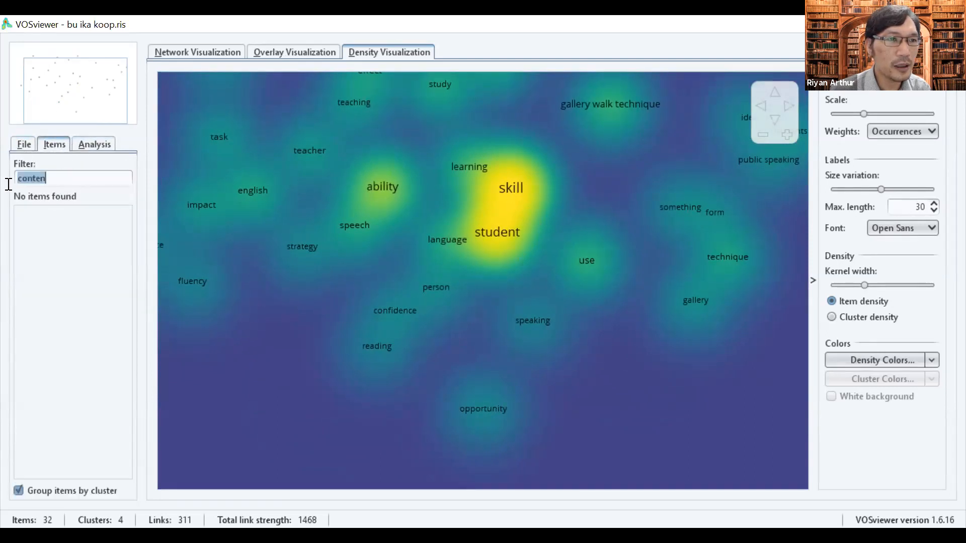
{"action": "key", "text": "BackSpace"}
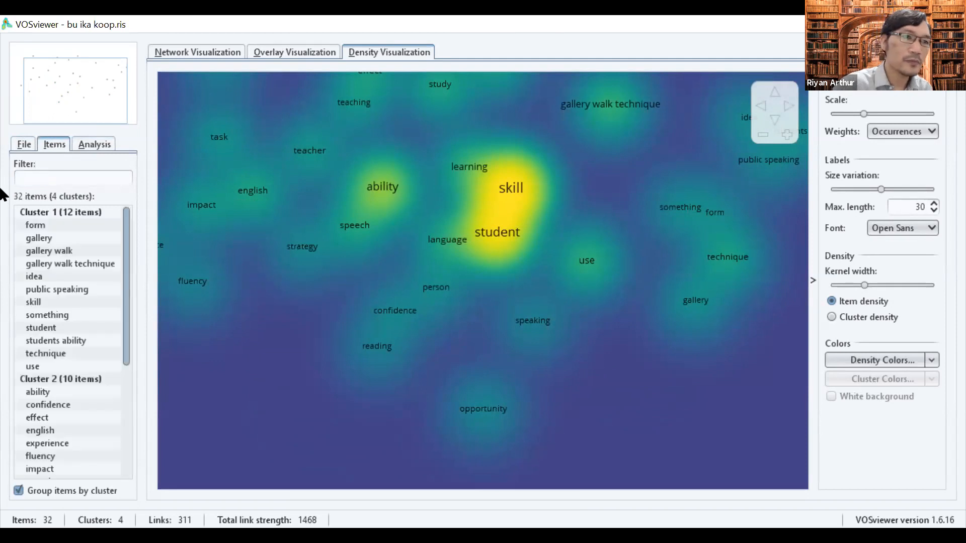
- Locate "strategy" among the clustered items and examine its links to other terms in the network visualization
{"action": "mouse_move", "coordinate": [127, 280]}
{"action": "left_mouse_down"}
{"action": "mouse_move", "coordinate": [126, 293]}
{"action": "mouse_move", "coordinate": [128, 276]}
{"action": "left_mouse_up"}
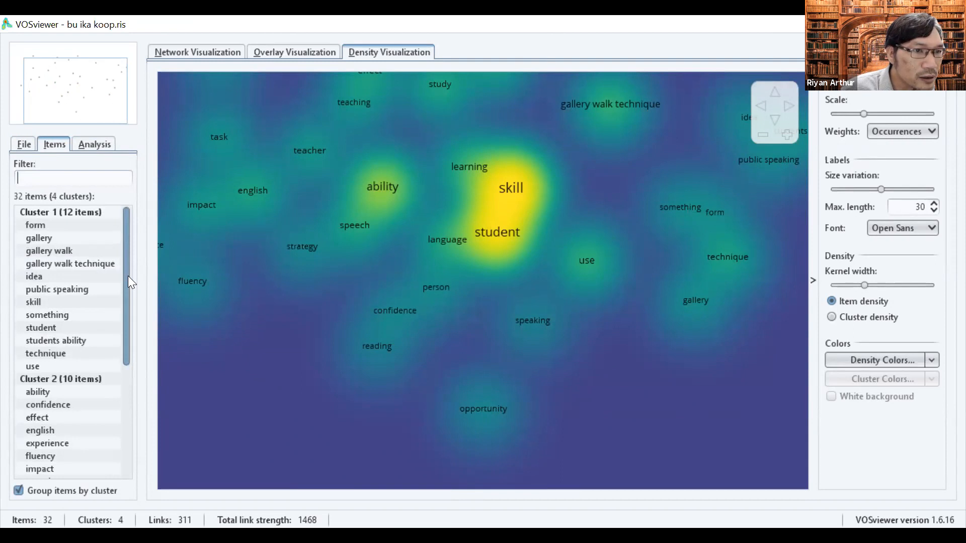
{"action": "left_click_drag", "start_coordinate": [128, 276], "coordinate": [120, 410]}
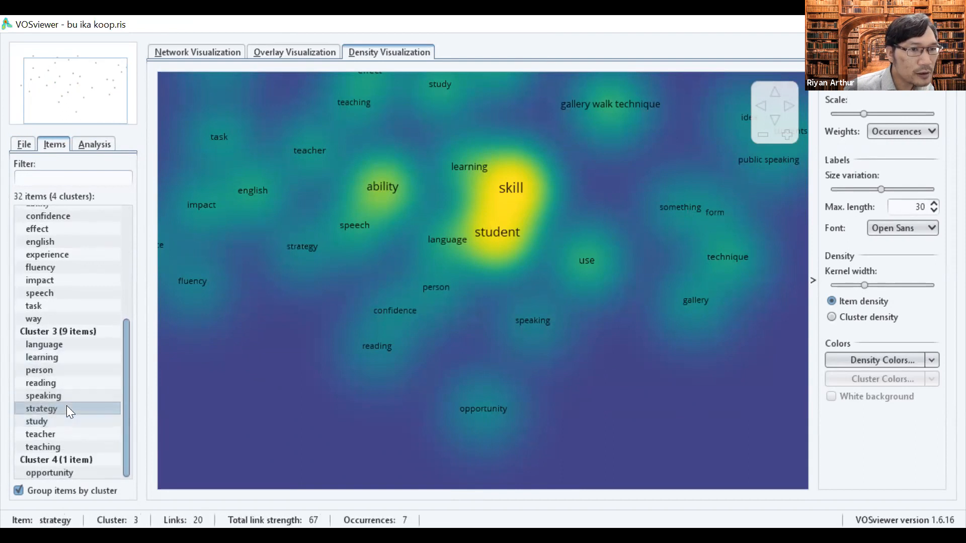
{"action": "left_click", "coordinate": [47, 408]}
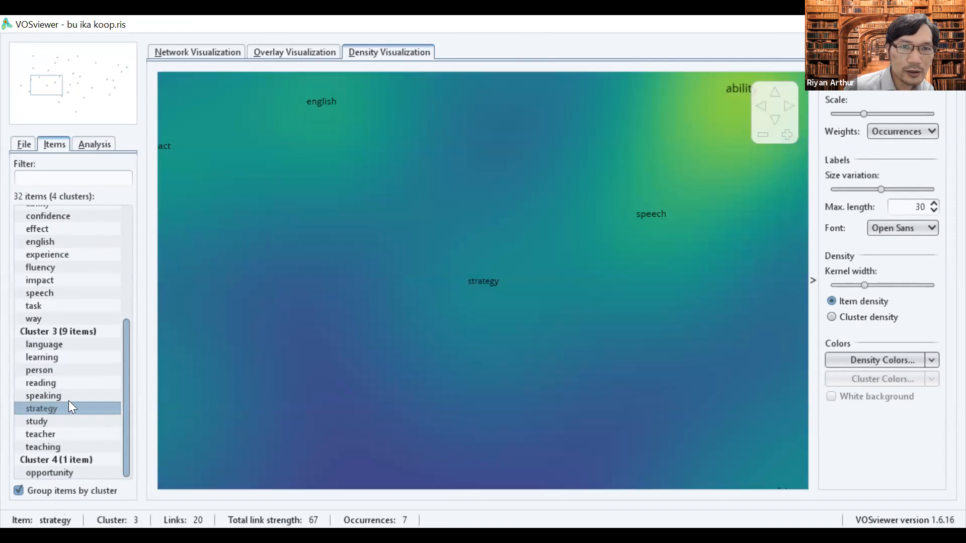
{"action": "left_click", "coordinate": [214, 55]}
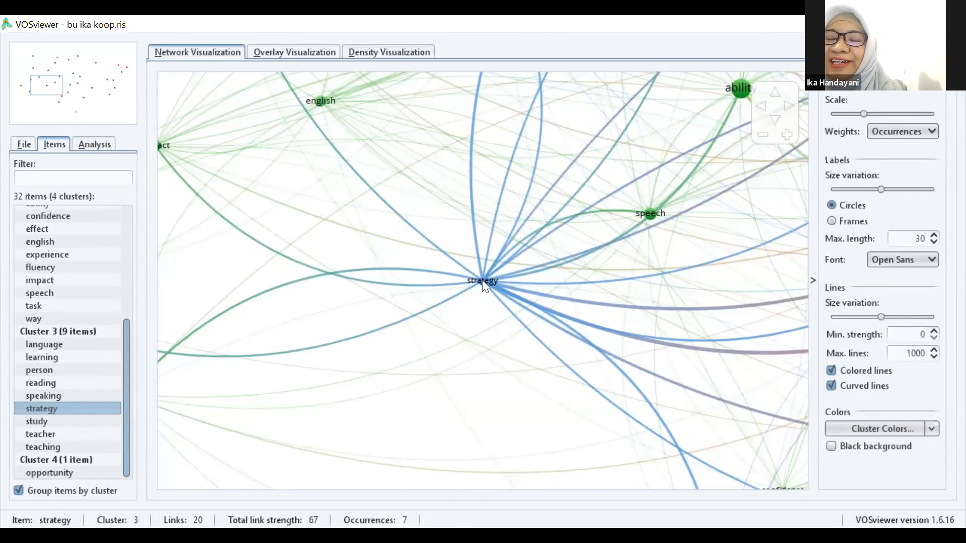
{"action": "scroll", "coordinate": [482, 280], "scroll_direction": "down", "scroll_amount": 3}
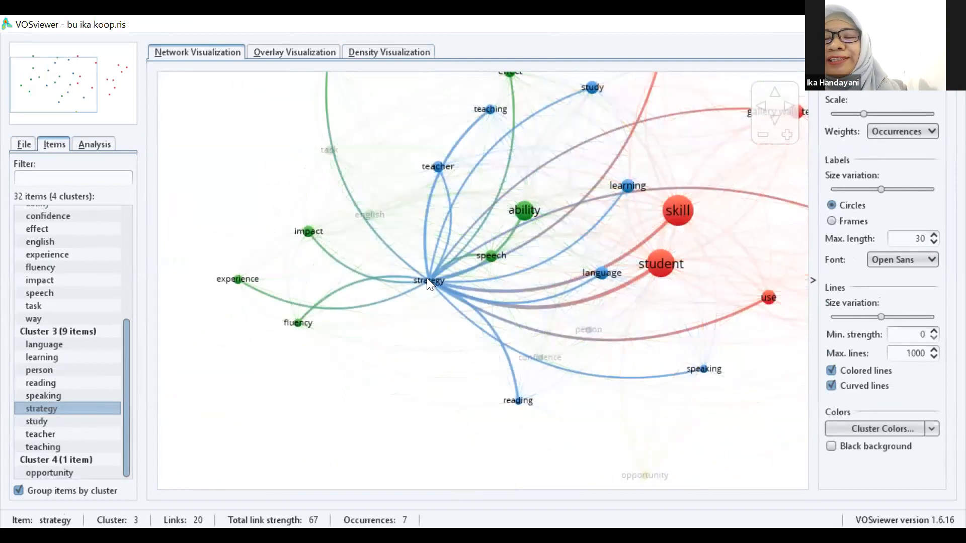
{"action": "scroll", "coordinate": [426, 277], "scroll_direction": "down", "scroll_amount": 1}
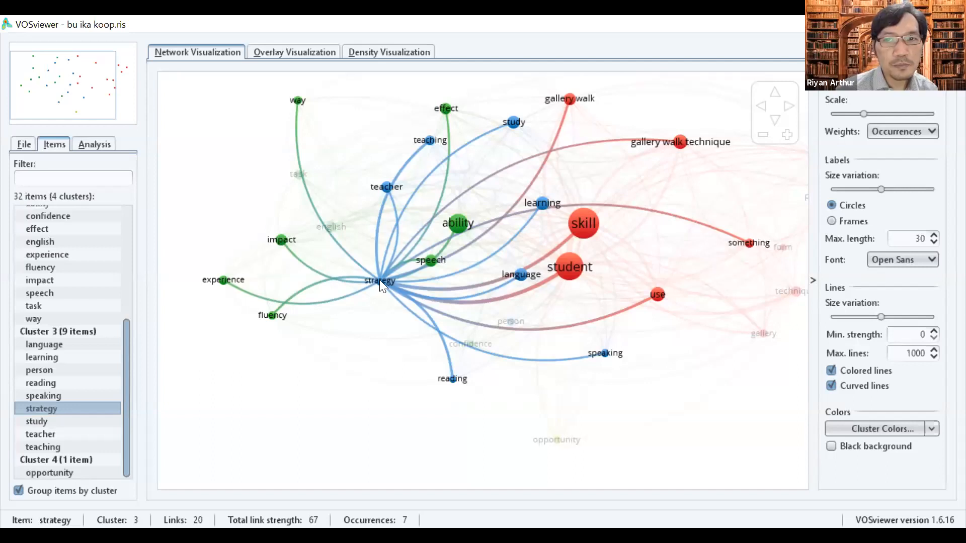
{"action": "left_click_drag", "start_coordinate": [376, 279], "coordinate": [319, 302]}
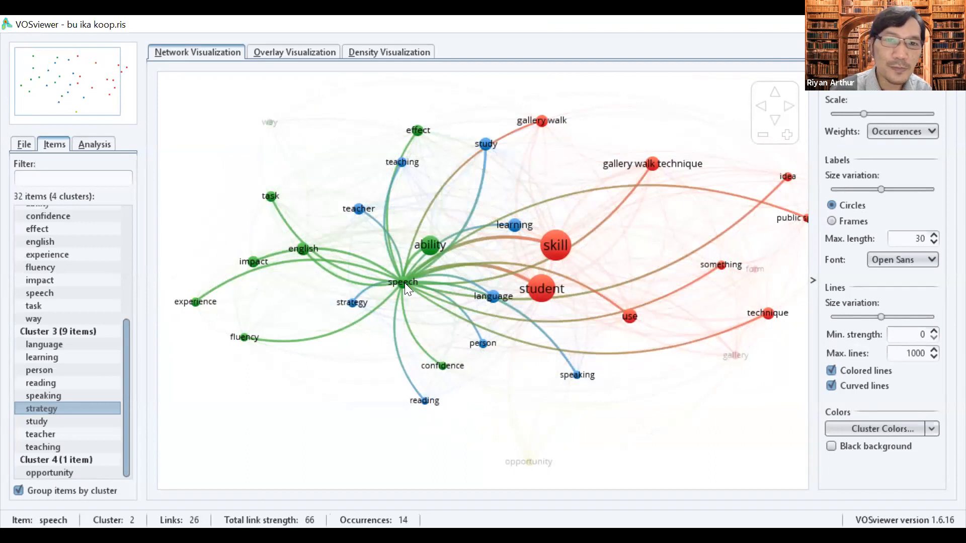
{"action": "left_click_drag", "start_coordinate": [351, 322], "coordinate": [333, 339]}
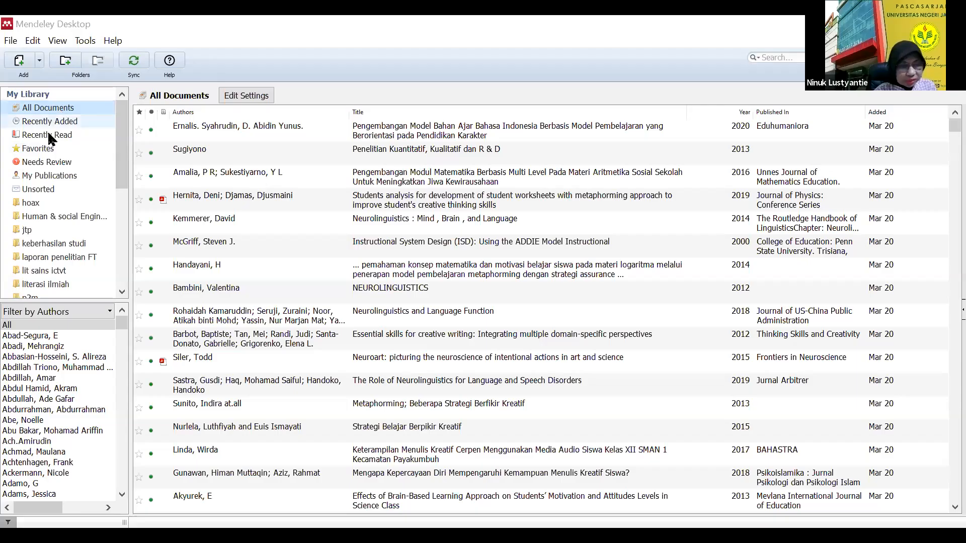
- Switch to Mendeley Desktop and create a new library folder named with the participant's first name
{"action": "scroll", "coordinate": [57, 207], "scroll_direction": "down", "scroll_amount": 6}
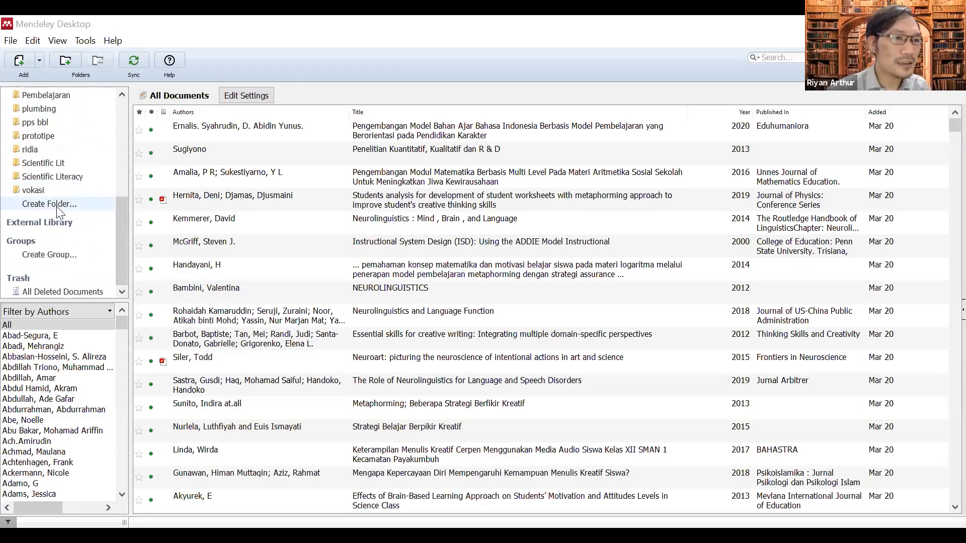
{"action": "left_click", "coordinate": [56, 206]}
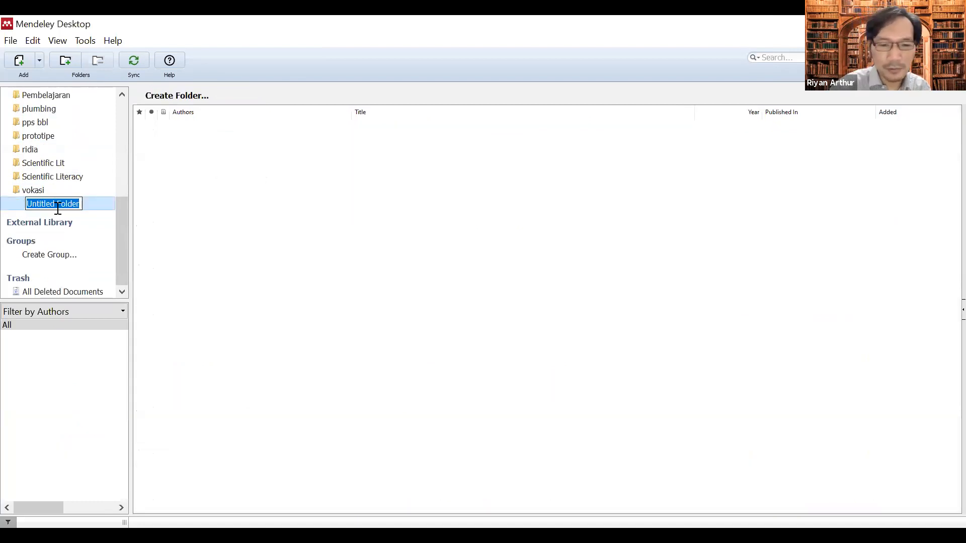
{"action": "type", "text": "ika"}
{"action": "key", "text": "Return"}
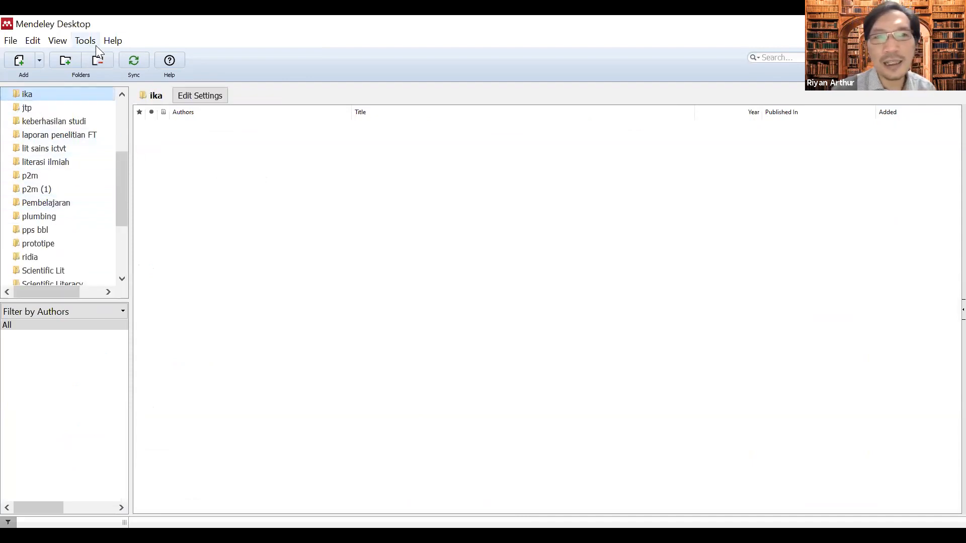
- Add the saved cooperative gallery walk .ris reference file from the Documents folder to the new library folder
{"action": "left_click", "coordinate": [11, 40]}
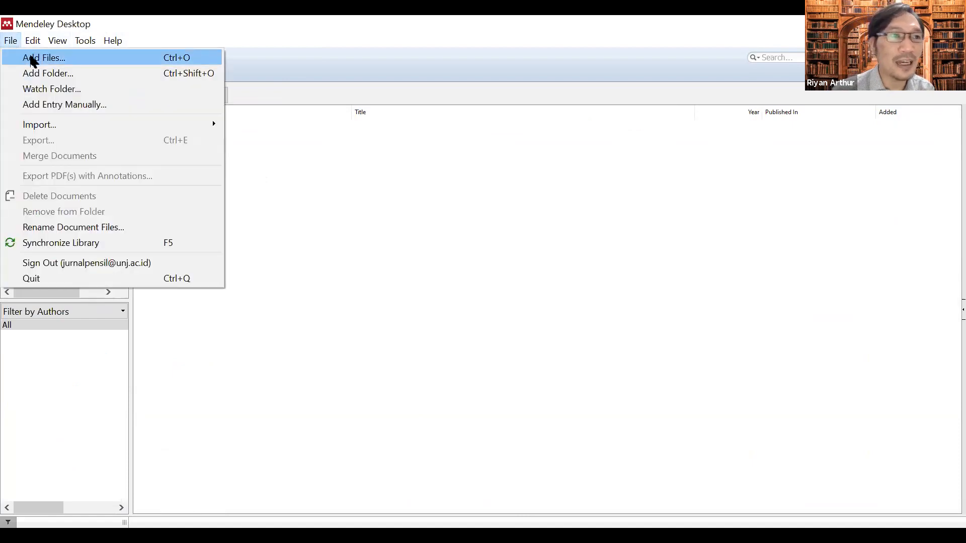
{"action": "left_click", "coordinate": [58, 60]}
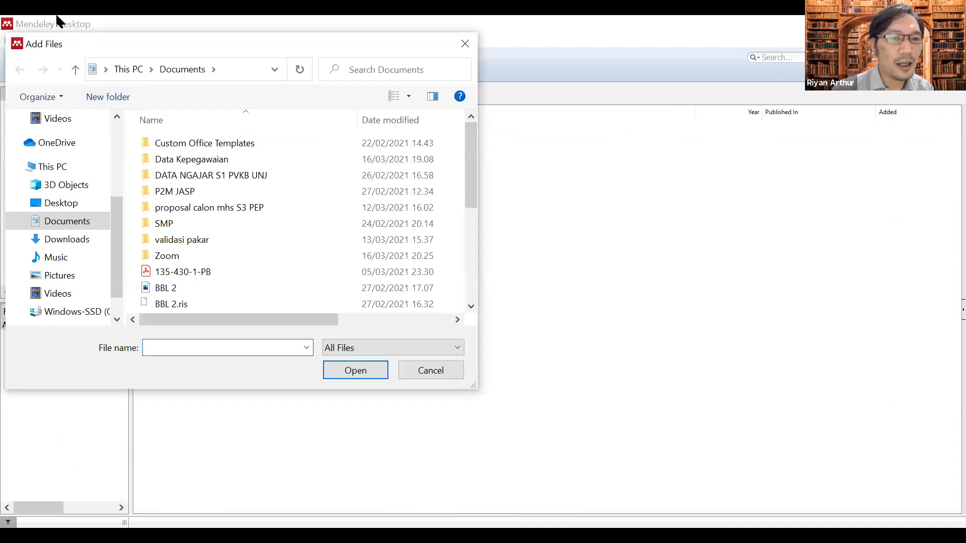
{"action": "scroll", "coordinate": [304, 241], "scroll_direction": "down", "scroll_amount": 3}
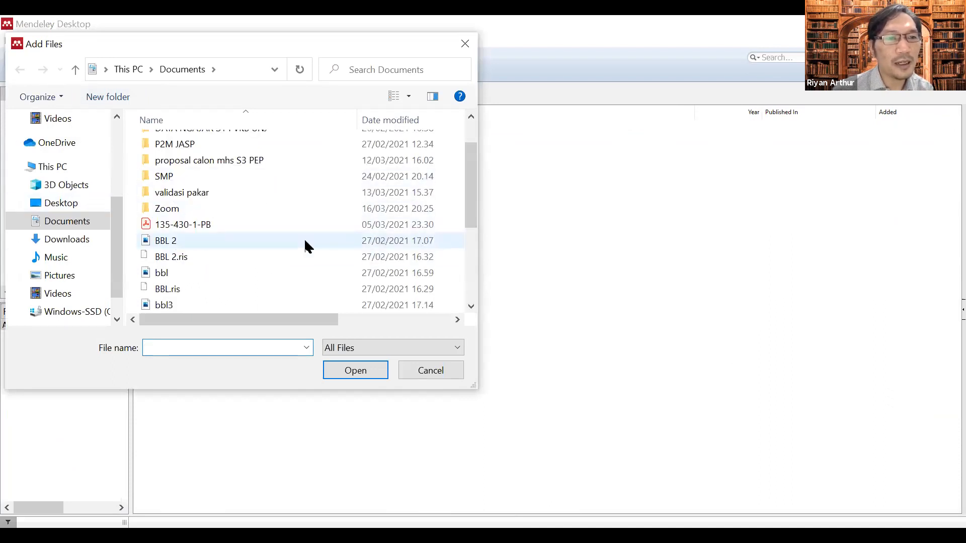
{"action": "scroll", "coordinate": [305, 236], "scroll_direction": "down", "scroll_amount": 1}
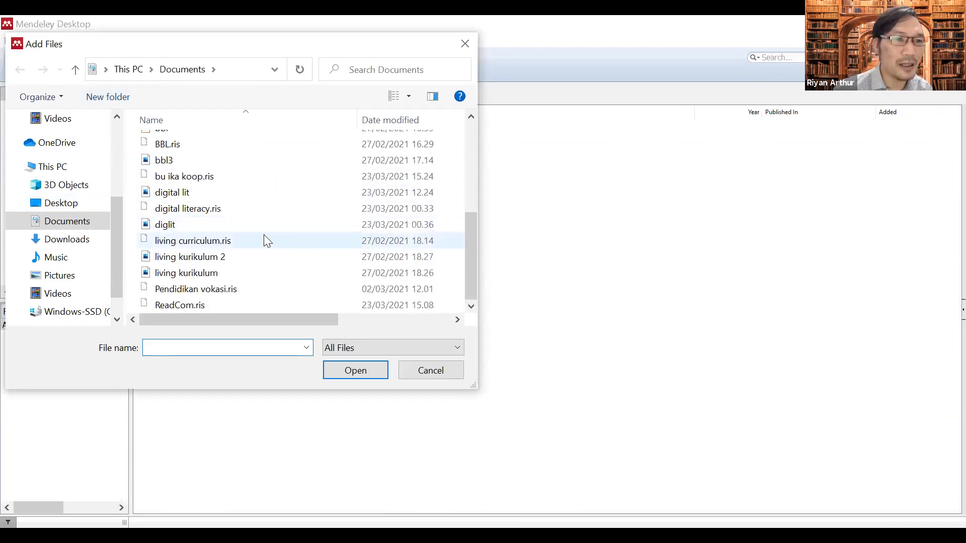
{"action": "scroll", "coordinate": [252, 233], "scroll_direction": "up", "scroll_amount": 2}
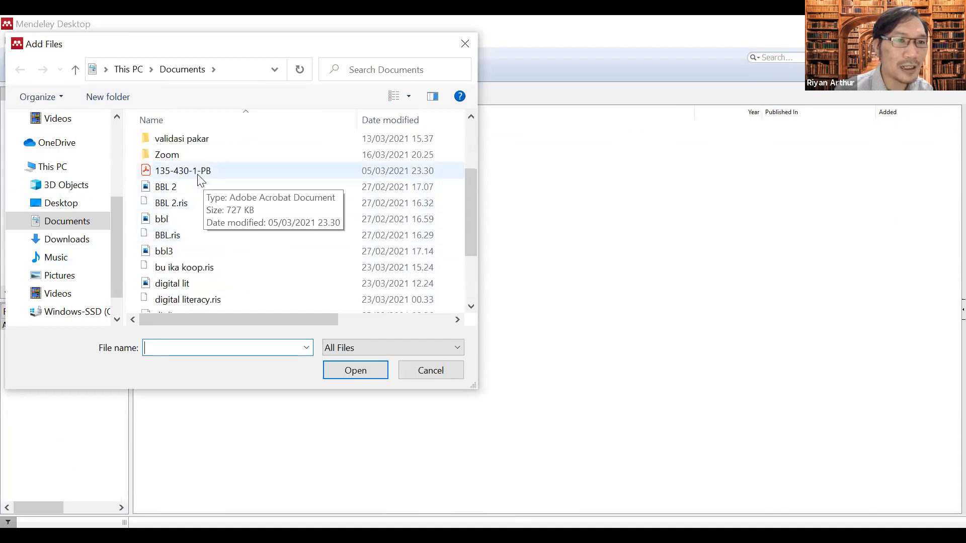
{"action": "left_click", "coordinate": [201, 267]}
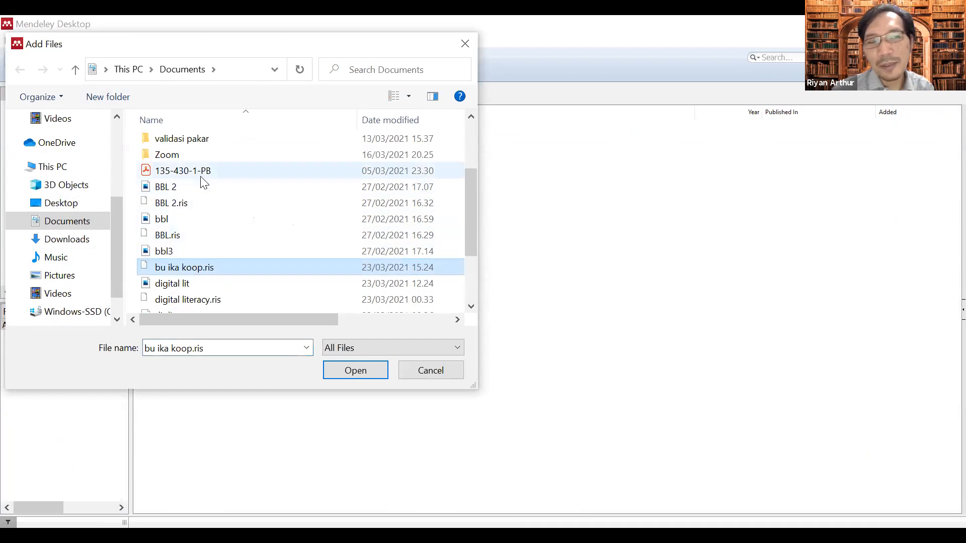
{"action": "left_click", "coordinate": [352, 375]}
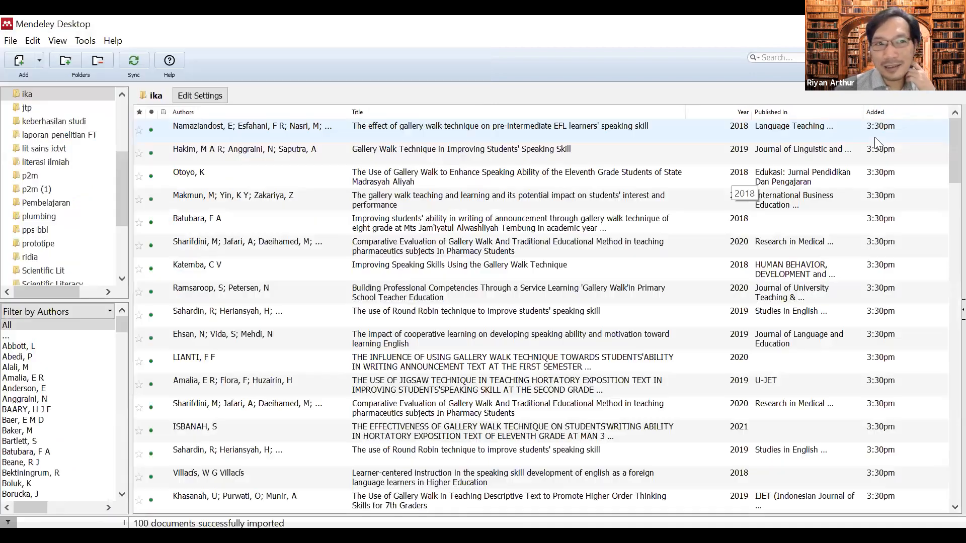
- Show the document details and view the entries on gallery walk's potential impact on students' interest and on writing announcements
{"action": "left_click", "coordinate": [432, 201]}
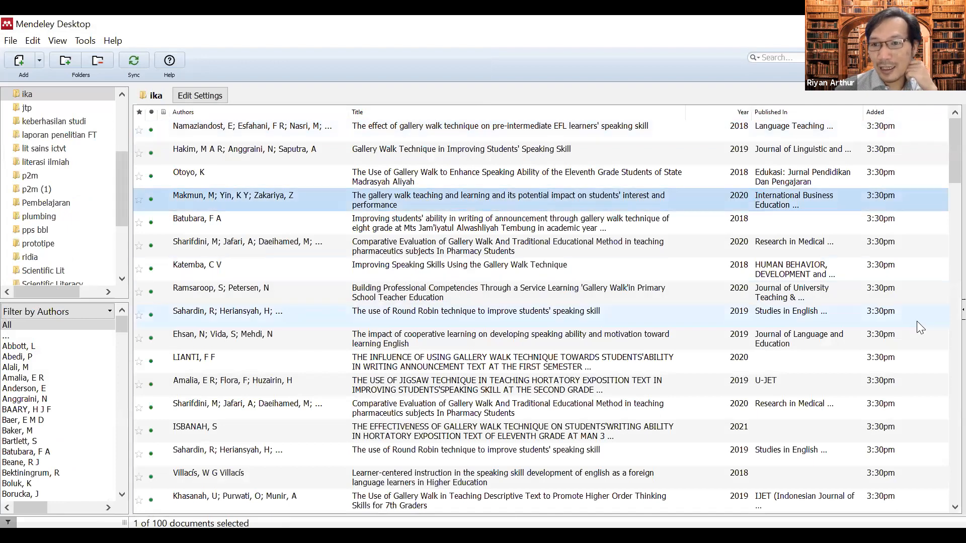
{"action": "left_click", "coordinate": [947, 312]}
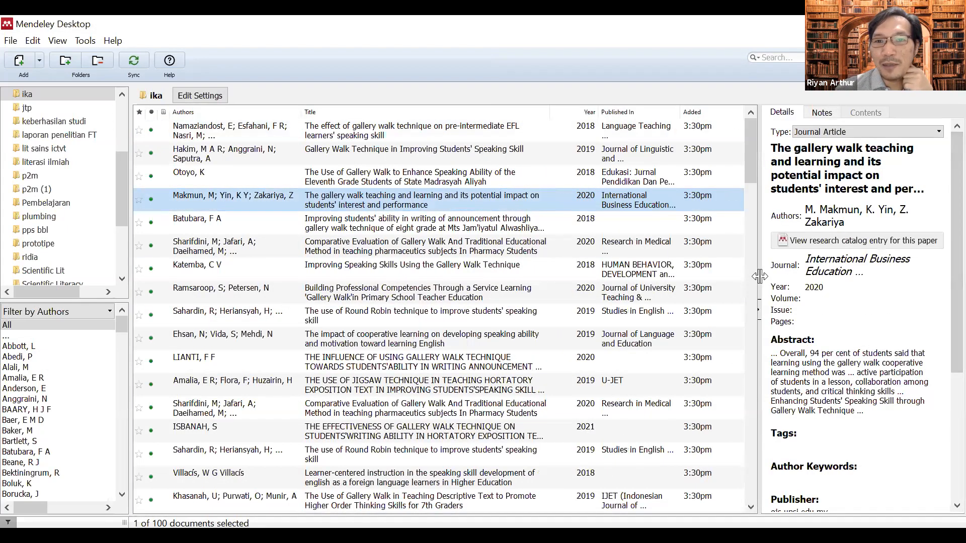
{"action": "left_click", "coordinate": [330, 229]}
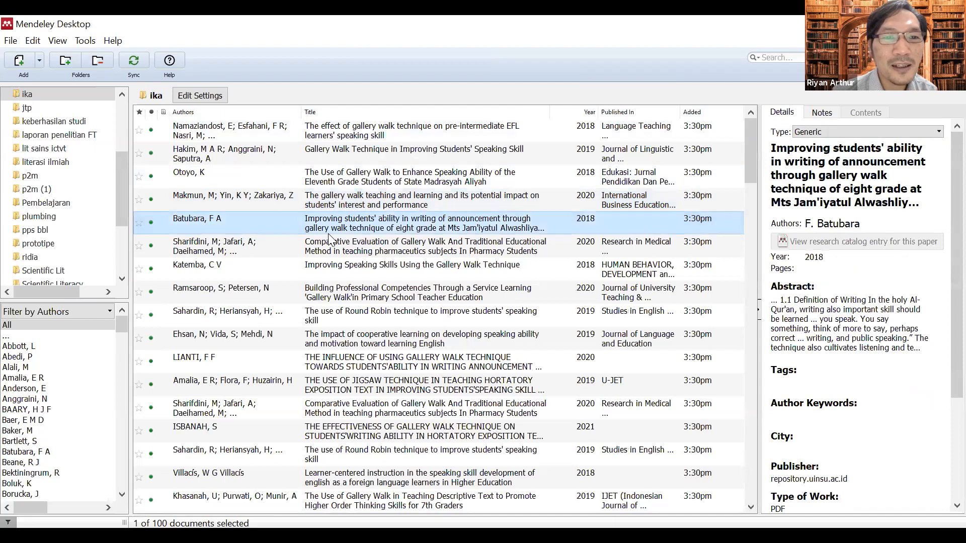
{"action": "left_click", "coordinate": [335, 207]}
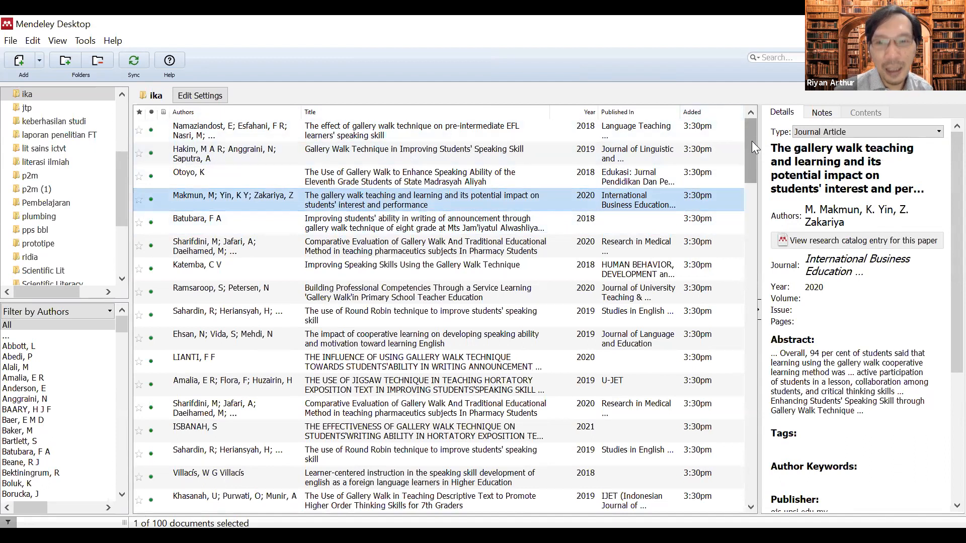
- View the Round Robin technique entry and look through the whole list of imported references
{"action": "left_click", "coordinate": [367, 326]}
{"action": "scroll", "coordinate": [367, 326], "scroll_direction": "down", "scroll_amount": 3}
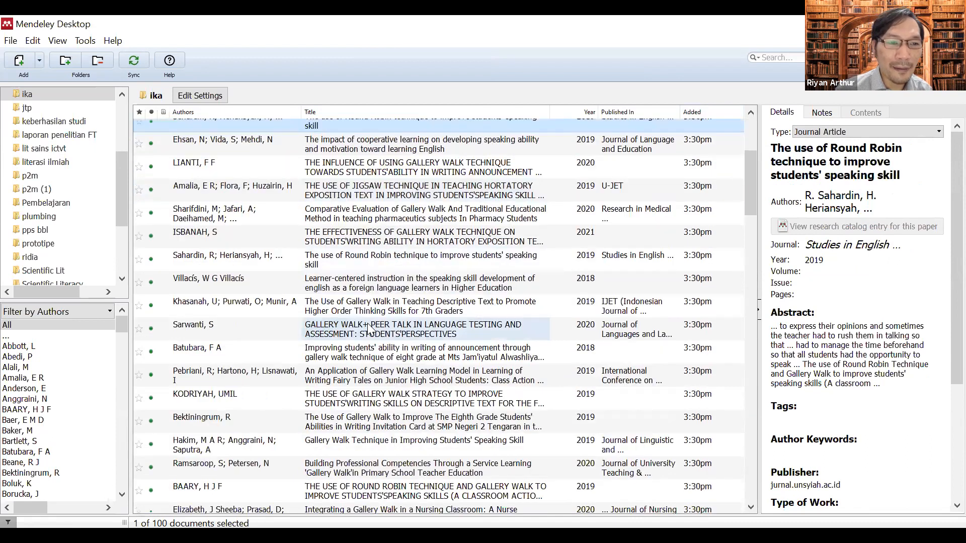
{"action": "scroll", "coordinate": [367, 328], "scroll_direction": "down", "scroll_amount": 1}
{"action": "scroll", "coordinate": [369, 328], "scroll_direction": "down", "scroll_amount": 1}
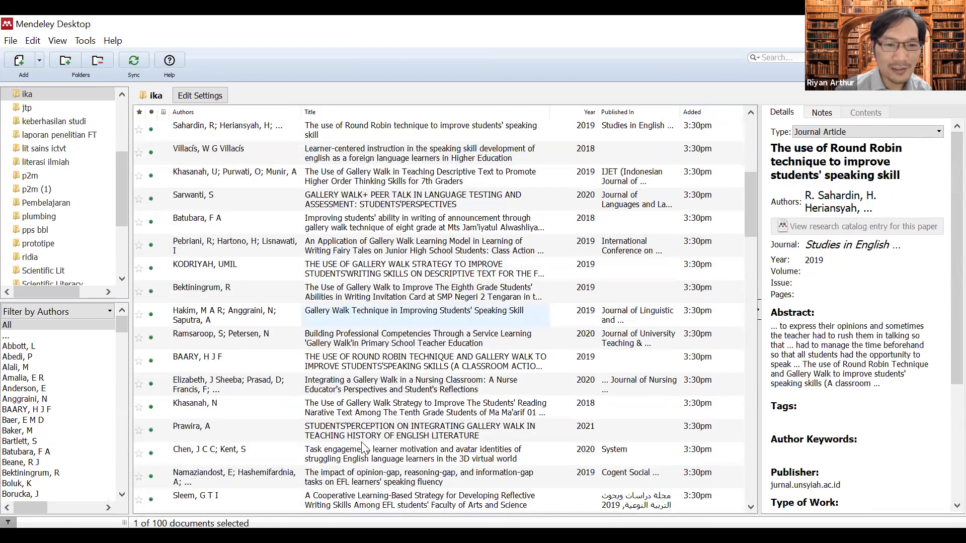
{"action": "scroll", "coordinate": [364, 449], "scroll_direction": "down", "scroll_amount": 1}
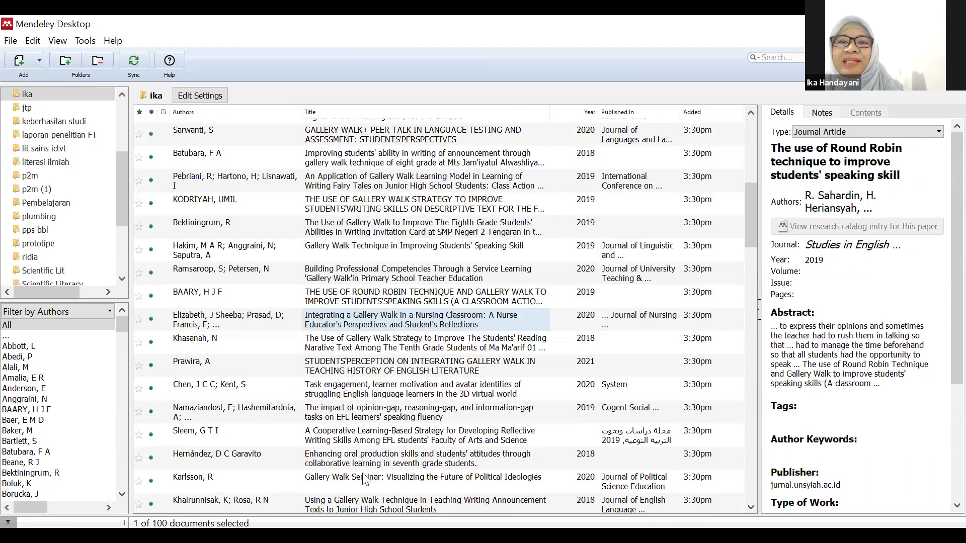
{"action": "scroll", "coordinate": [364, 482], "scroll_direction": "down", "scroll_amount": 3}
{"action": "scroll", "coordinate": [397, 376], "scroll_direction": "down", "scroll_amount": 4}
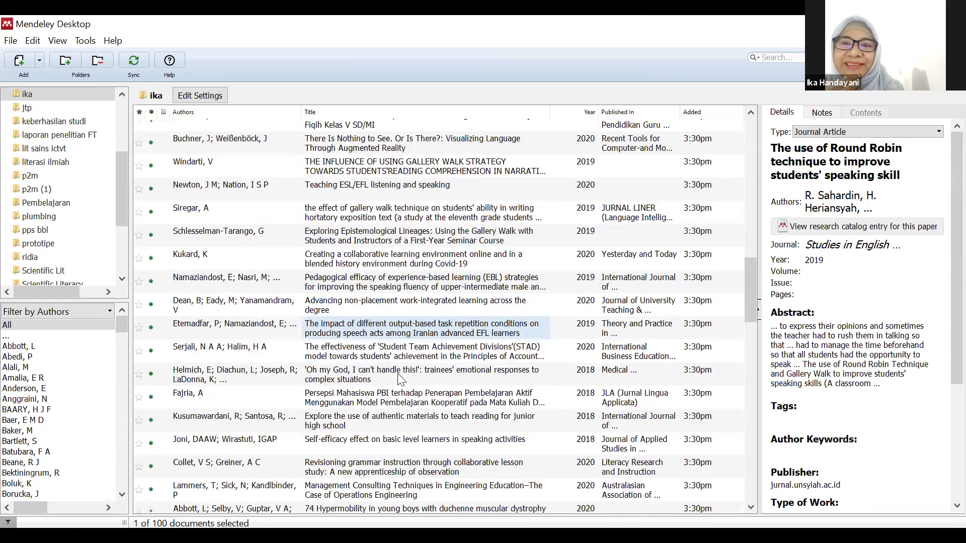
{"action": "scroll", "coordinate": [396, 361], "scroll_direction": "down", "scroll_amount": 8}
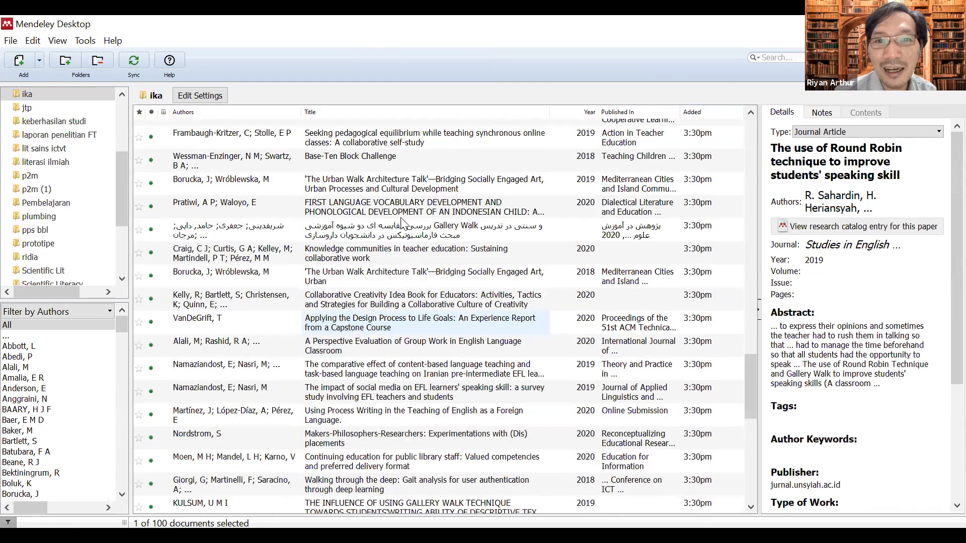
{"action": "scroll", "coordinate": [402, 222], "scroll_direction": "down", "scroll_amount": 7}
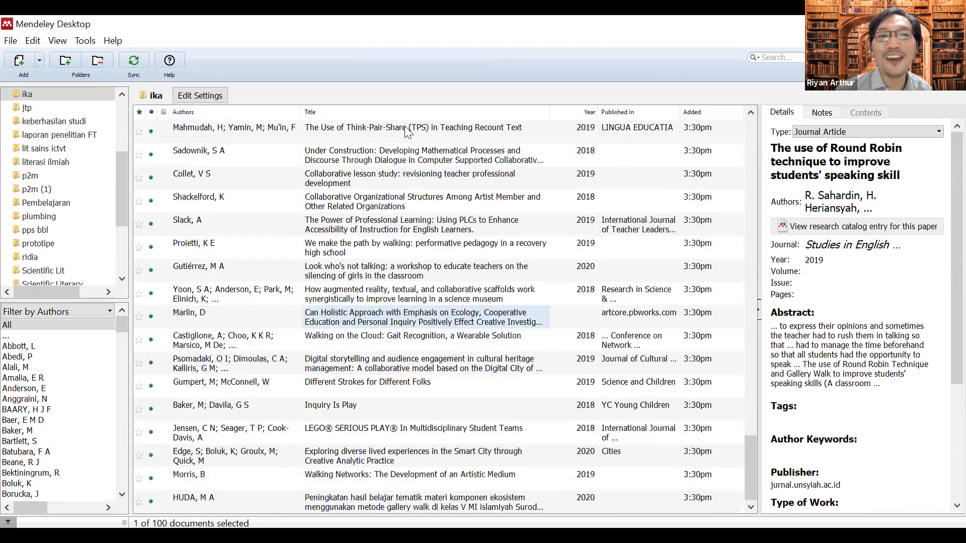
{"action": "scroll", "coordinate": [407, 132], "scroll_direction": "up", "scroll_amount": 20}
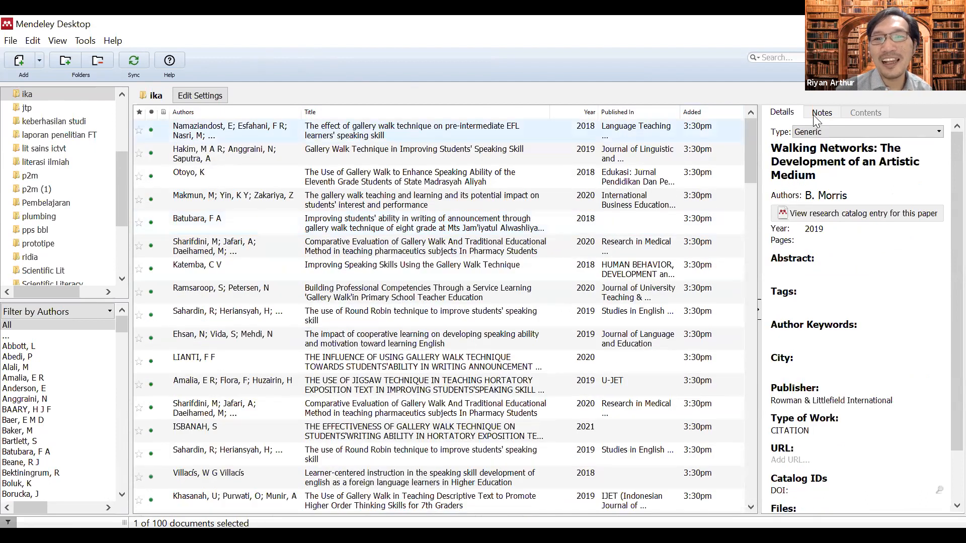
- Examine the details and abstracts of the first three gallery walk papers and the publisher and URL of the announcement-writing paper
{"action": "left_click", "coordinate": [407, 130]}
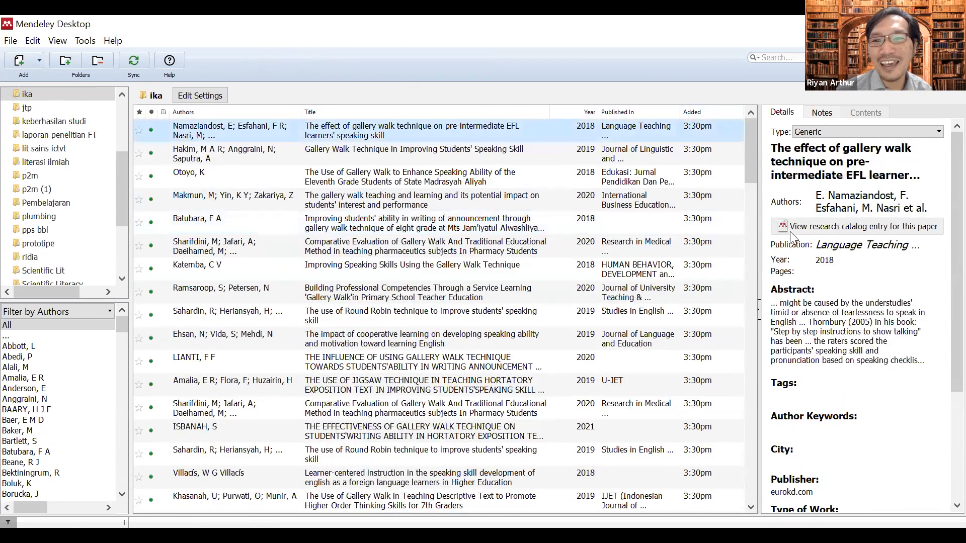
{"action": "left_click", "coordinate": [707, 154]}
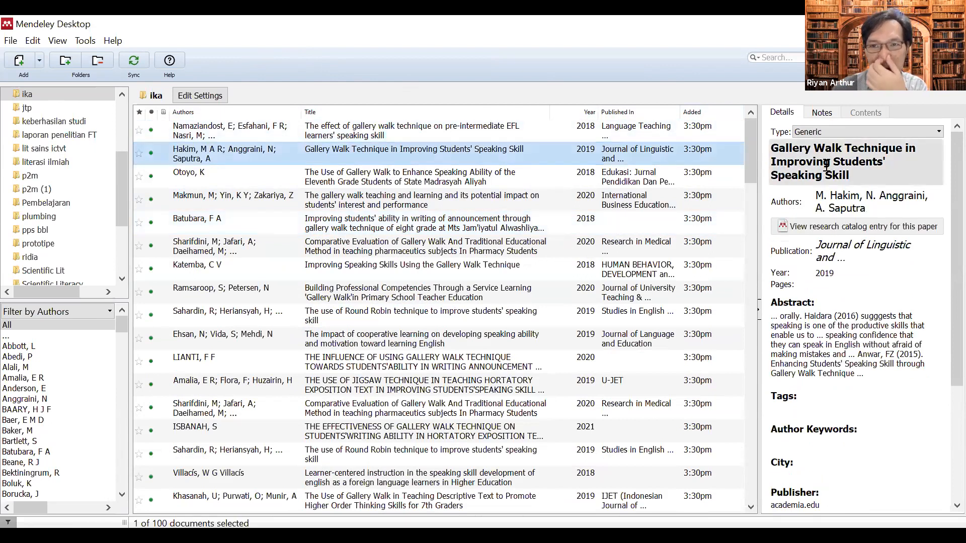
{"action": "left_click", "coordinate": [793, 324]}
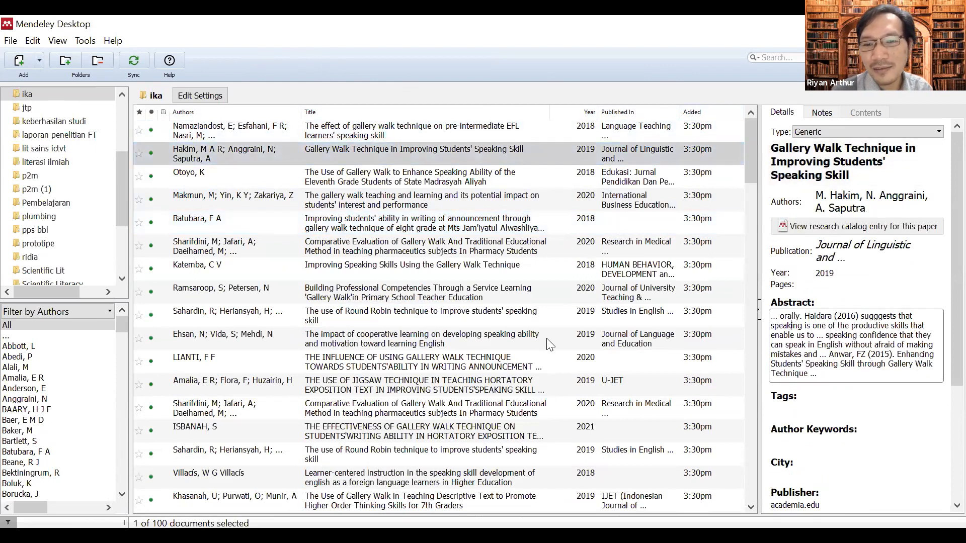
{"action": "left_click", "coordinate": [434, 179]}
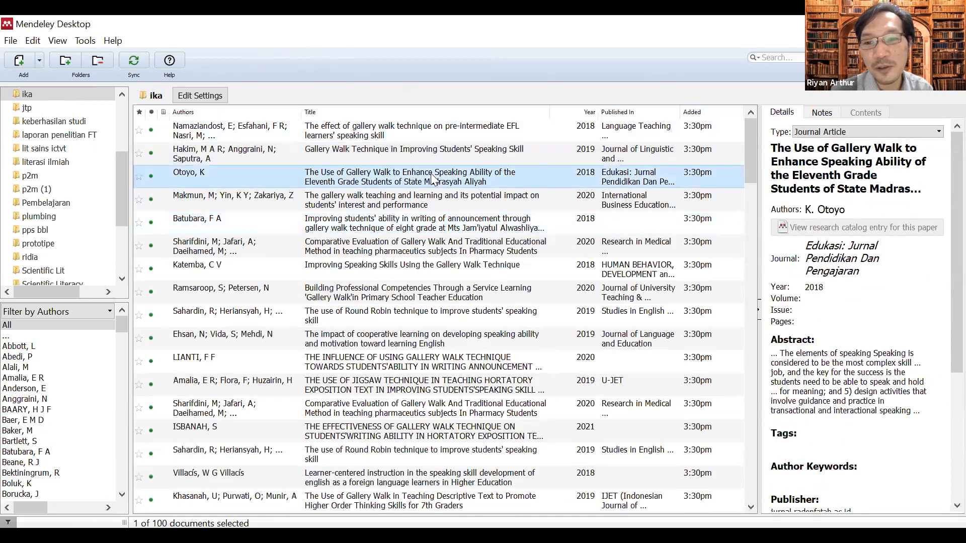
{"action": "left_click", "coordinate": [846, 362]}
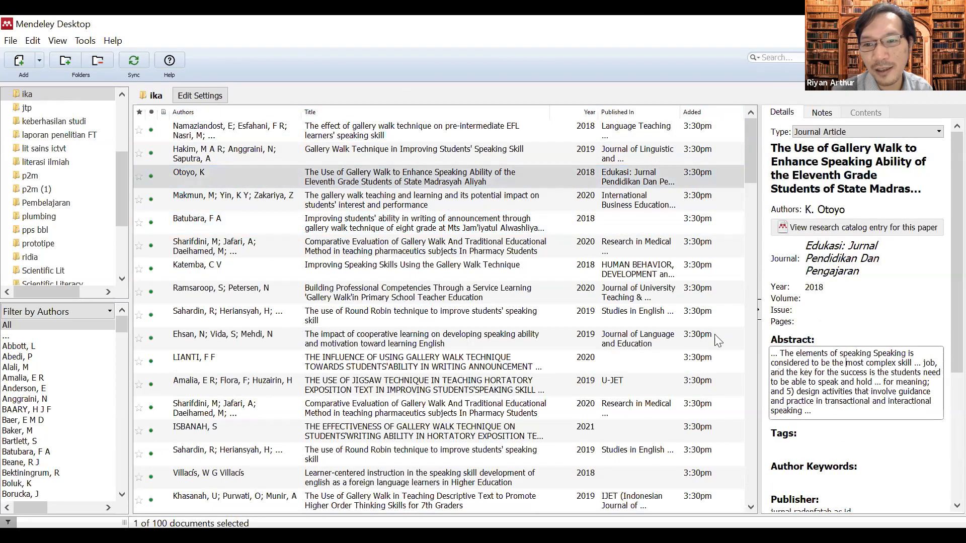
{"action": "left_click", "coordinate": [473, 229]}
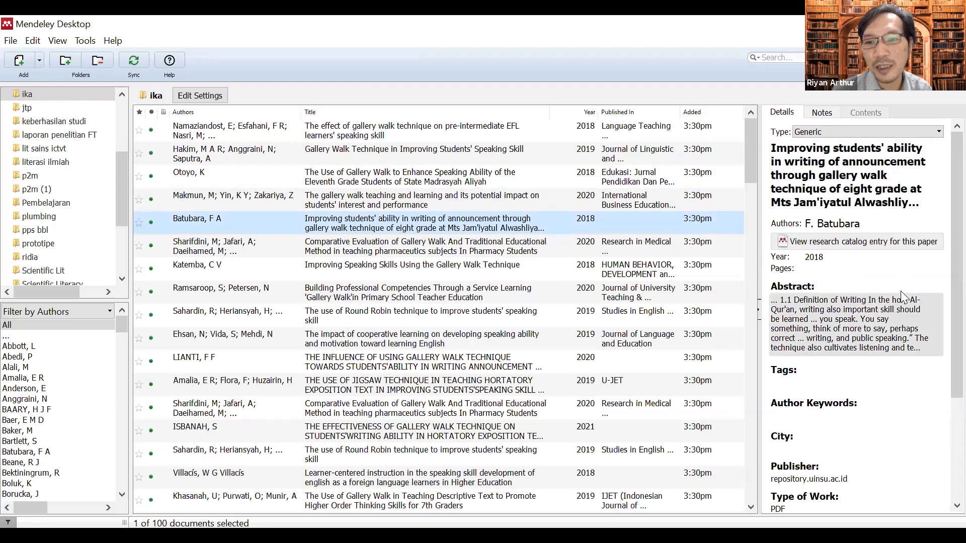
{"action": "scroll", "coordinate": [902, 293], "scroll_direction": "down", "scroll_amount": 3}
{"action": "scroll", "coordinate": [908, 271], "scroll_direction": "down", "scroll_amount": 1}
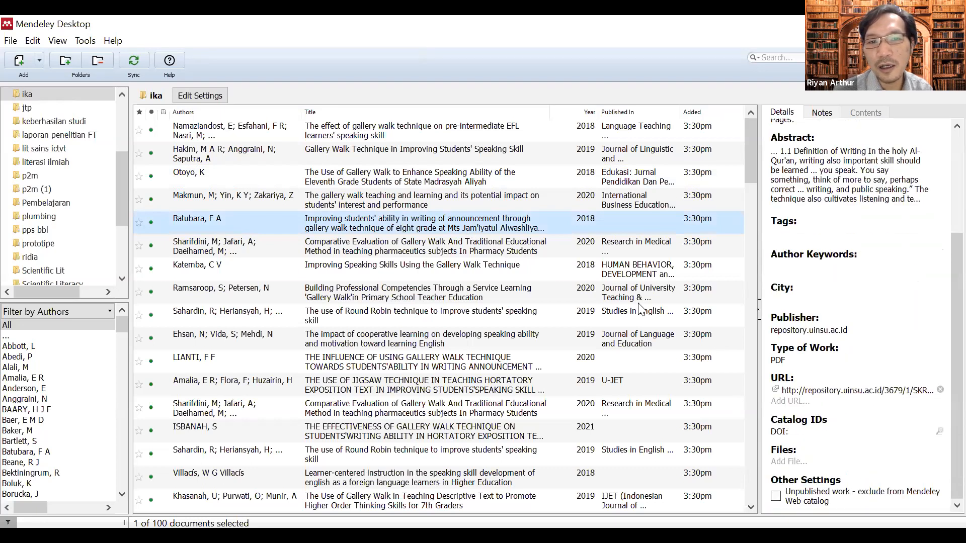
- Open the web link of "The gallery walk teaching and learning and its potential impact" and view its journal article page
{"action": "left_click", "coordinate": [573, 204]}
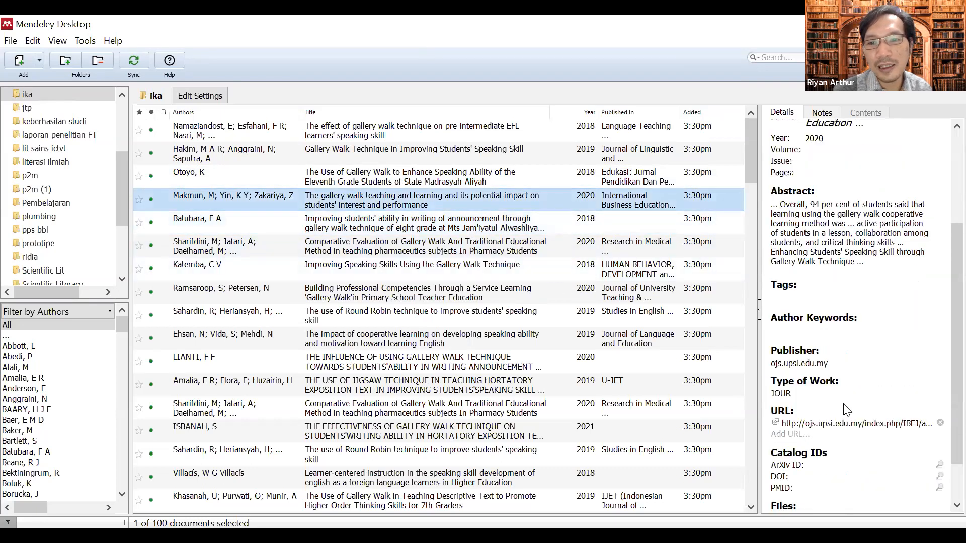
{"action": "left_click", "coordinate": [776, 424]}
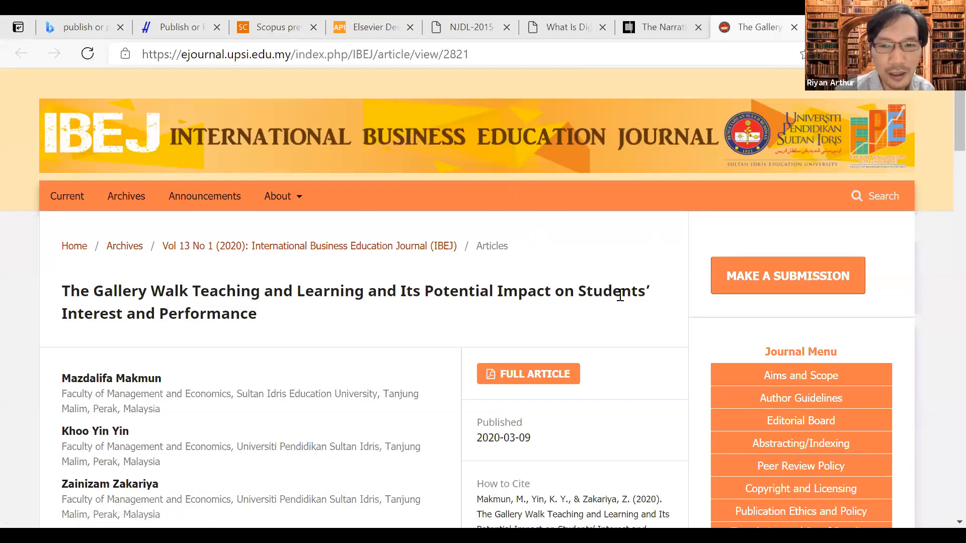
{"action": "scroll", "coordinate": [621, 296], "scroll_direction": "down", "scroll_amount": 1}
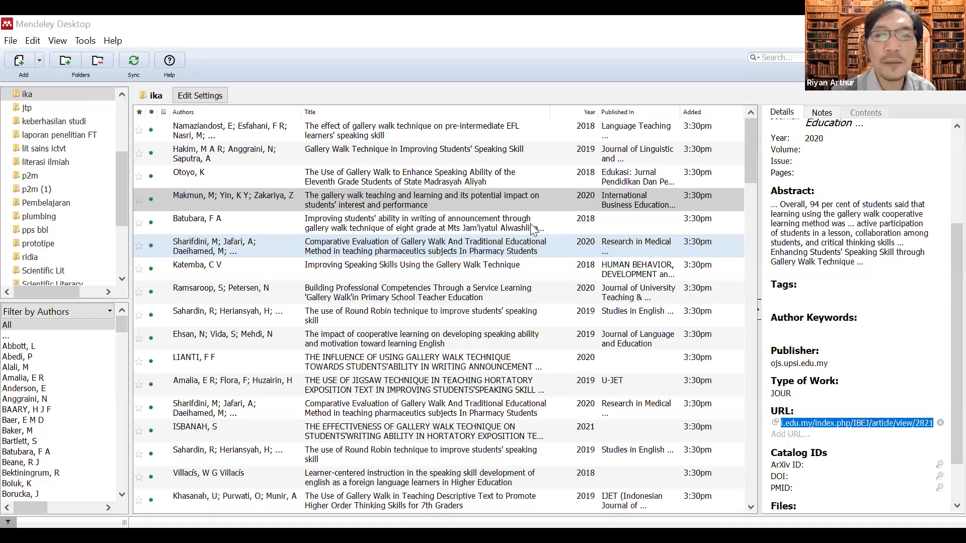
- Compare the publication details of the 2018 announcement-writing paper, the pharmaceutics comparative evaluation and the 2020 announcement-text paper in Mendeley Desktop
{"action": "left_click", "coordinate": [498, 229]}
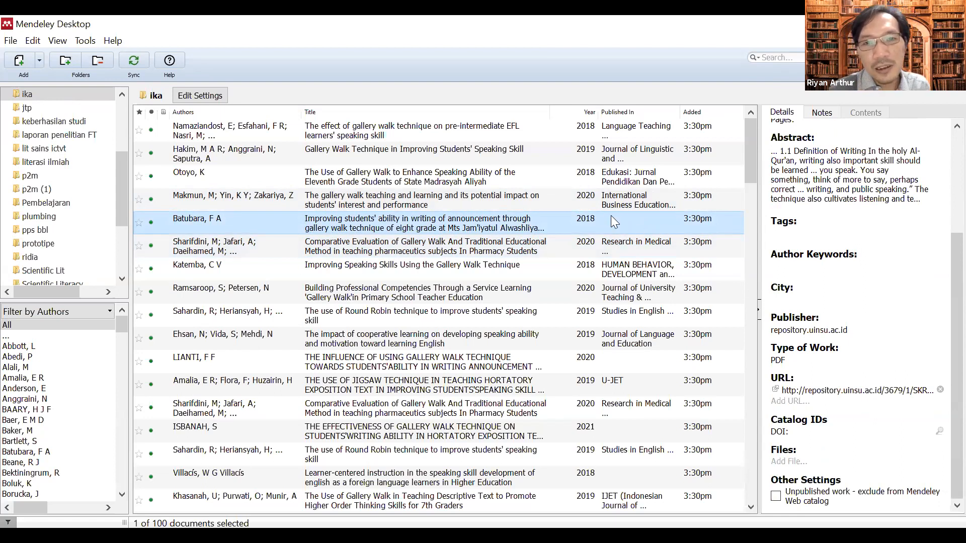
{"action": "left_click", "coordinate": [636, 251]}
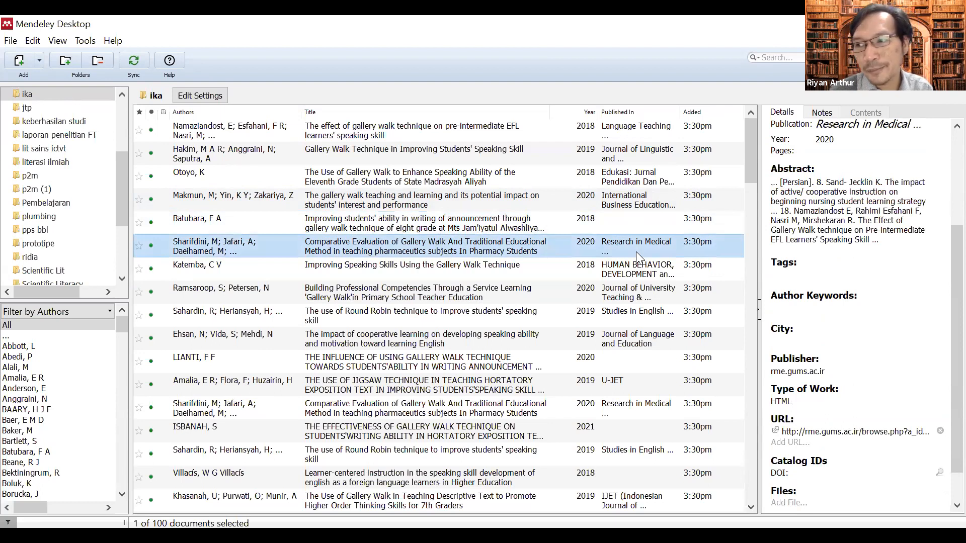
{"action": "left_click", "coordinate": [631, 229]}
{"action": "left_click", "coordinate": [635, 248]}
{"action": "left_click", "coordinate": [631, 361]}
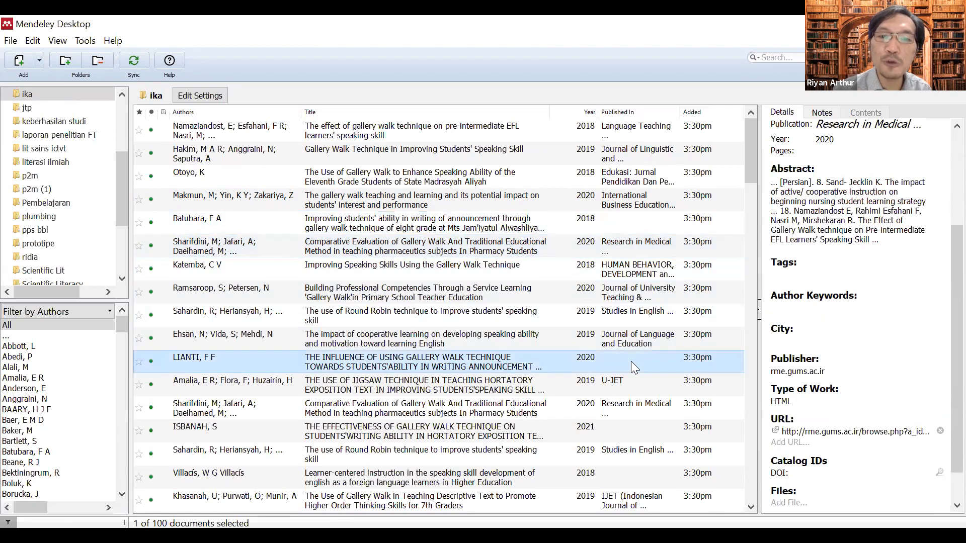
- Examine the details of the jigsaw technique paper and the 2021 gallery walk paper on hortatory exposition writing
{"action": "left_click_drag", "start_coordinate": [752, 177], "coordinate": [752, 192]}
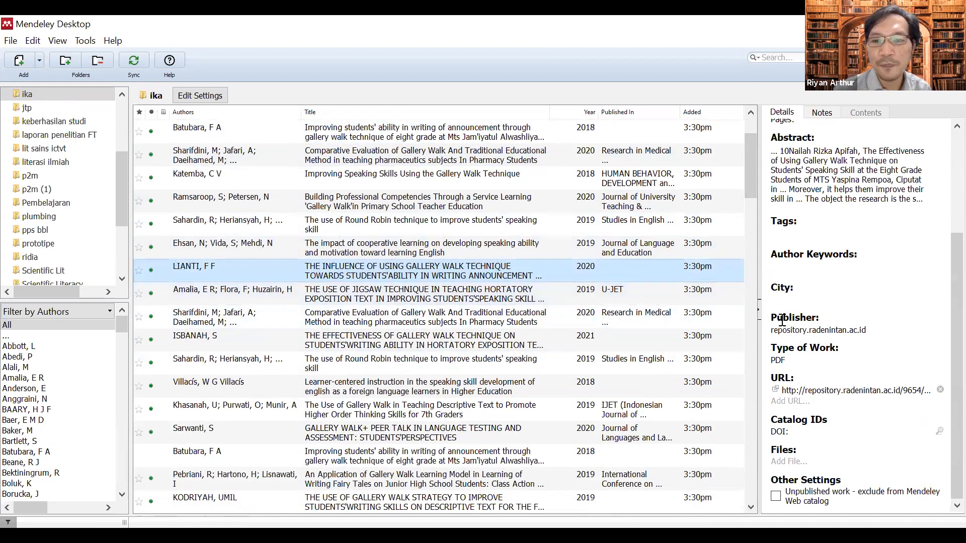
{"action": "left_click", "coordinate": [413, 284]}
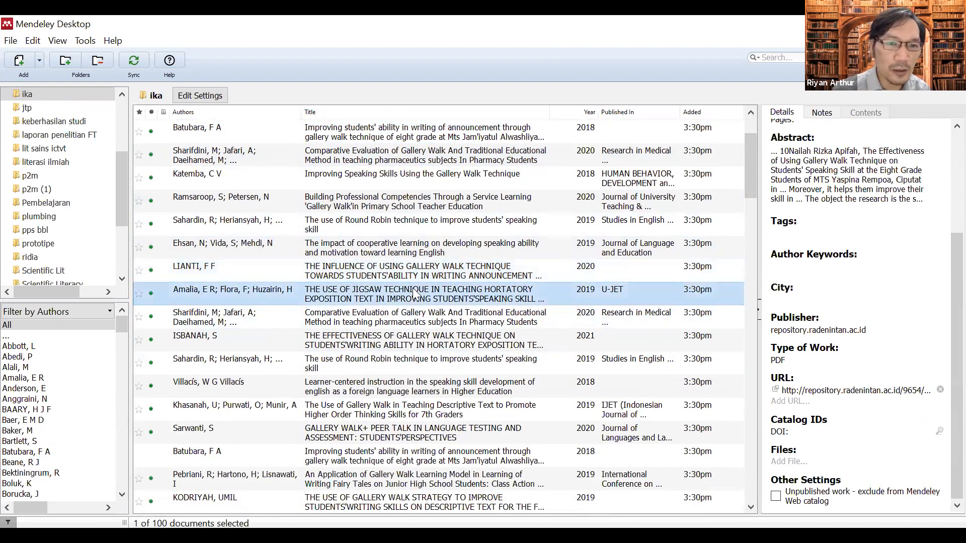
{"action": "left_click", "coordinate": [411, 279]}
{"action": "left_click", "coordinate": [412, 297]}
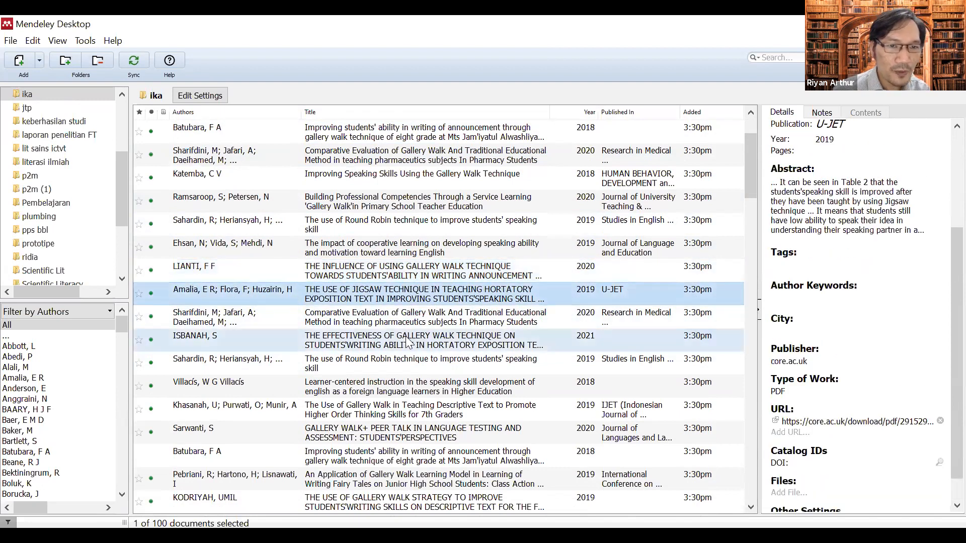
{"action": "left_click", "coordinate": [410, 341]}
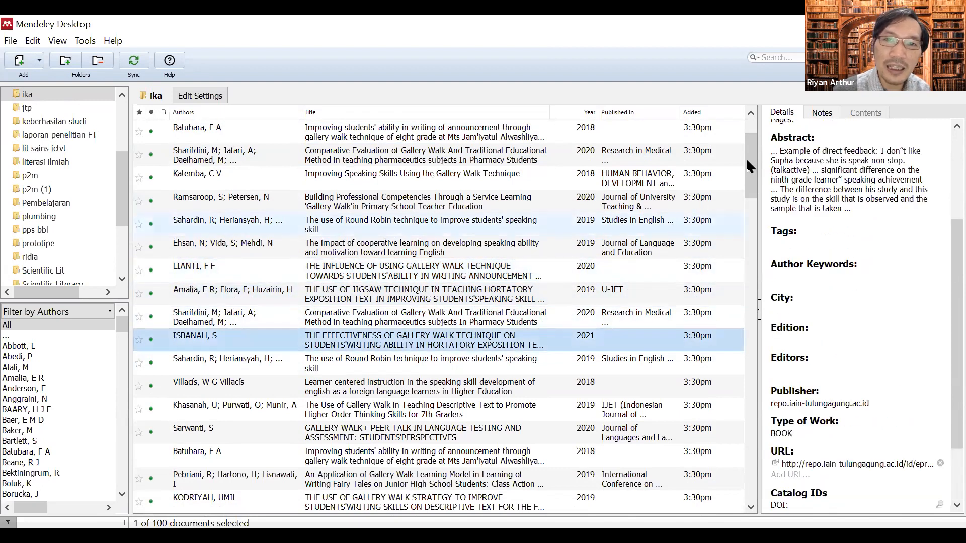
- Look over the reference list and open the title of the 2021 hortatory exposition writing paper for editing
{"action": "scroll", "coordinate": [740, 162], "scroll_direction": "up", "scroll_amount": 2}
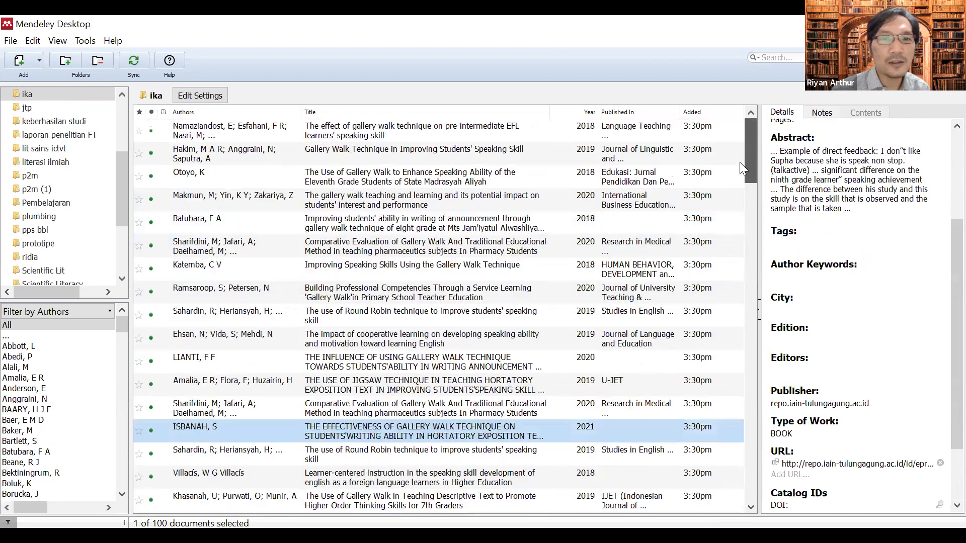
{"action": "scroll", "coordinate": [740, 162], "scroll_direction": "down", "scroll_amount": 2}
{"action": "scroll", "coordinate": [941, 181], "scroll_direction": "up", "scroll_amount": 5}
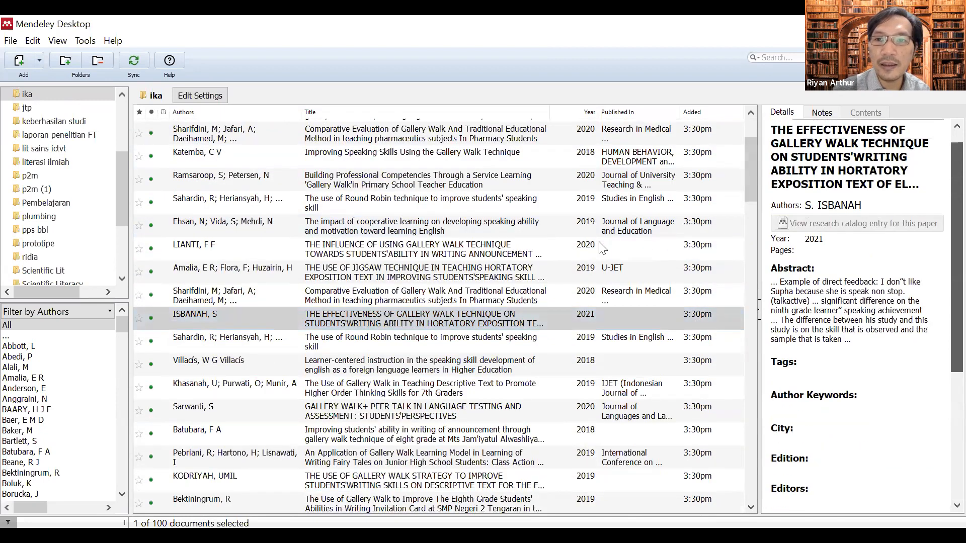
{"action": "triple_click", "coordinate": [857, 162]}
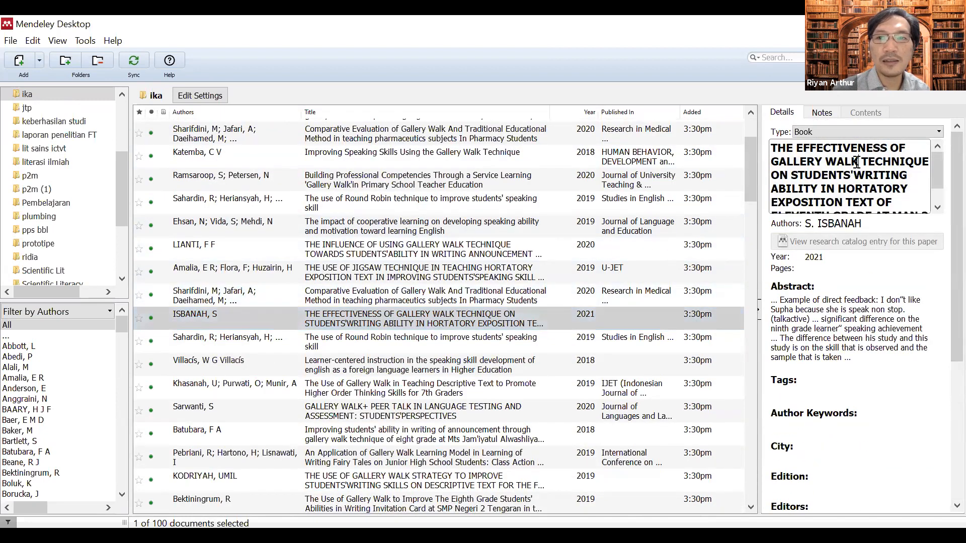
{"action": "scroll", "coordinate": [857, 163], "scroll_direction": "up", "scroll_amount": 1}
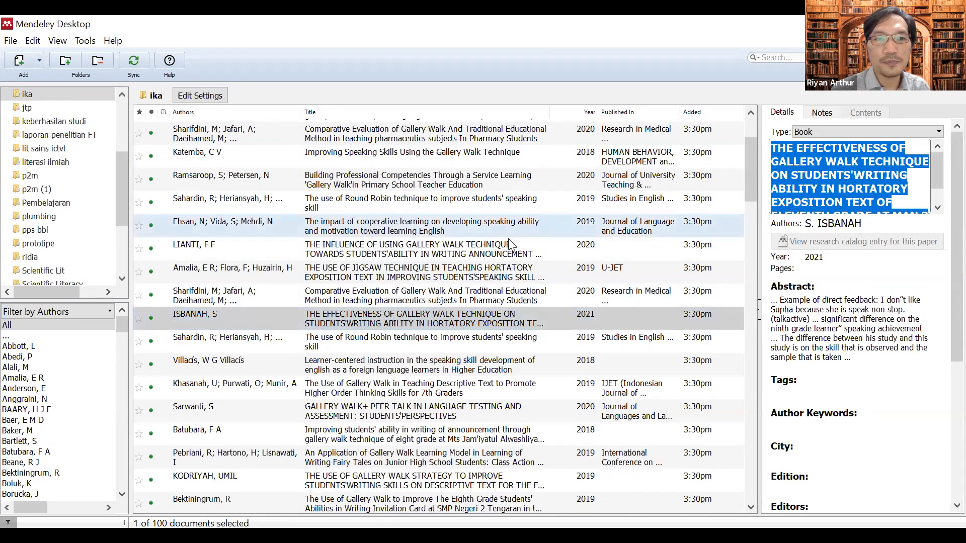
- Replace the all-caps title of the 2020 announcement-writing paper with "The Influence of using...." in its details
{"action": "double_click", "coordinate": [840, 174]}
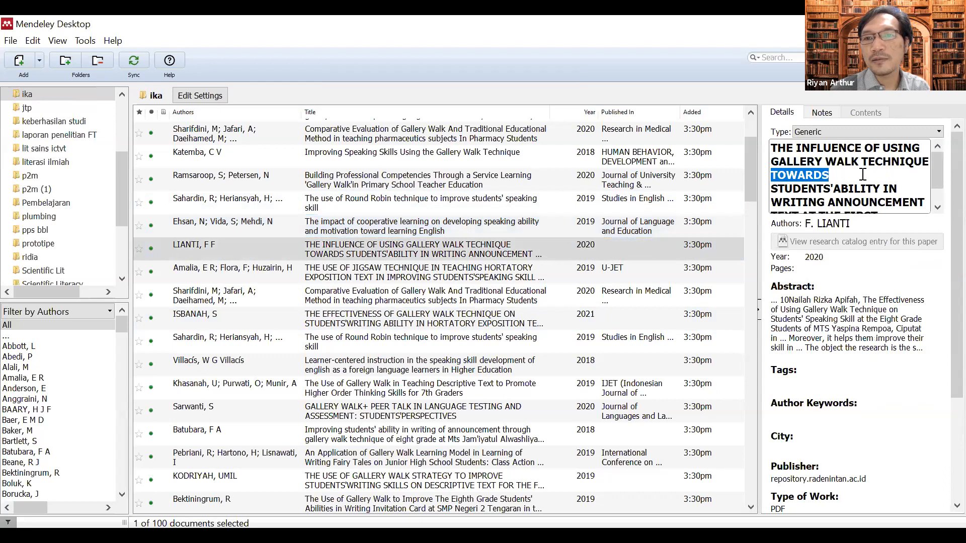
{"action": "triple_click", "coordinate": [929, 207]}
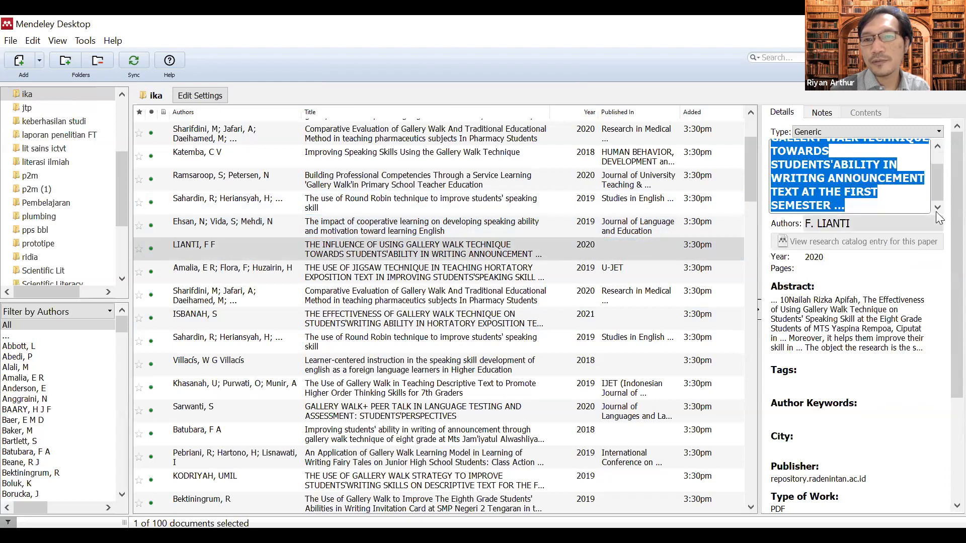
{"action": "key", "text": "BackSpace"}
{"action": "type", "text": "The "}
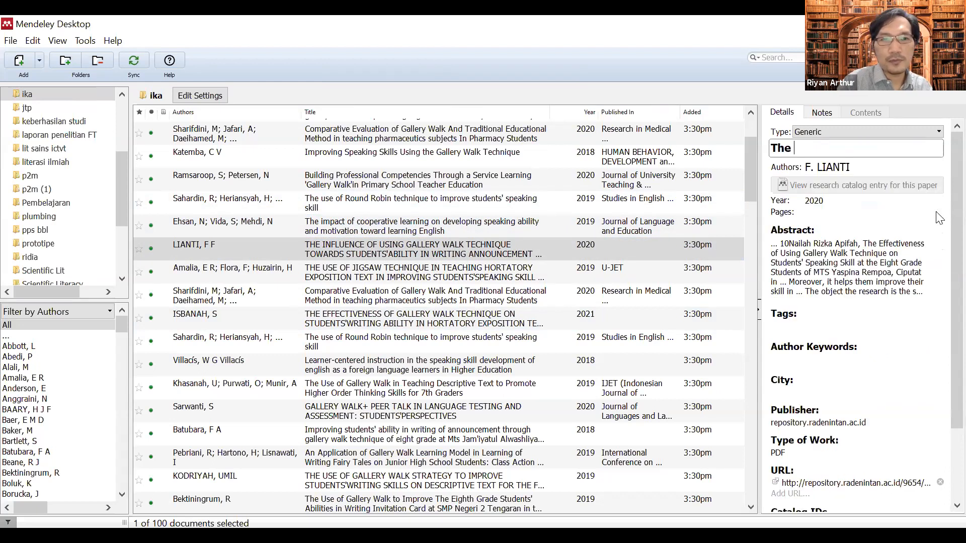
{"action": "type", "text": "Influence of using...."}
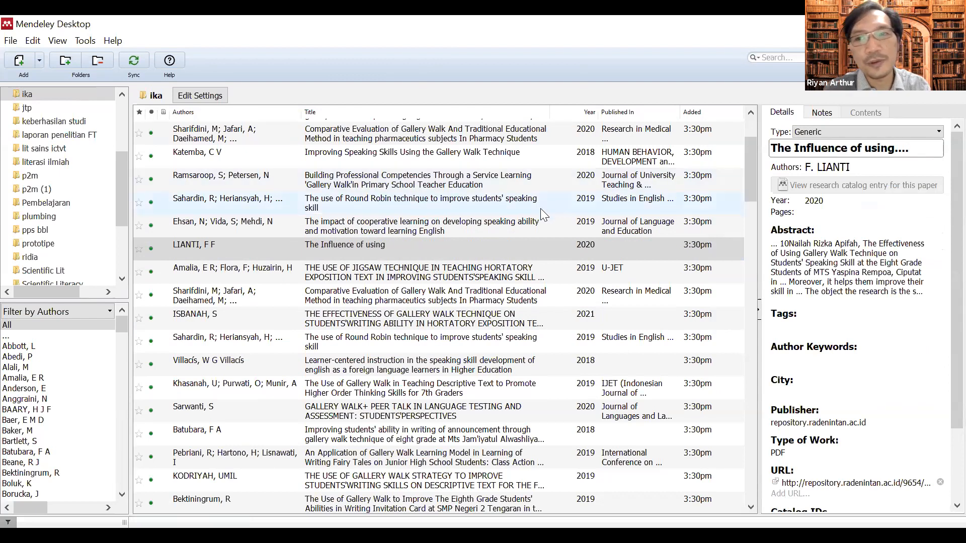
{"action": "left_click", "coordinate": [457, 248]}
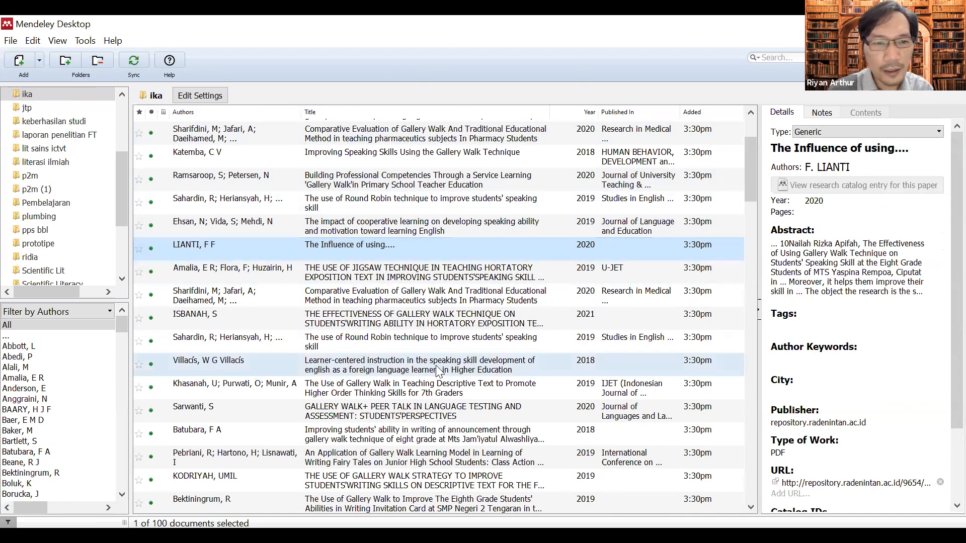
{"action": "scroll", "coordinate": [437, 372], "scroll_direction": "down", "scroll_amount": 2}
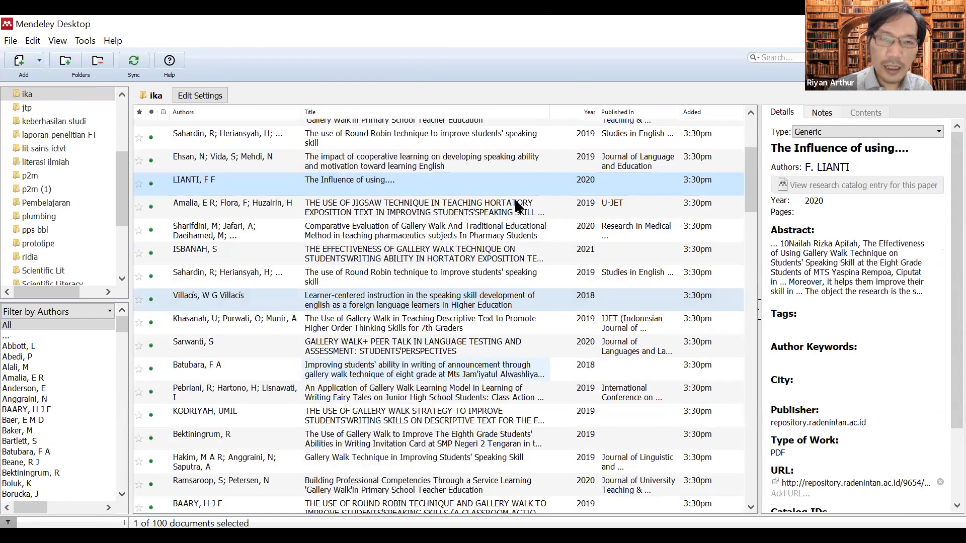
{"action": "scroll", "coordinate": [518, 203], "scroll_direction": "down", "scroll_amount": 2}
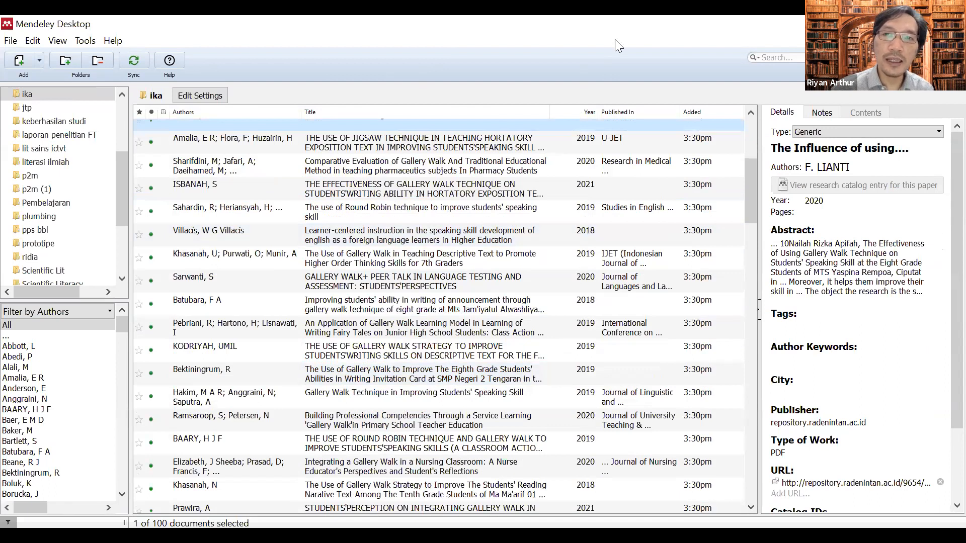
{"action": "key", "text": "alt+Tab"}
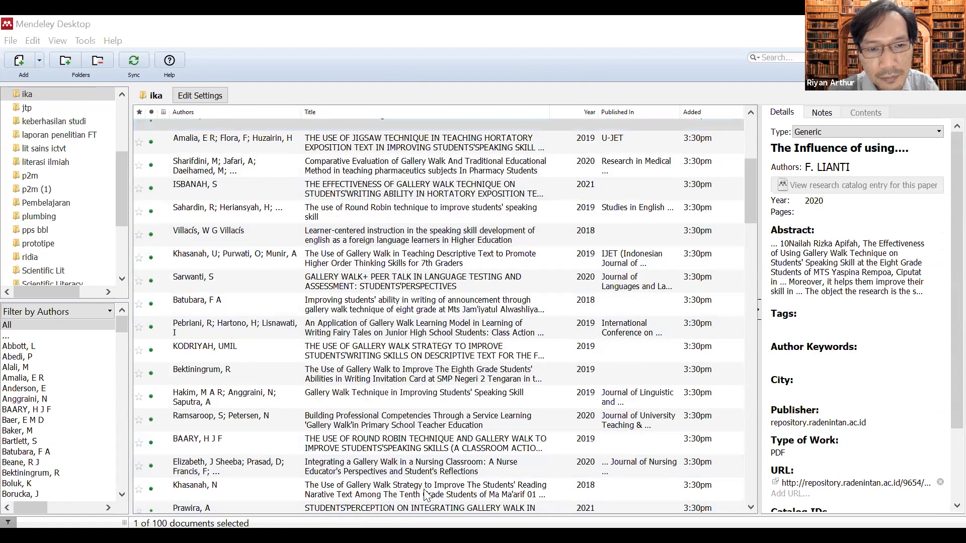